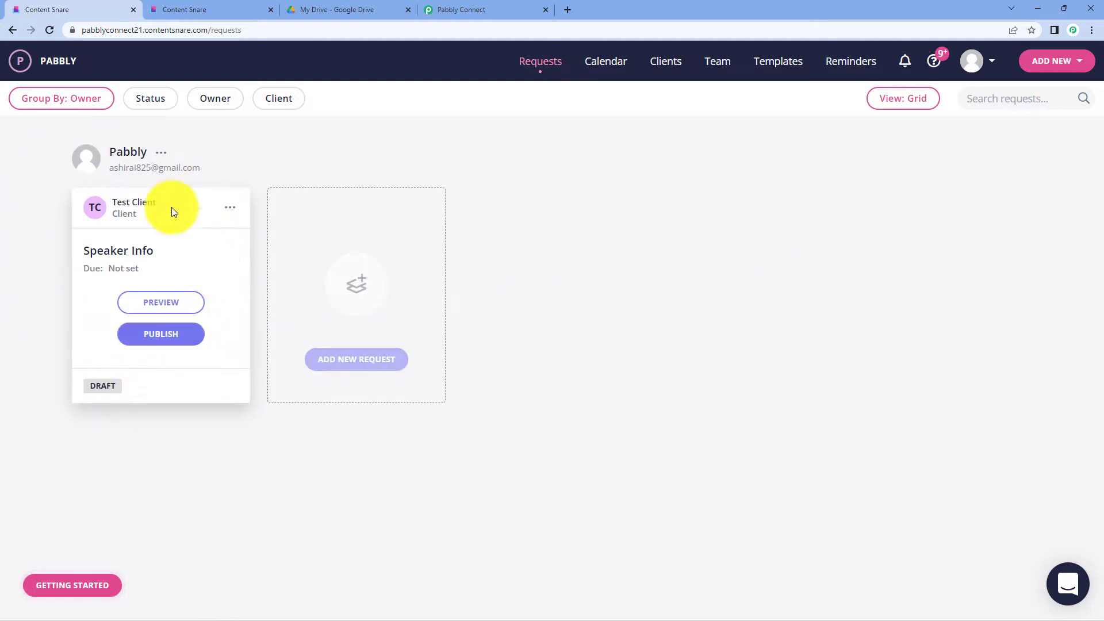
- Load pabbly.com/connect in a new browser tab
mouse_move(84, 382)
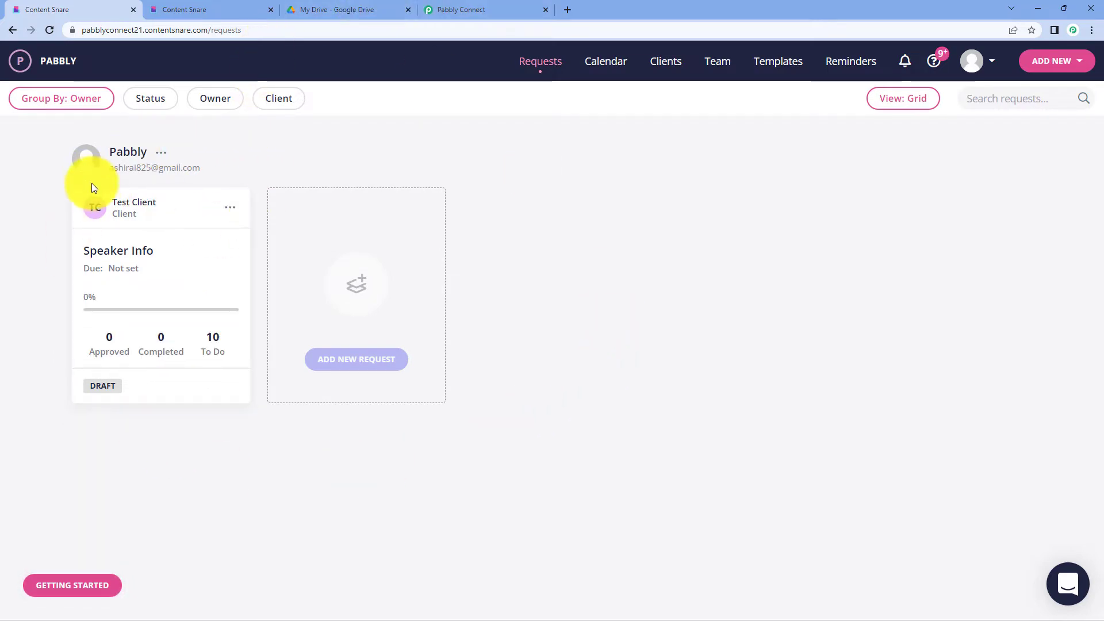
mouse_move(93, 191)
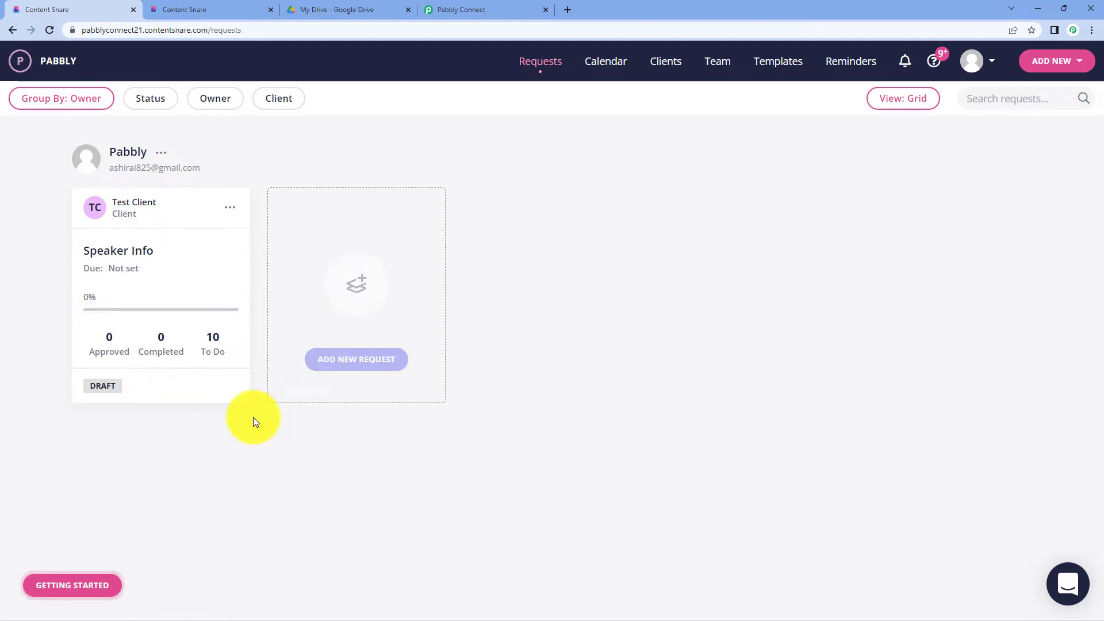
mouse_move(148, 370)
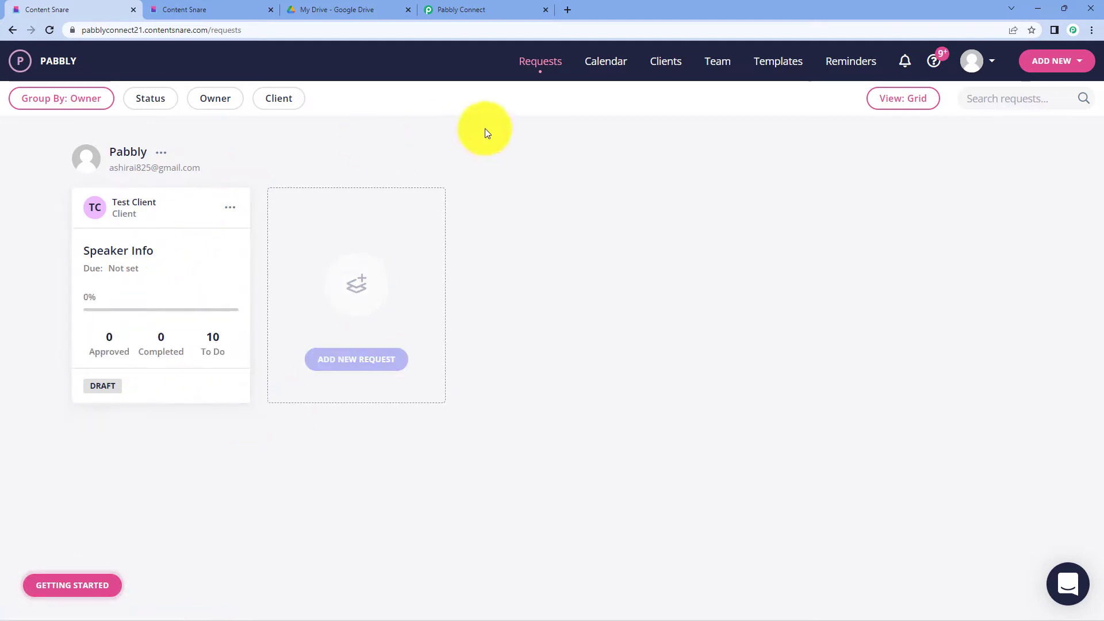
left_click(569, 10)
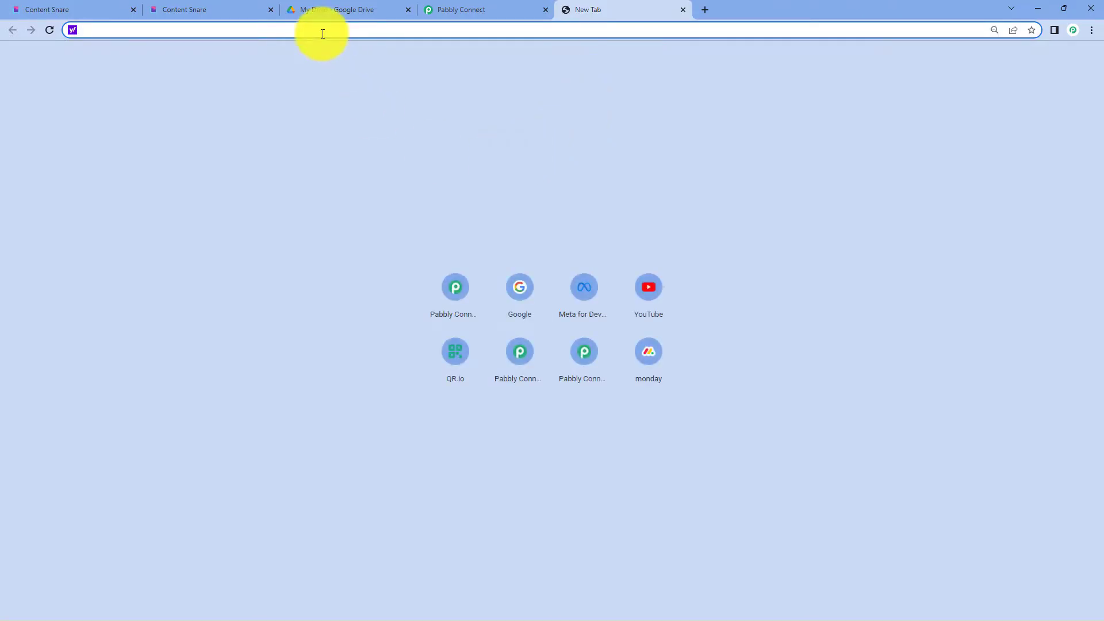
type("pabbly")
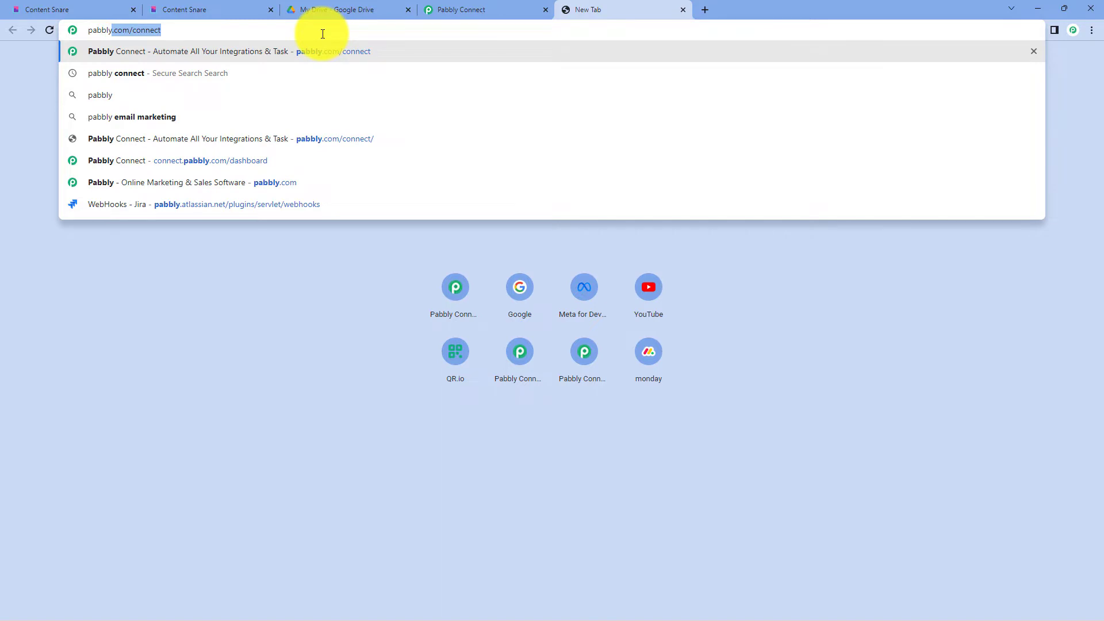
type(".com/co")
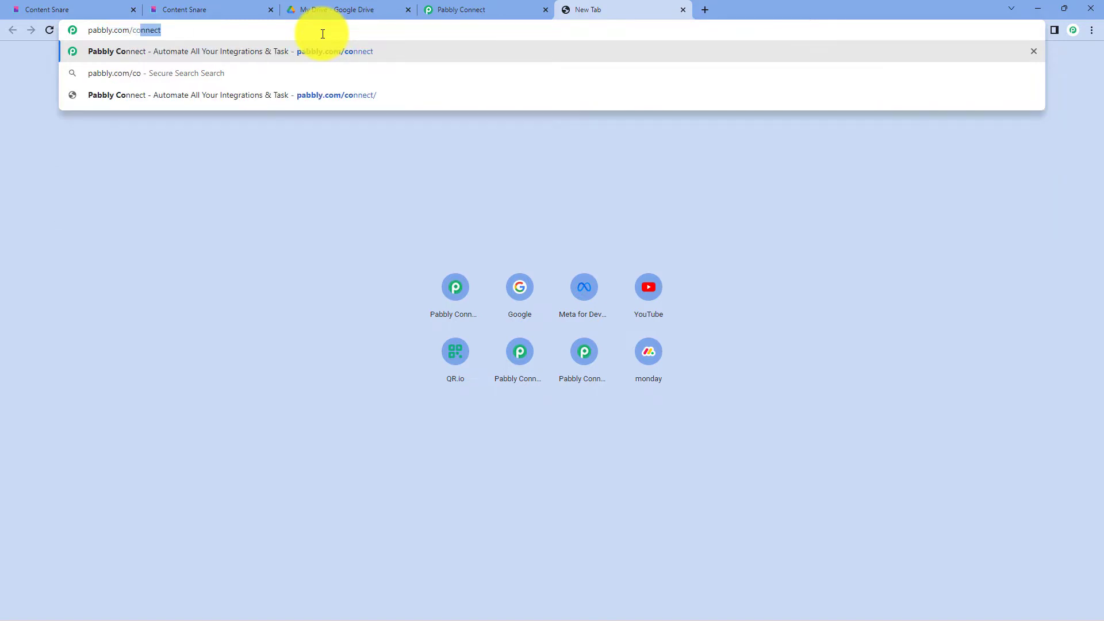
type("nnect")
key("Return")
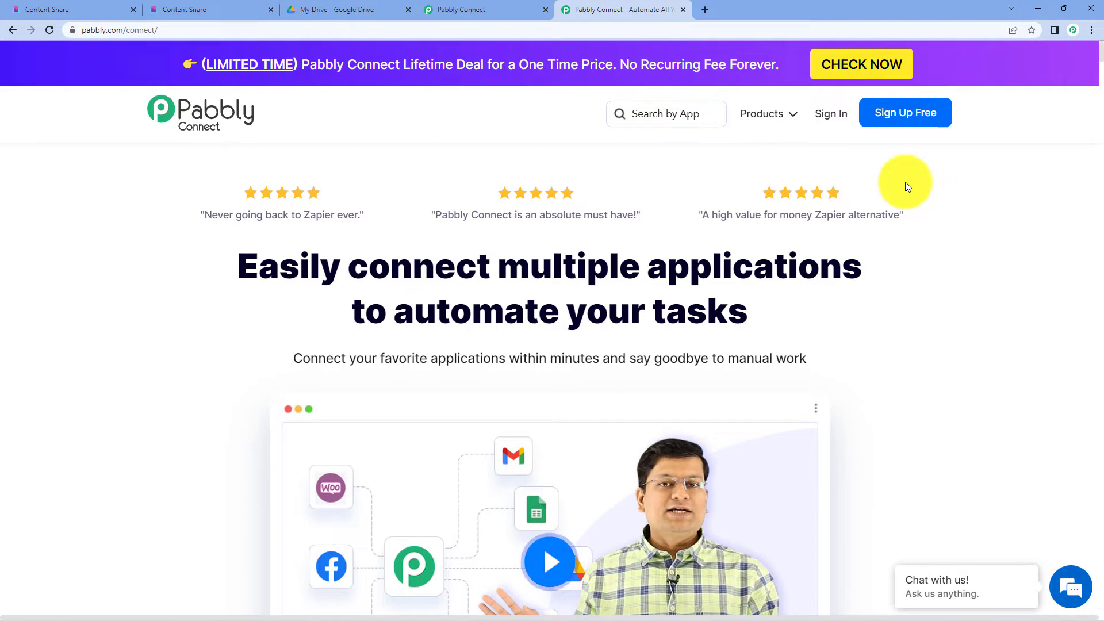
- Sign in and enter the Pabbly Connect app with Access Now
left_click(830, 117)
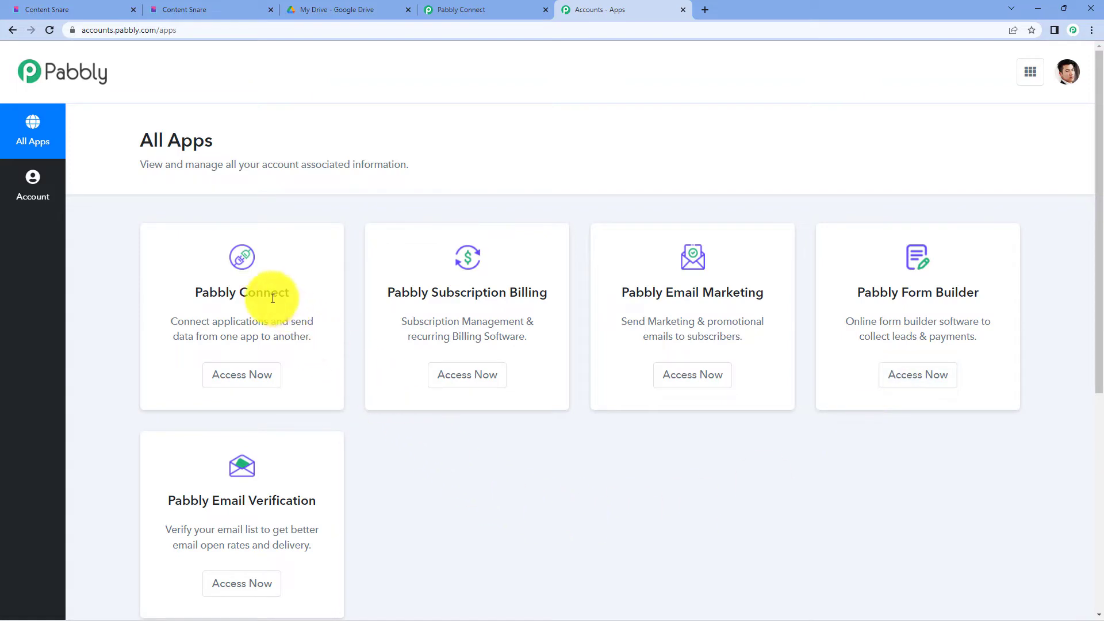
left_click(260, 375)
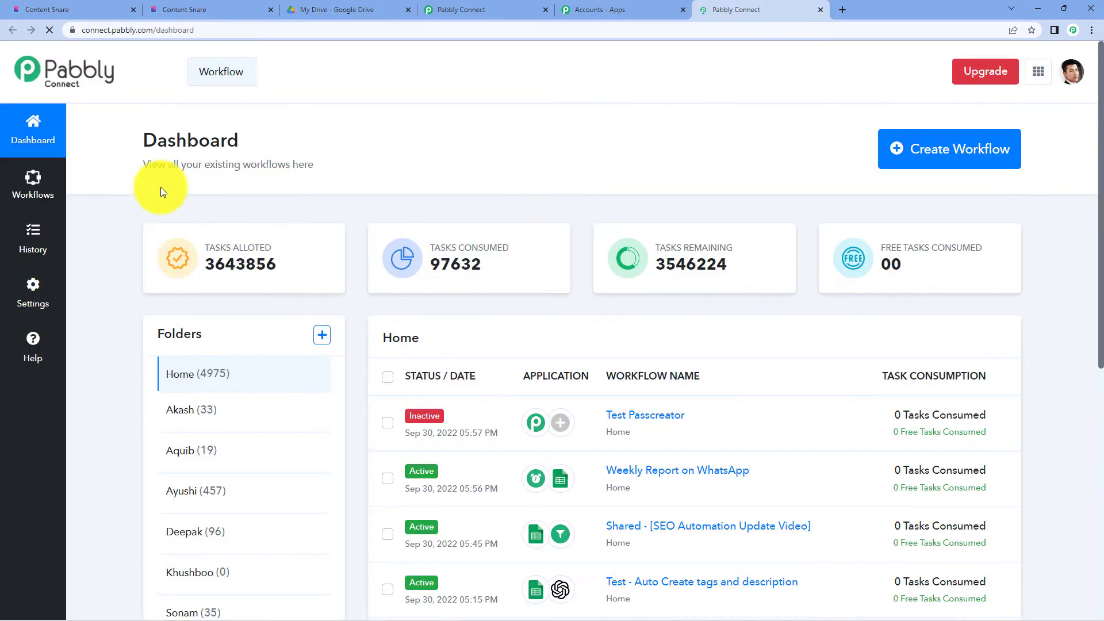
left_click_drag(155, 149, 217, 140)
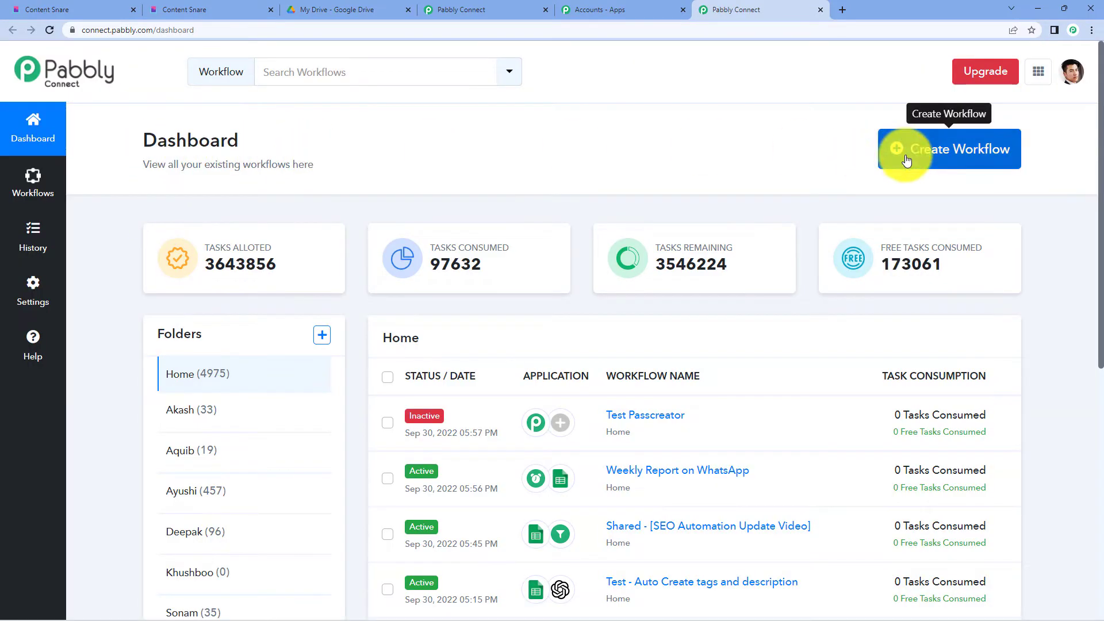
- Create a new workflow named 'Content Snare to Google Drive', correcting typos in the name
left_click(897, 158)
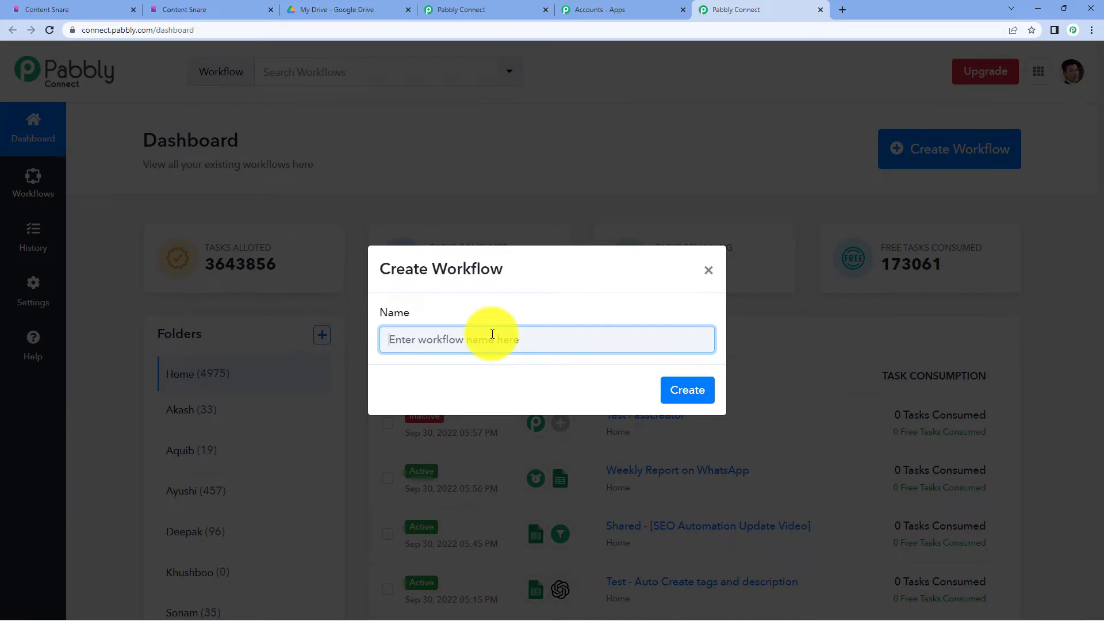
type("Contenyt")
key("BackSpace")
key("BackSpace")
type("t snare to Google Dr")
left_click(441, 343)
key("BackSpace")
type("S")
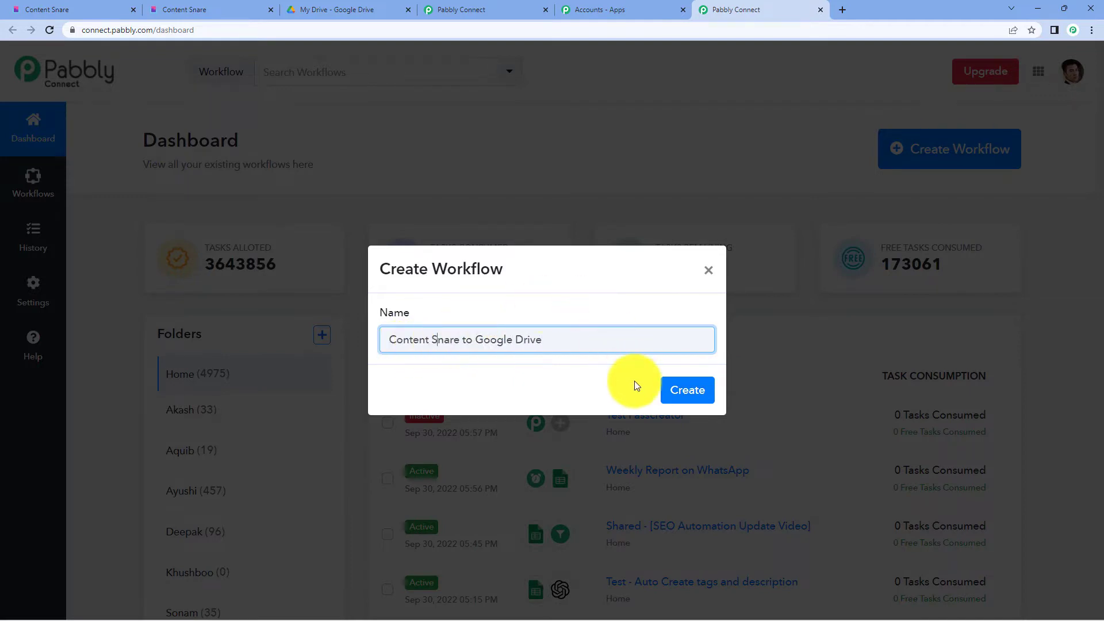
left_click(672, 387)
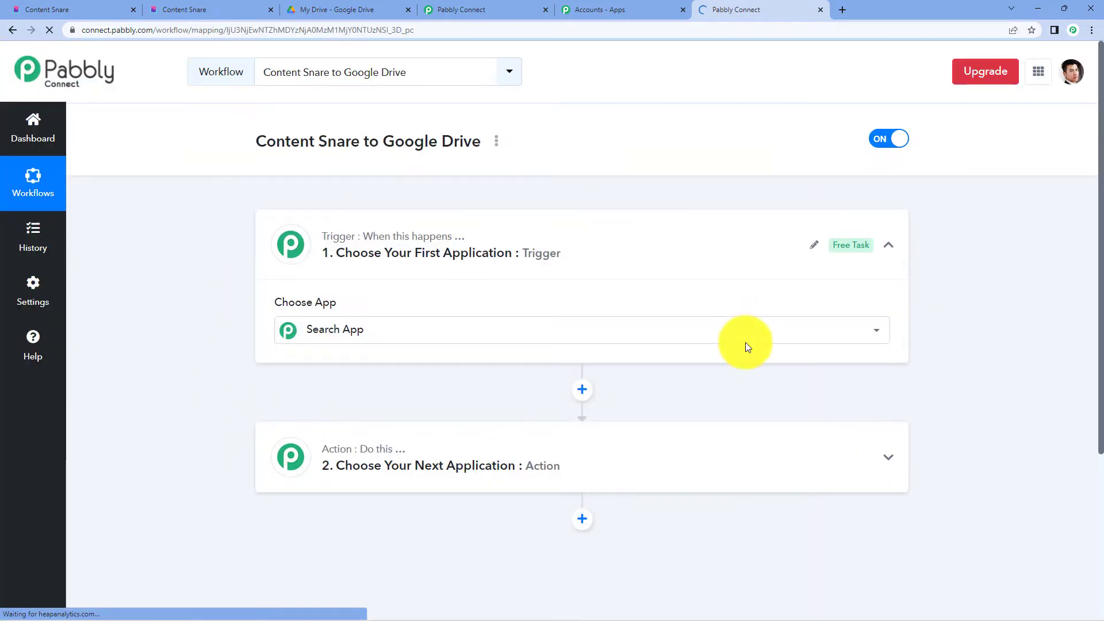
left_click(394, 323)
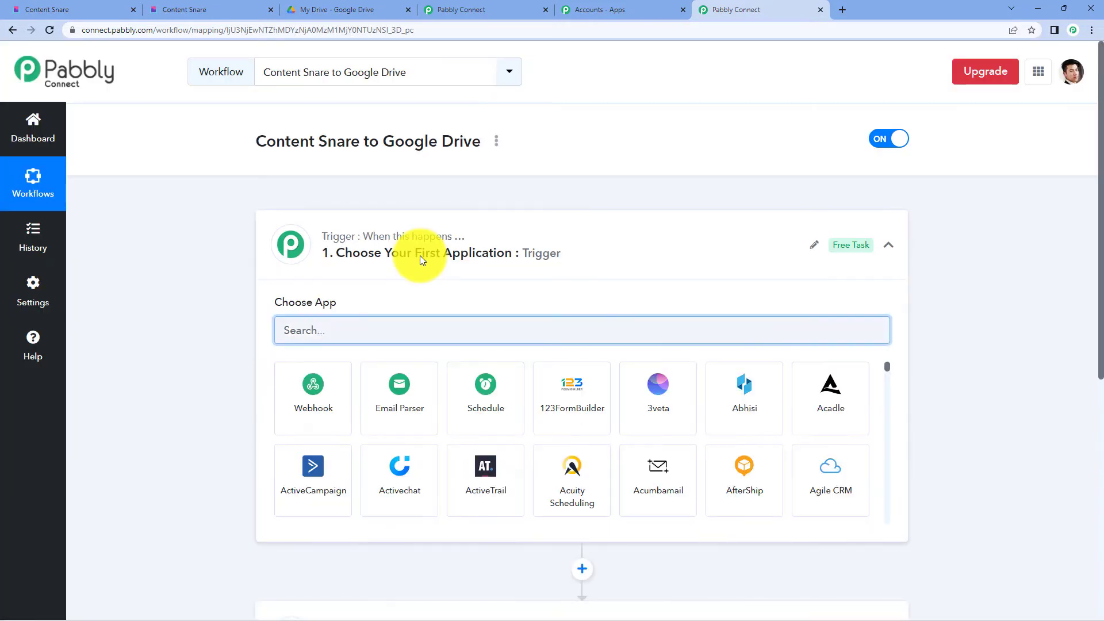
left_click(420, 255)
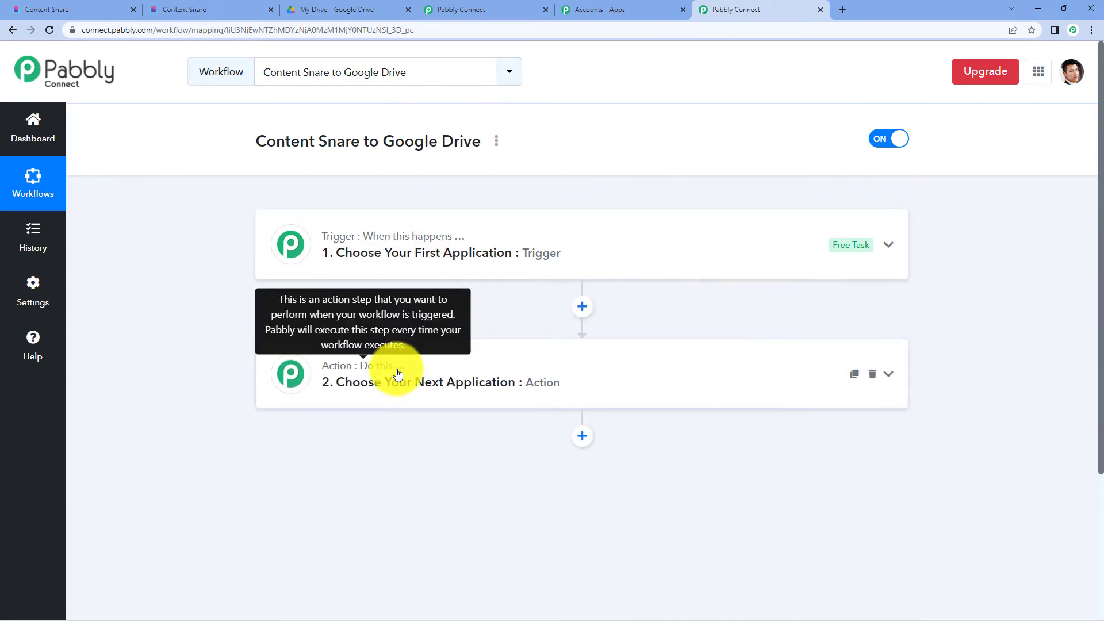
left_click(390, 269)
scroll(386, 261, "down", 2)
left_click_drag(275, 199, 303, 196)
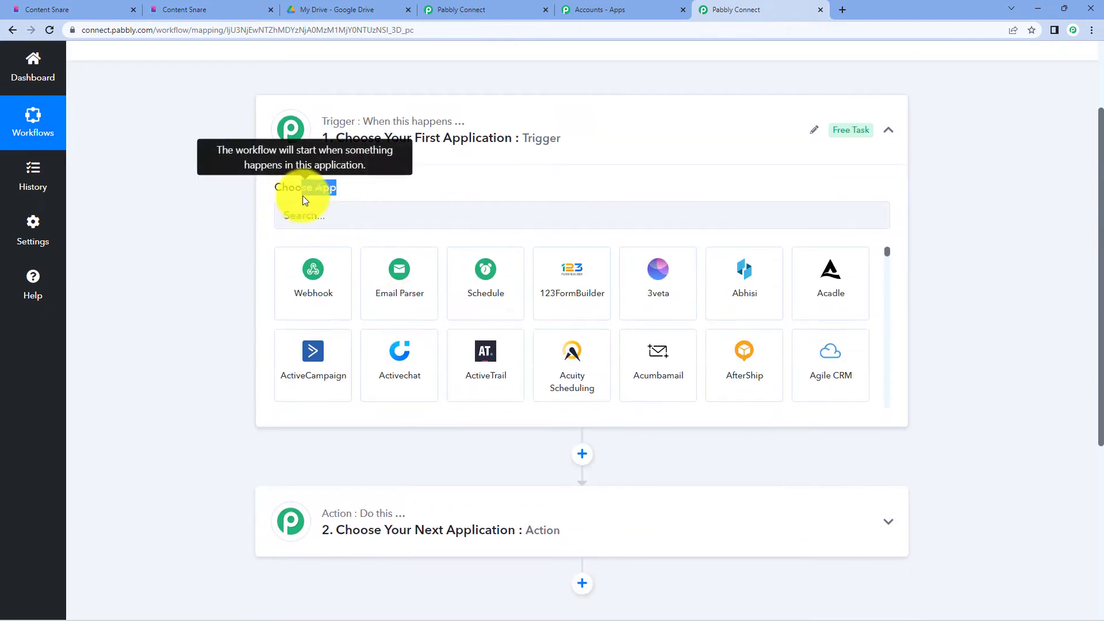
left_click(391, 192)
scroll(402, 219, "down", 4)
left_click(365, 289)
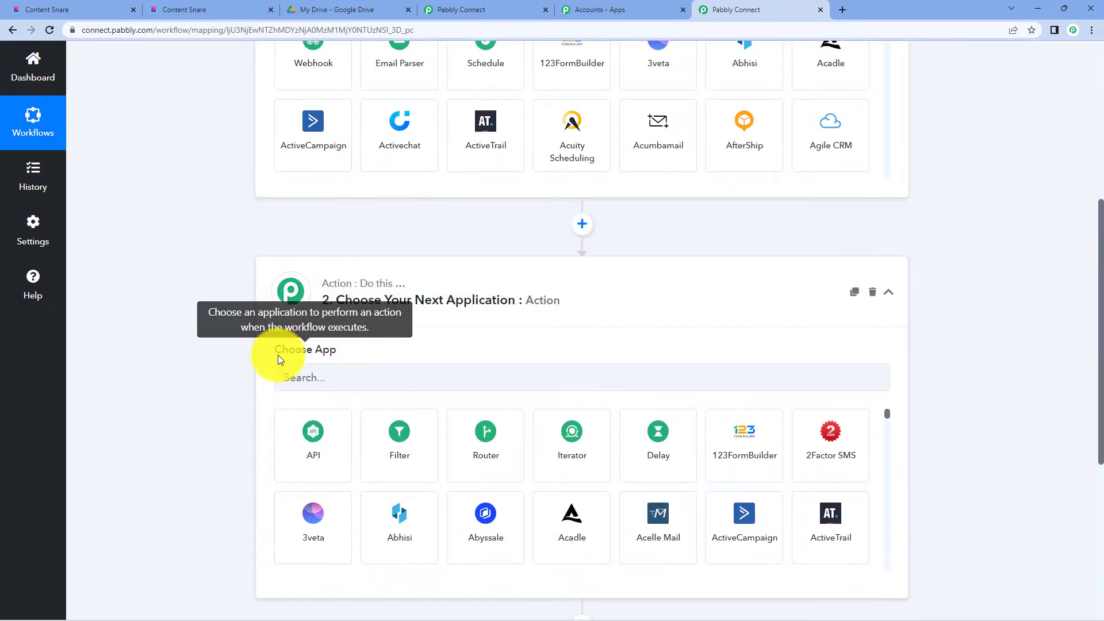
scroll(414, 355, "up", 6)
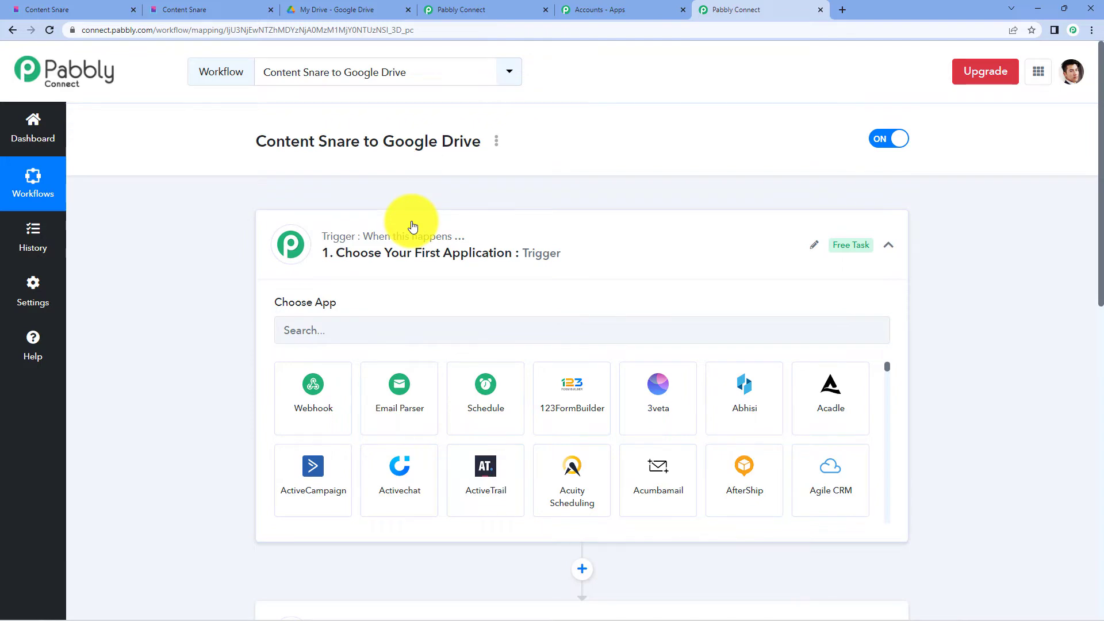
scroll(413, 226, "down", 4)
scroll(392, 368, "up", 4)
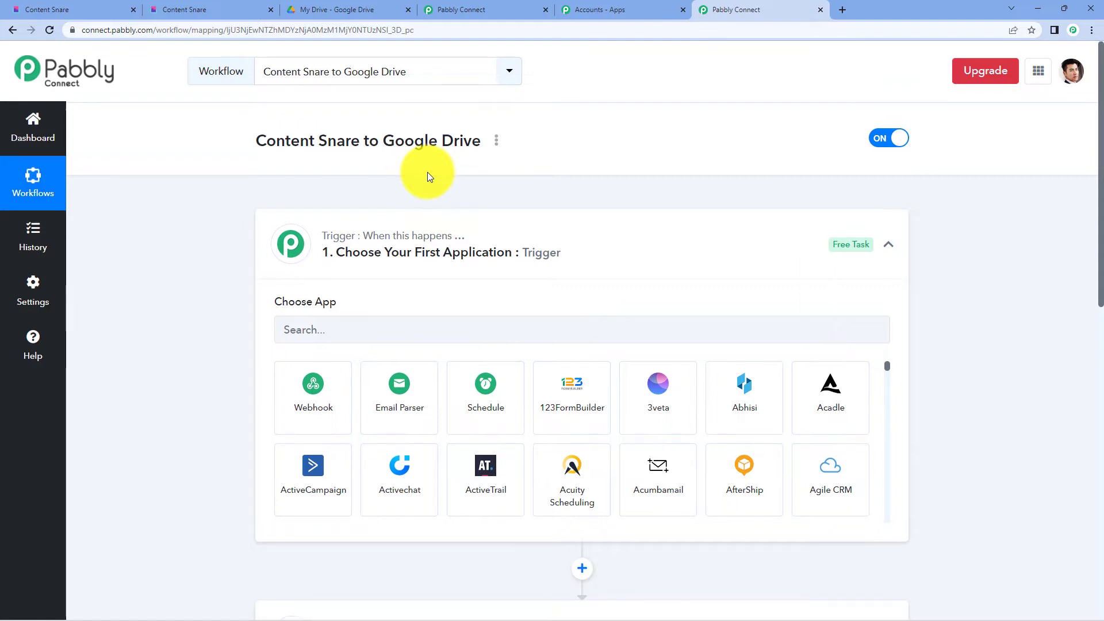
- Set the trigger to Content Snare's Request Completed event and copy its webhook URL
scroll(427, 172, "down", 2)
left_click(381, 210)
type("c")
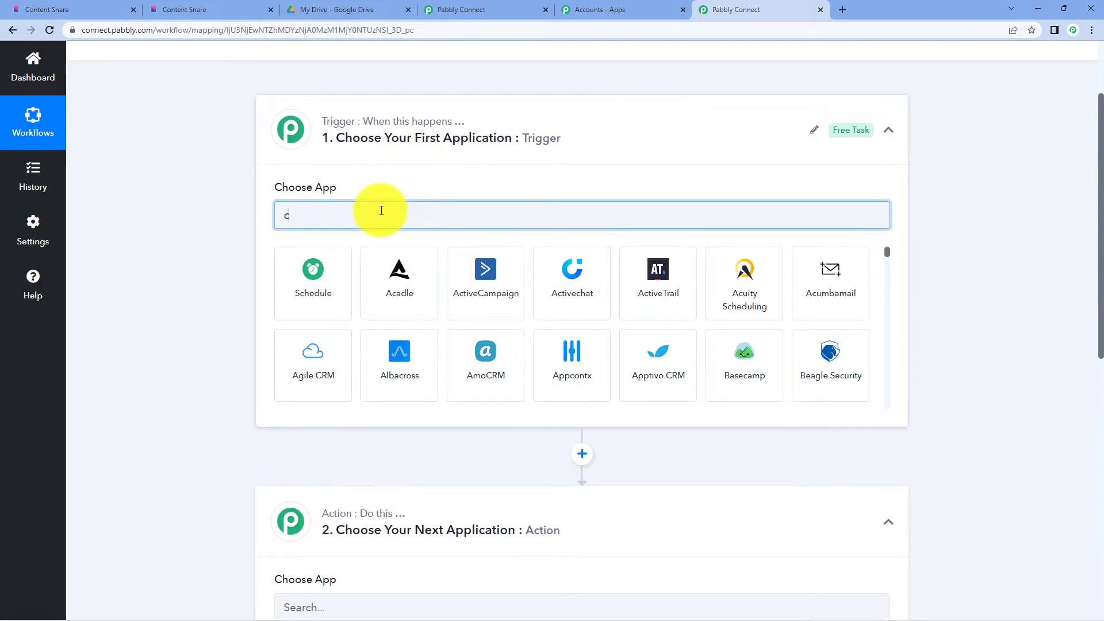
type("onten")
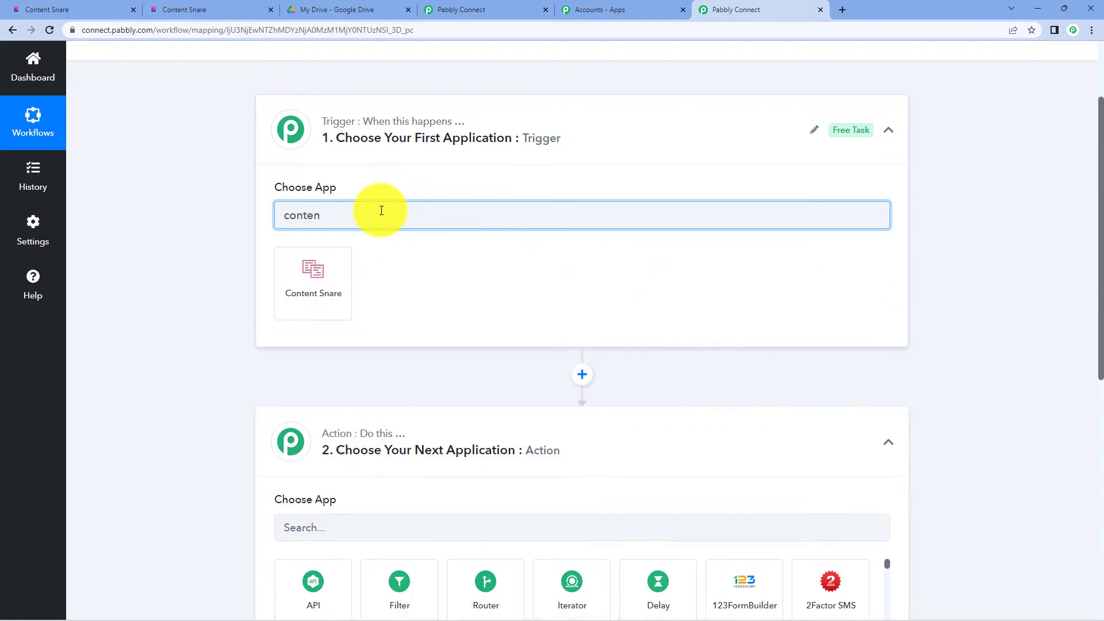
left_click(321, 279)
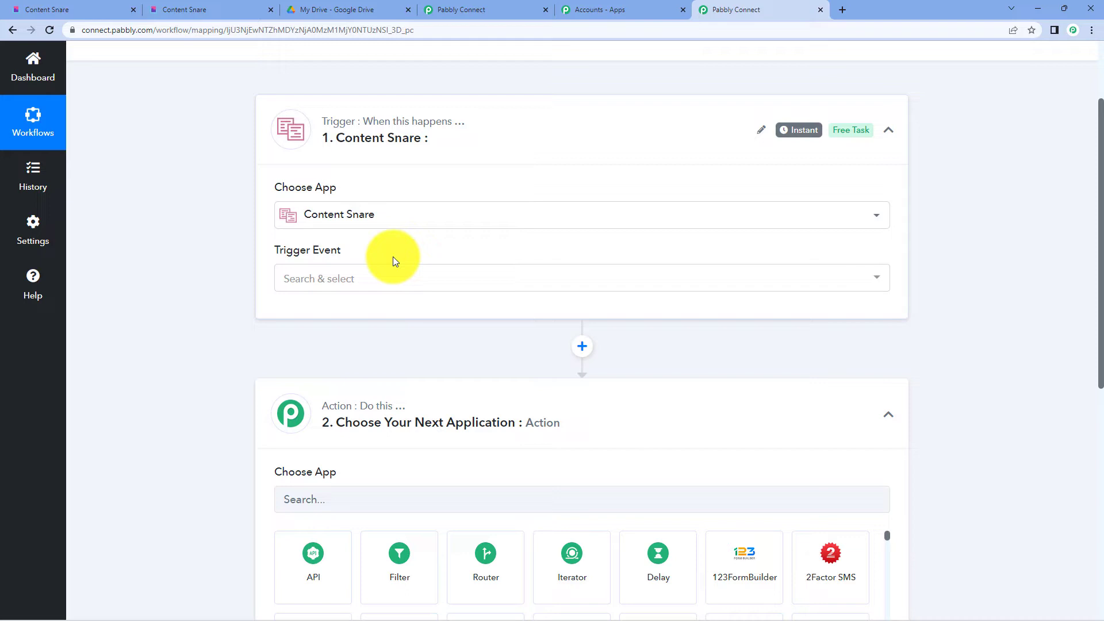
left_click(373, 282)
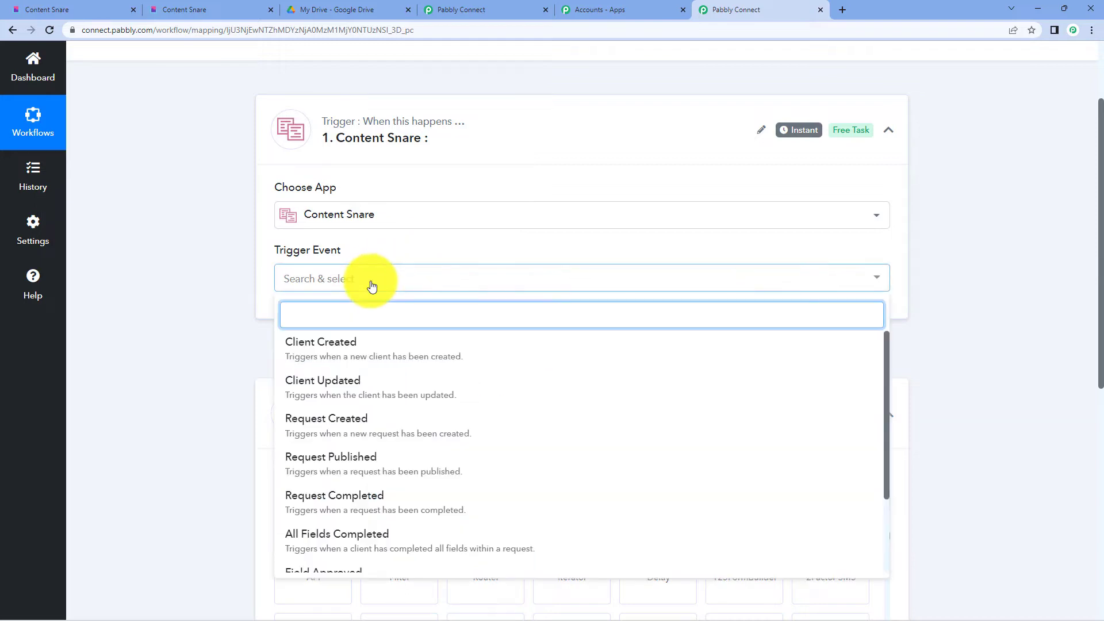
left_click(361, 505)
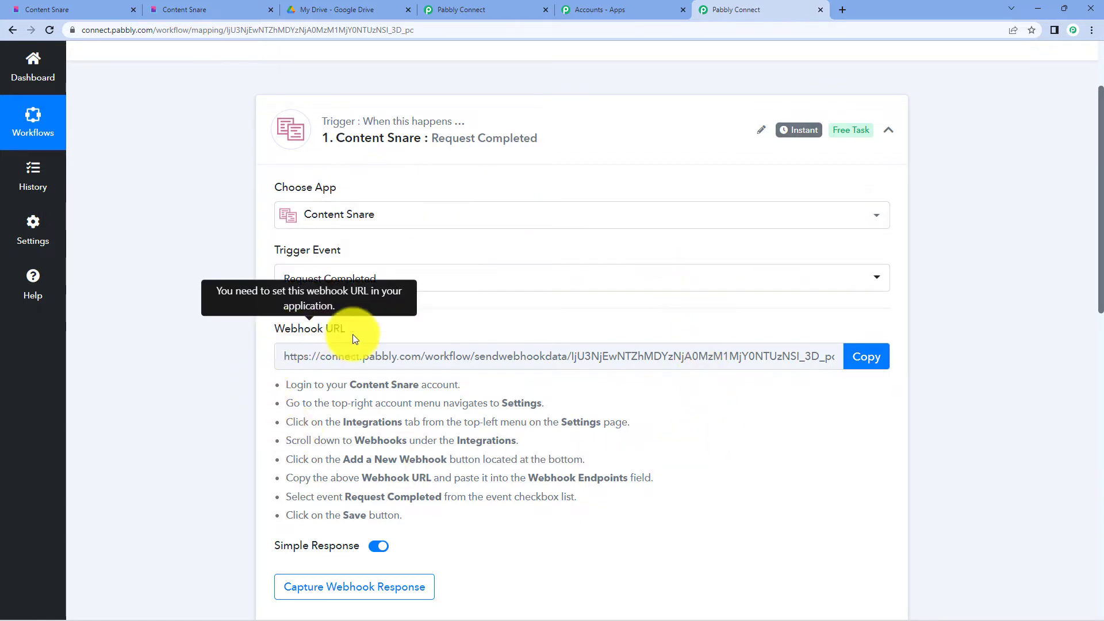
left_click(885, 354)
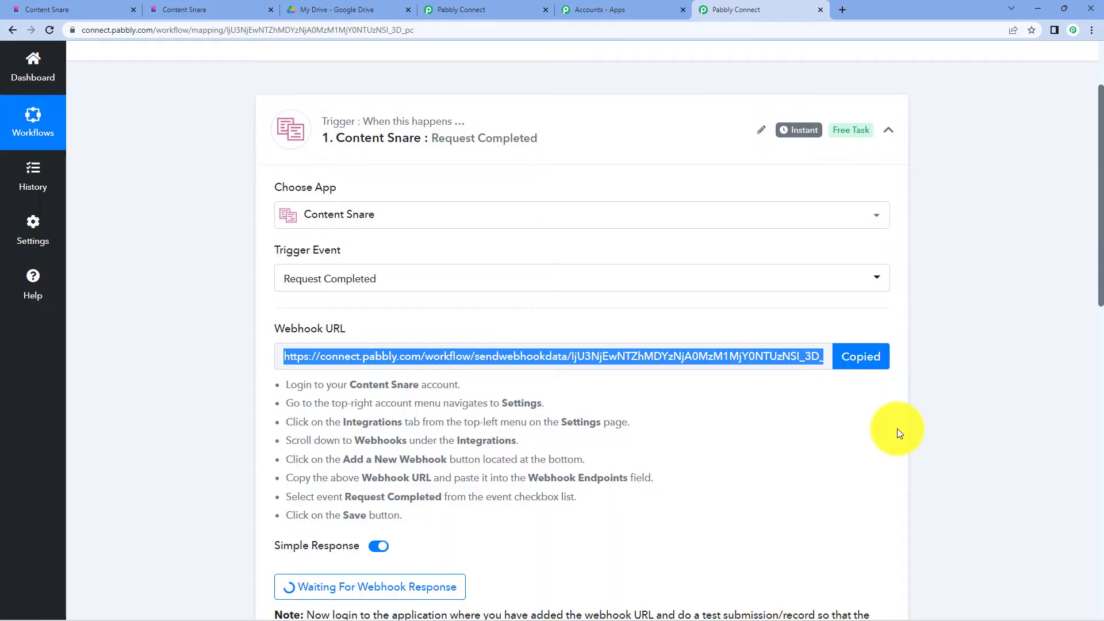
left_click(179, 10)
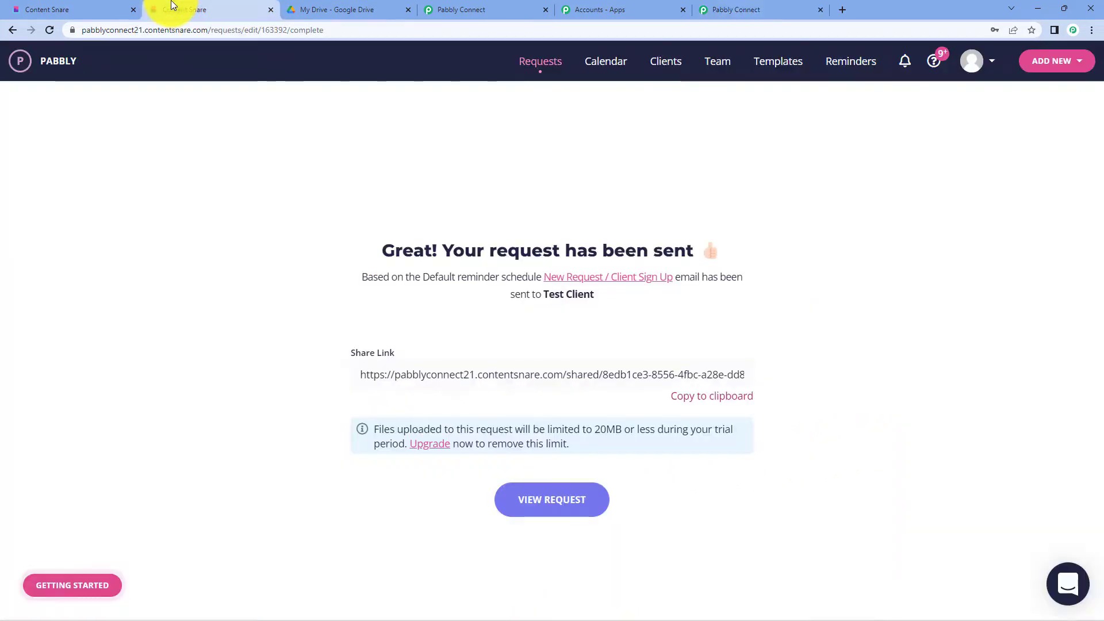
- Go to Content Snare's integrations settings through the account menu
left_click(974, 61)
left_click(936, 174)
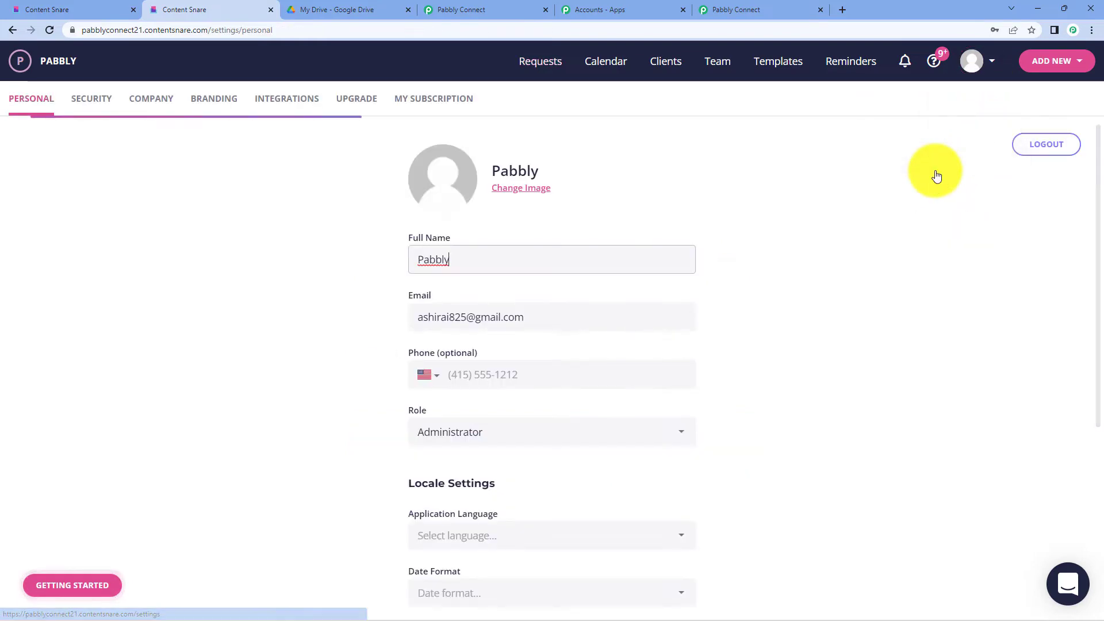
left_click(279, 102)
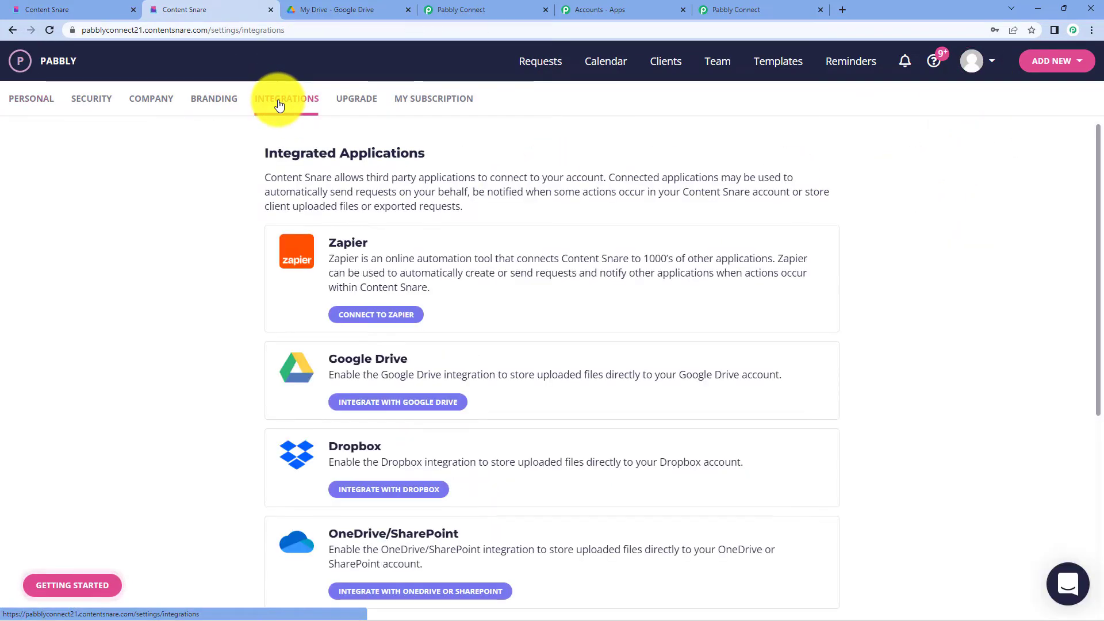
scroll(426, 347, "down", 5)
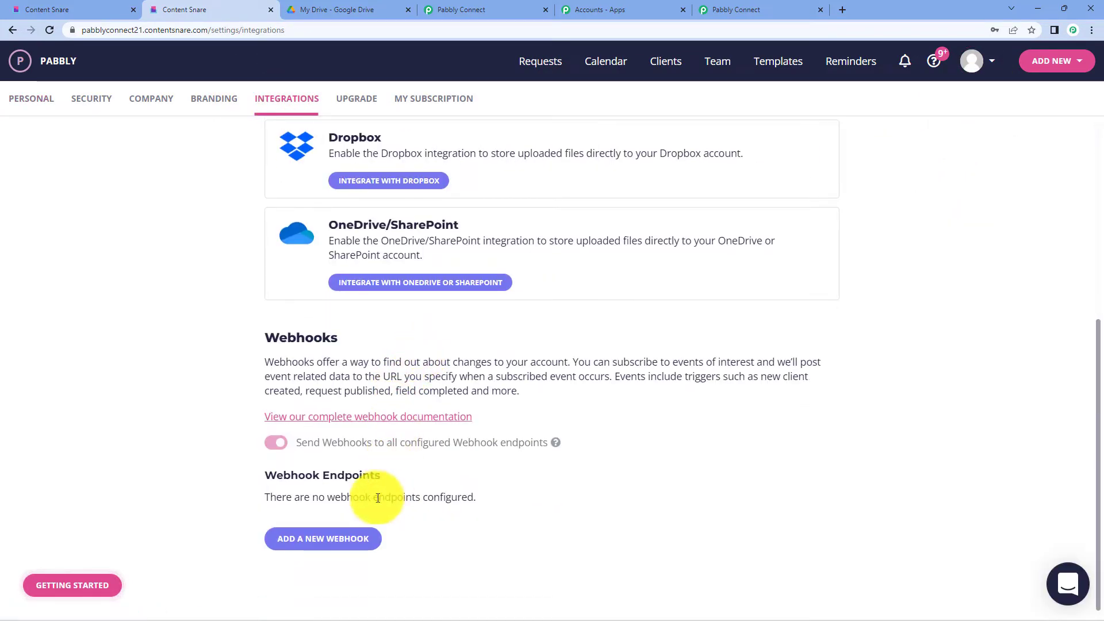
- Save a new webhook endpoint with the pasted Pabbly URL, firing on Request Completed
left_click(353, 533)
scroll(402, 460, "down", 5)
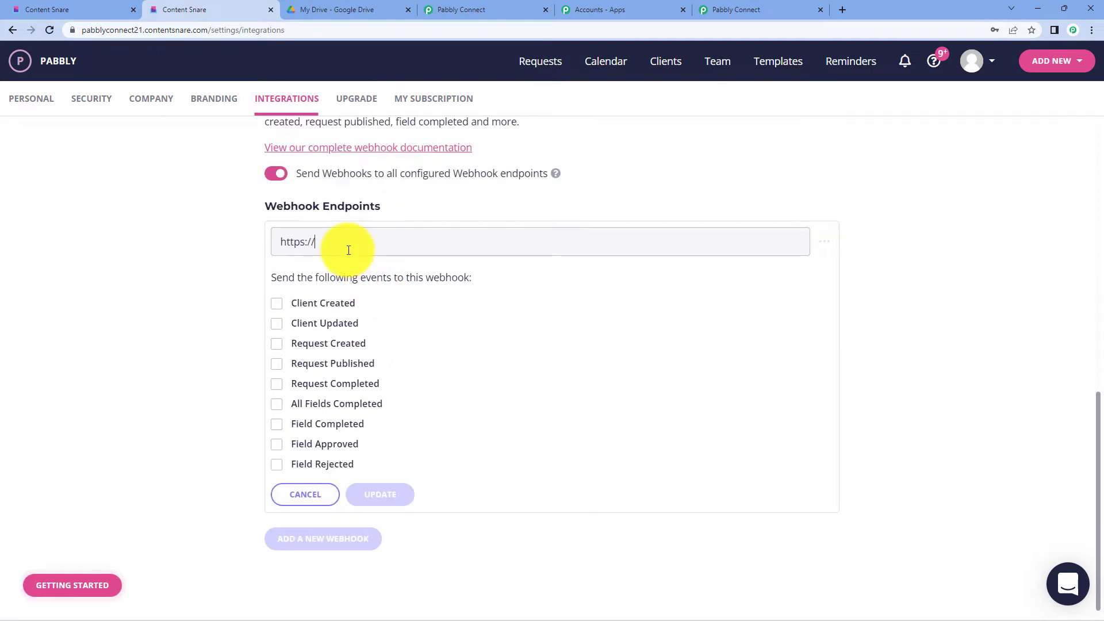
left_click_drag(348, 246, 261, 247)
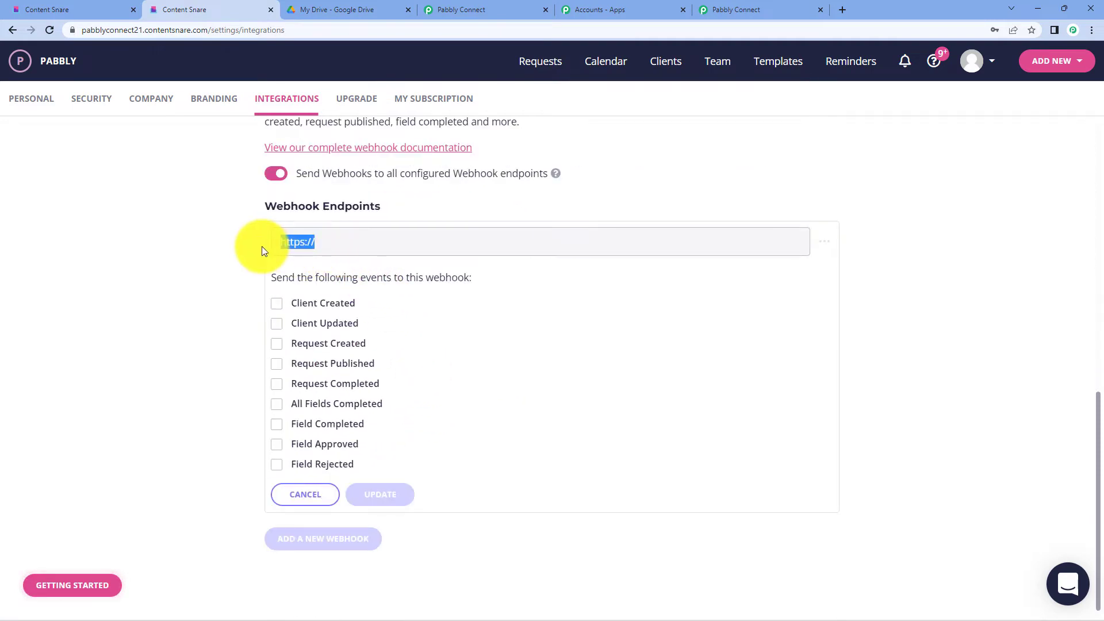
key("BackSpace")
key("ctrl+v")
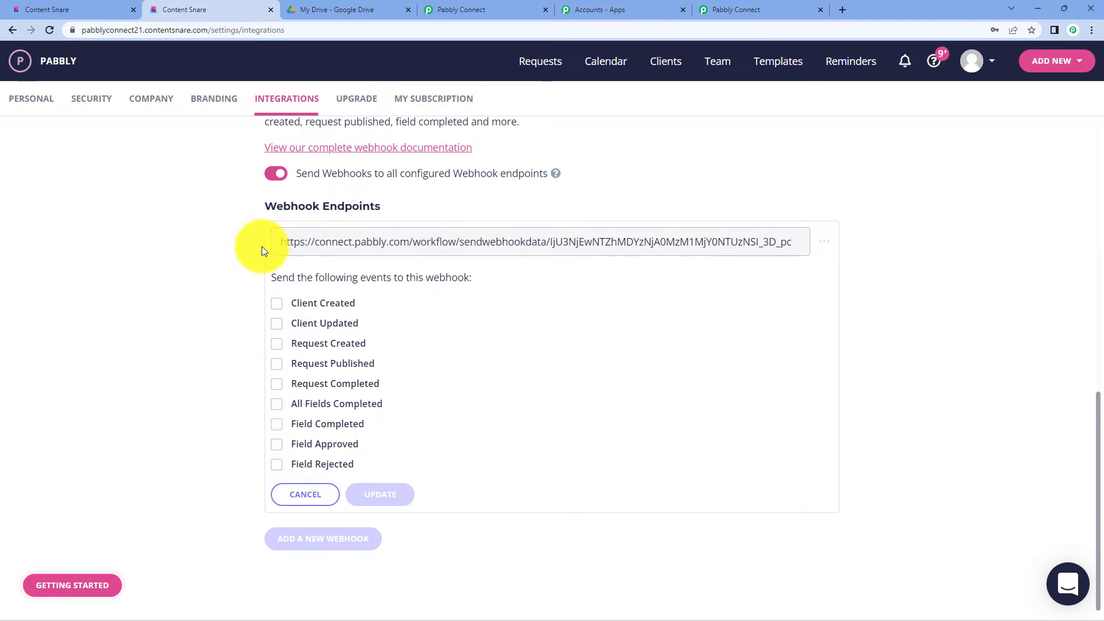
left_click(273, 386)
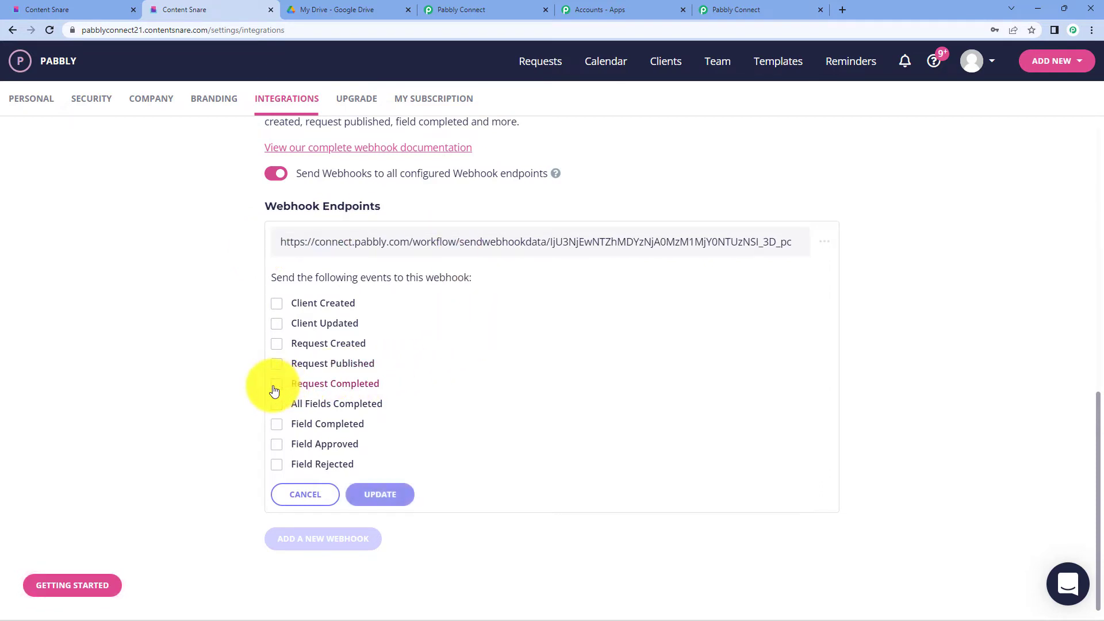
left_click(394, 498)
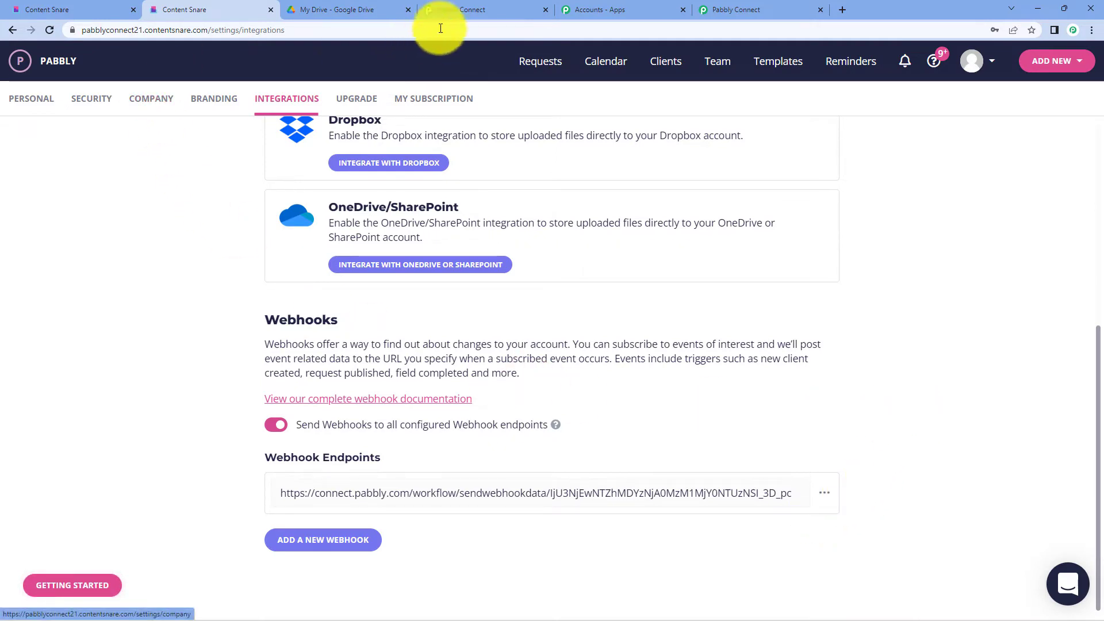
left_click(469, 6)
scroll(525, 247, "down", 6)
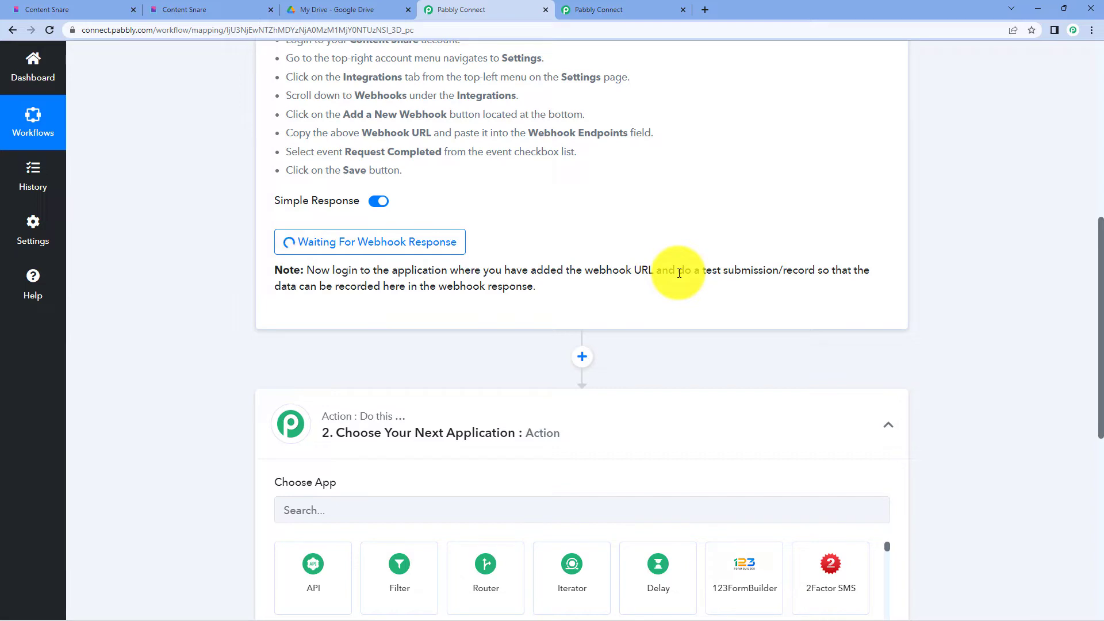
- Publish and send the Speaker Info request, copy its share link, and start a blank tab
scroll(679, 272, "up", 5)
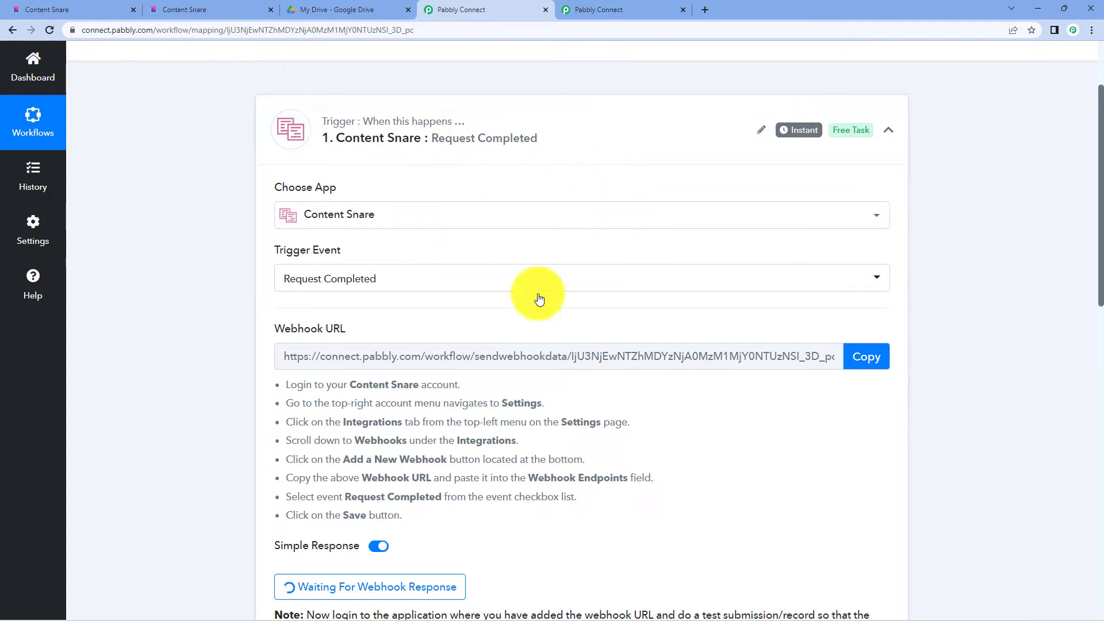
left_click(130, 7)
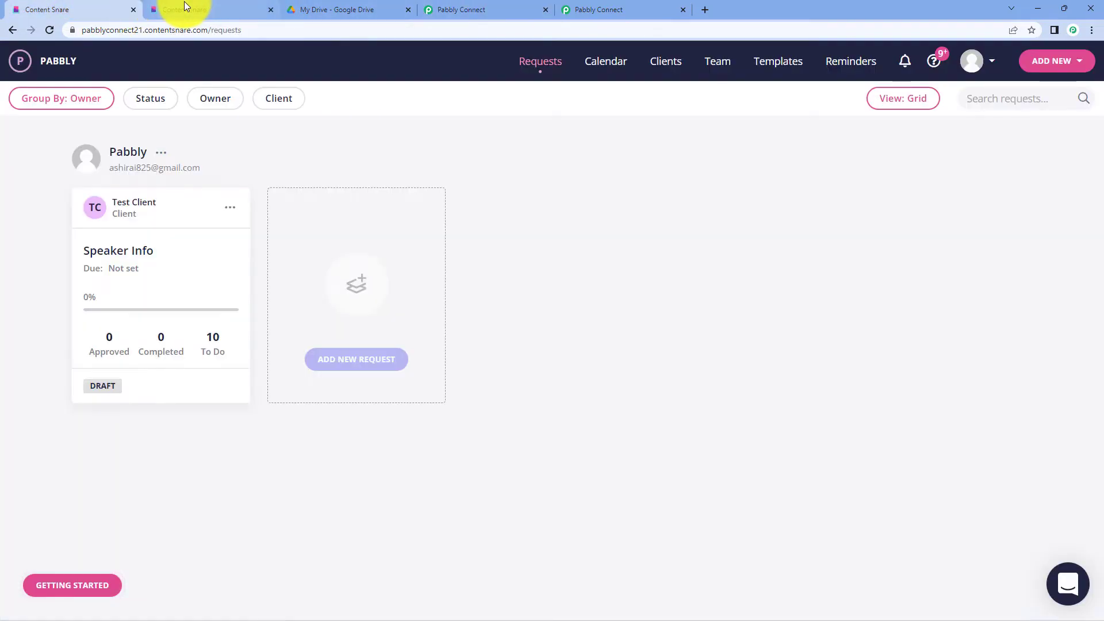
mouse_move(190, 223)
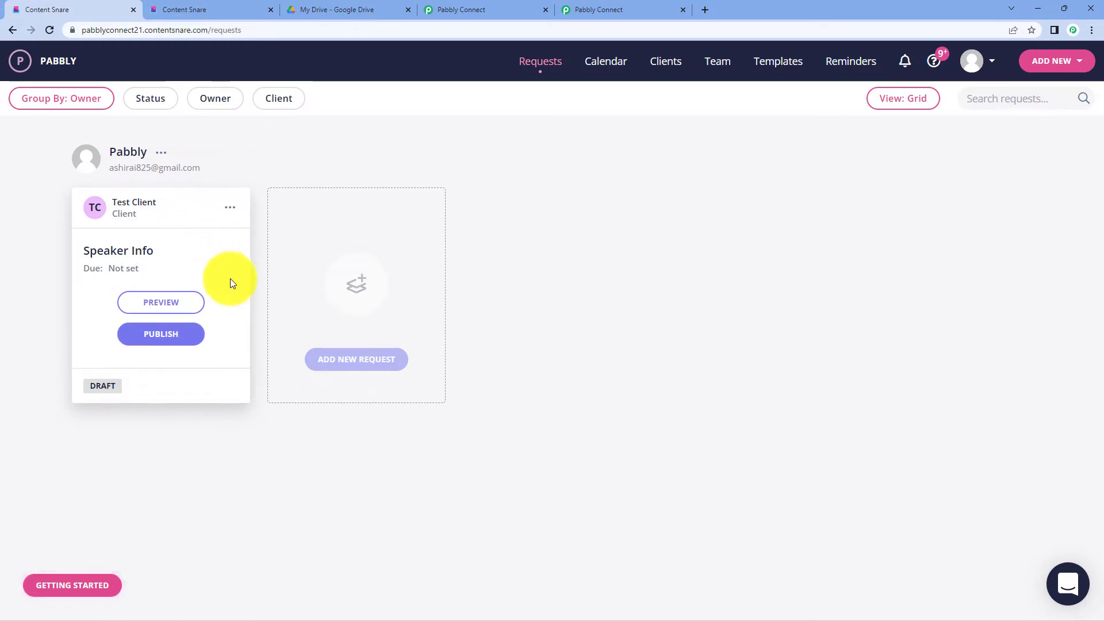
left_click(158, 339)
left_click(573, 532)
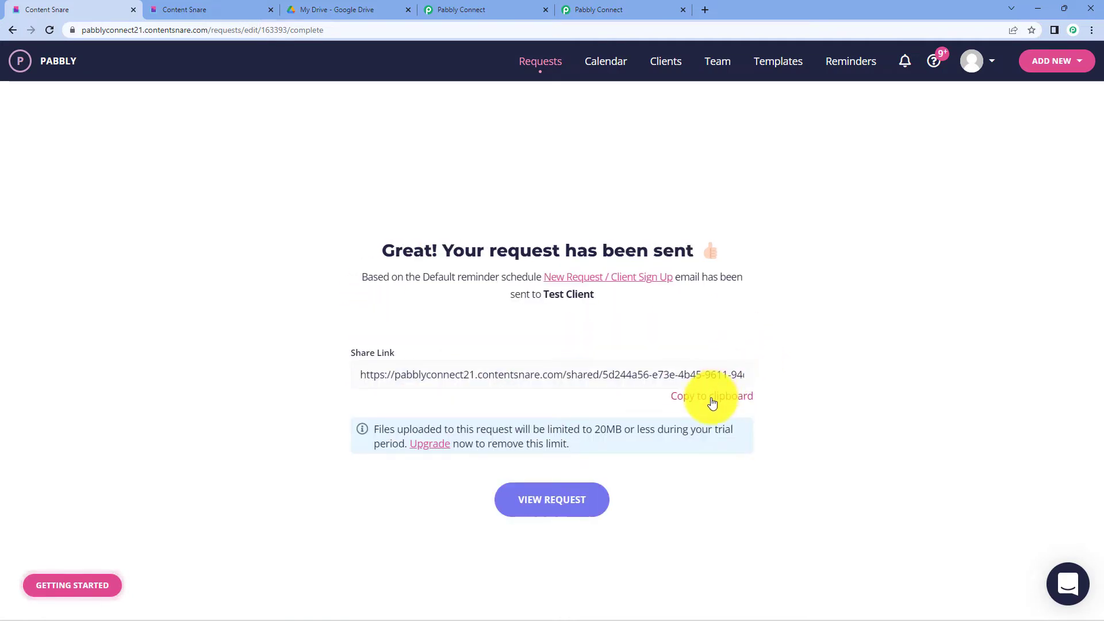
left_click(711, 397)
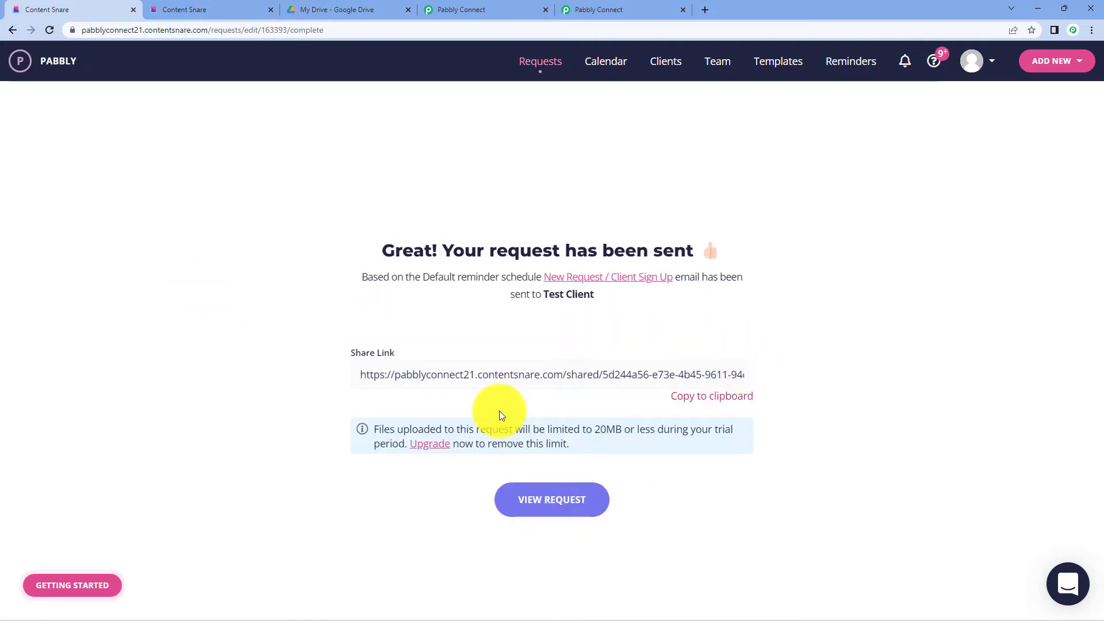
left_click(707, 8)
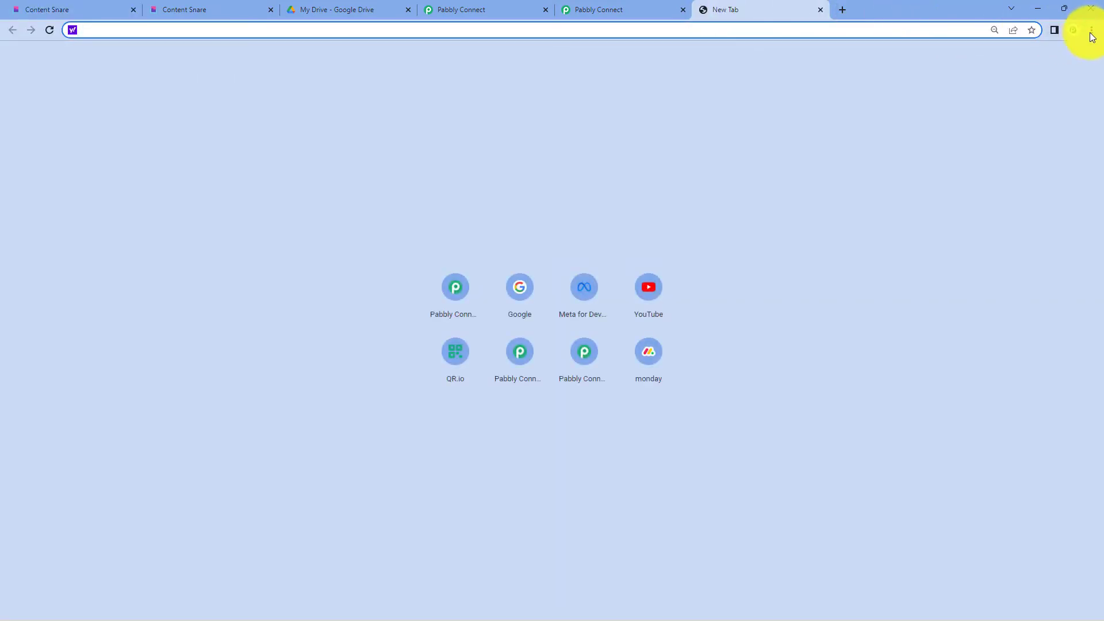
- Load the copied share link in an incognito window and open section 2. Personal Information
left_click(1092, 31)
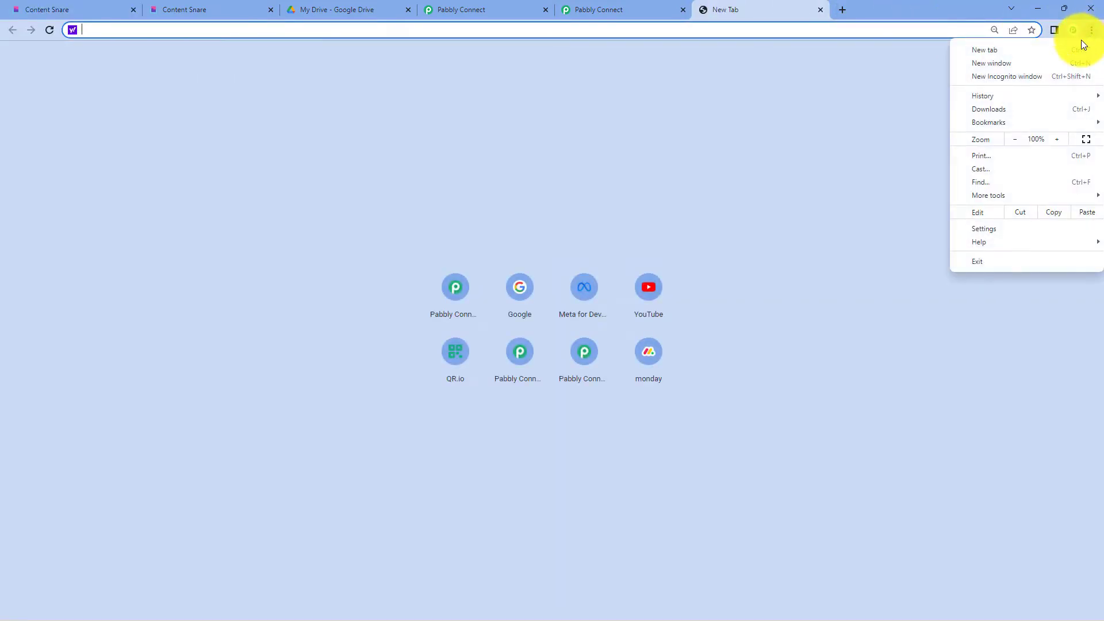
left_click(1033, 77)
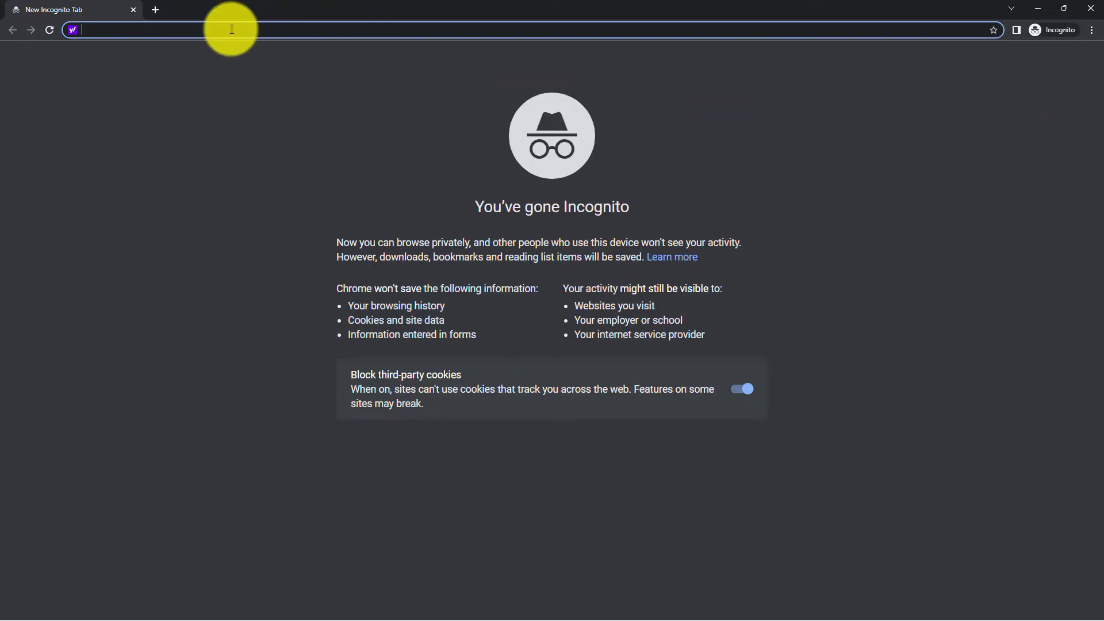
key("ctrl+v")
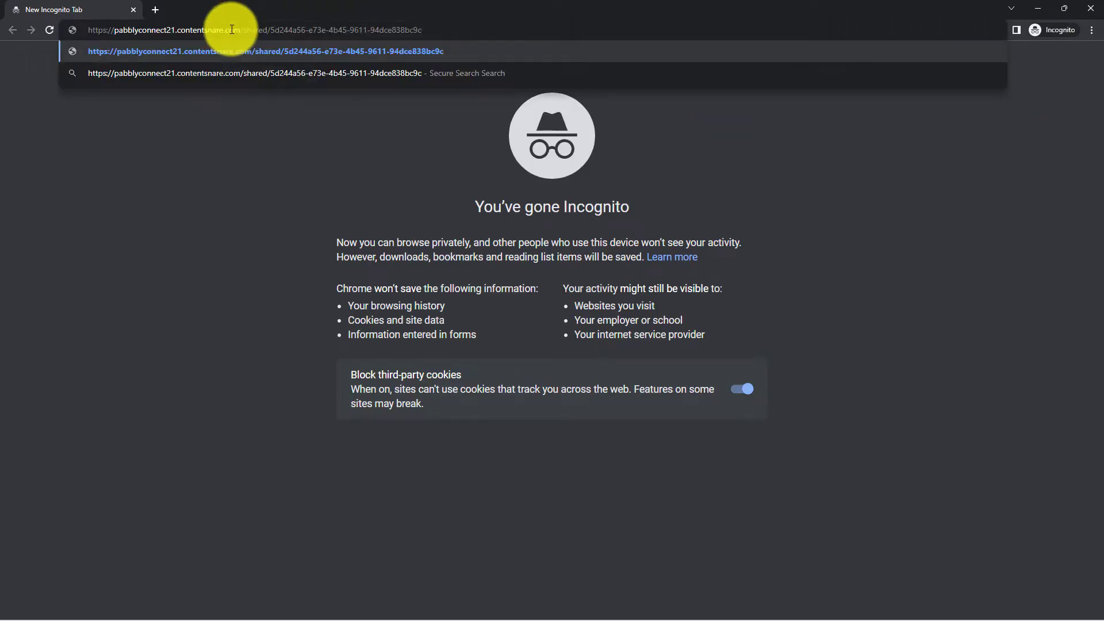
key("Return")
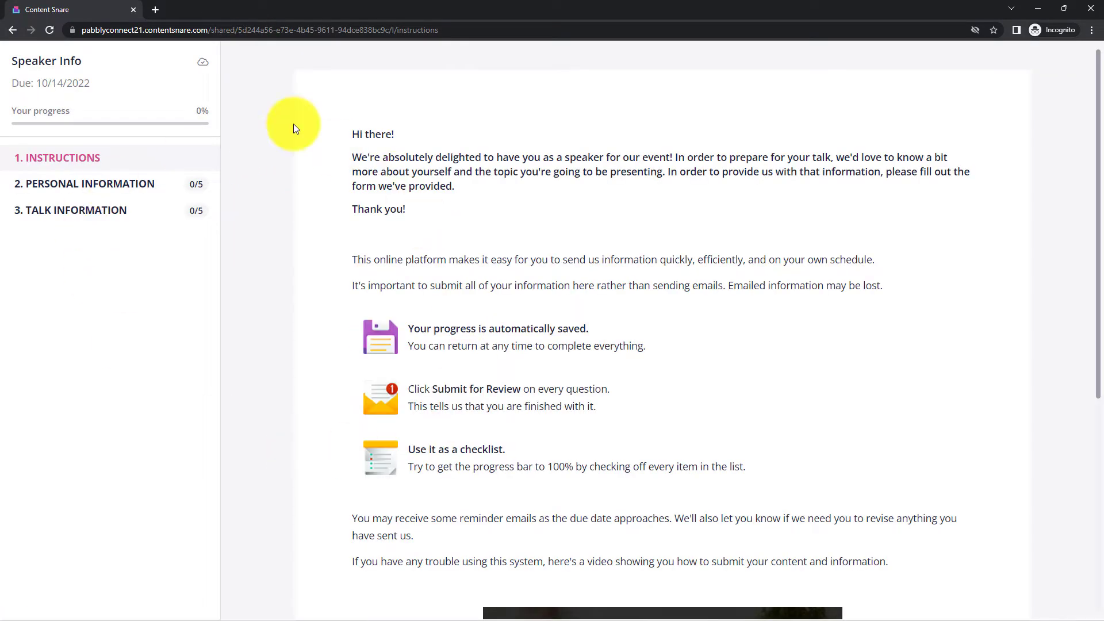
scroll(554, 187, "down", 6)
scroll(554, 201, "up", 6)
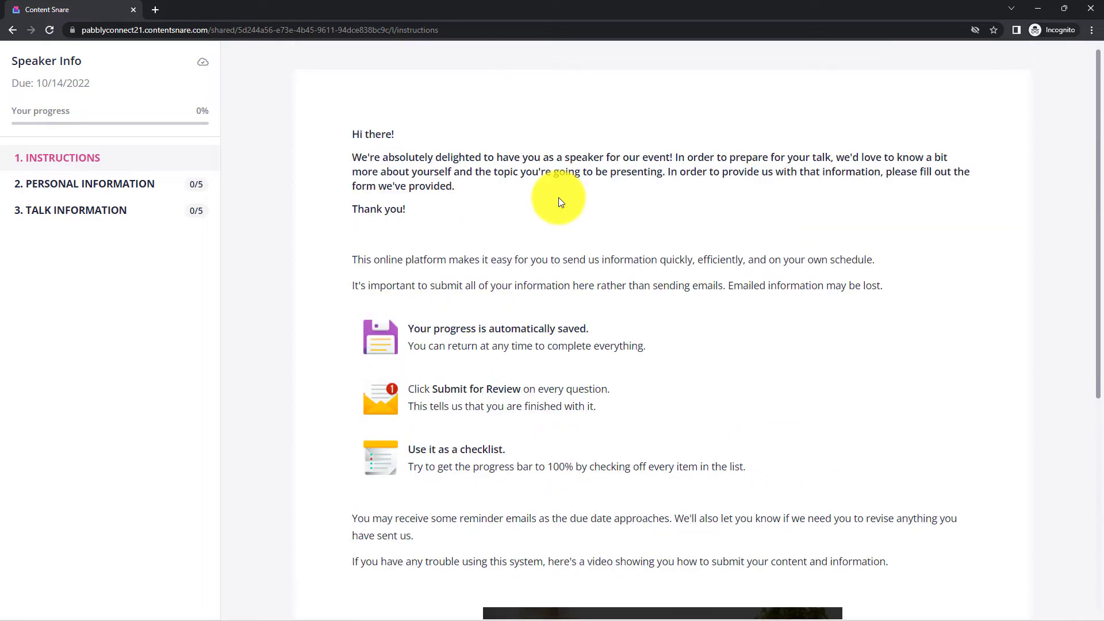
left_click(123, 184)
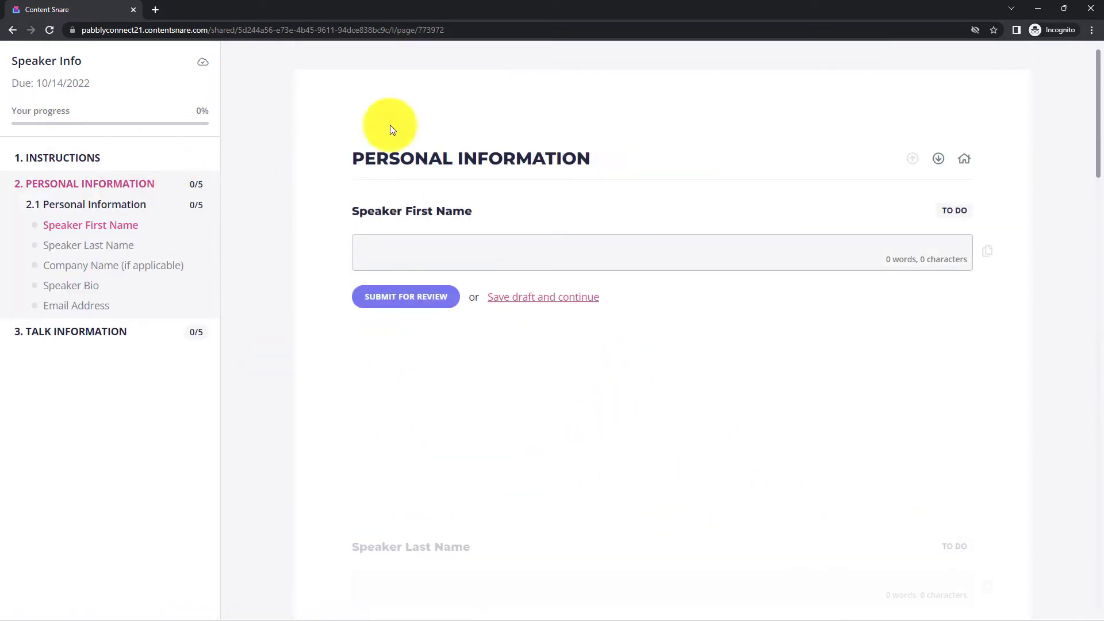
- Enter the speaker's first name, company, bio 'Test' and e-mail address, fixing the missing @
type("D")
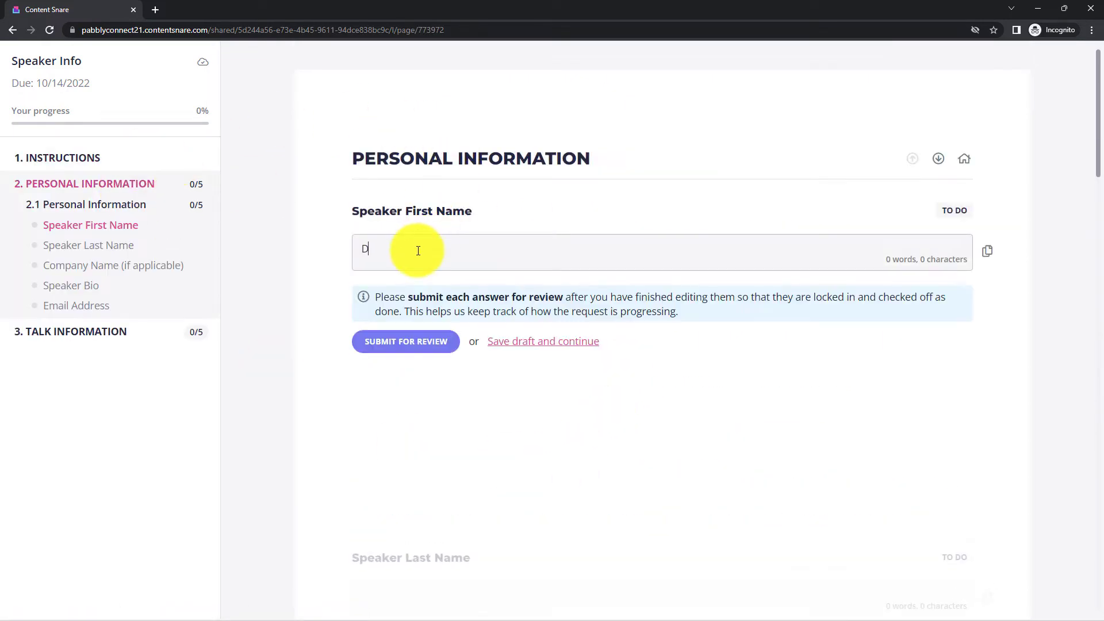
type("emo Name")
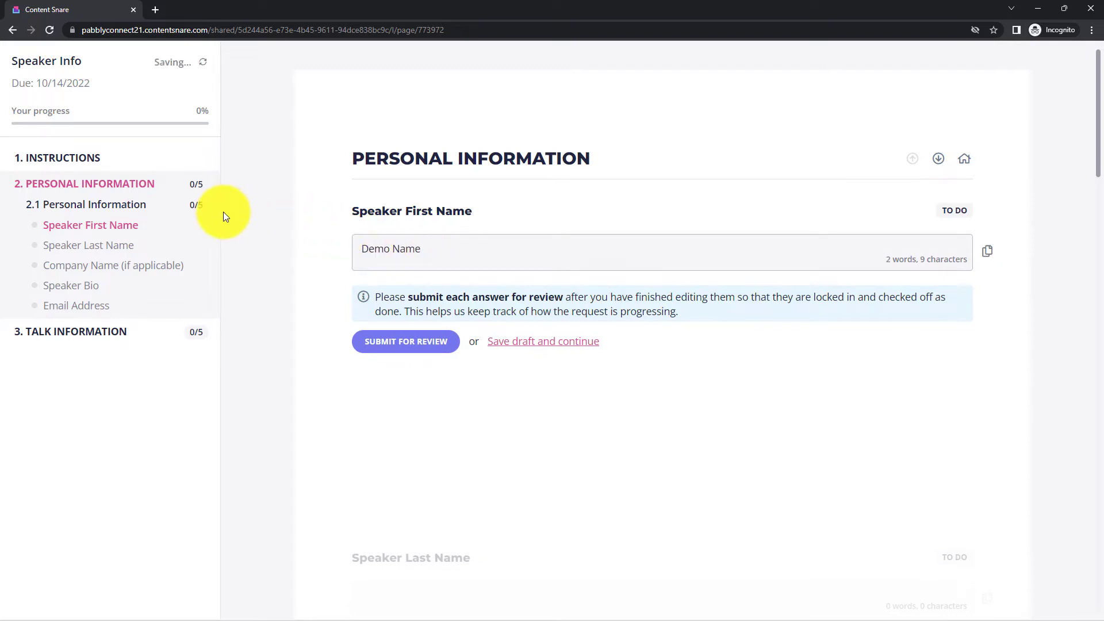
left_click(124, 245)
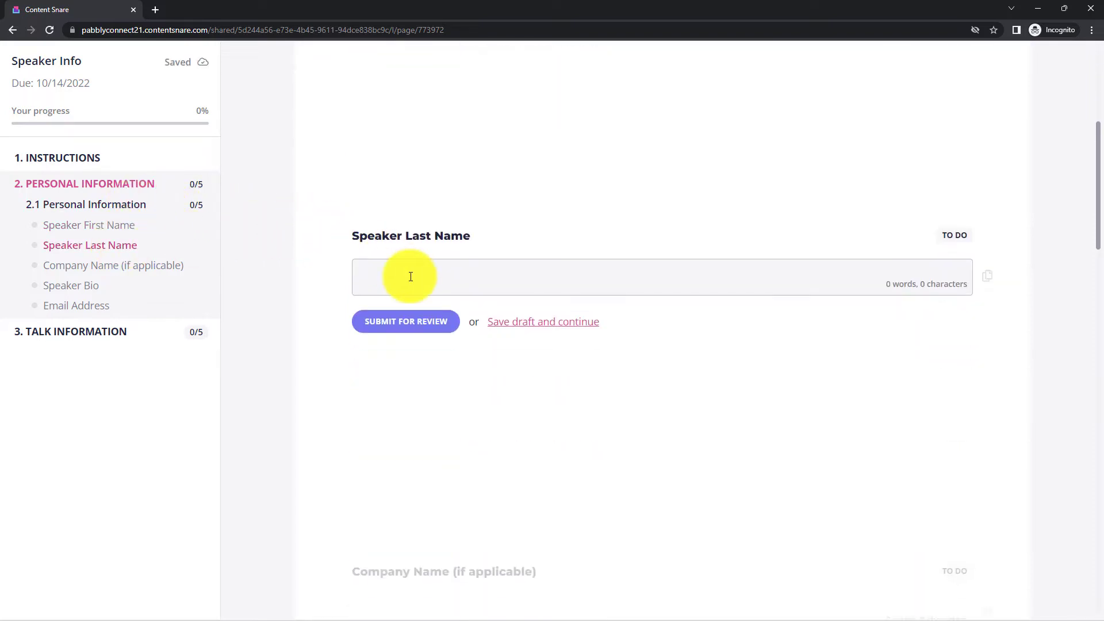
scroll(428, 287, "down", 5)
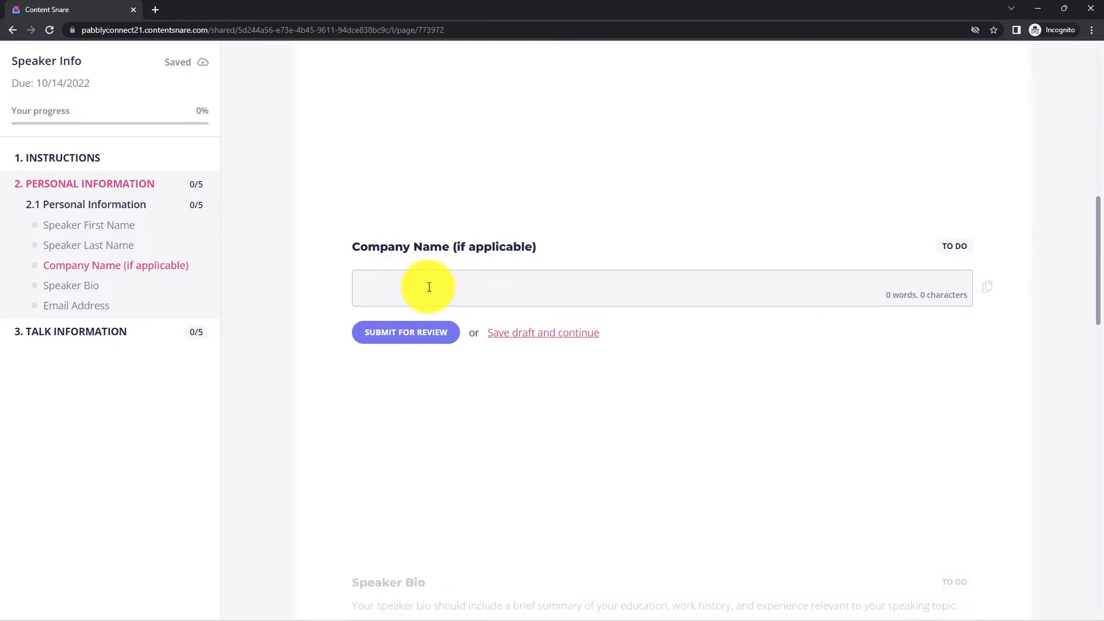
type("Demo")
left_click(87, 285)
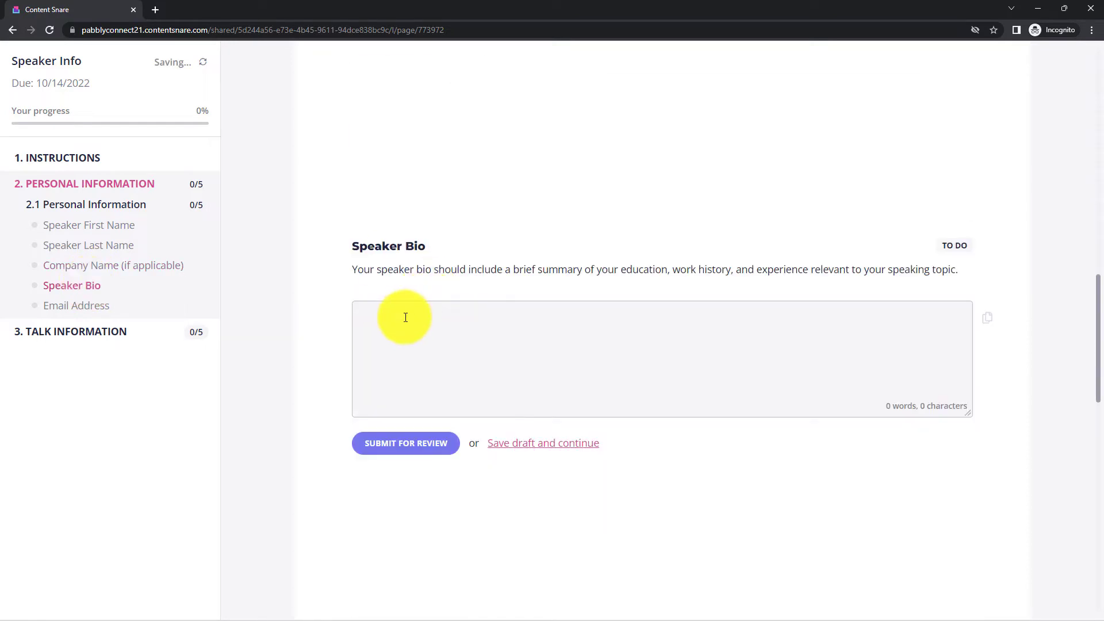
type("Test")
left_click(84, 307)
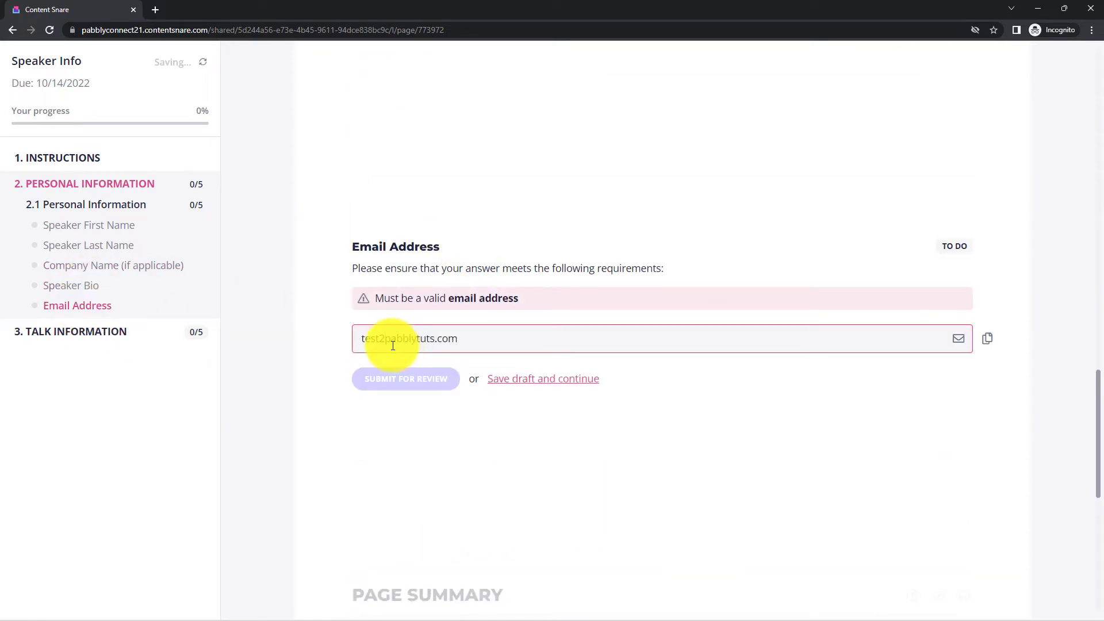
left_click(387, 342)
key("BackSpace")
type("@pabblytuts.com")
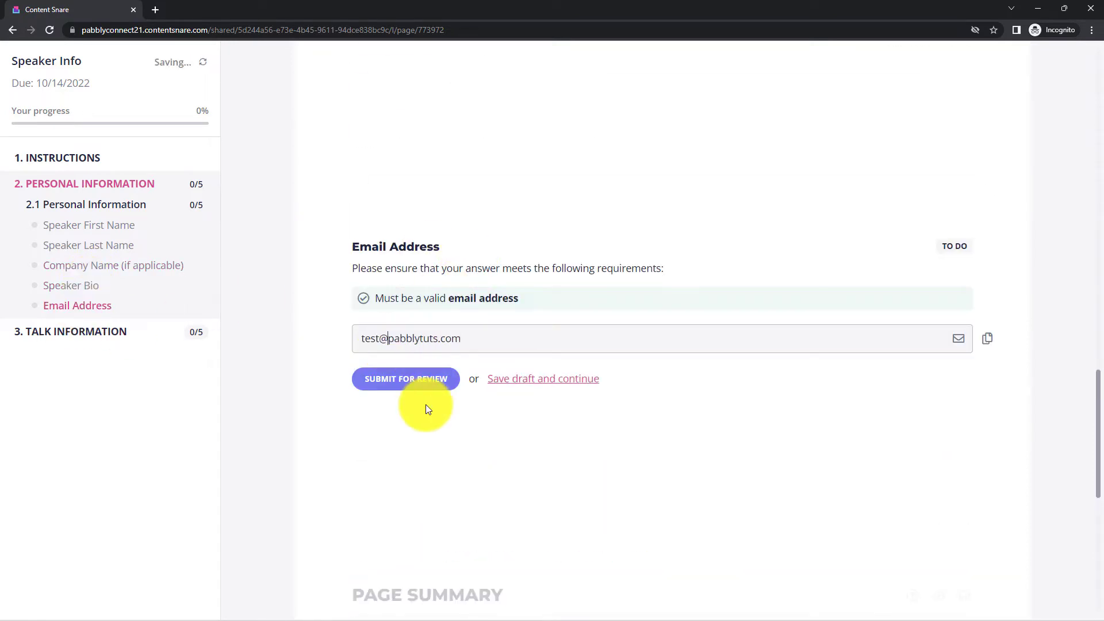
- Submit each Personal Information answer for review and move on to Talk Information
left_click(118, 226)
left_click(553, 316)
left_click(550, 330)
left_click(549, 331)
left_click(532, 444)
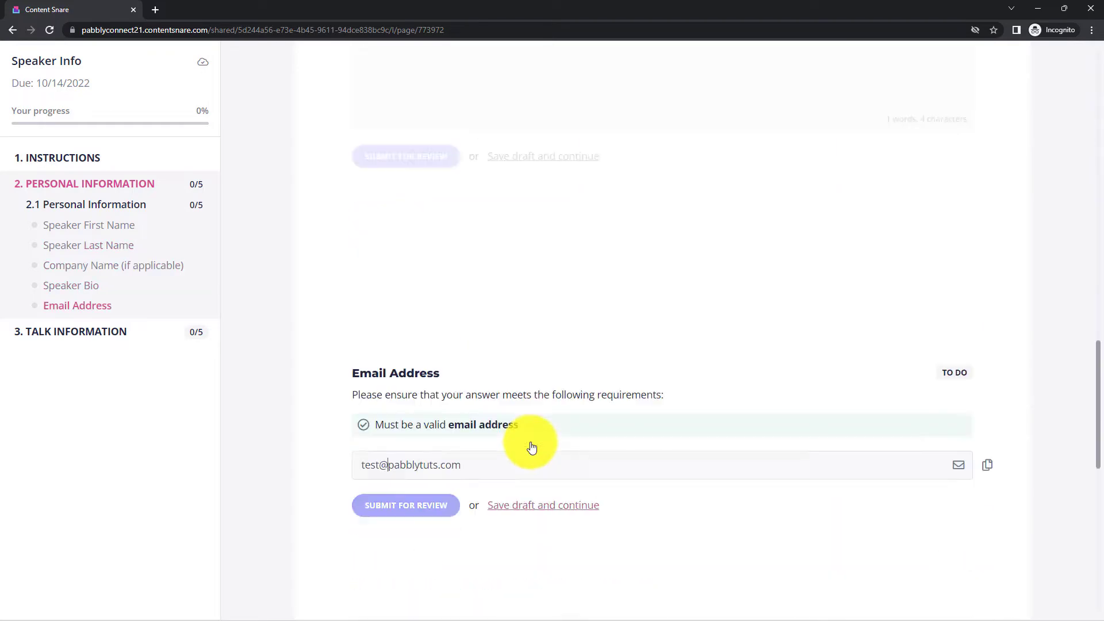
left_click(522, 380)
left_click(117, 334)
left_click(383, 325)
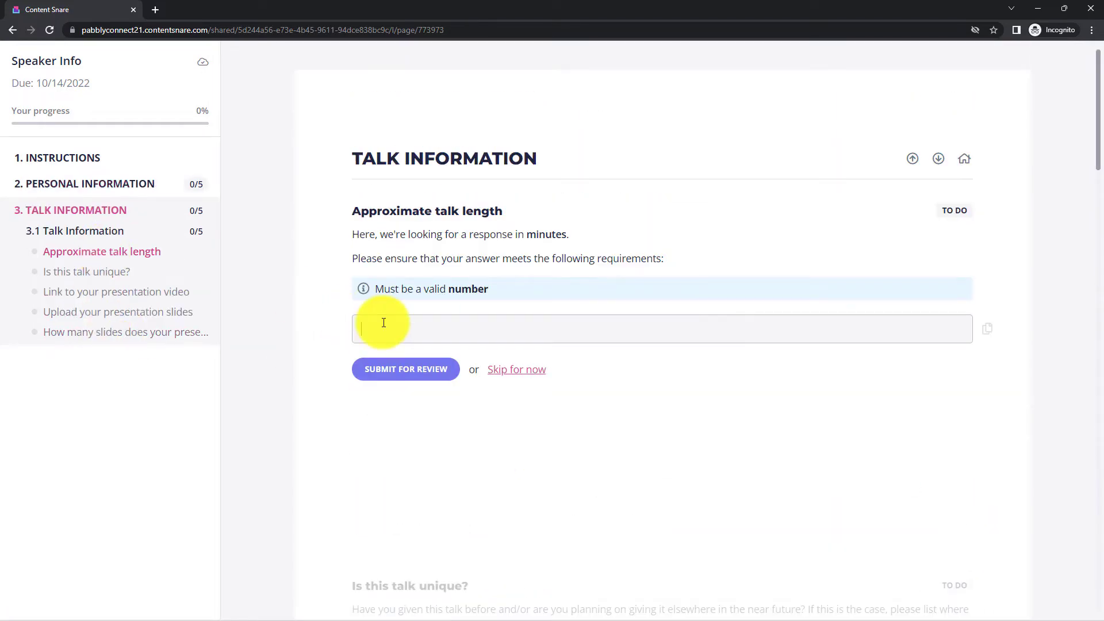
- Answer talk length 40 and uniqueness 'No', then return to the video link question
type("40")
left_click(133, 276)
type("No")
left_click(406, 462)
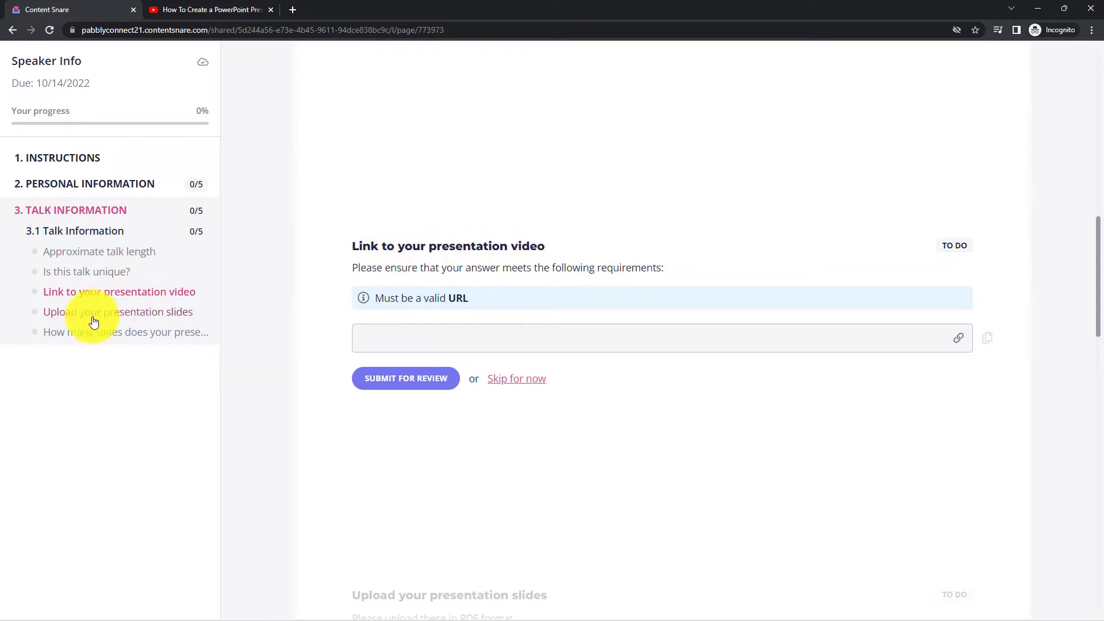
left_click(127, 315)
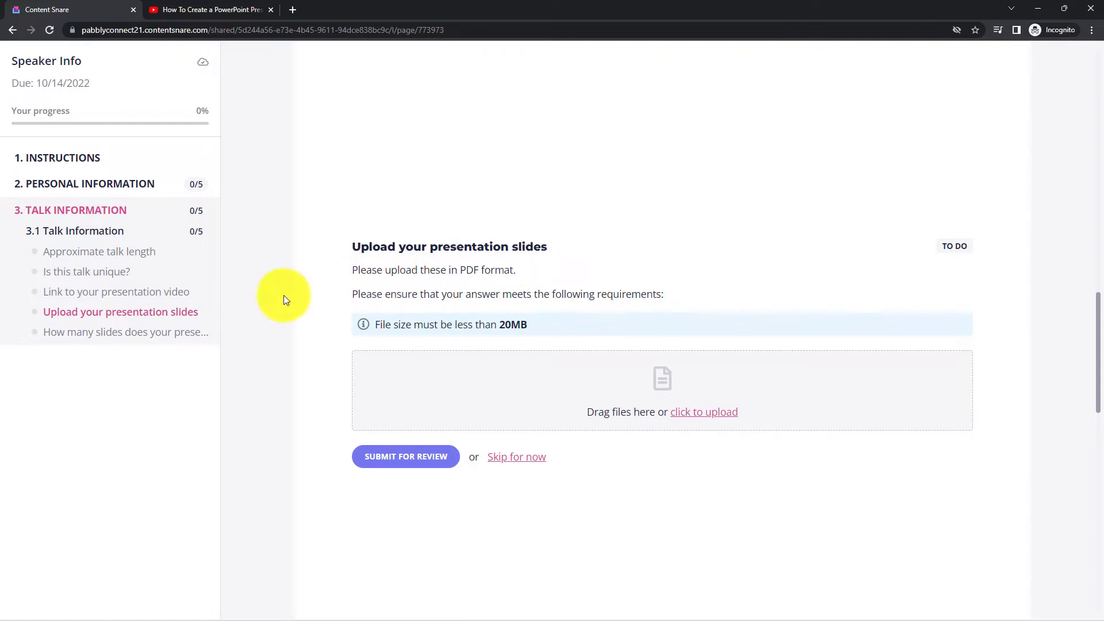
left_click(167, 292)
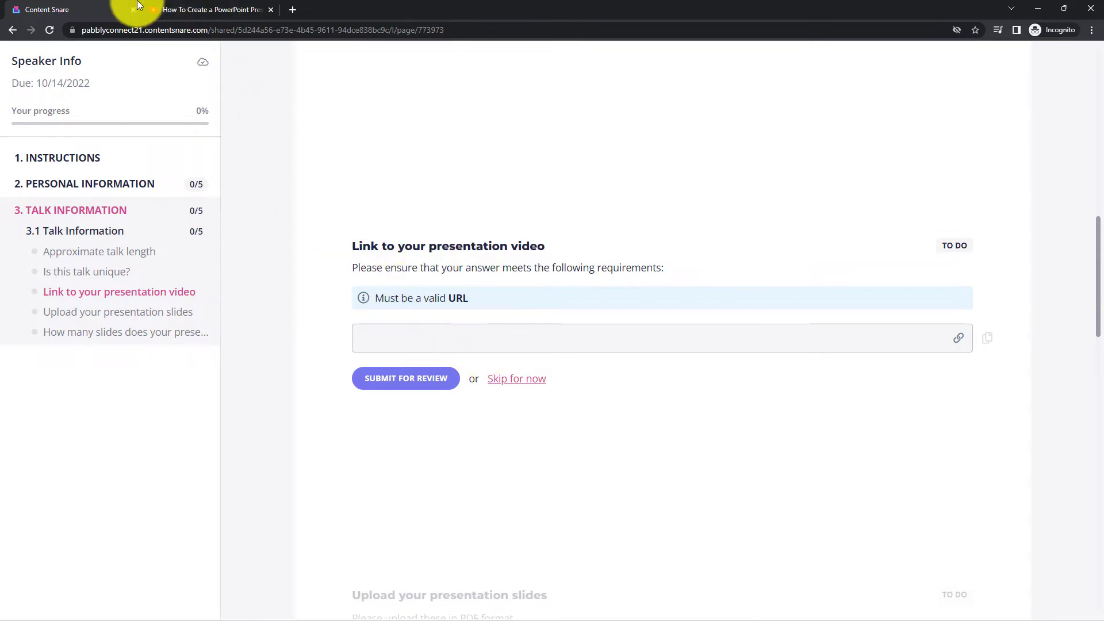
- Paste the YouTube tutorial's URL as the presentation video link and save the draft
left_click(161, 10)
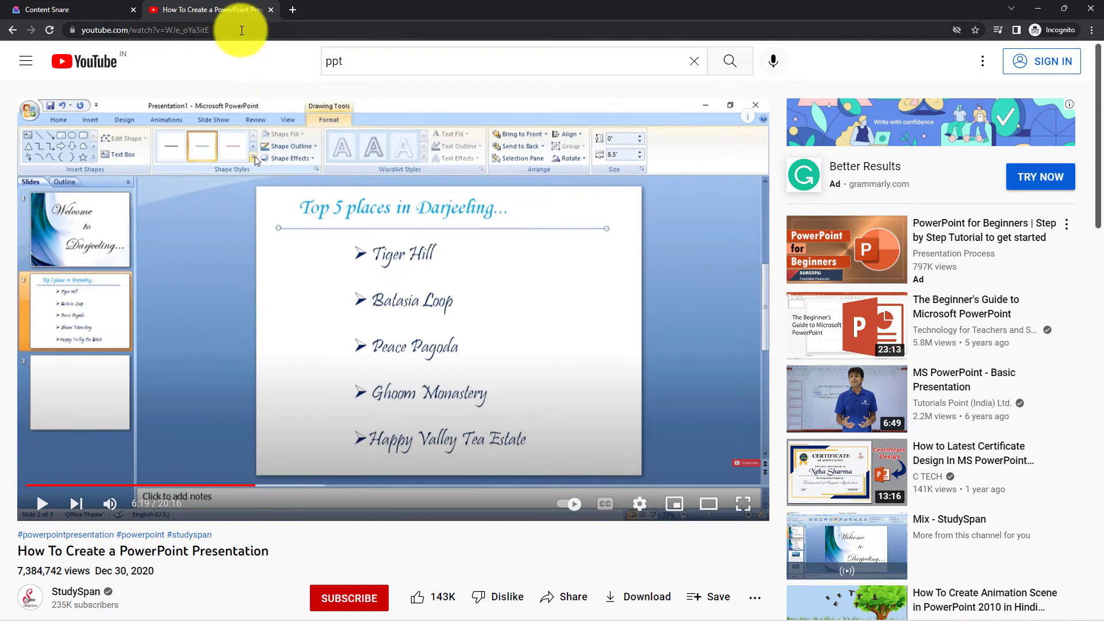
left_click(241, 30)
left_click(29, 9)
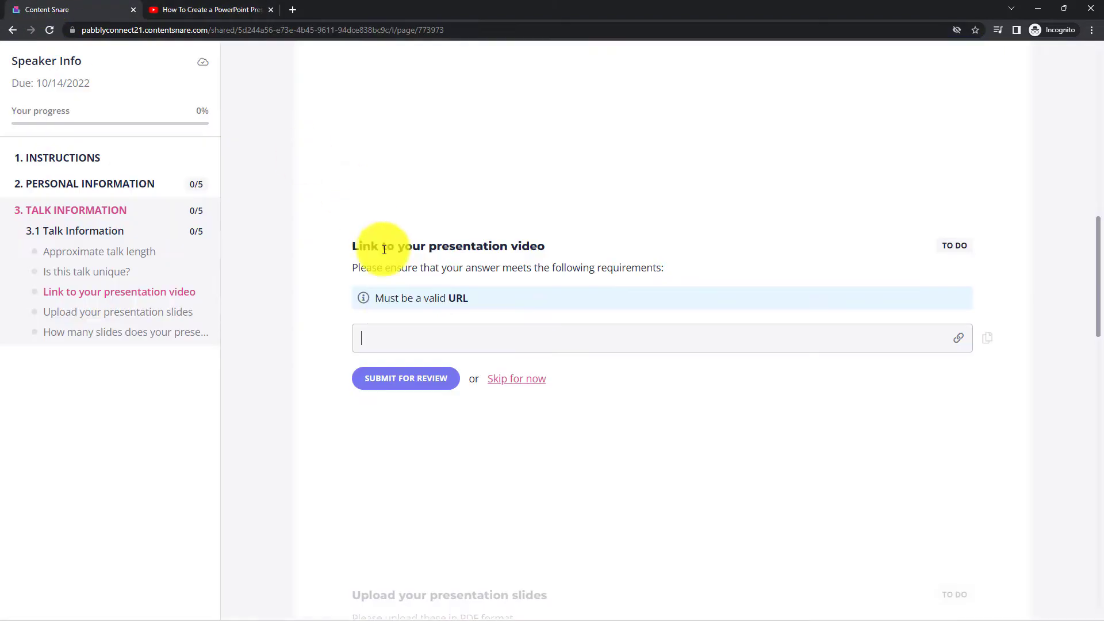
right_click(400, 330)
left_click(425, 422)
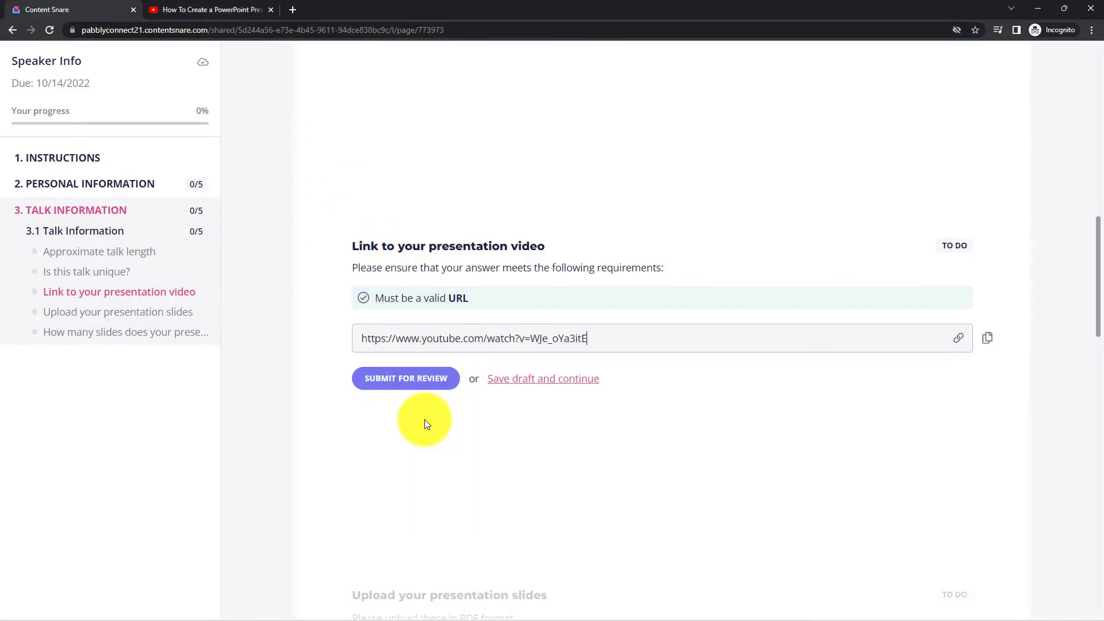
left_click(535, 380)
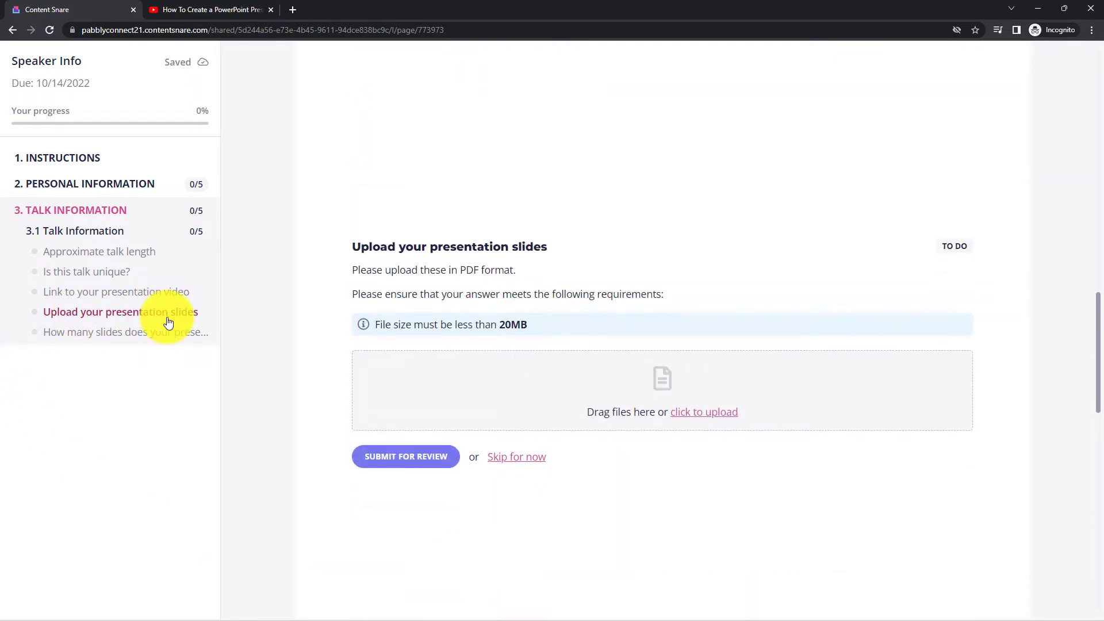
- Upload Screenshot b from D:\Pictures as the slides, enter 5 slides, and submit the page
left_click(684, 414)
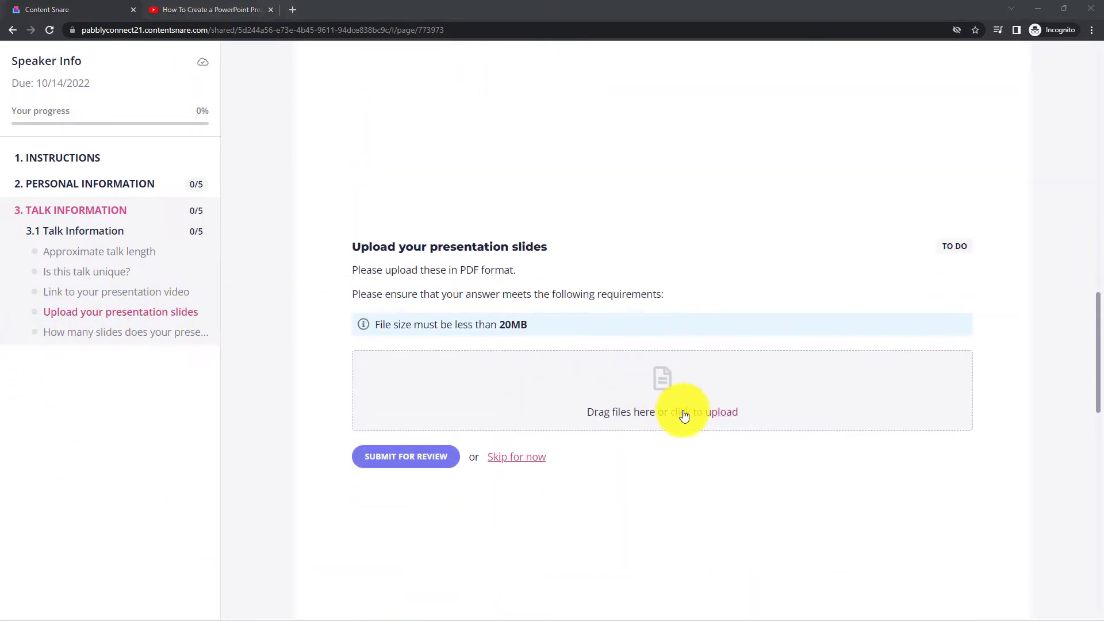
left_click(53, 254)
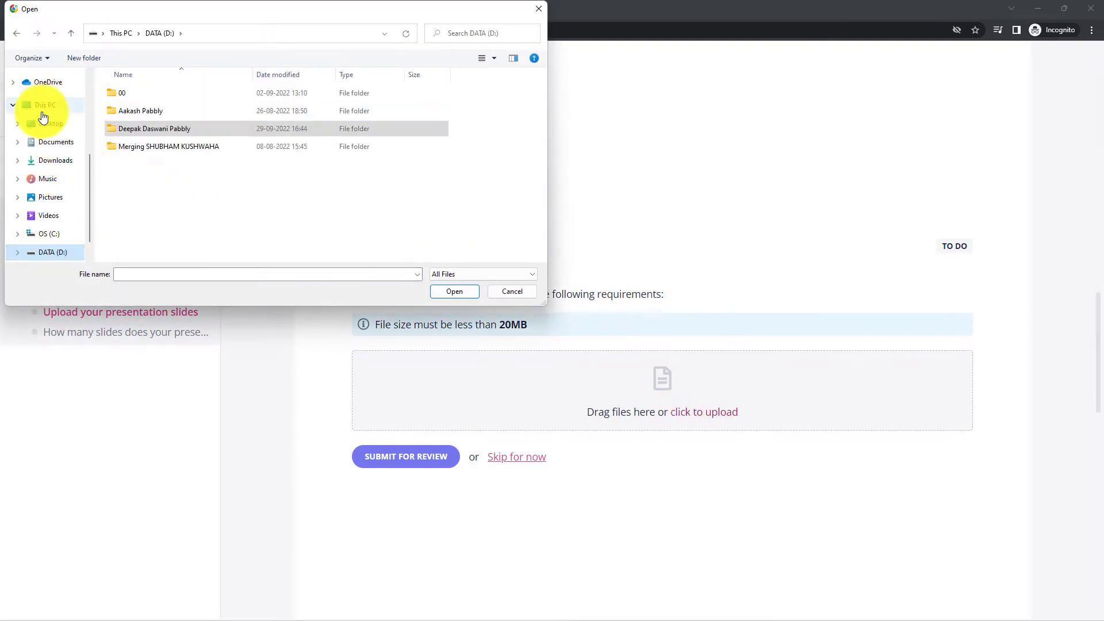
scroll(49, 141, "down", 1)
left_click(60, 180)
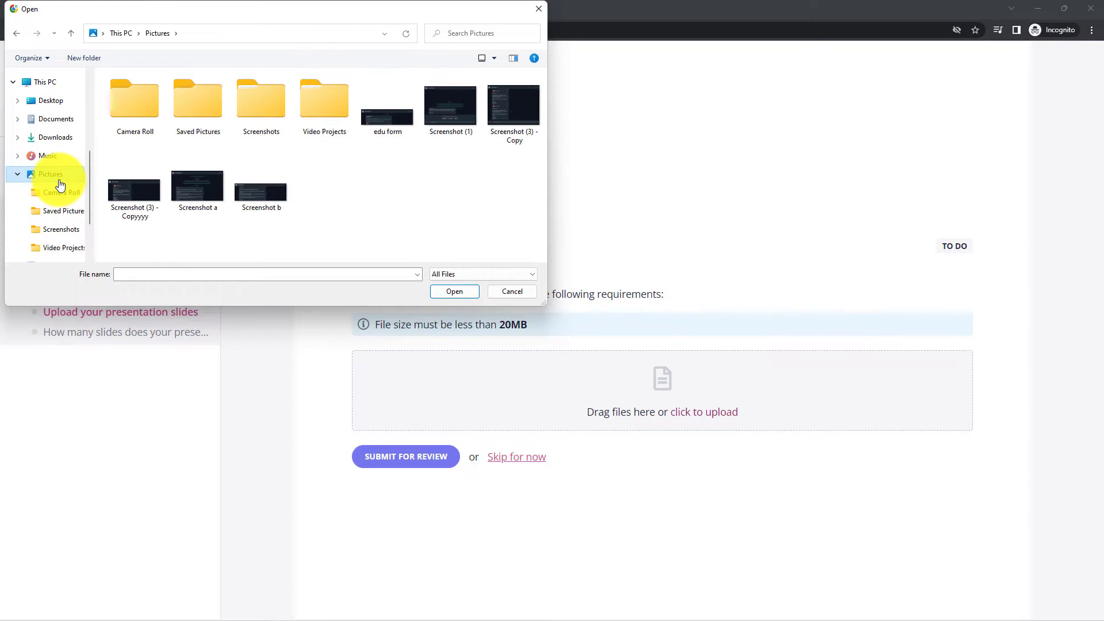
double_click(244, 194)
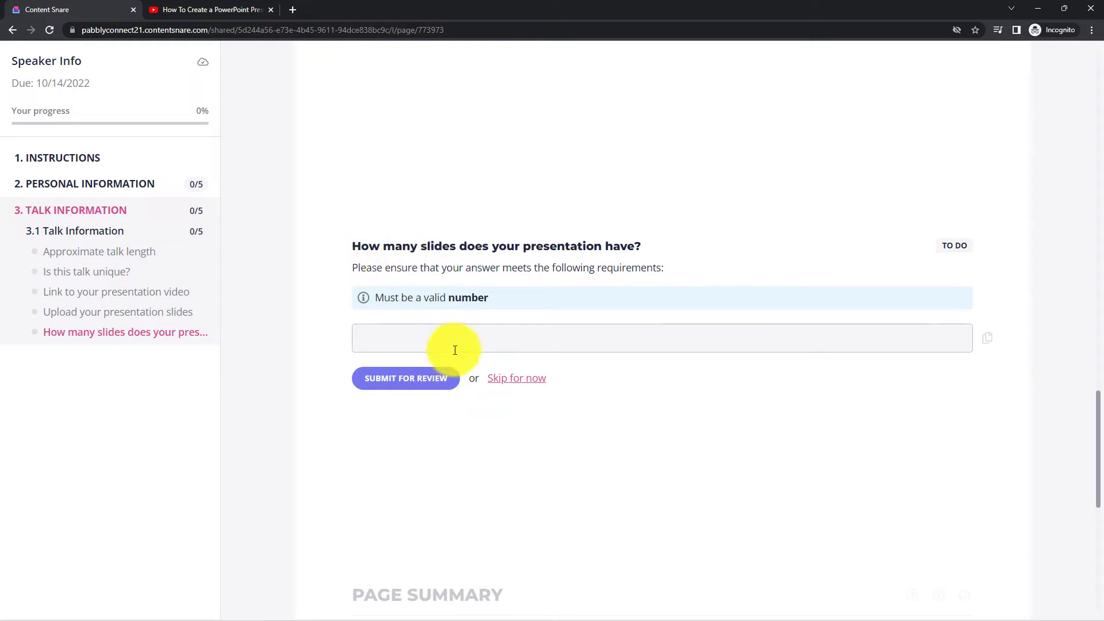
type("5")
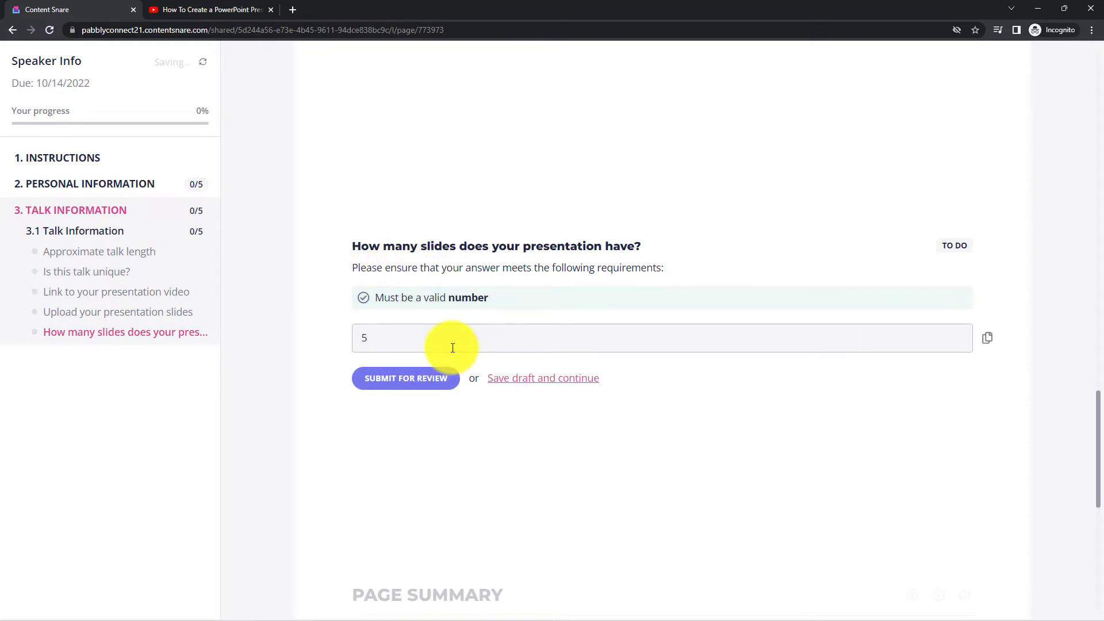
left_click(513, 378)
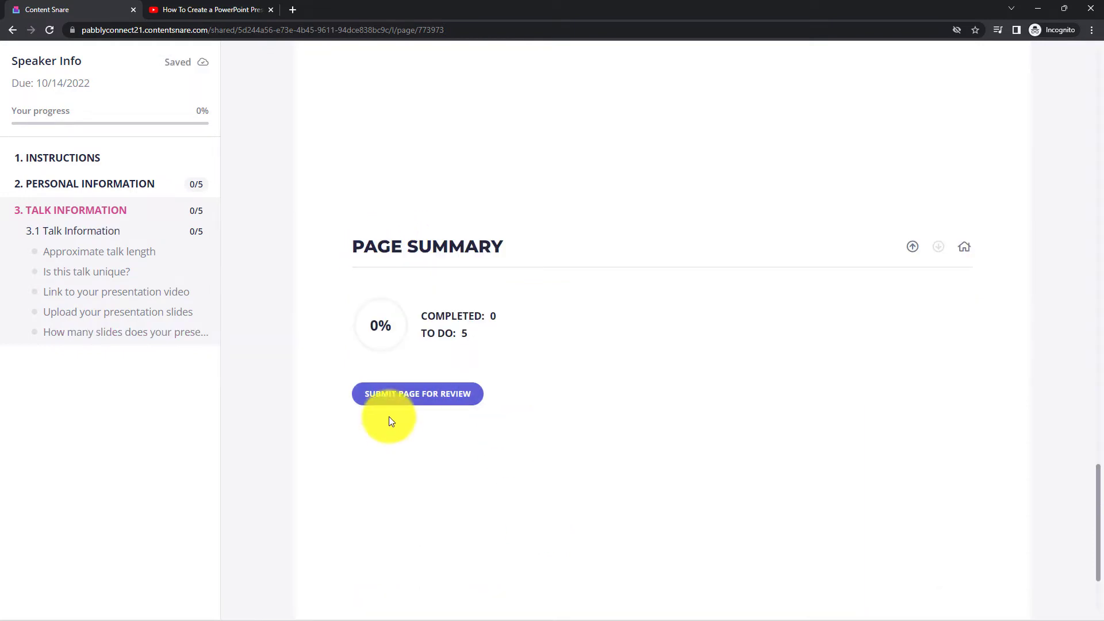
left_click(432, 402)
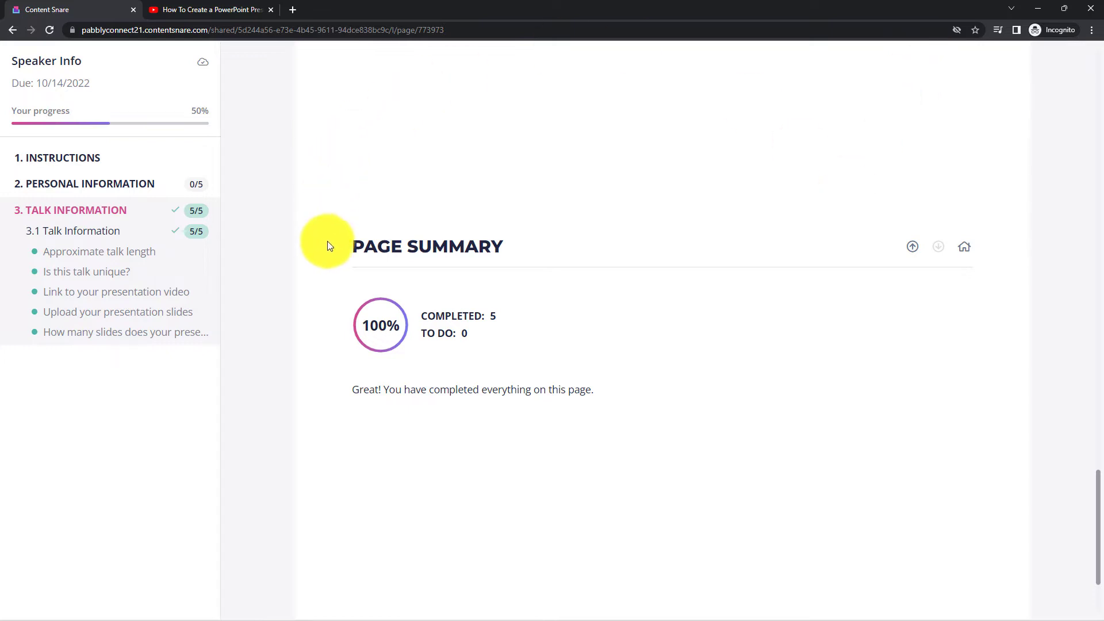
- Minimize the incognito window and open Speaker Info for review from Content Snare's requests list
left_click(1031, 15)
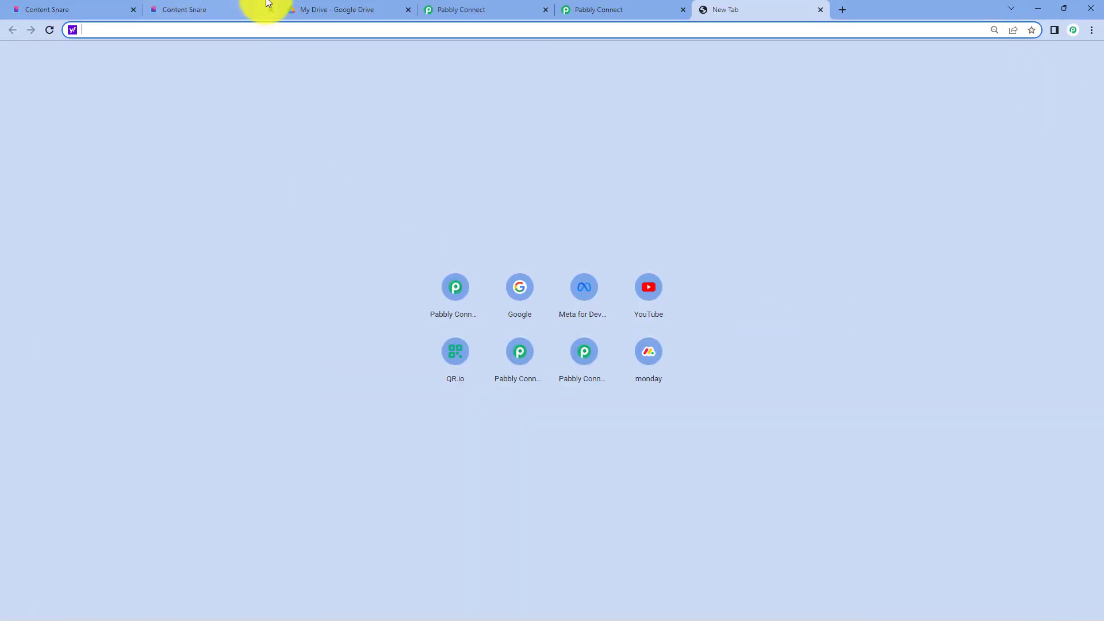
left_click(220, 5)
left_click(17, 6)
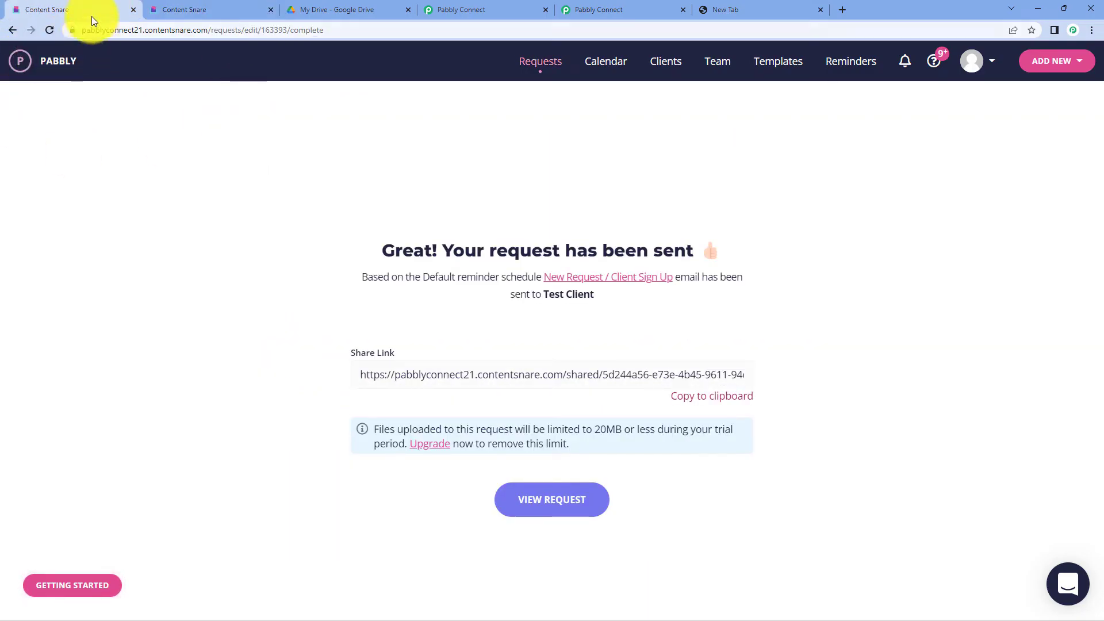
left_click(257, 6)
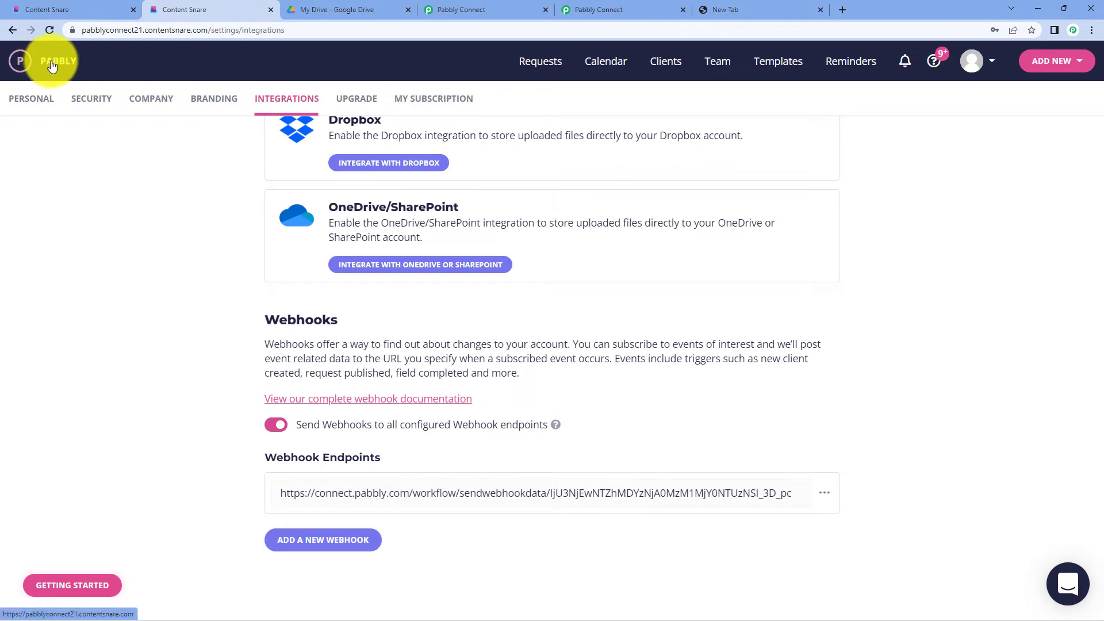
left_click(52, 65)
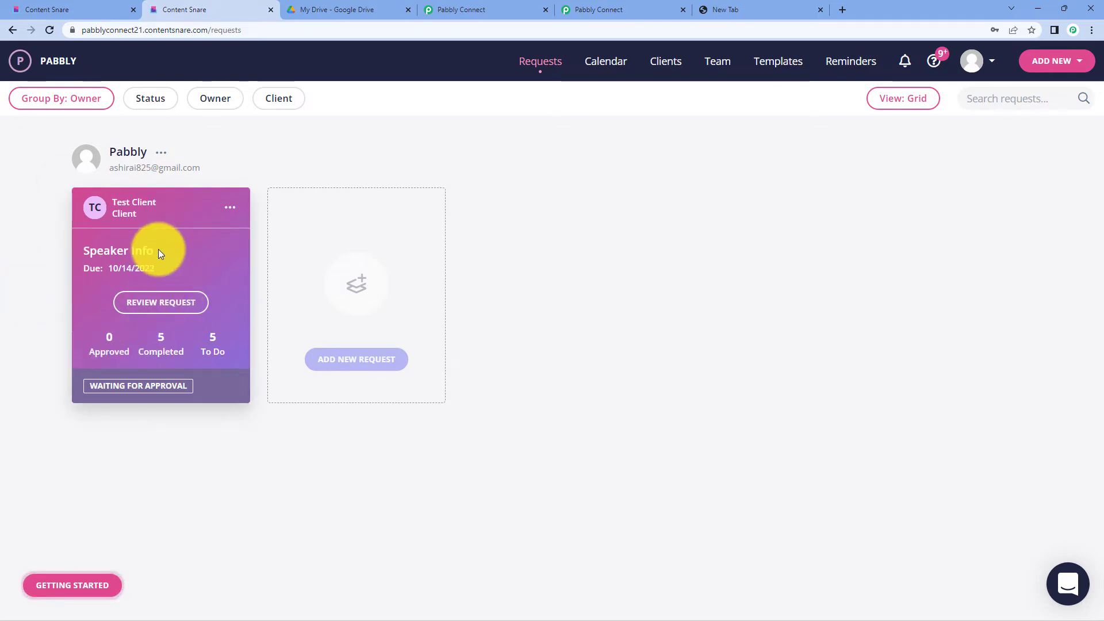
left_click(185, 303)
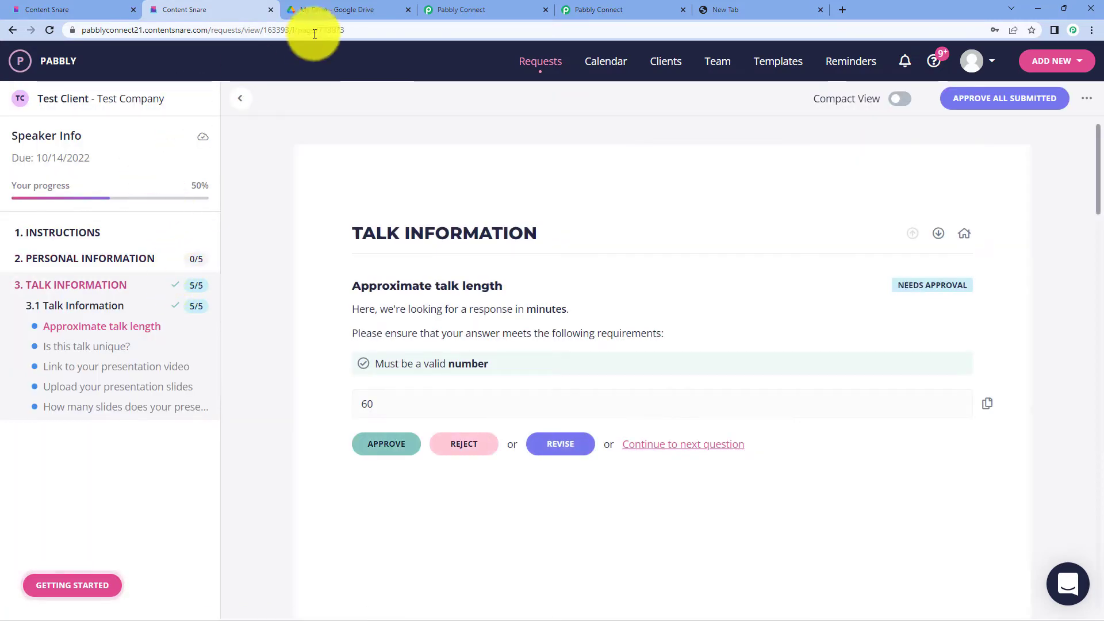
- Approve all submitted answers in the Speaker Info request, at the top and in the Page Summary
left_click(466, 9)
left_click(206, 3)
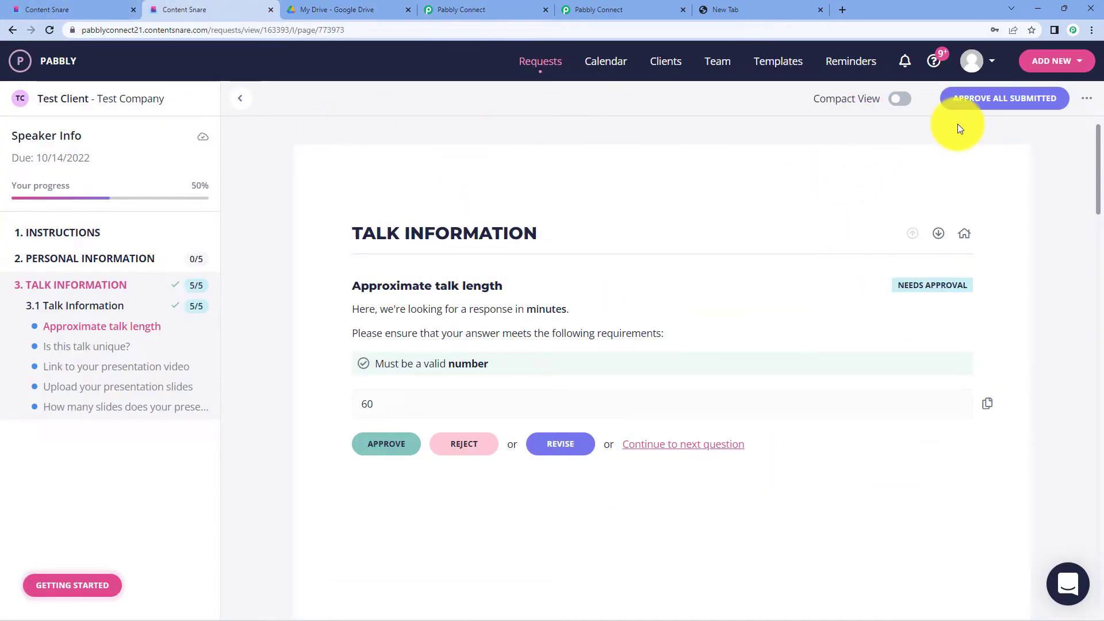
left_click(990, 104)
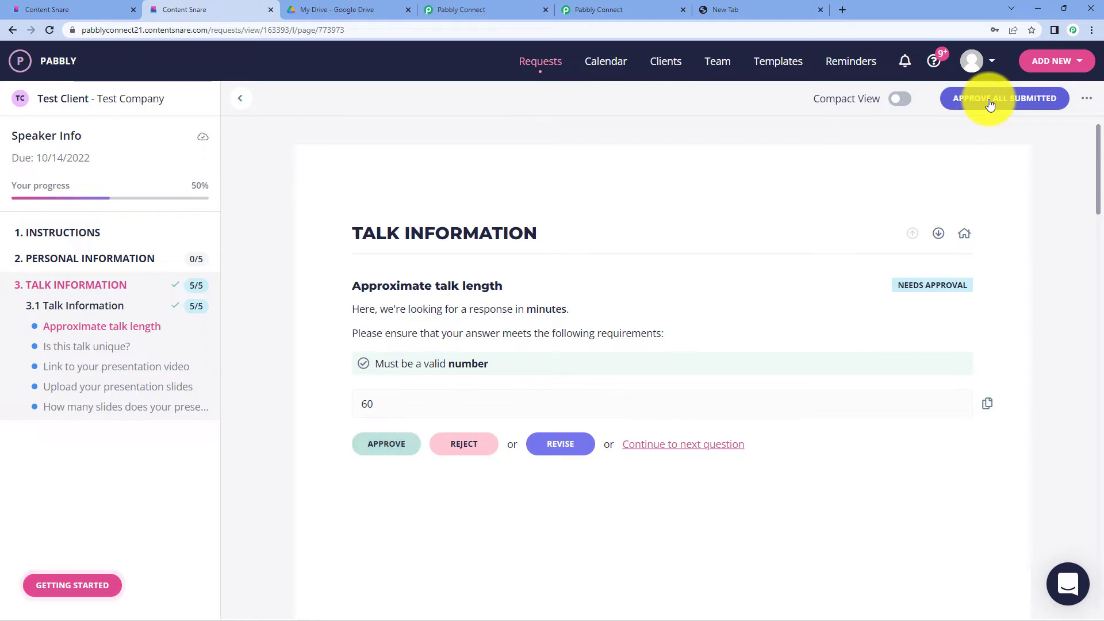
scroll(622, 279, "down", 15)
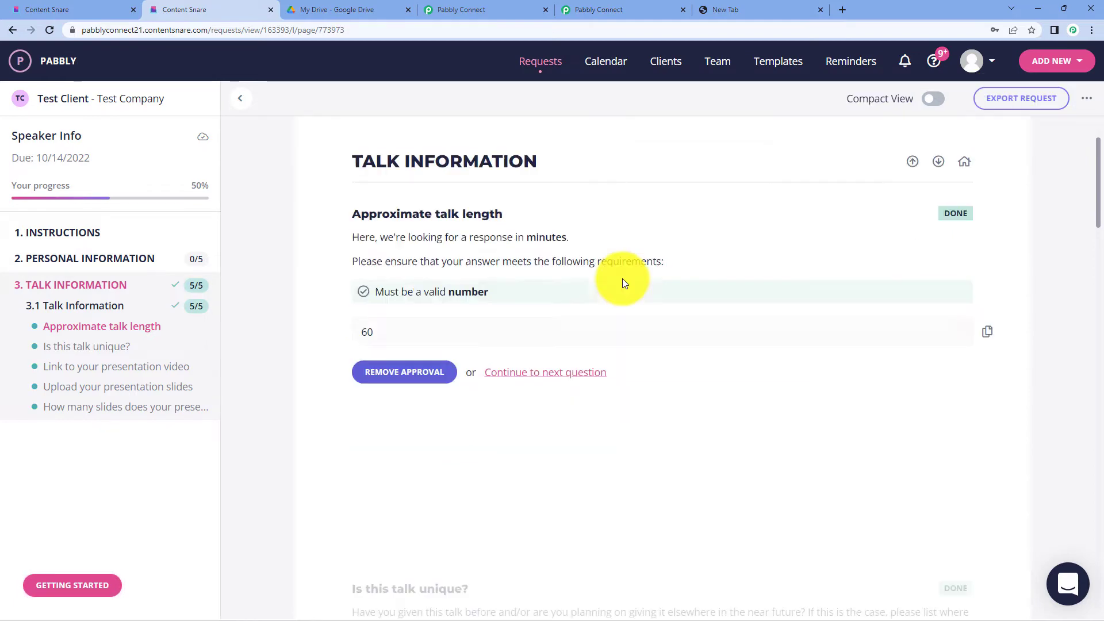
scroll(623, 278, "down", 8)
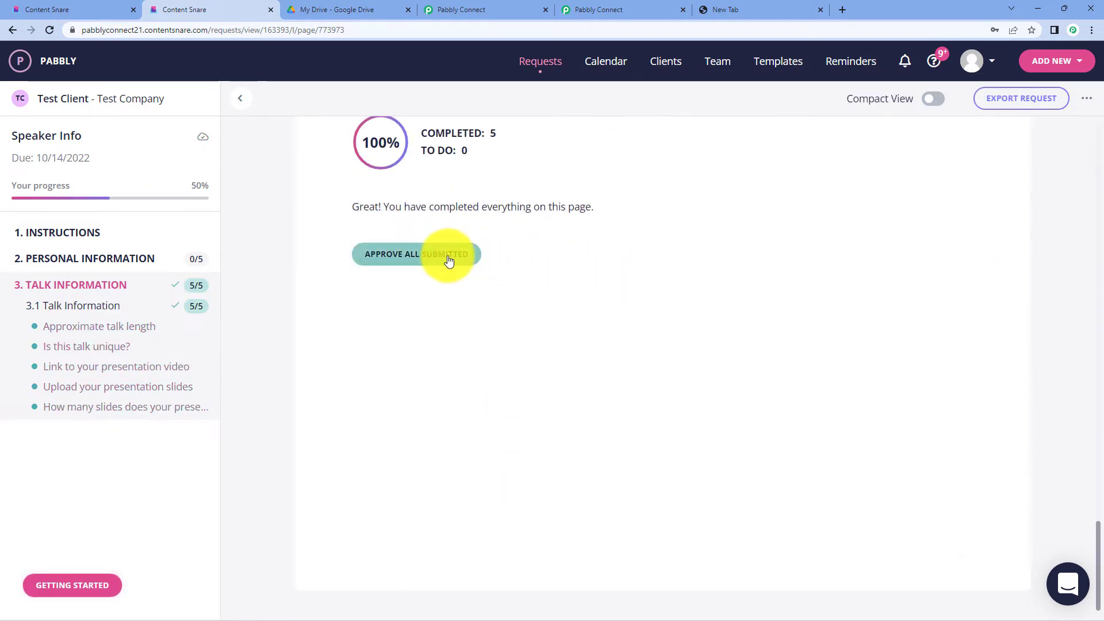
left_click(424, 258)
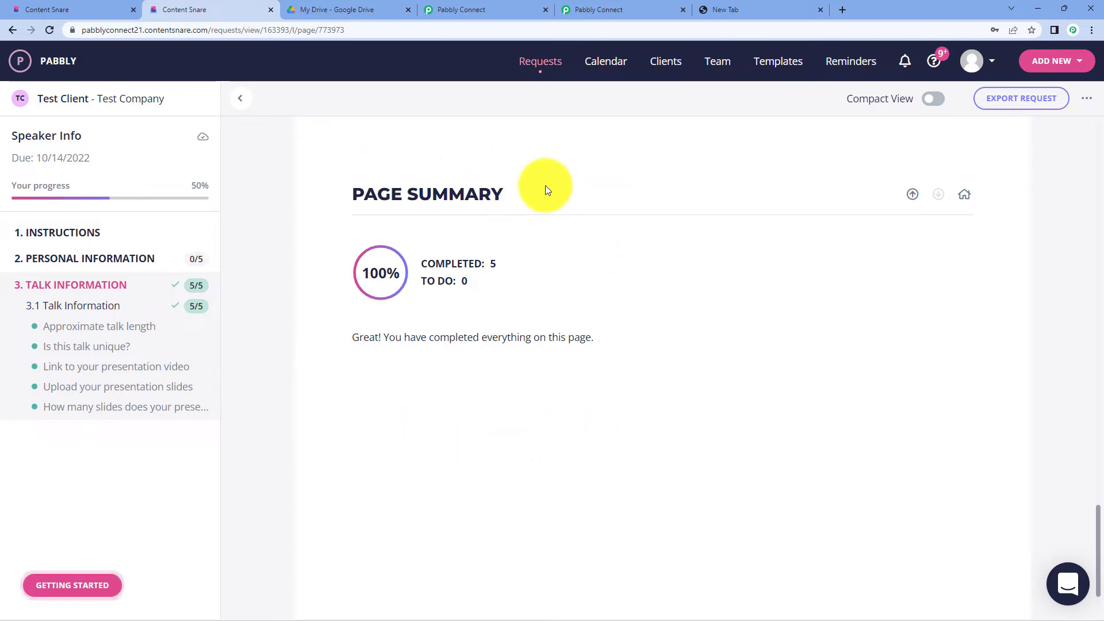
- Enlarge the Url value in the received Content Snare response to show its full address
left_click(441, 7)
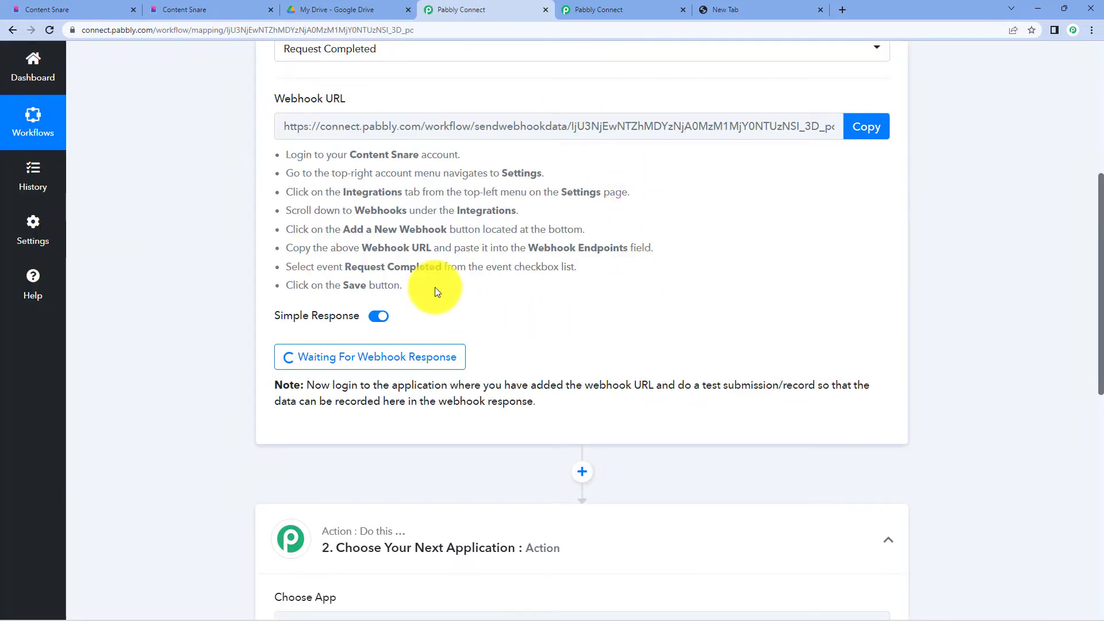
scroll(849, 175, "down", 1)
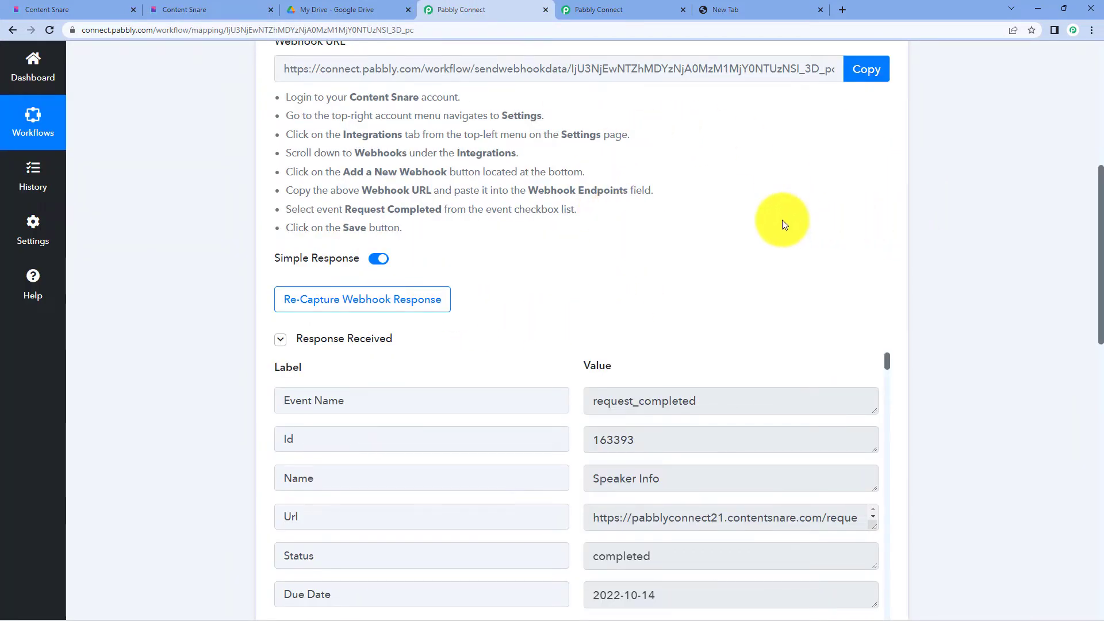
scroll(805, 213, "down", 3)
scroll(767, 226, "down", 2)
scroll(702, 256, "up", 2)
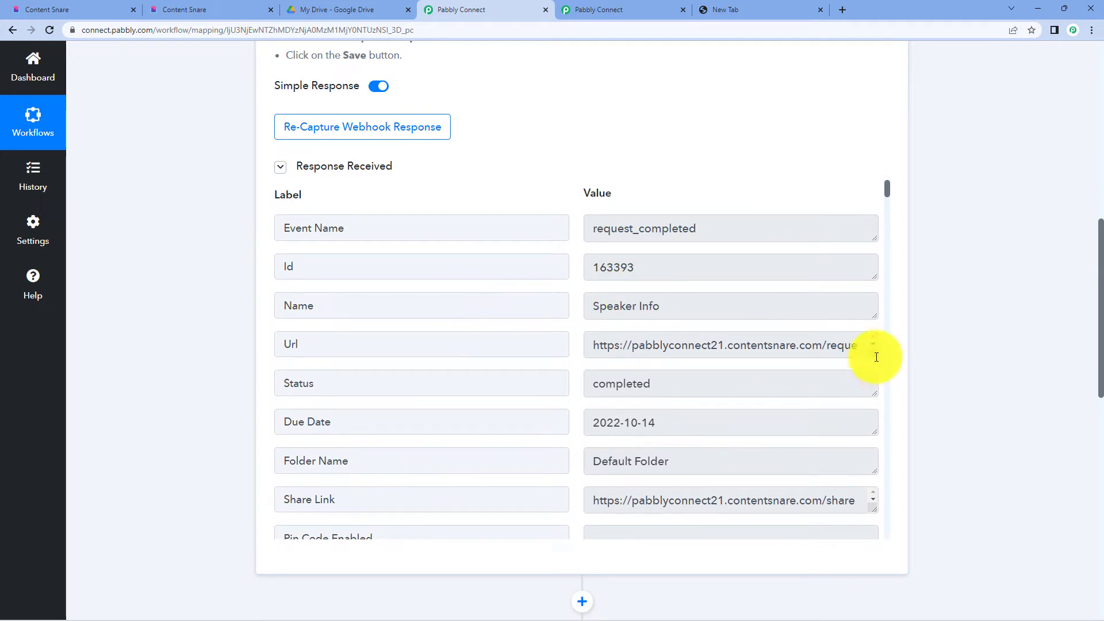
left_click_drag(875, 357, 872, 395)
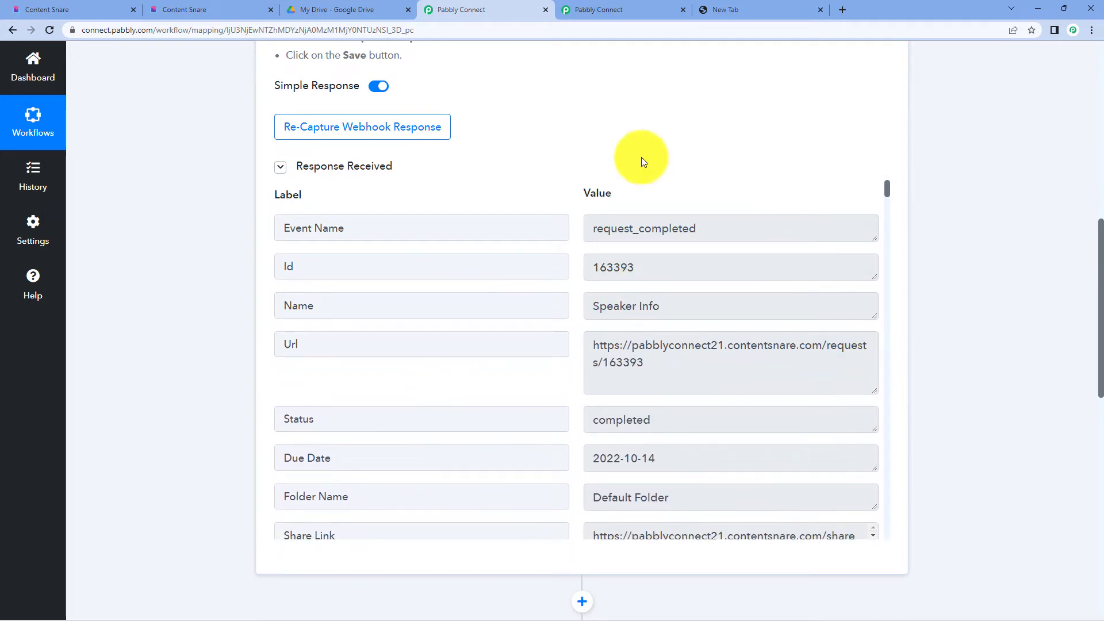
- Enlarge the uploaded-slides value further down so its whole file link is readable
scroll(1054, 193, "down", 2)
scroll(677, 247, "down", 5)
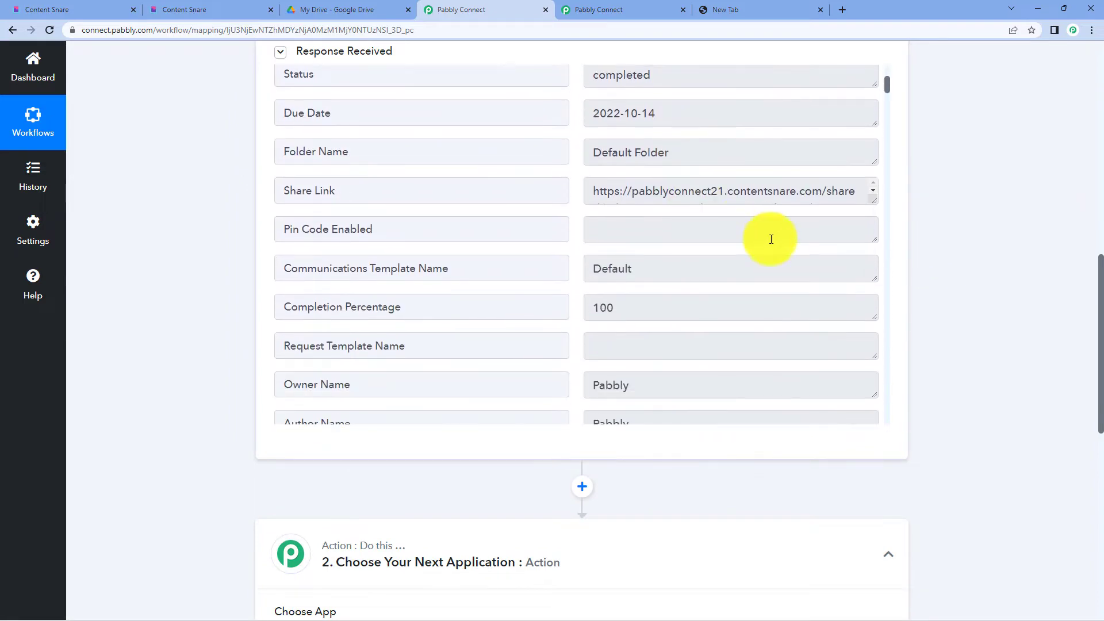
scroll(792, 247, "down", 4)
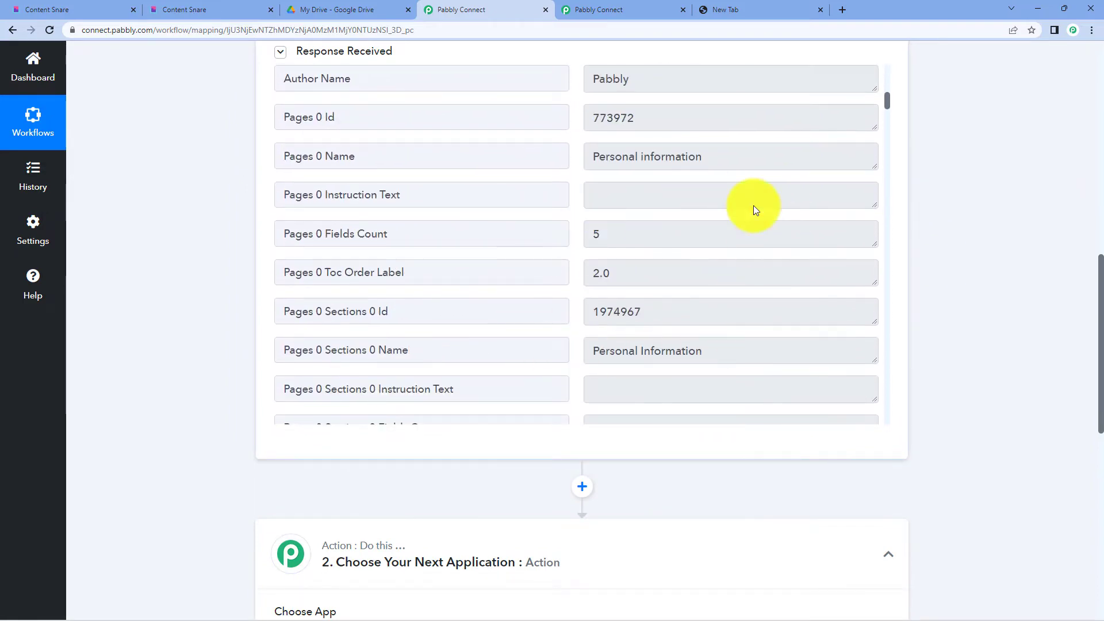
scroll(619, 188, "down", 3)
scroll(619, 187, "down", 10)
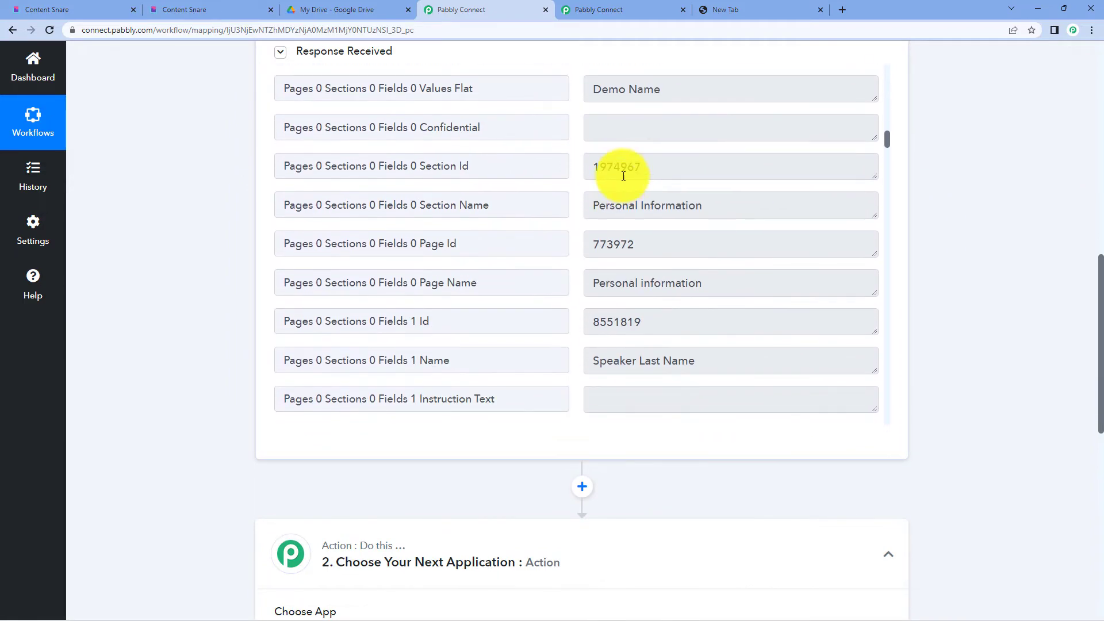
scroll(603, 173, "up", 3)
scroll(646, 249, "down", 12)
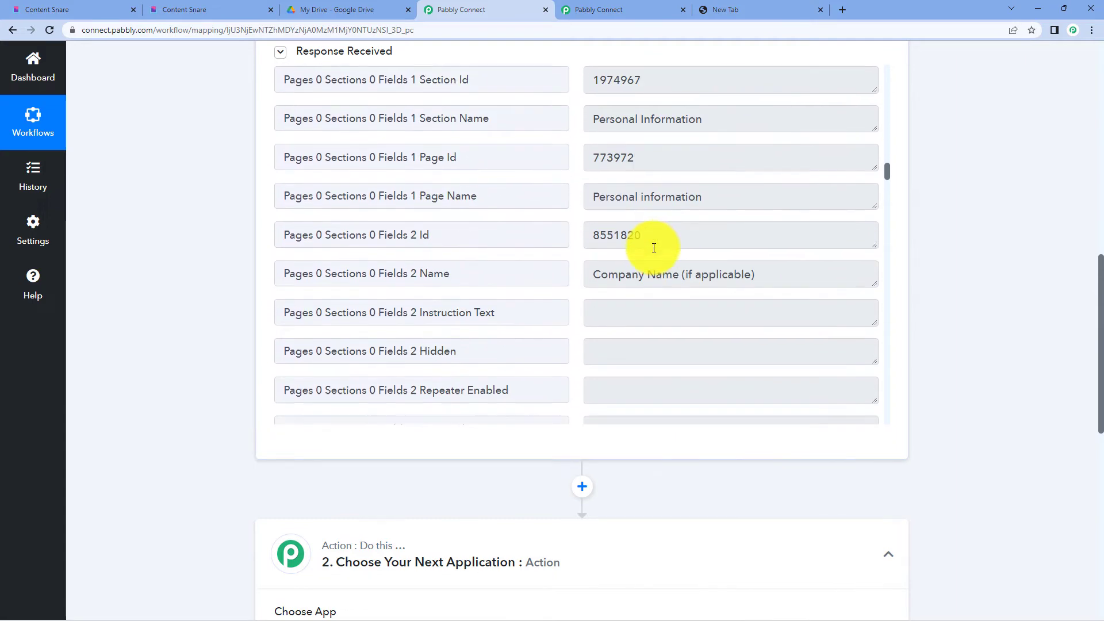
scroll(653, 247, "up", 4)
scroll(678, 240, "down", 10)
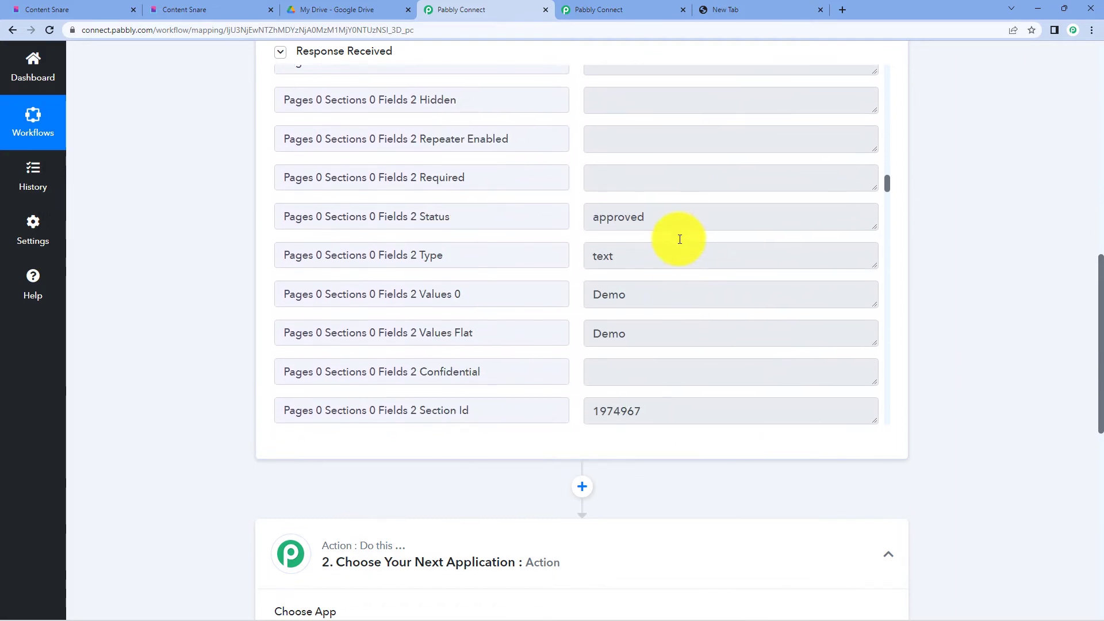
scroll(634, 193, "down", 6)
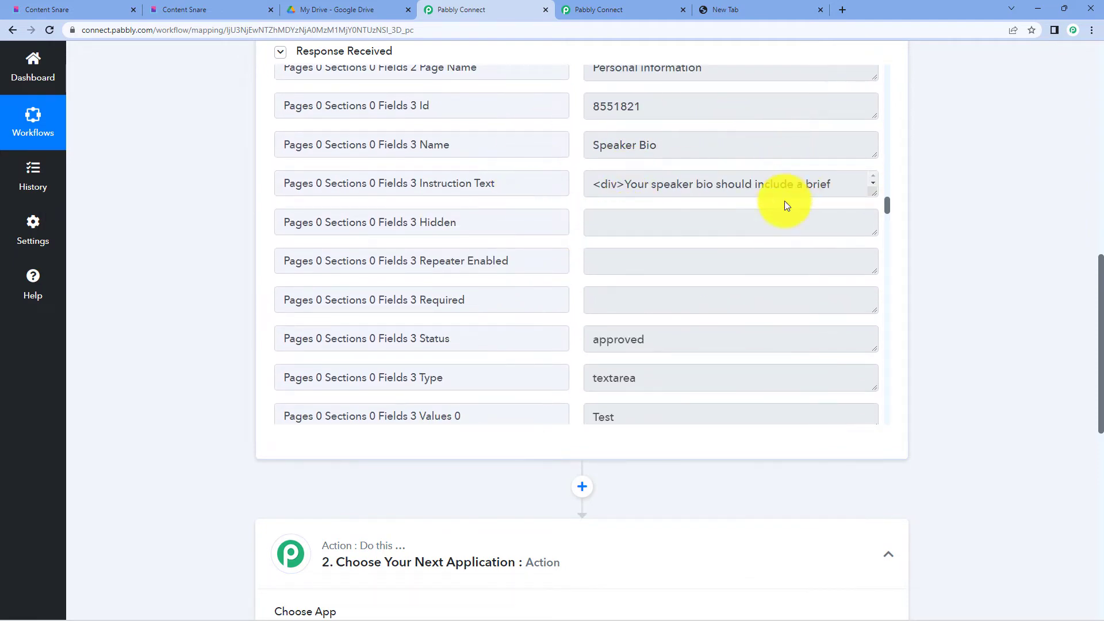
scroll(784, 203, "down", 10)
scroll(714, 210, "down", 4)
scroll(742, 188, "down", 5)
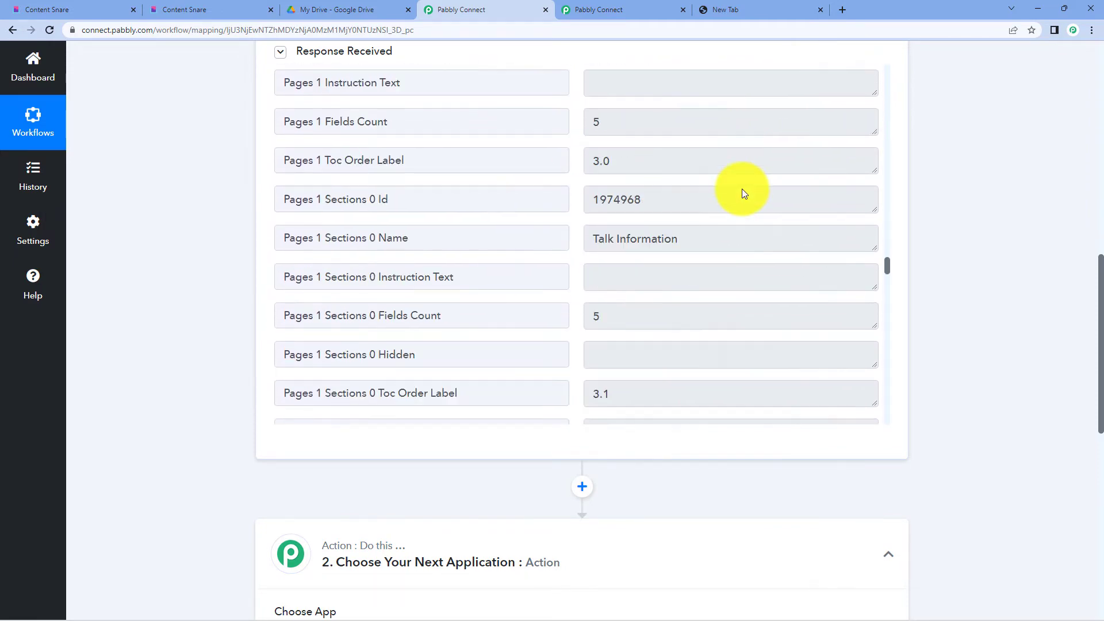
scroll(873, 188, "down", 10)
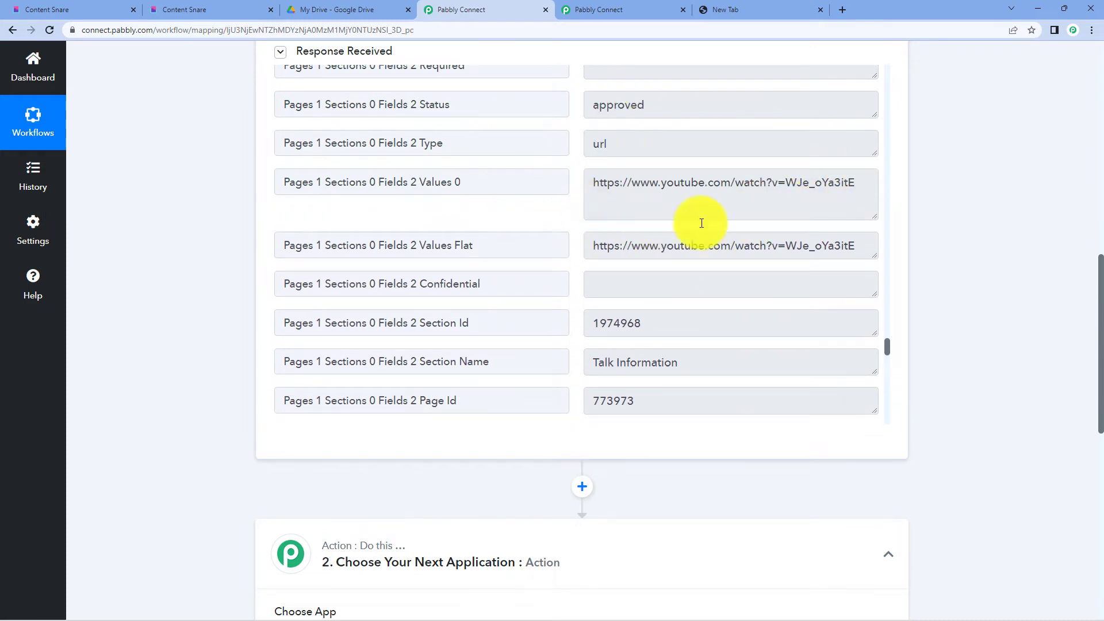
scroll(682, 289, "down", 7)
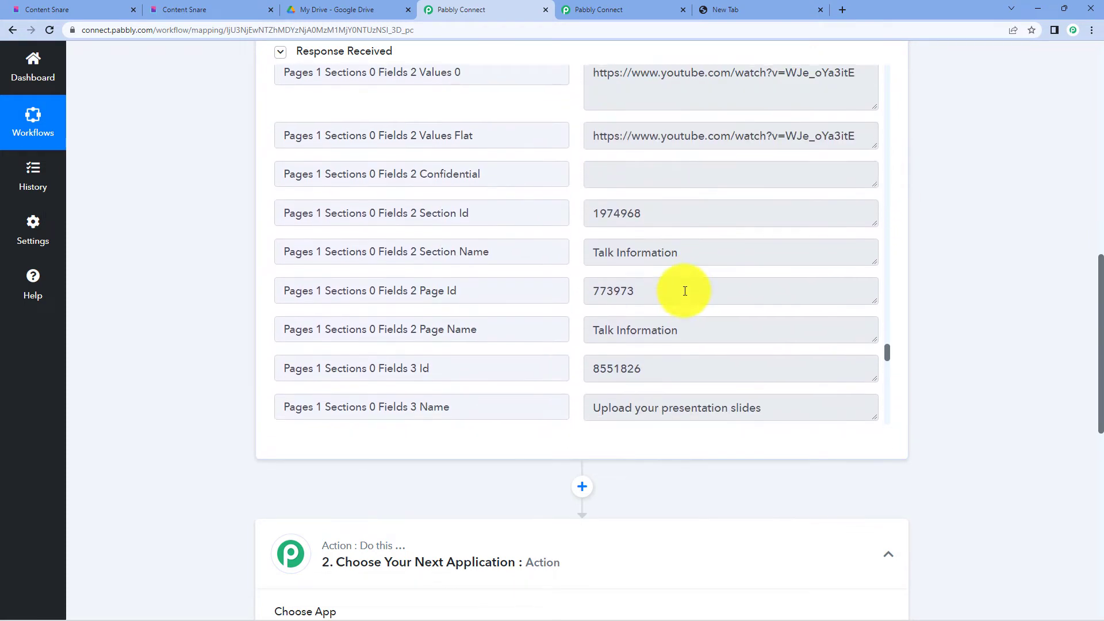
scroll(684, 290, "down", 3)
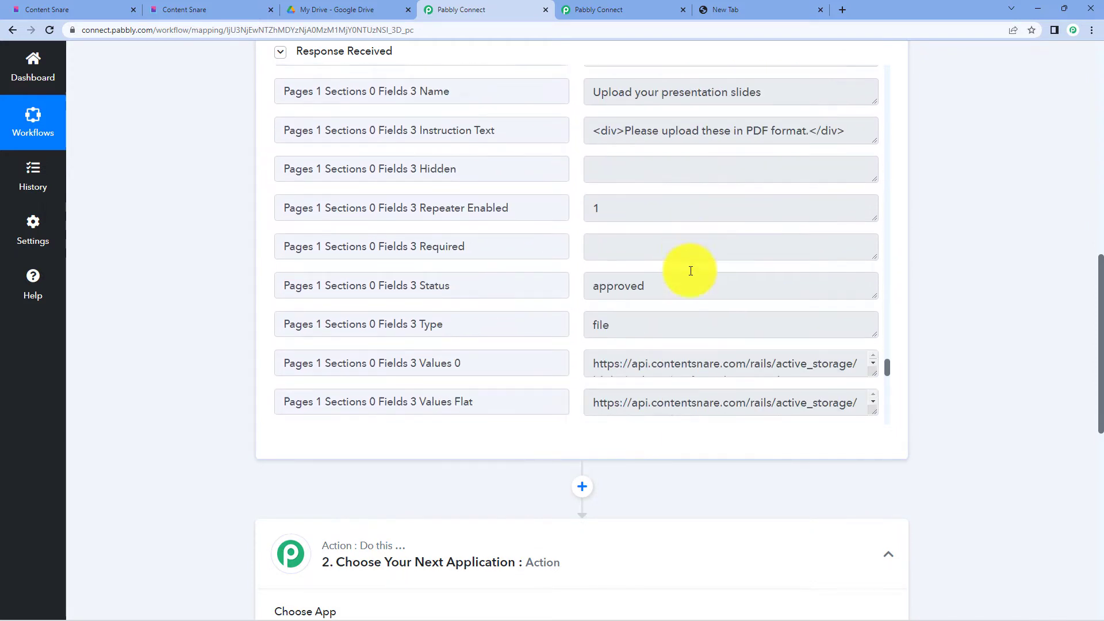
left_click_drag(872, 280, 873, 313)
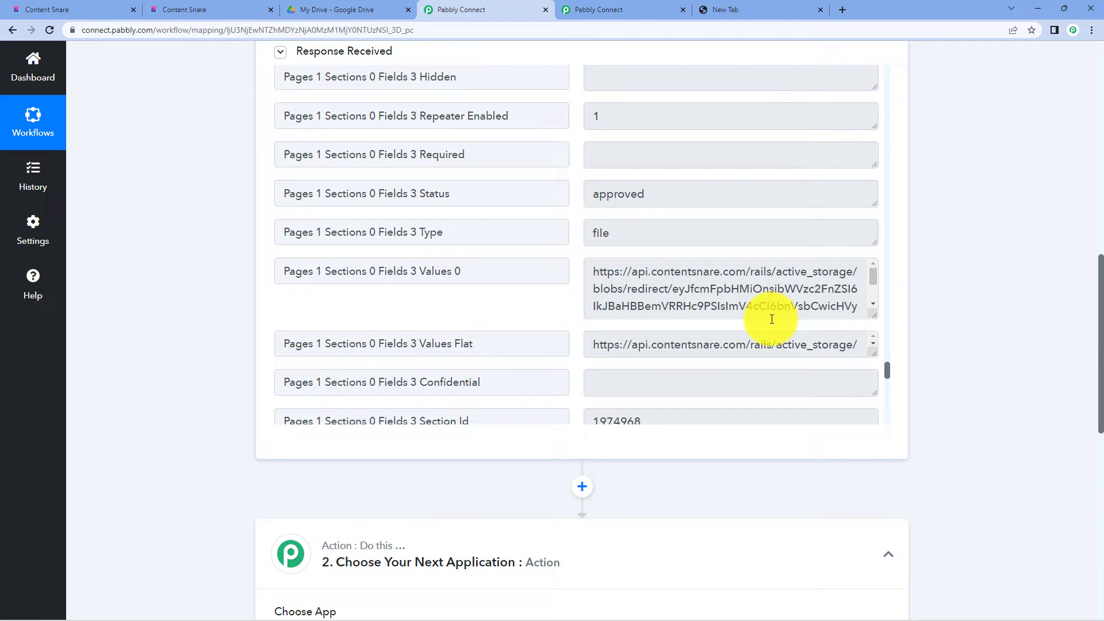
scroll(974, 172, "down", 8)
- Search 'google dri' and choose Google Drive as the action step's app
left_click(335, 190)
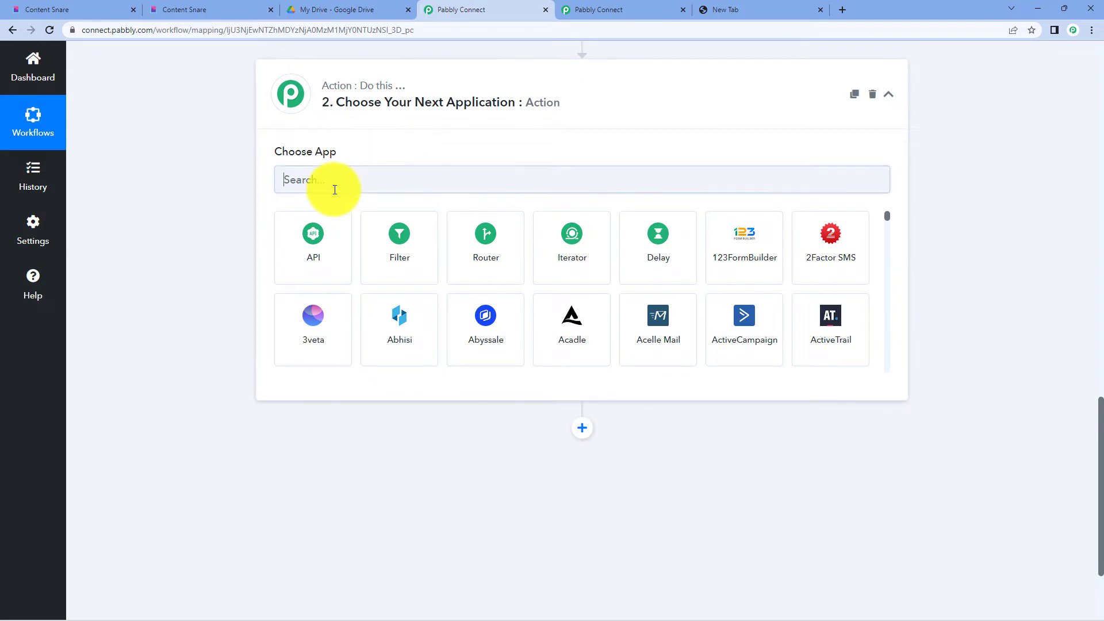
type("google dri")
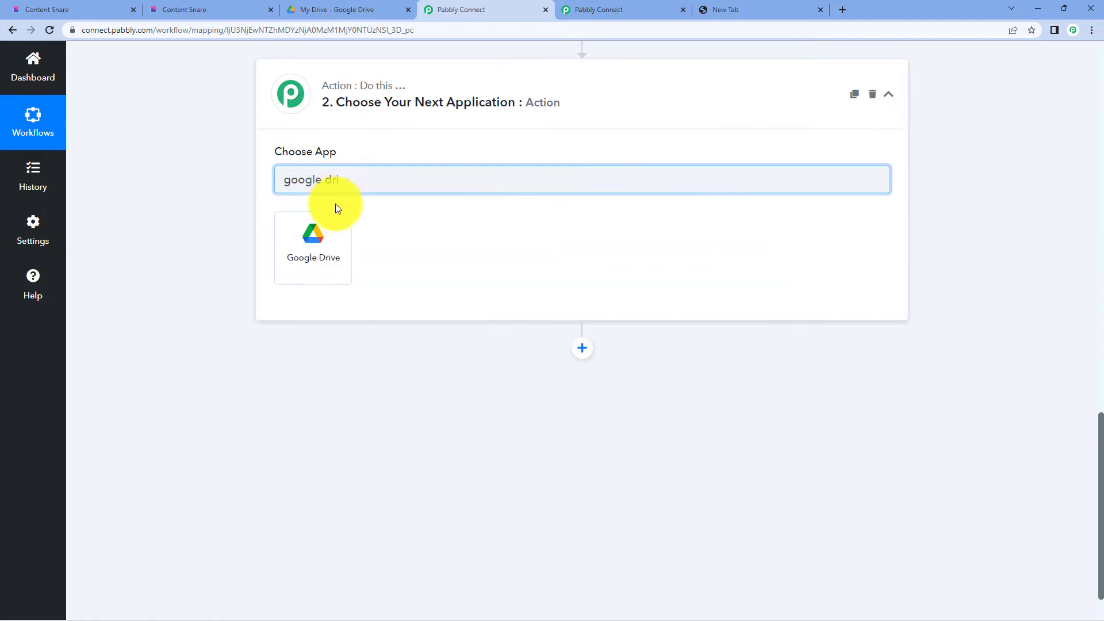
left_click(326, 232)
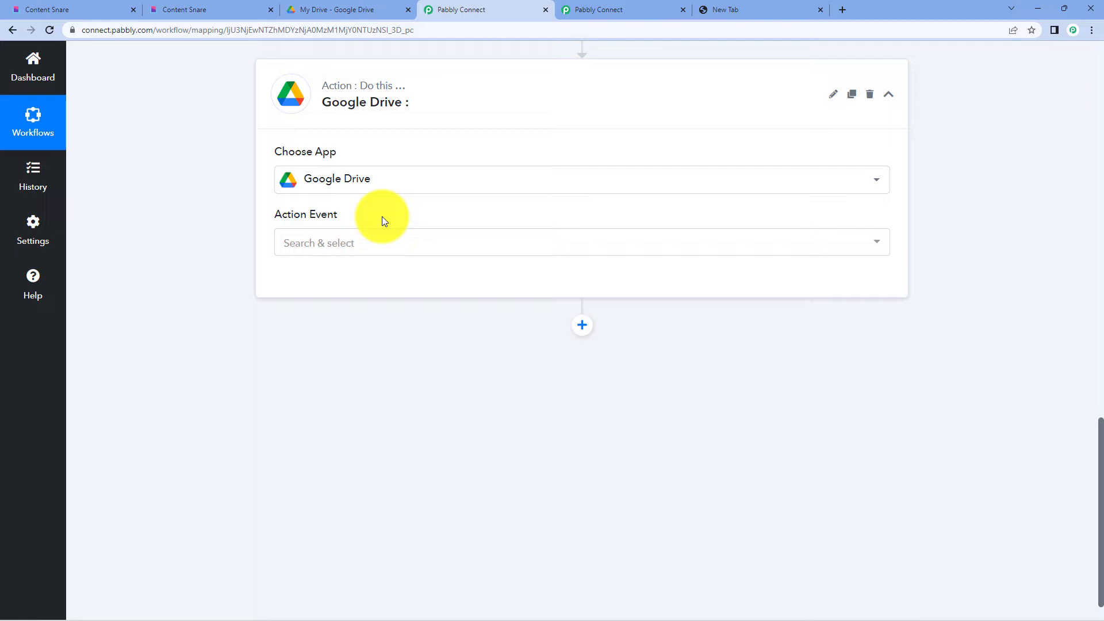
- Create a new 'Speakers Info' folder in My Drive and open it
left_click(309, 8)
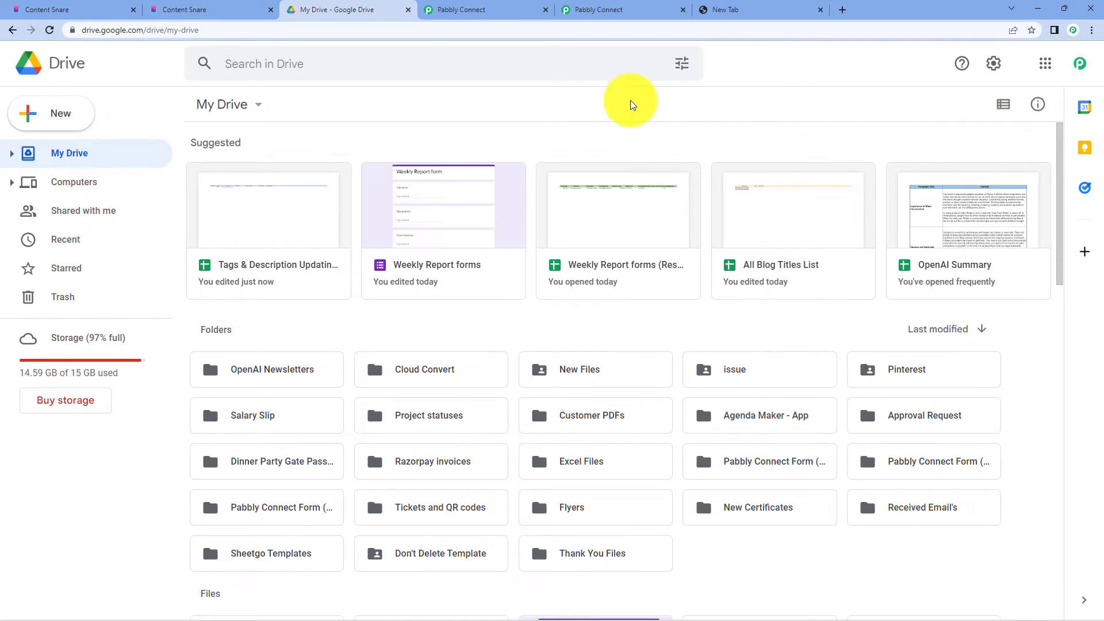
left_click(81, 114)
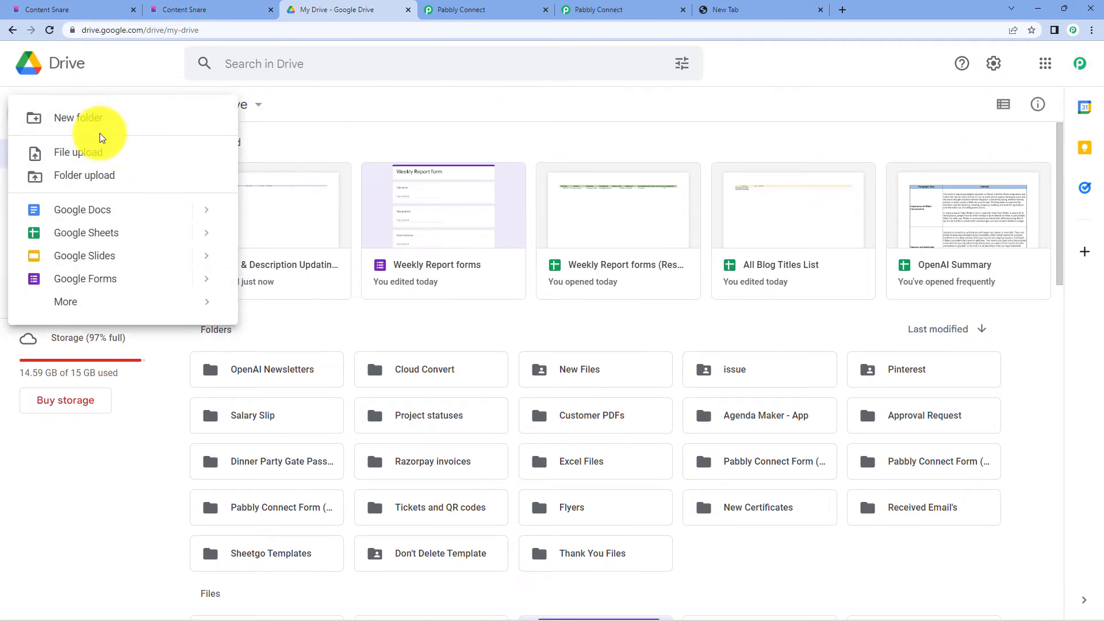
left_click(88, 121)
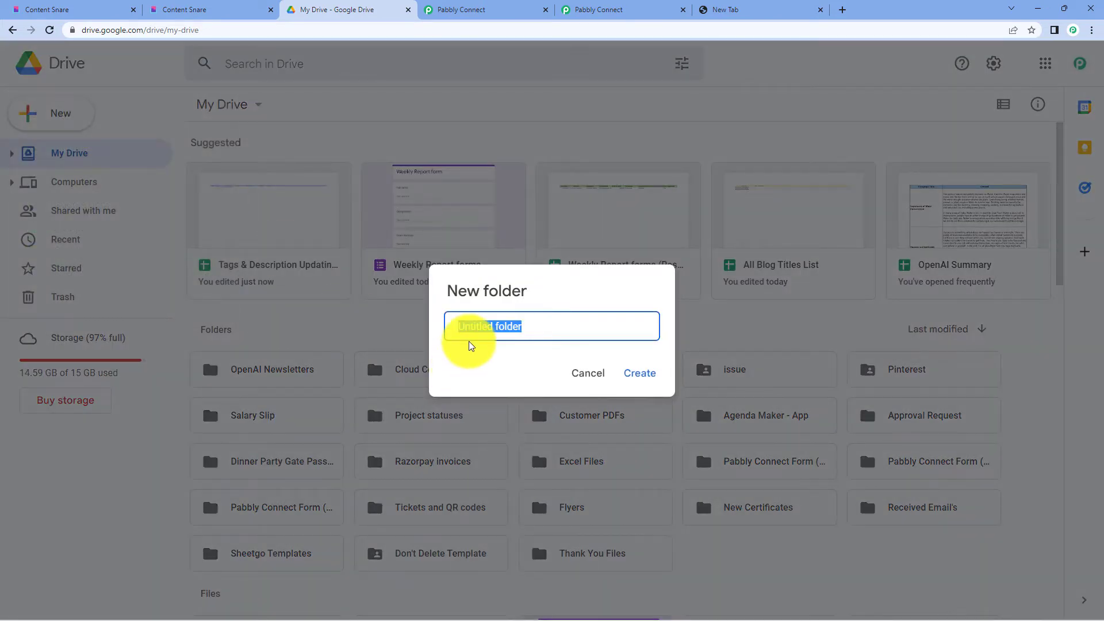
key("BackSpace")
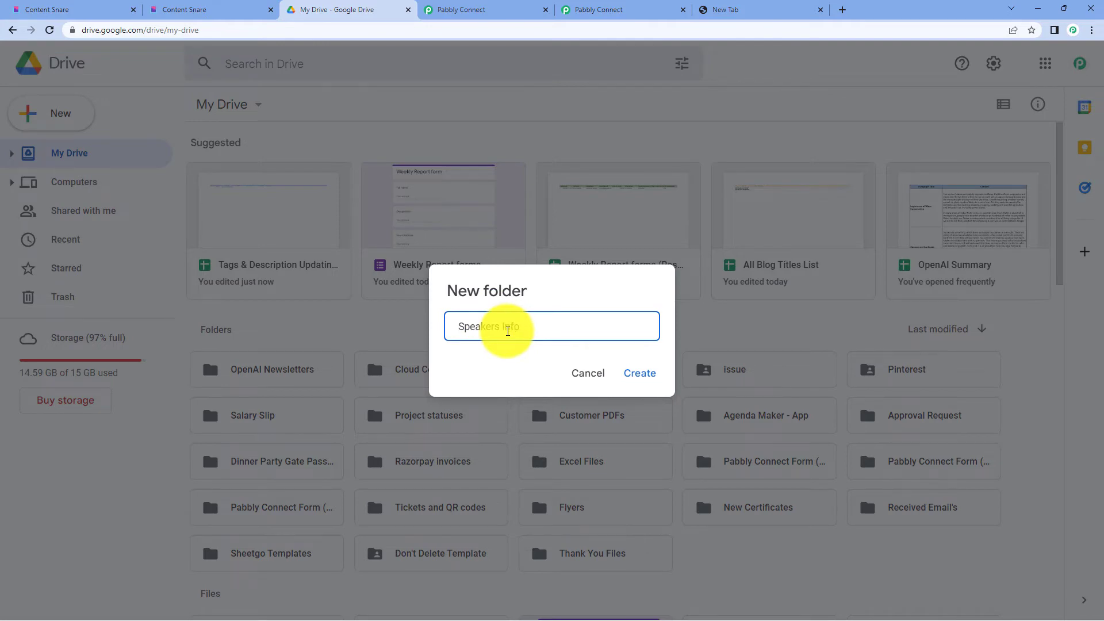
left_click(642, 373)
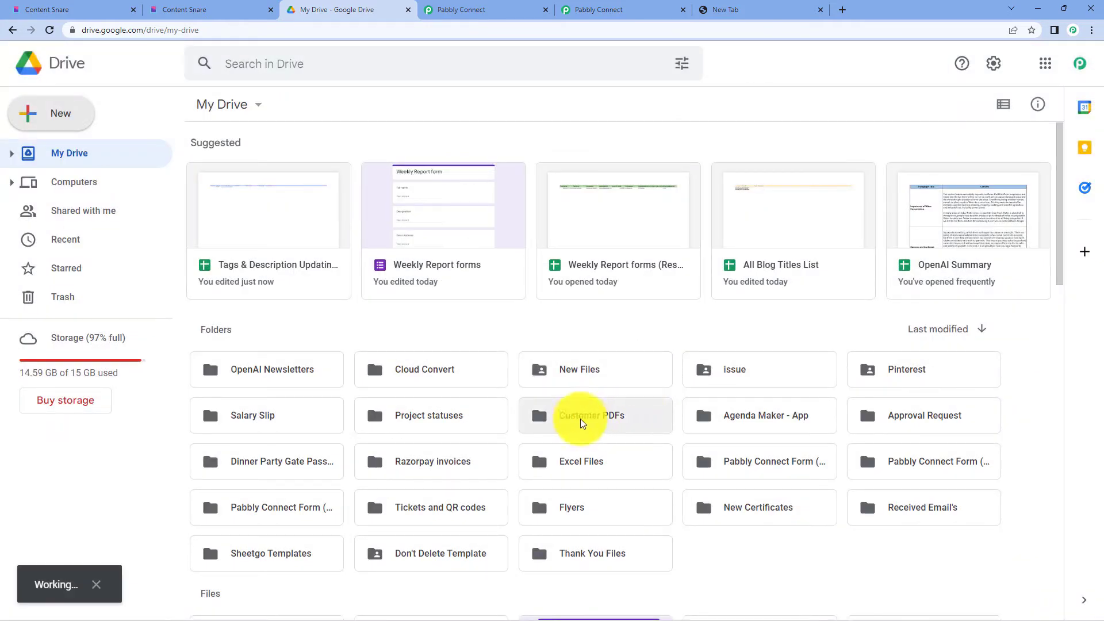
double_click(235, 335)
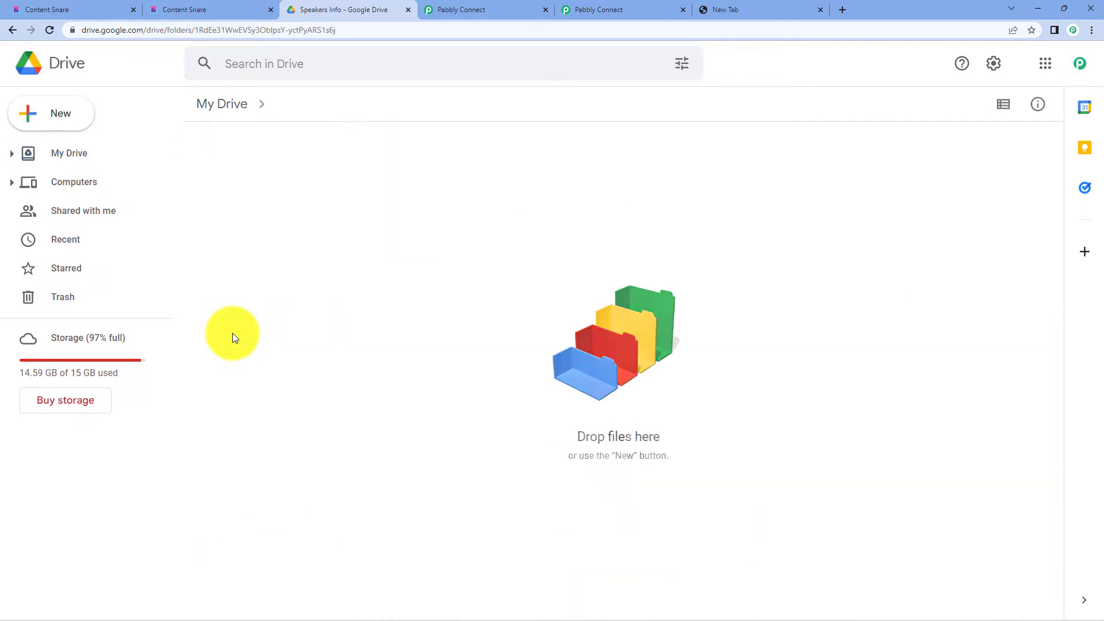
left_click(207, 7)
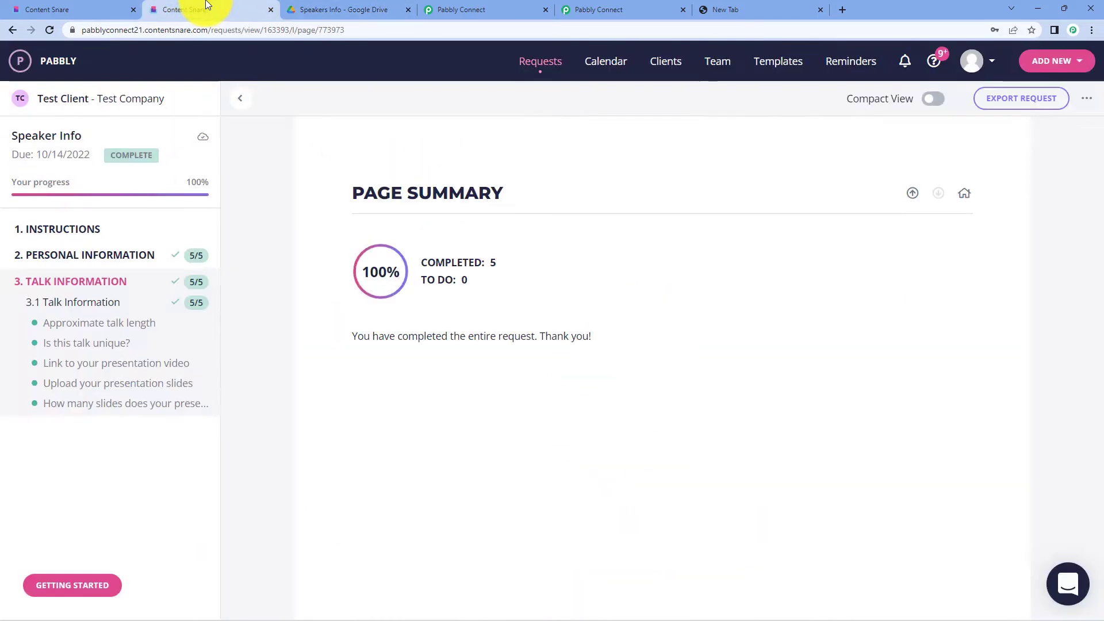
- Set the Google Drive step's action event to 'Create a Sub Folder'
left_click(443, 7)
scroll(427, 406, "up", 2)
left_click(328, 357)
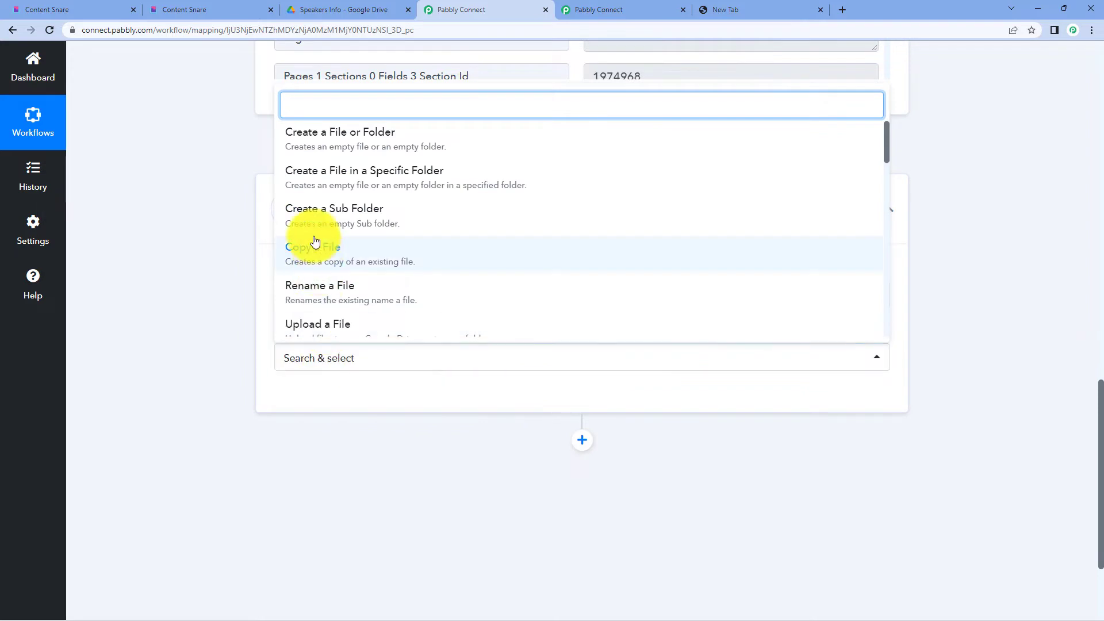
left_click(310, 224)
scroll(459, 375, "down", 2)
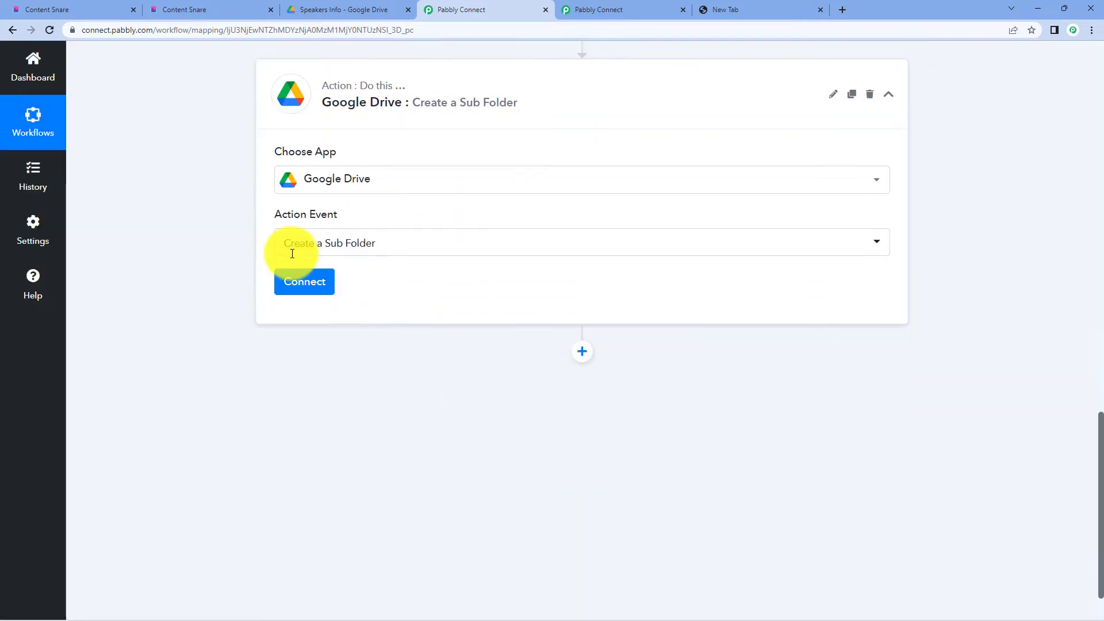
- Add a new Google Drive connection and authorise it with the Google account
left_click(297, 280)
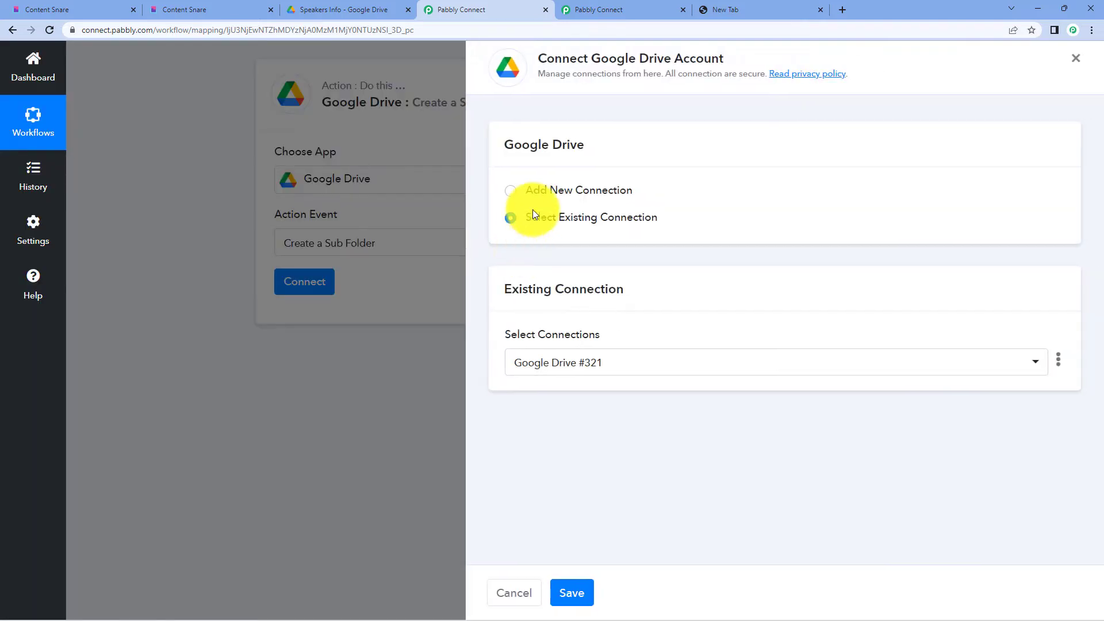
left_click(531, 188)
left_click(554, 348)
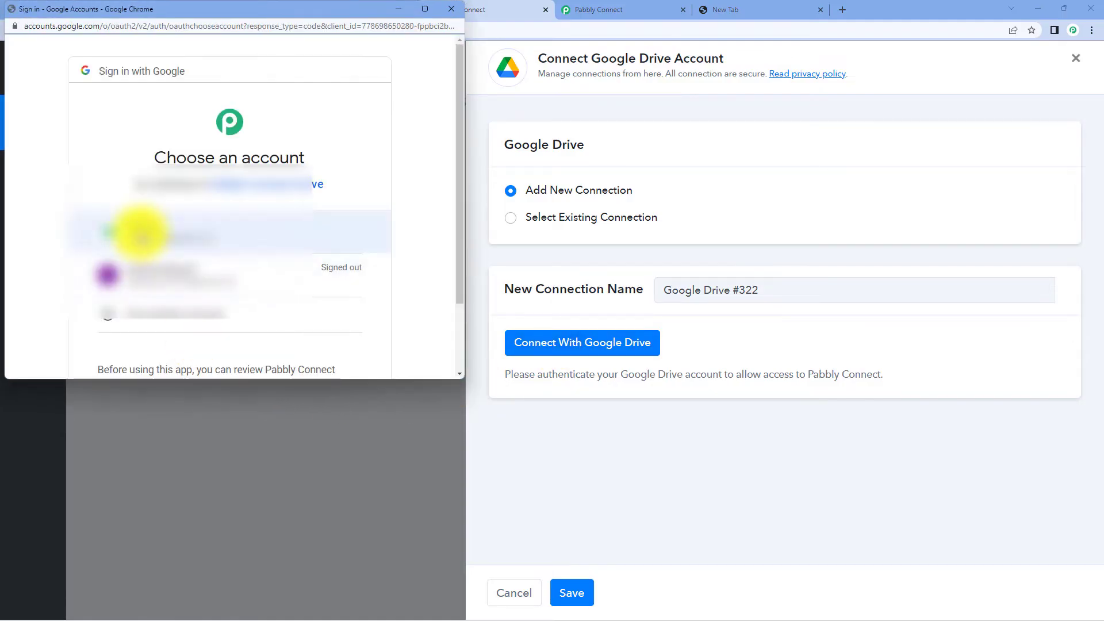
left_click(140, 233)
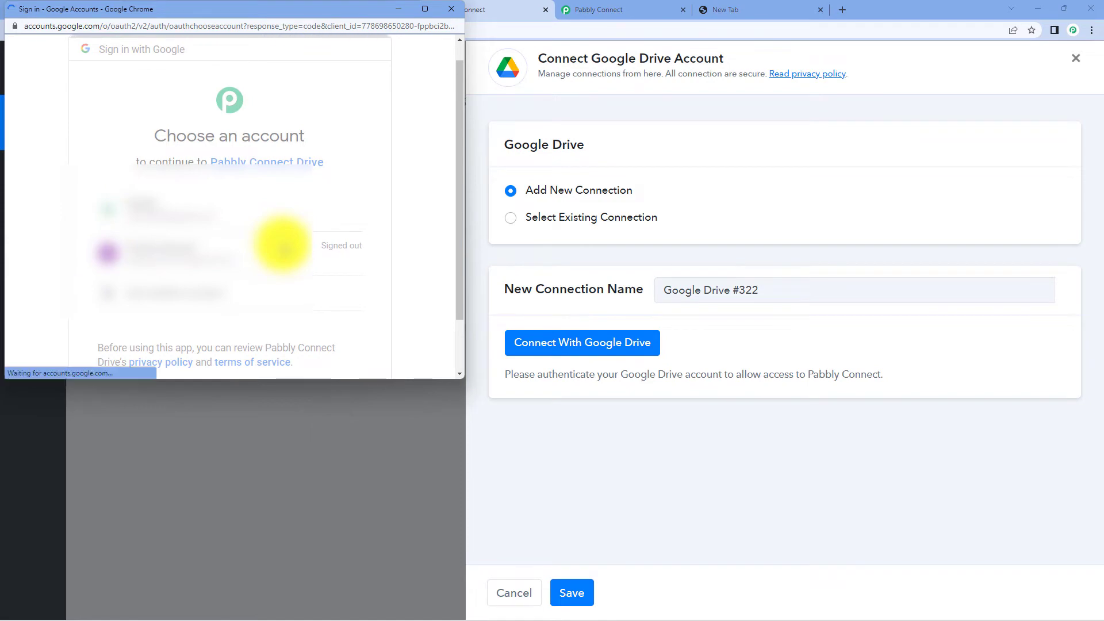
left_click(286, 308)
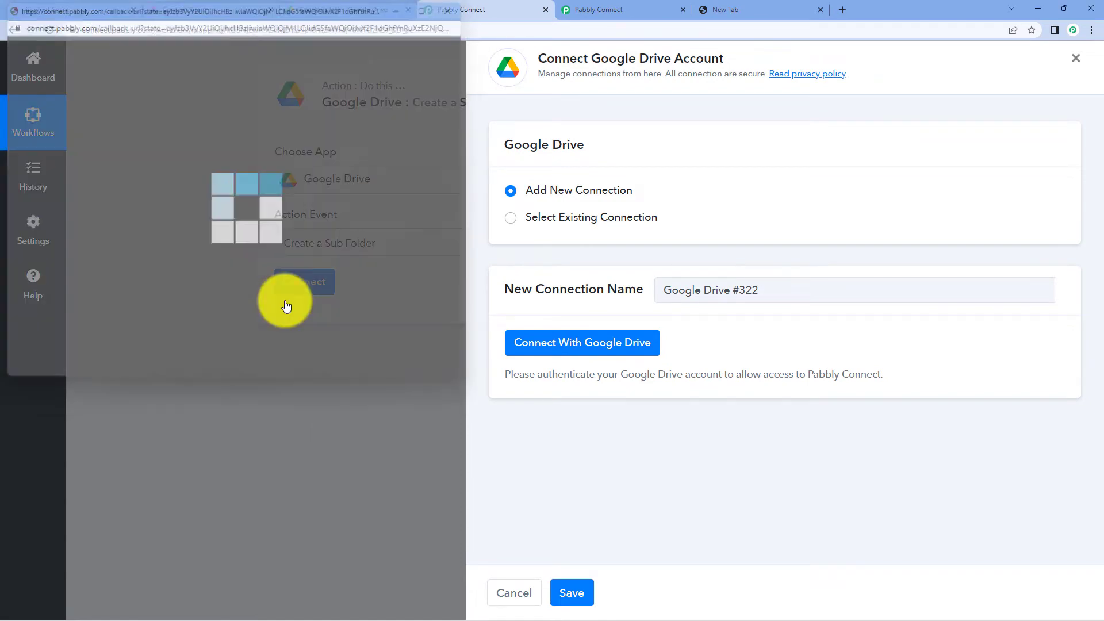
scroll(580, 364, "down", 3)
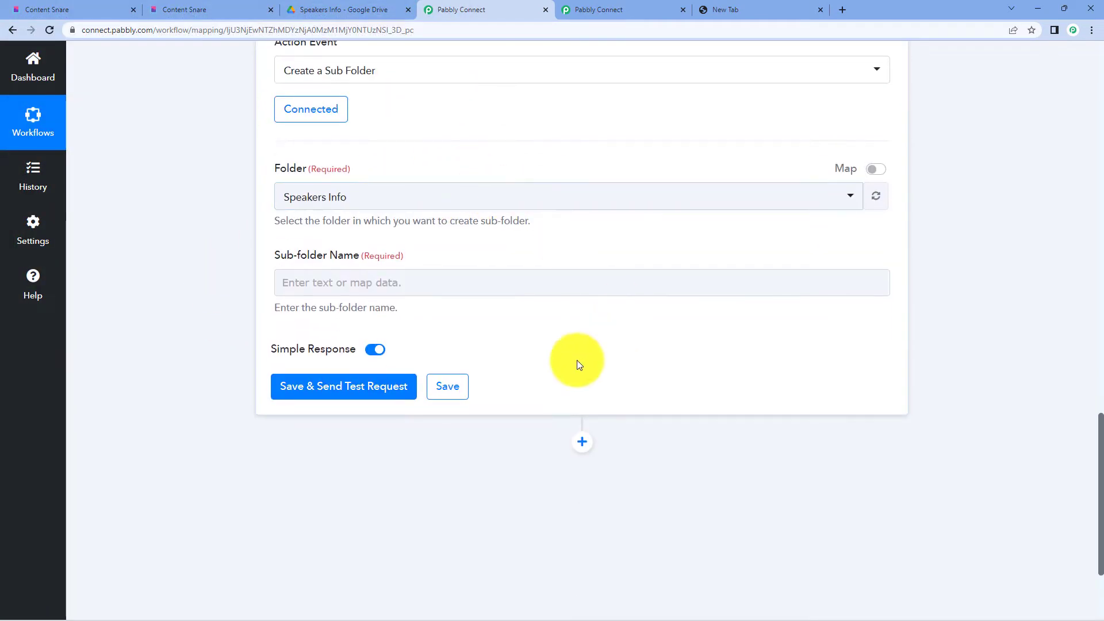
- Keep Speakers Info as parent folder and enter sub-folder name 'Folder for speaker -'
left_click(378, 192)
left_click(374, 189)
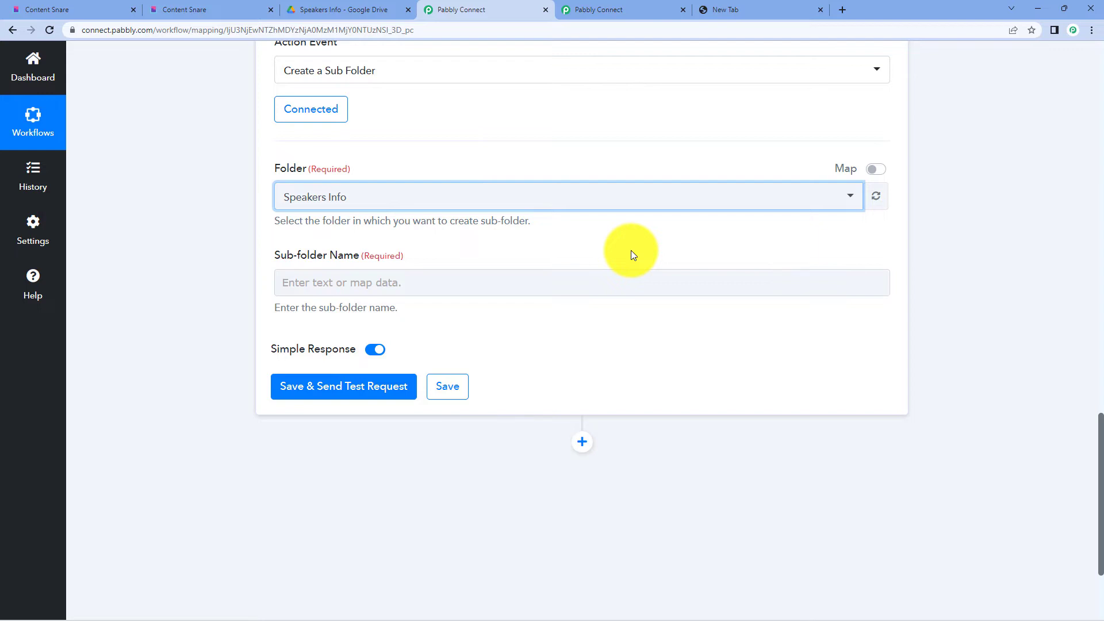
left_click(309, 280)
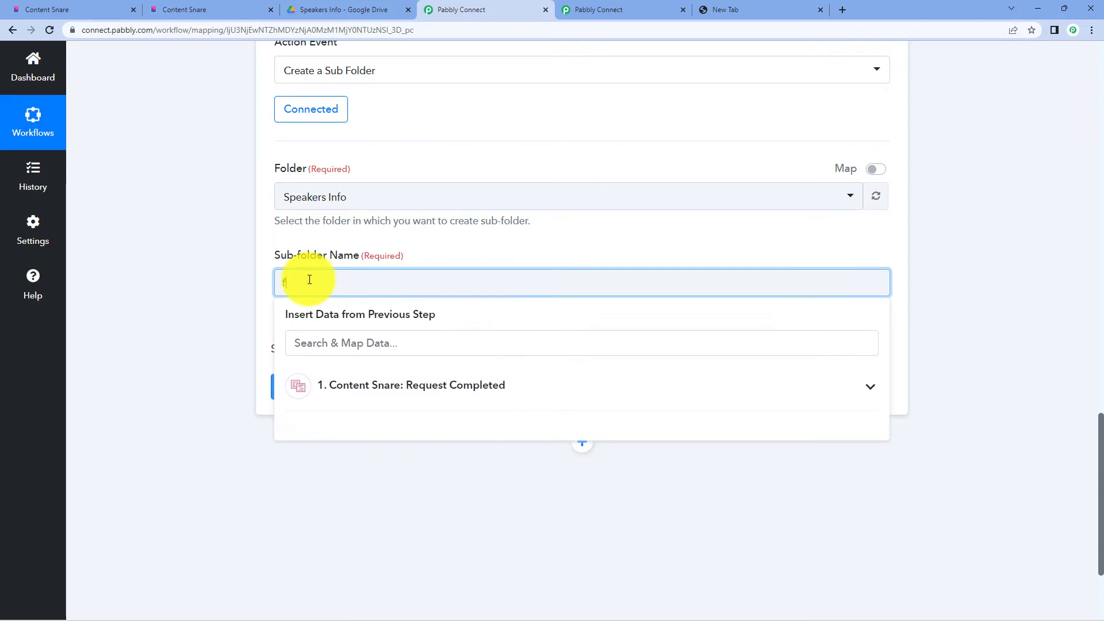
type("Folder for speaker -")
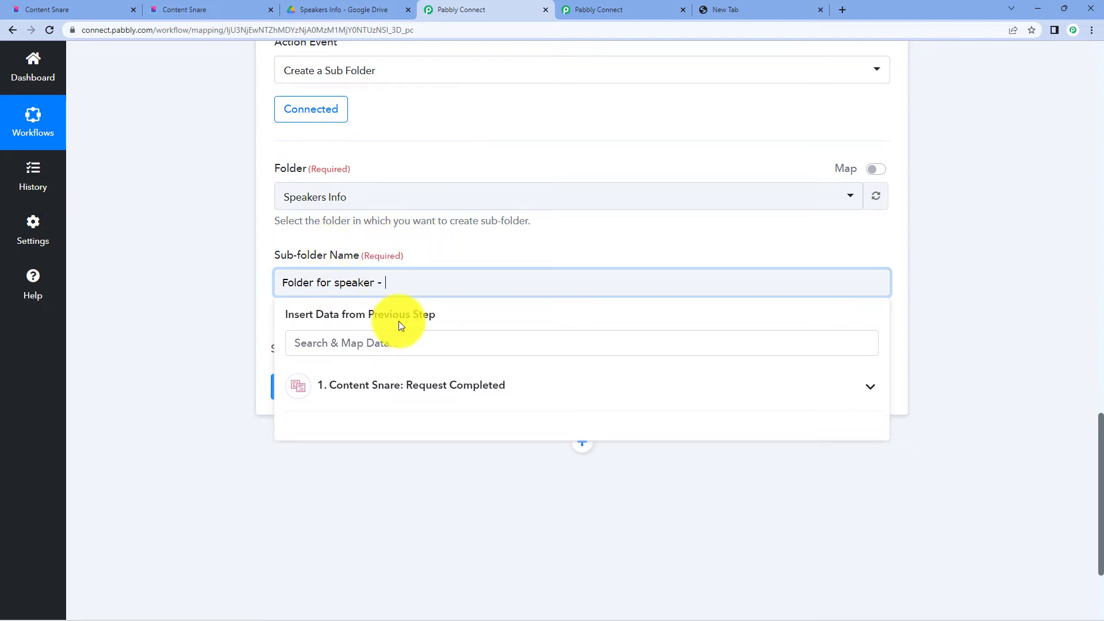
- Map the Content Snare Client Email after 'Folder for speaker -' in the sub-folder name
left_click(452, 384)
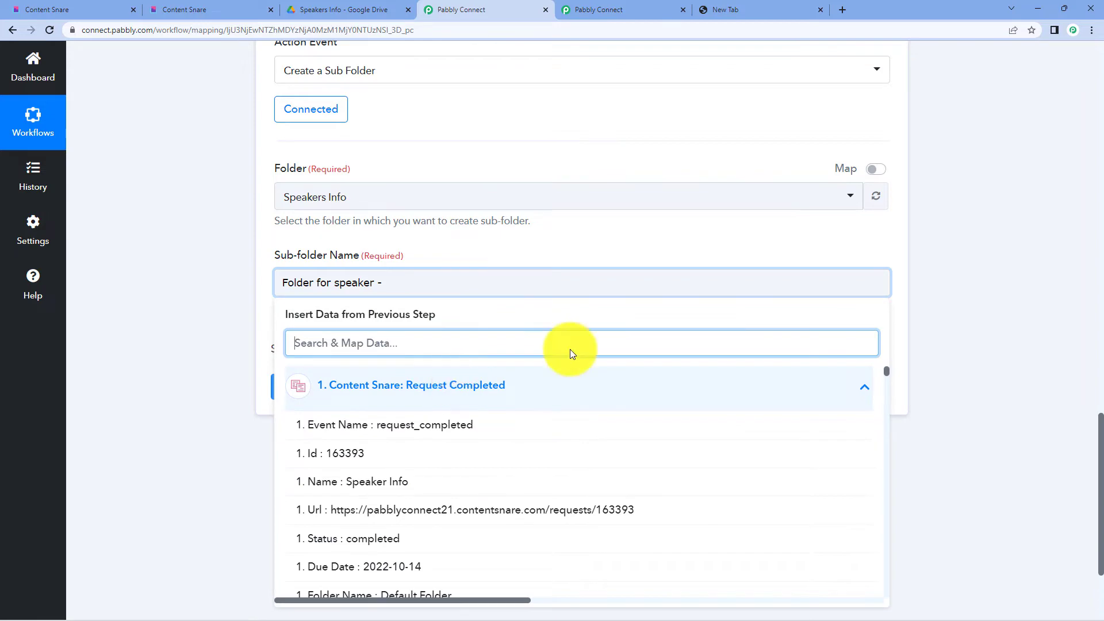
scroll(579, 257, "up", 3)
scroll(581, 257, "down", 5)
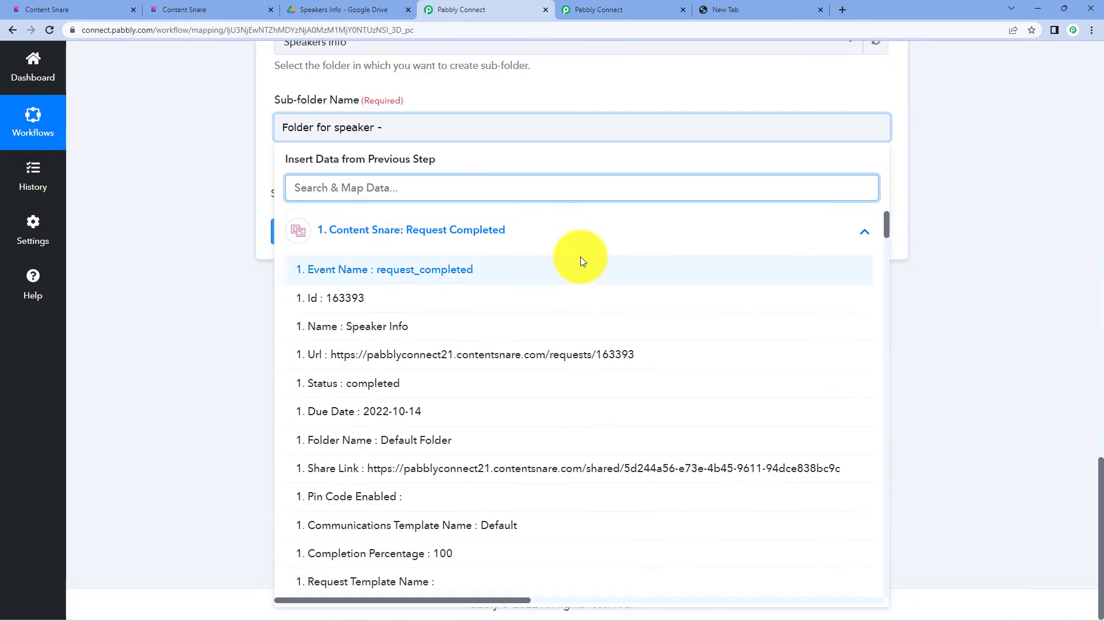
scroll(504, 391, "down", 6)
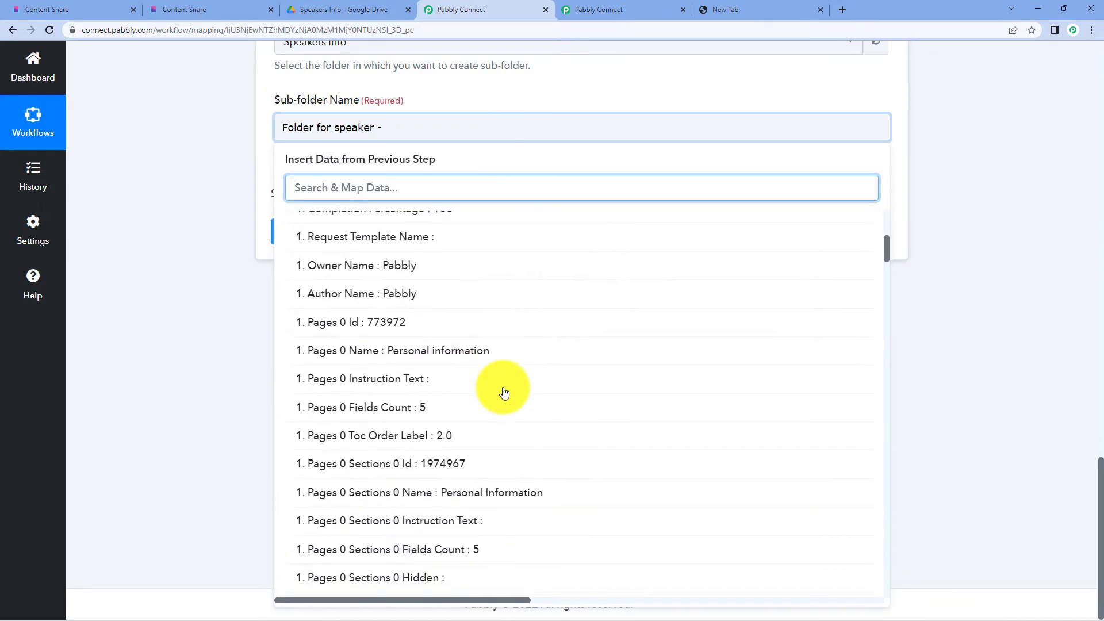
scroll(506, 390, "down", 9)
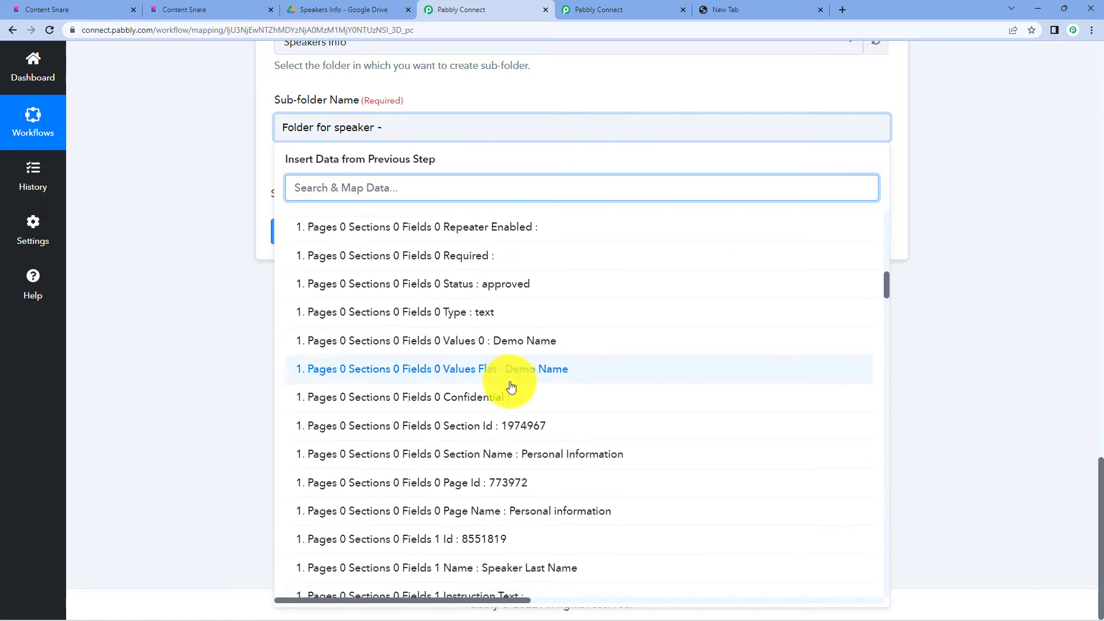
scroll(511, 386, "down", 3)
scroll(506, 382, "up", 5)
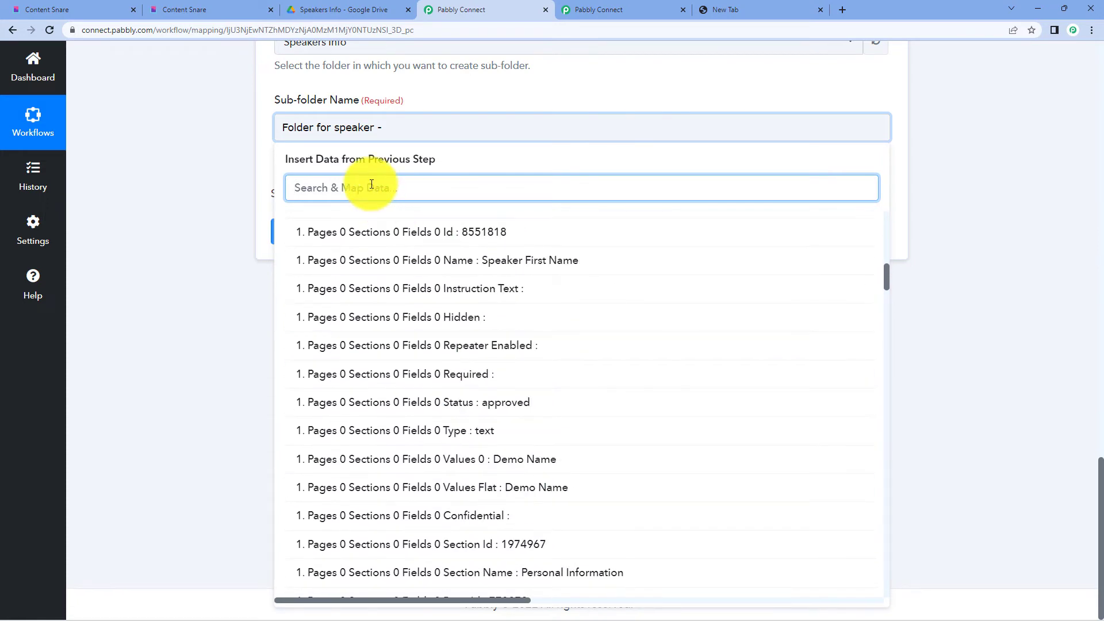
type("emai")
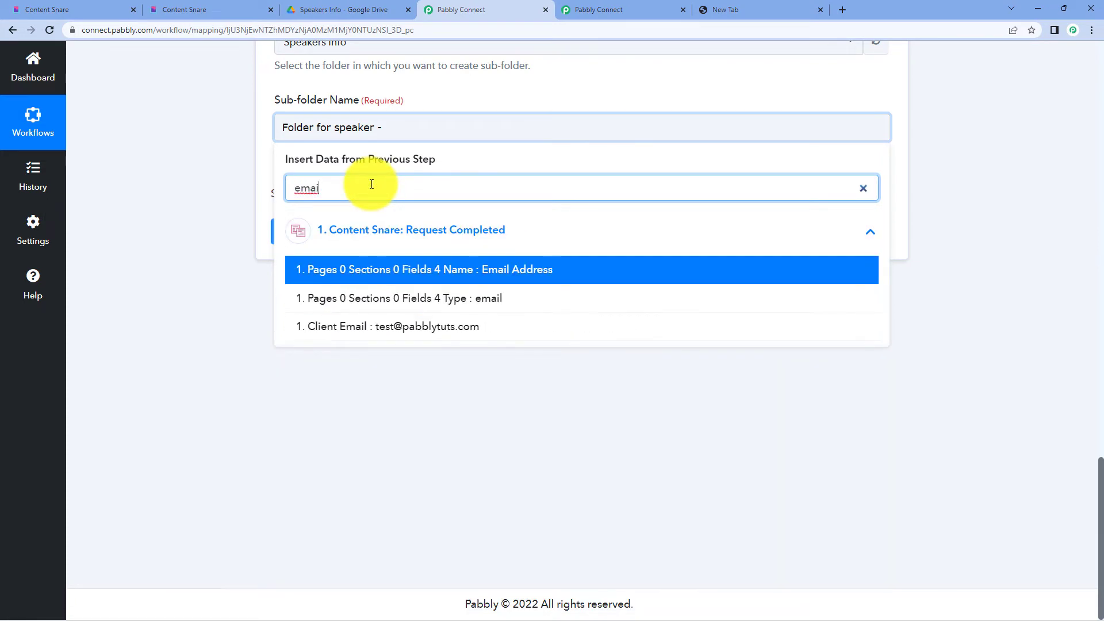
left_click(405, 330)
left_click(653, 362)
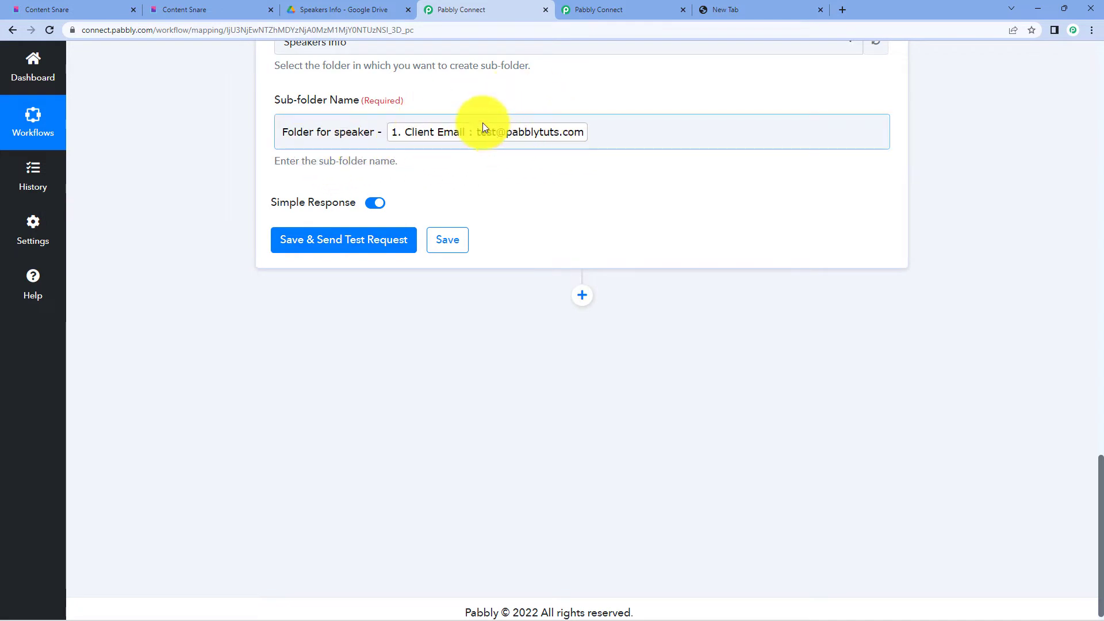
- Save the step and send a test request, then check Speakers Info in Google Drive
scroll(630, 198, "up", 5)
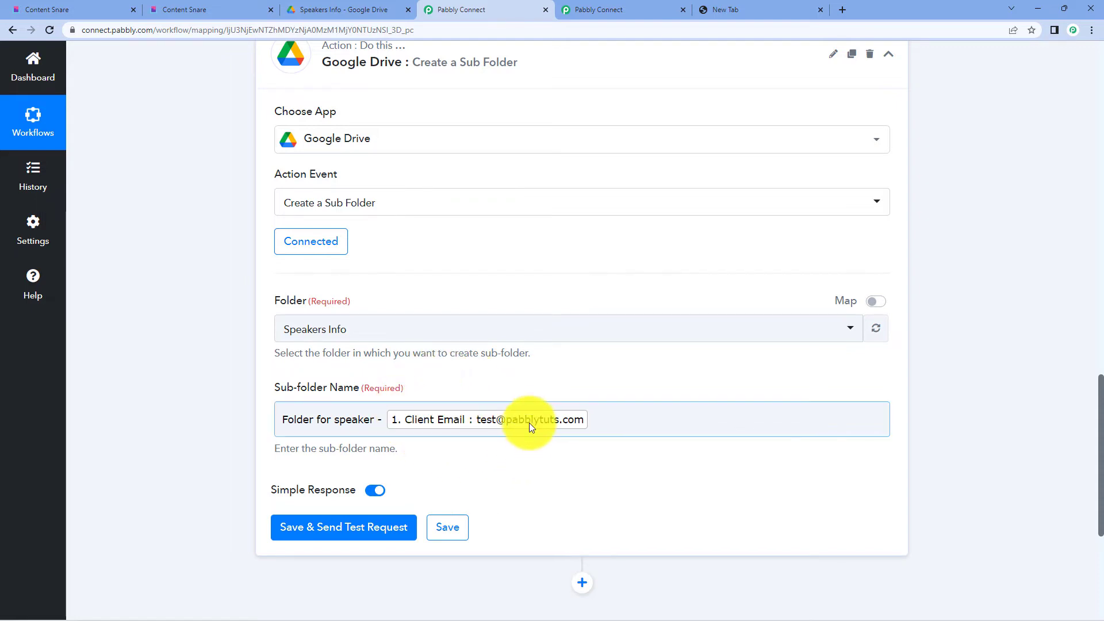
scroll(518, 328, "down", 2)
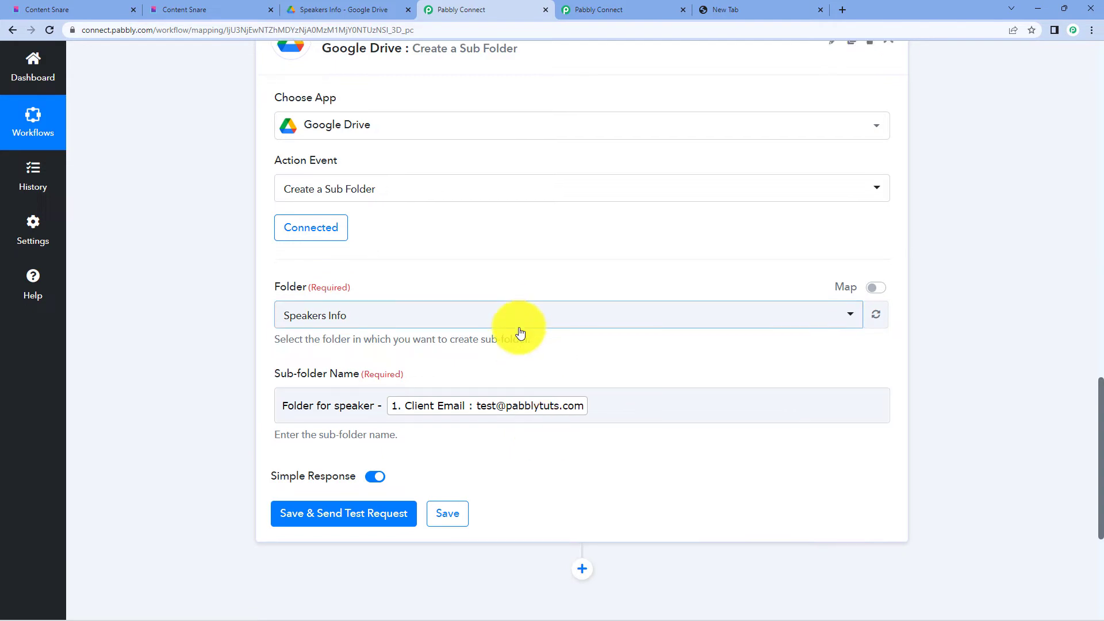
left_click(358, 425)
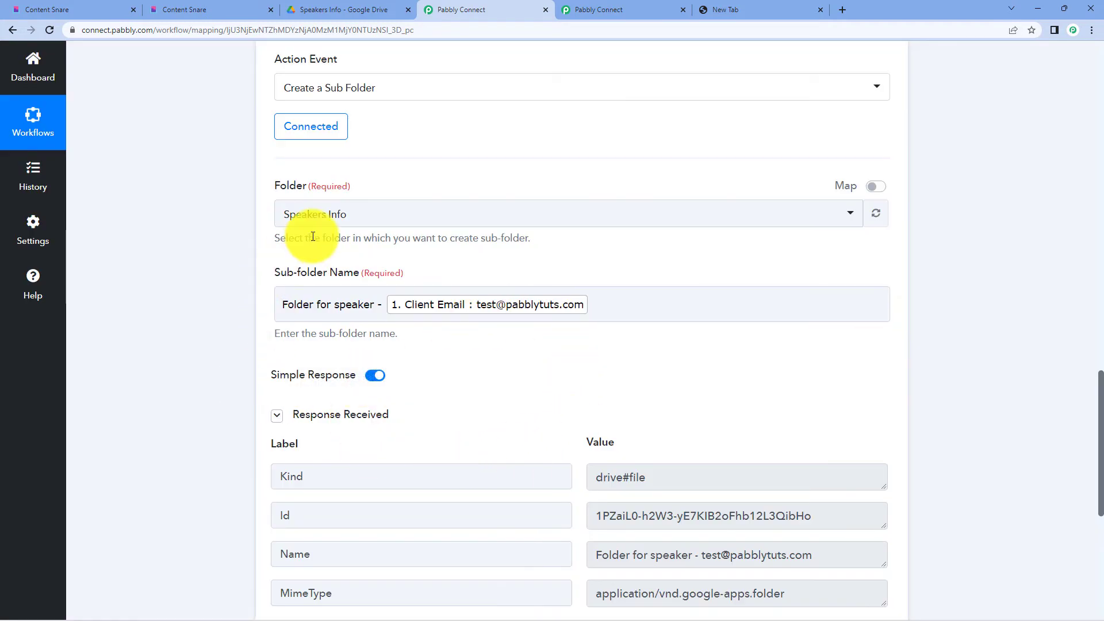
left_click(322, 221)
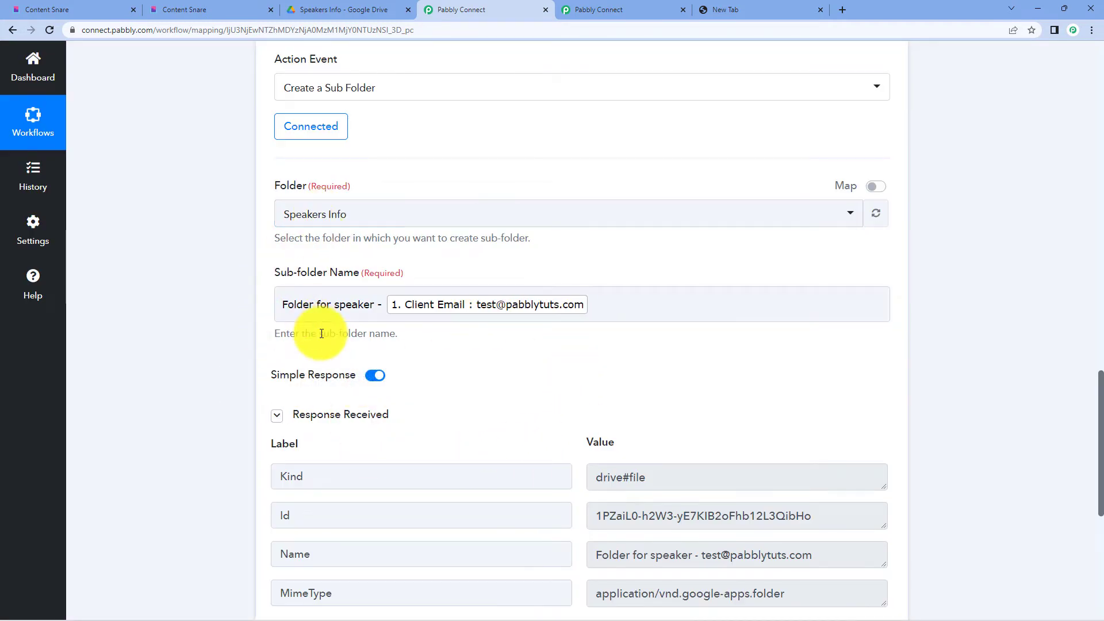
left_click(363, 10)
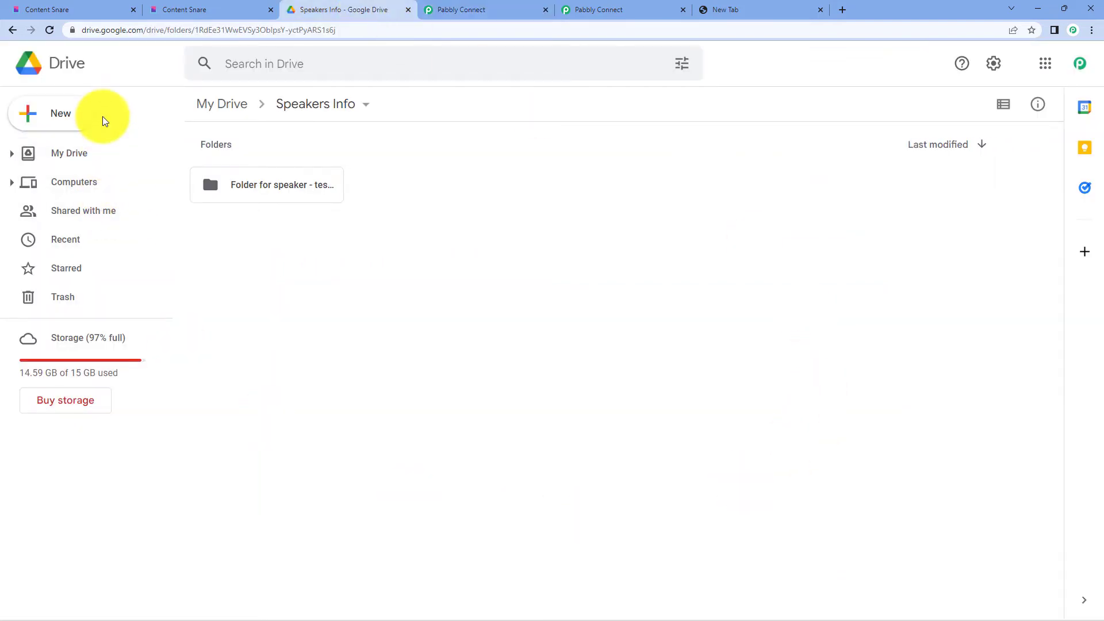
- Open the new 'Folder for speaker' sub-folder in Speakers Info and confirm it is empty
double_click(285, 192)
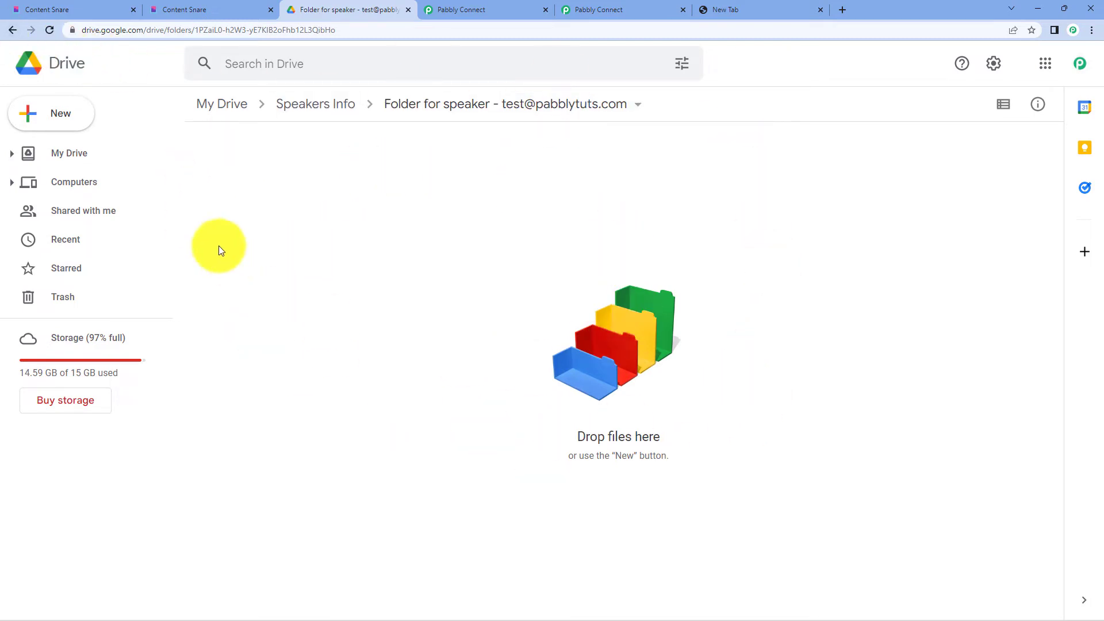
left_click(482, 5)
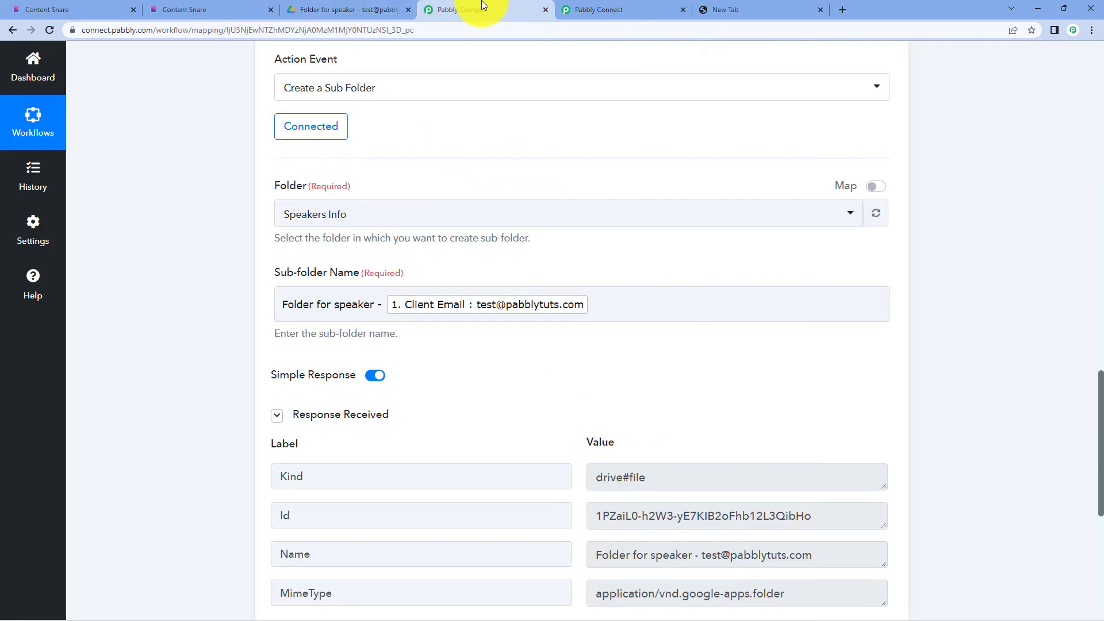
- Collapse the Google Drive step and Content Snare trigger, re-expand the Drive step, and return to the top
scroll(575, 161, "up", 5)
scroll(494, 280, "down", 2)
left_click(493, 280)
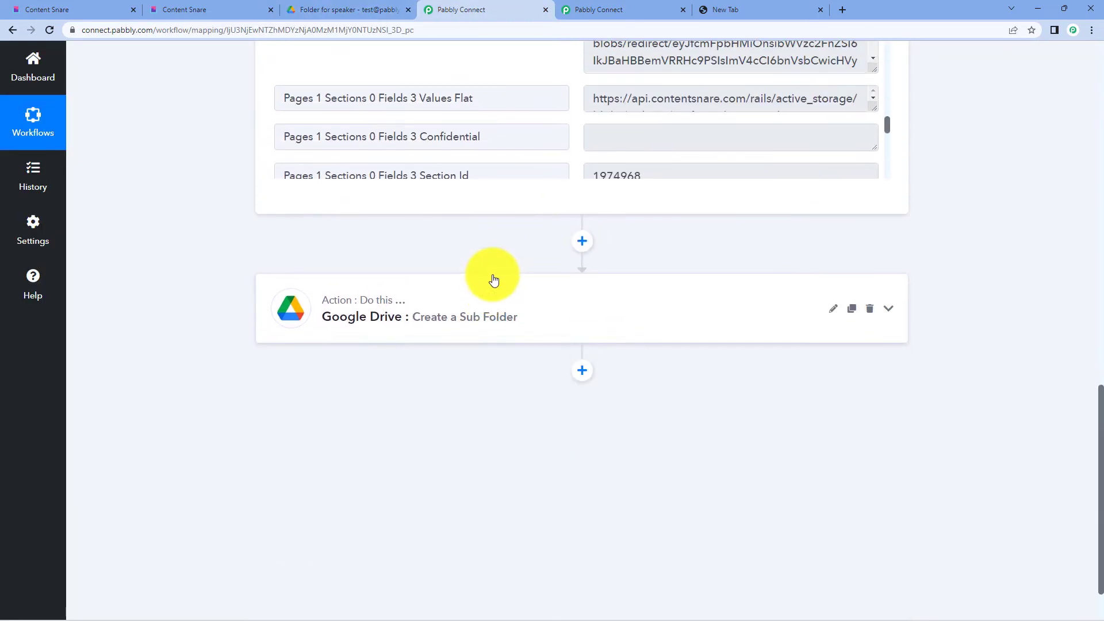
scroll(493, 270, "up", 10)
scroll(448, 135, "up", 2)
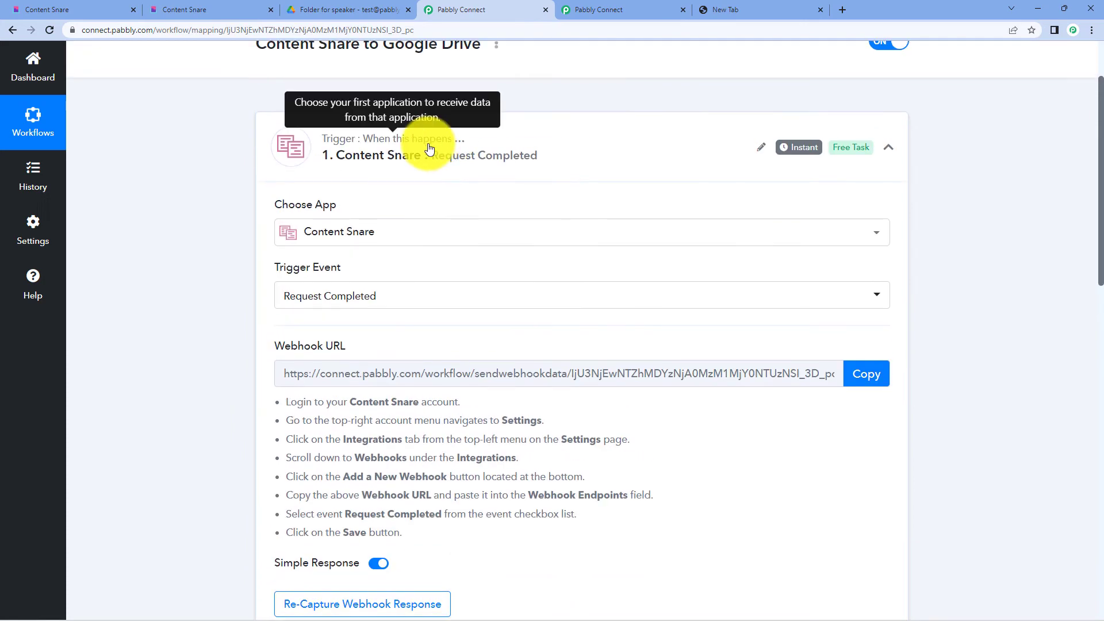
left_click(425, 147)
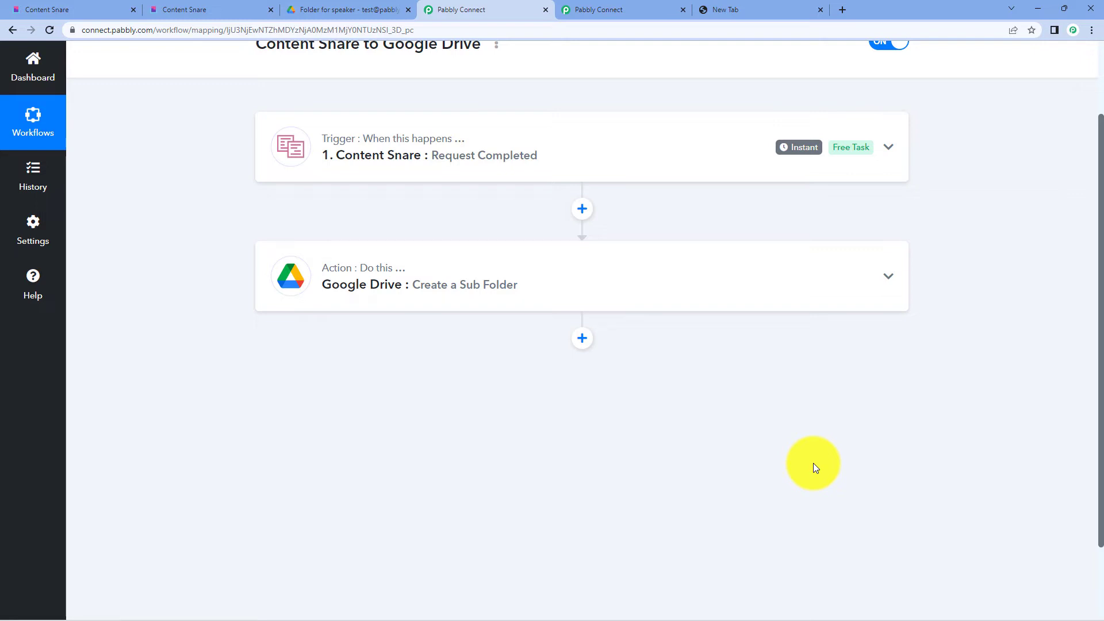
left_click(493, 275)
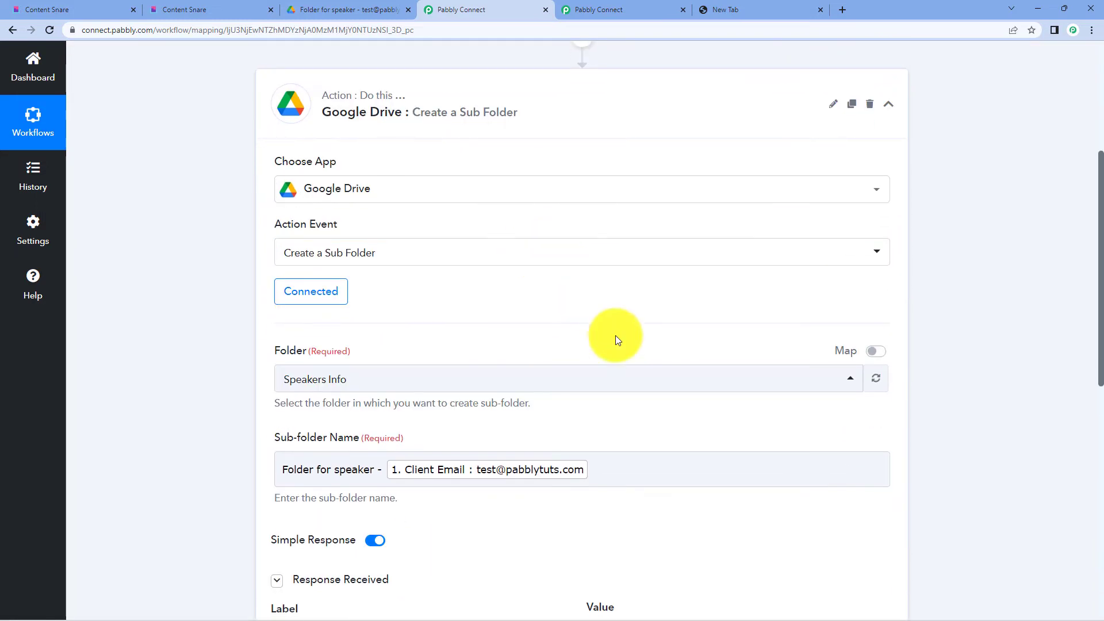
scroll(130, 443, "down", 1)
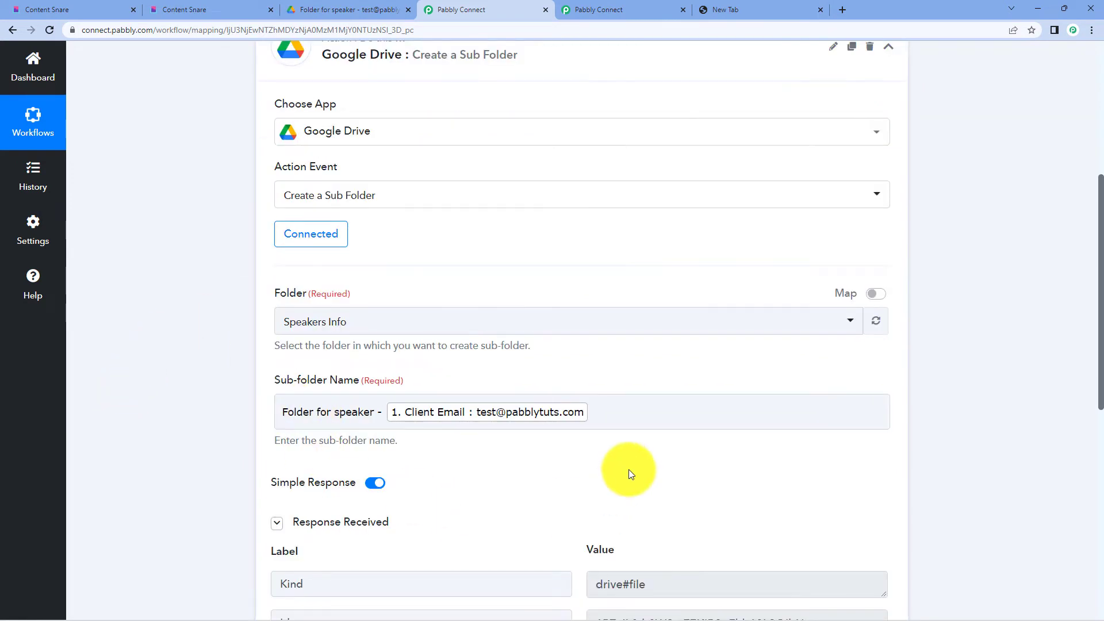
left_click(356, 416)
scroll(387, 207, "up", 5)
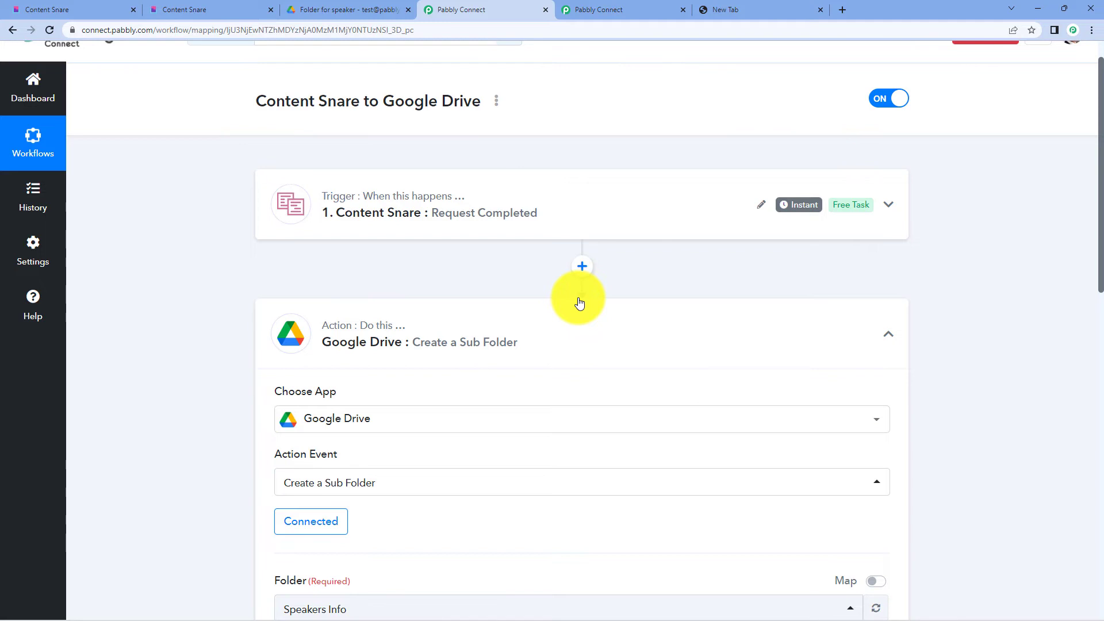
scroll(580, 303, "up", 1)
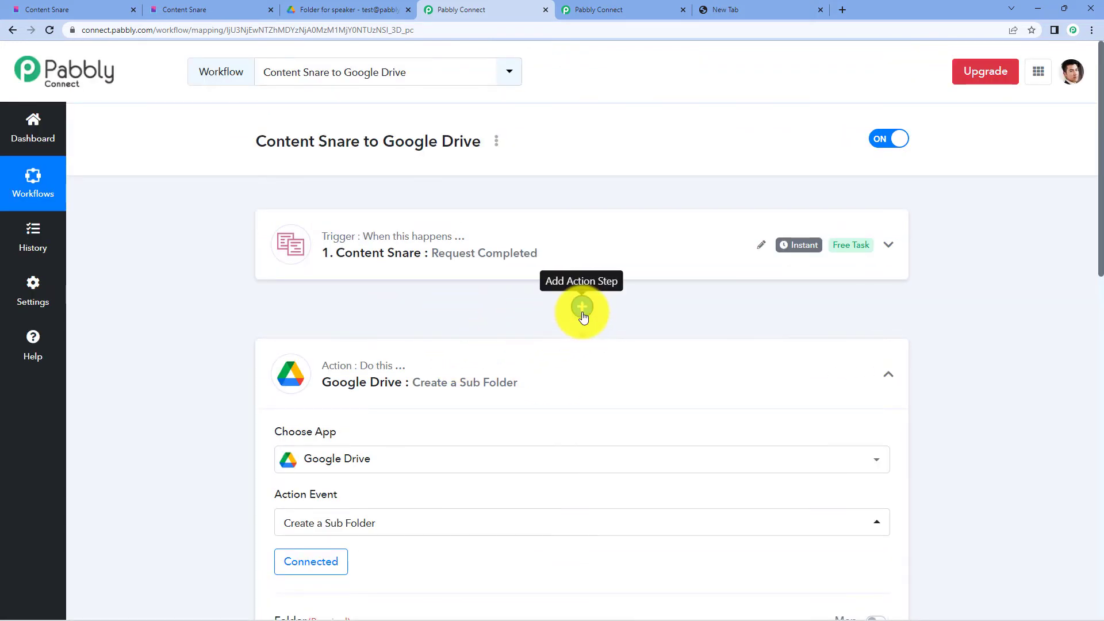
- Add a Google Drive step after the trigger with the 'Search Folder' action event
left_click(582, 309)
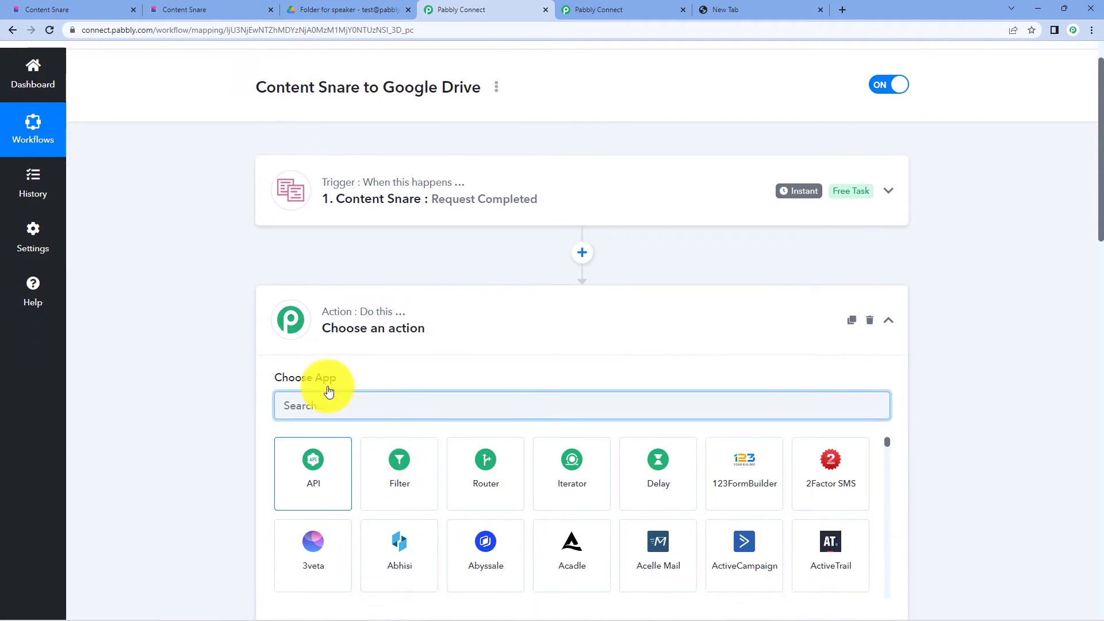
type("goog")
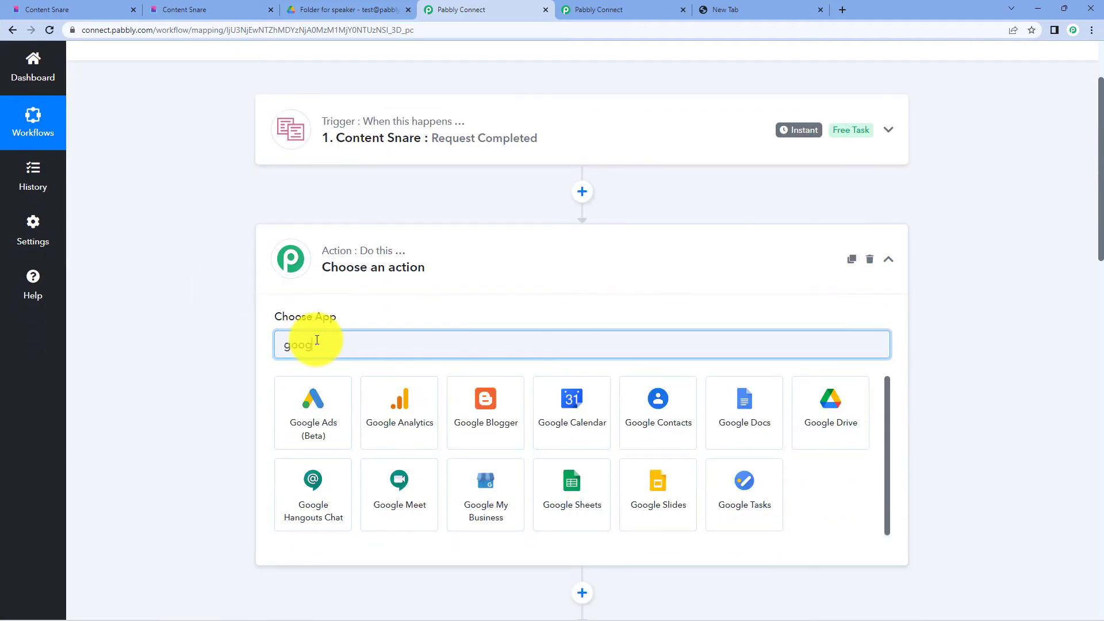
type("le dr")
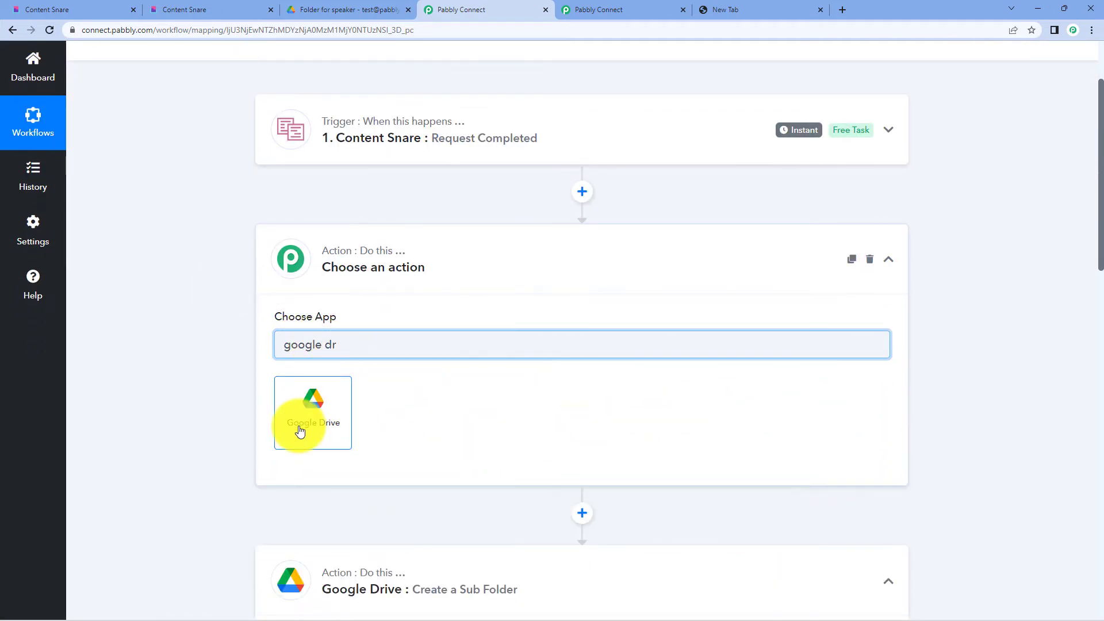
left_click(299, 430)
scroll(345, 310, "down", 3)
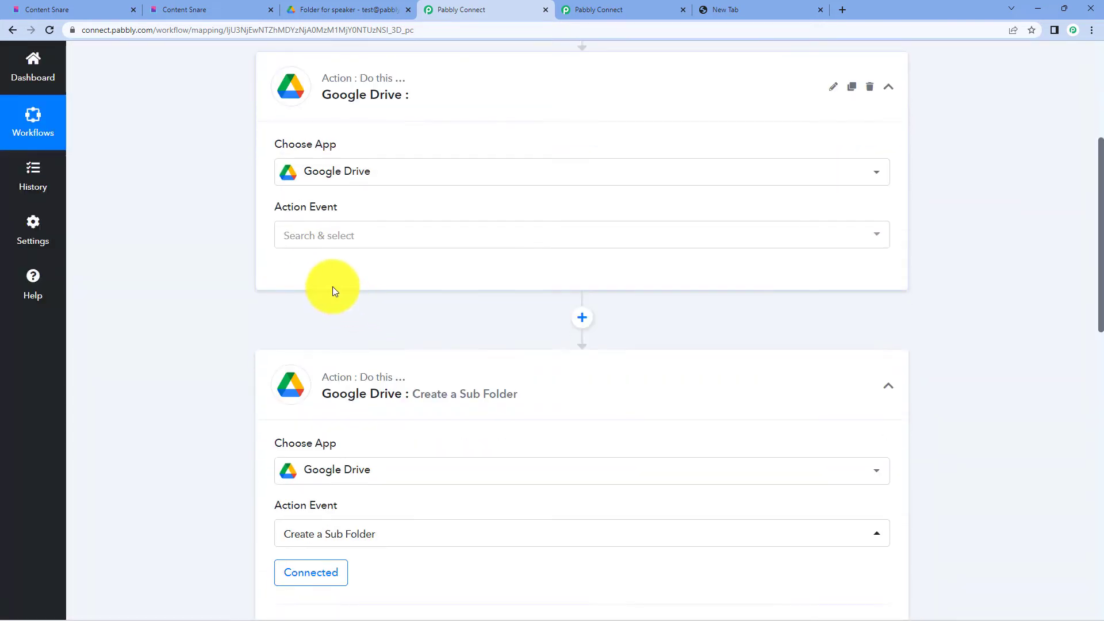
left_click(302, 242)
type("searc")
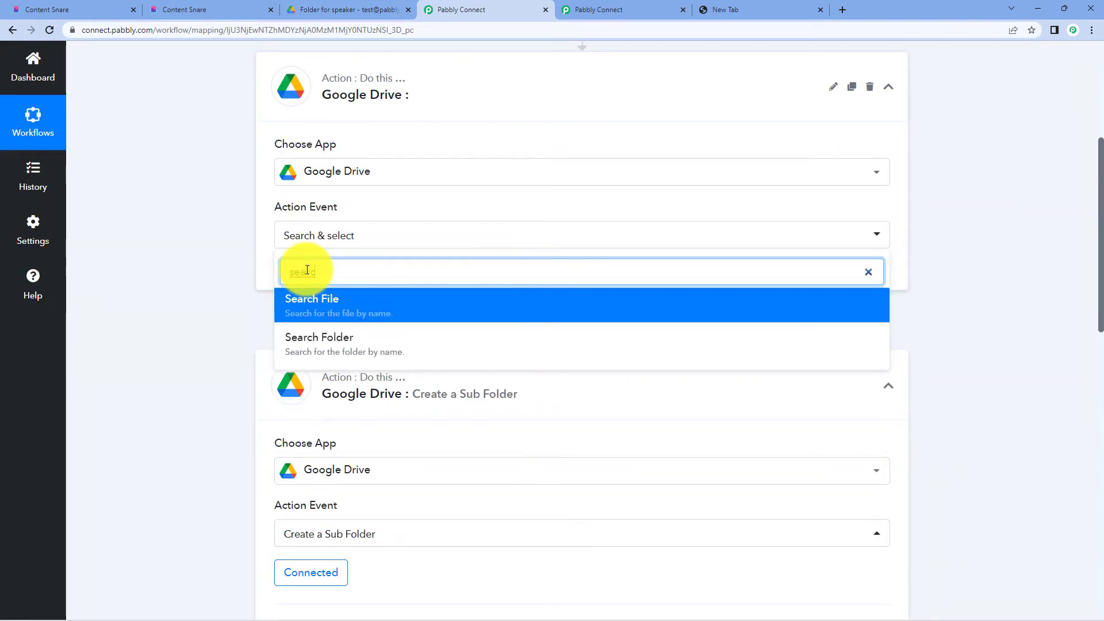
left_click(357, 330)
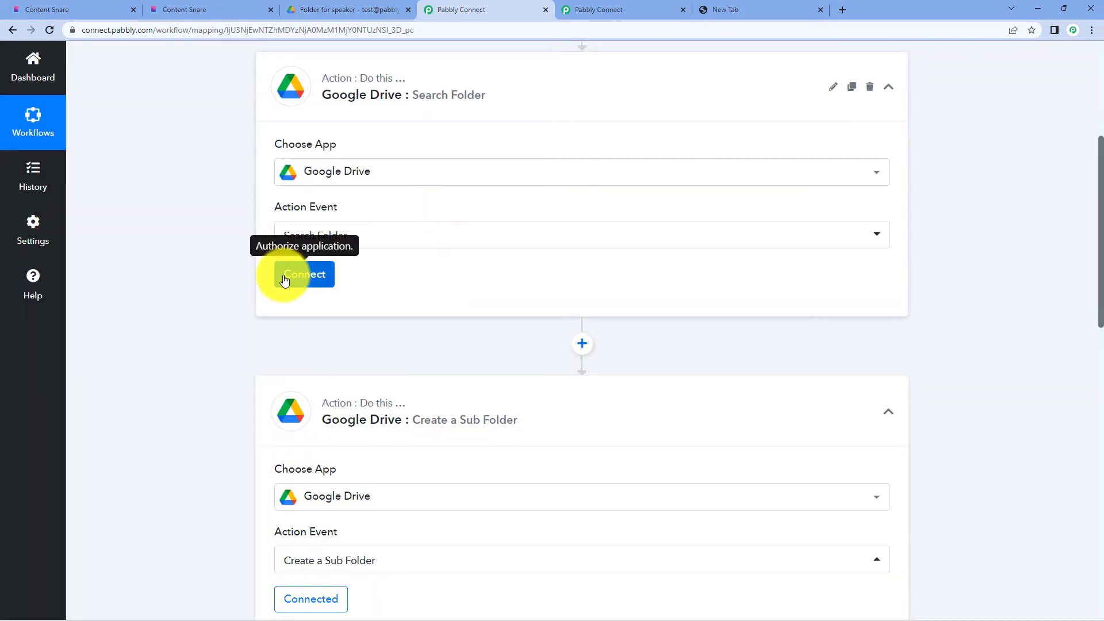
- Link the new Search Folder step to the existing Google Drive connection
scroll(284, 280, "up", 1)
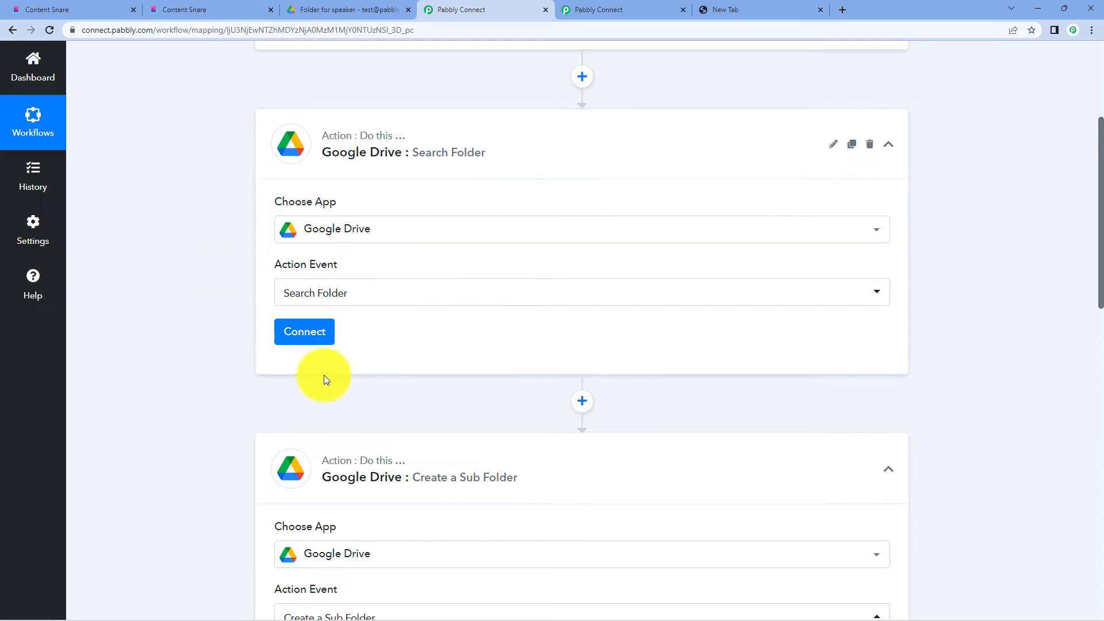
left_click(312, 336)
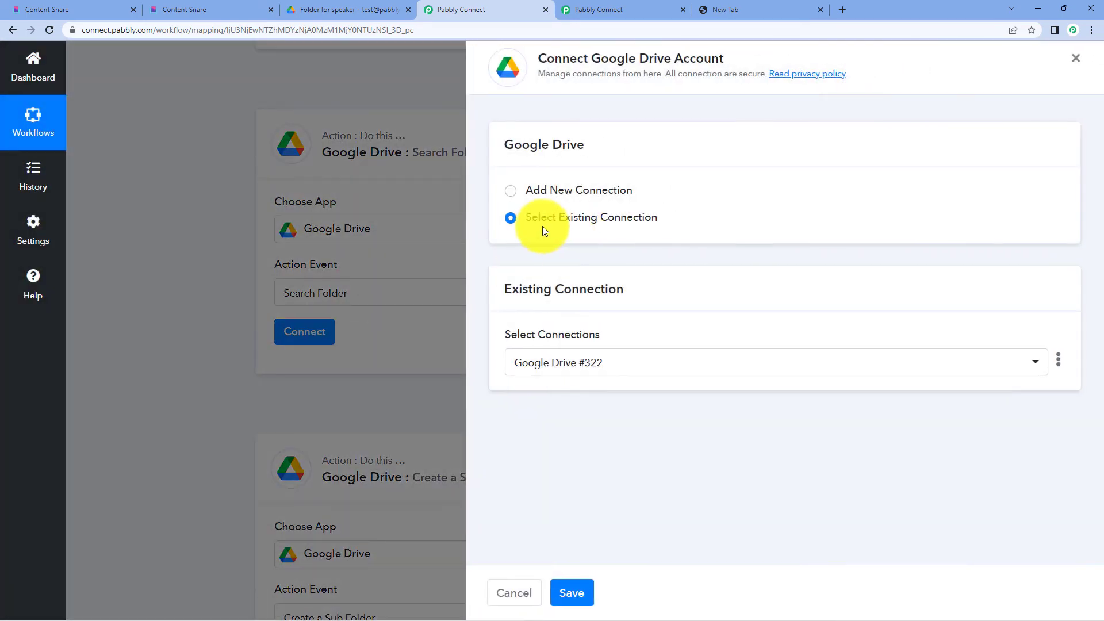
left_click(567, 592)
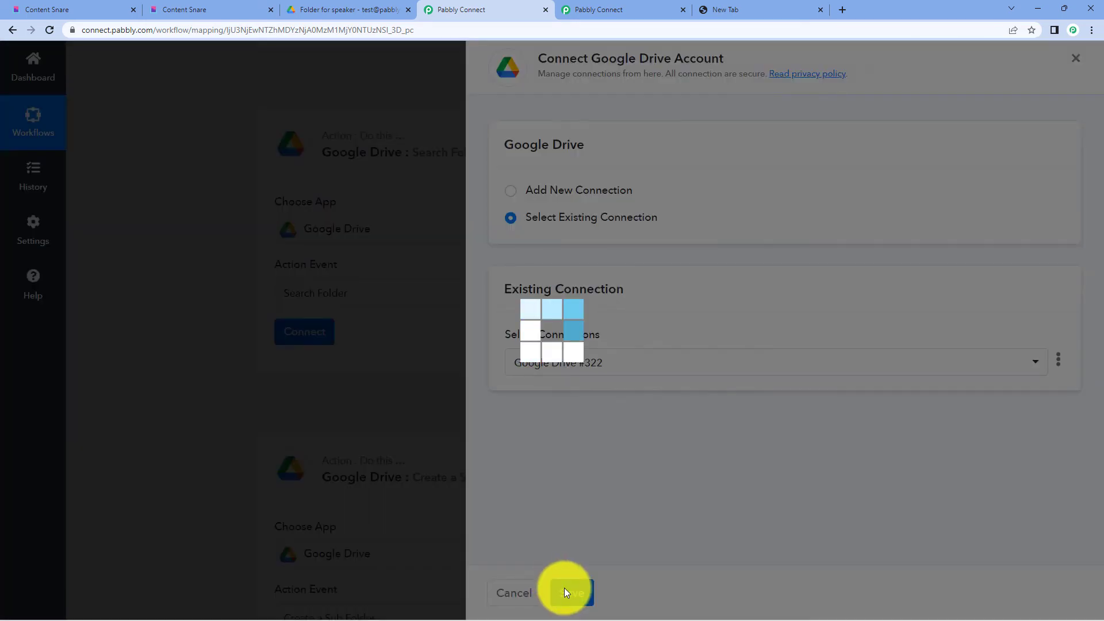
scroll(551, 254, "down", 2)
scroll(551, 253, "up", 1)
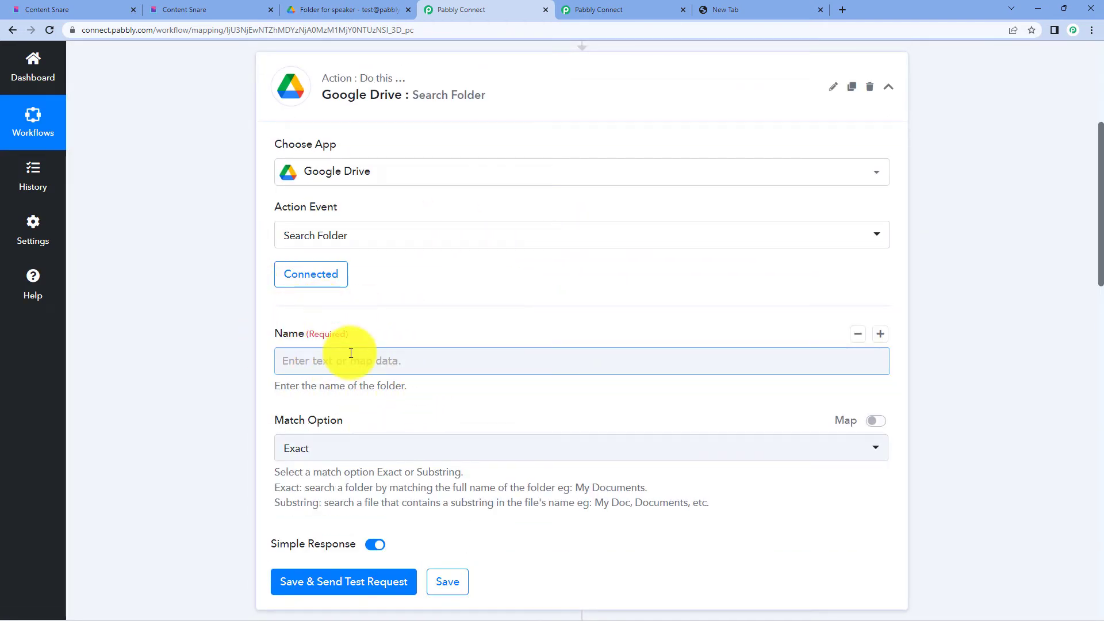
scroll(535, 247, "down", 5)
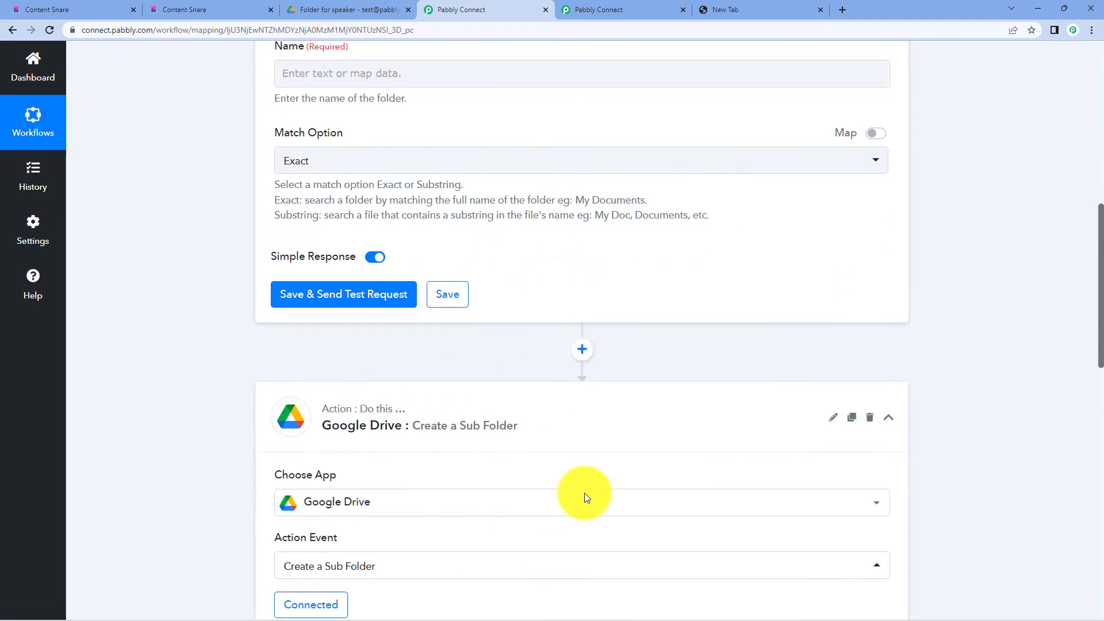
scroll(444, 161, "up", 2)
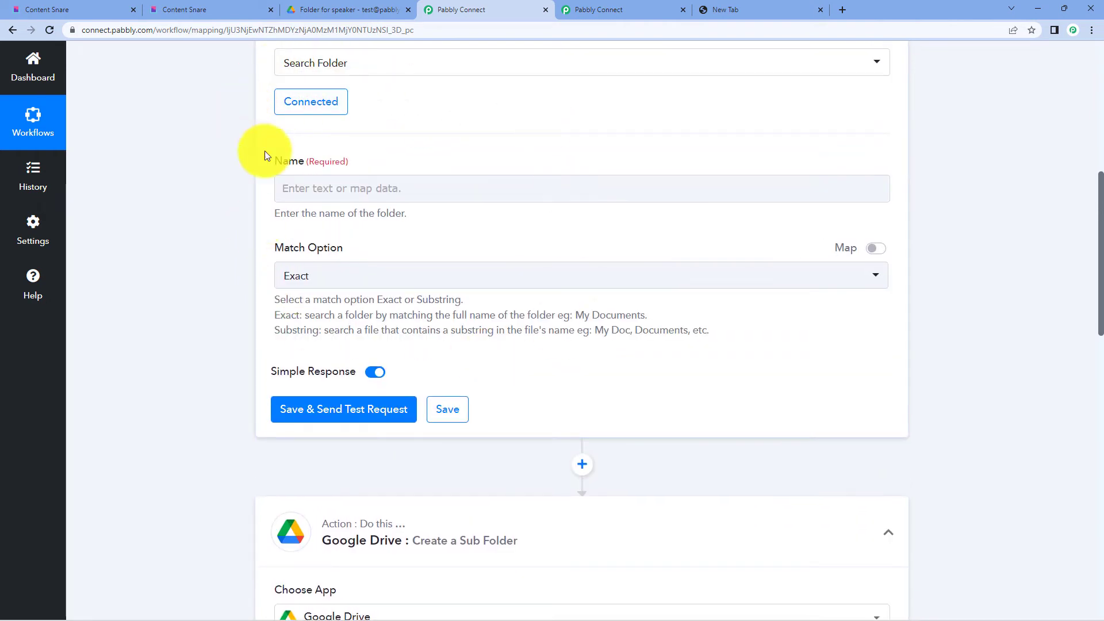
- Move the test speaker folder inside Speakers Info to the trash
left_click(380, 9)
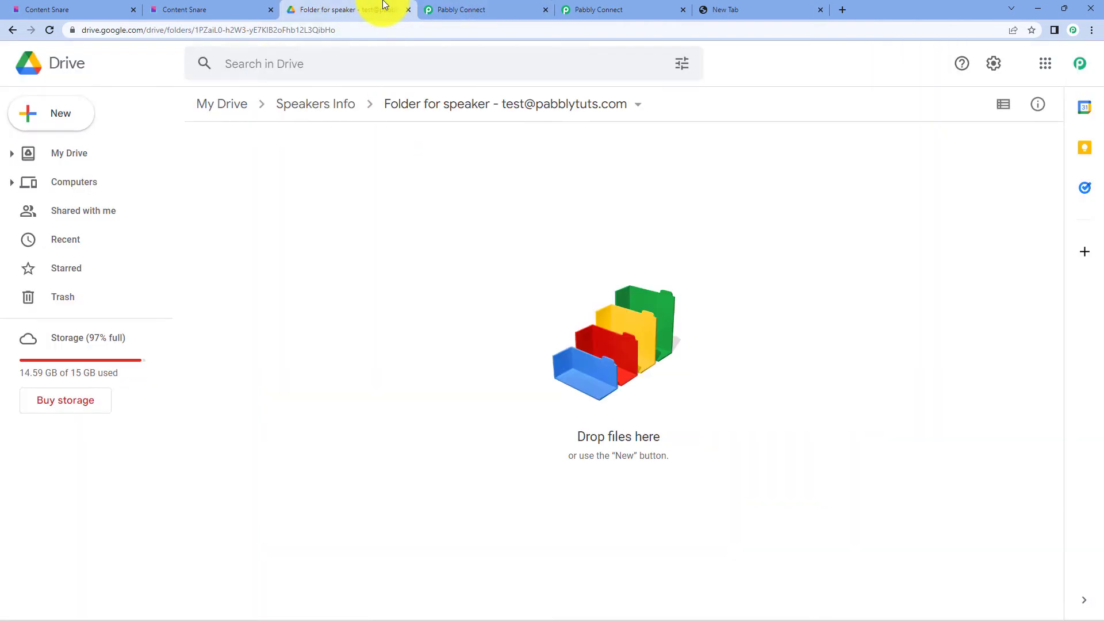
left_click(9, 30)
left_click(9, 30)
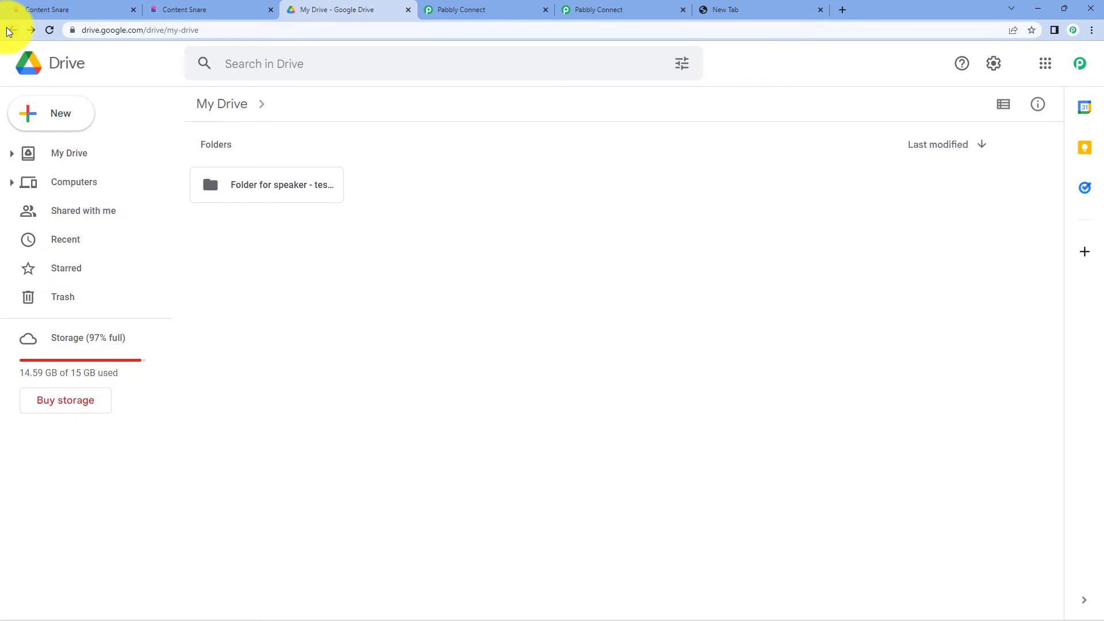
double_click(277, 381)
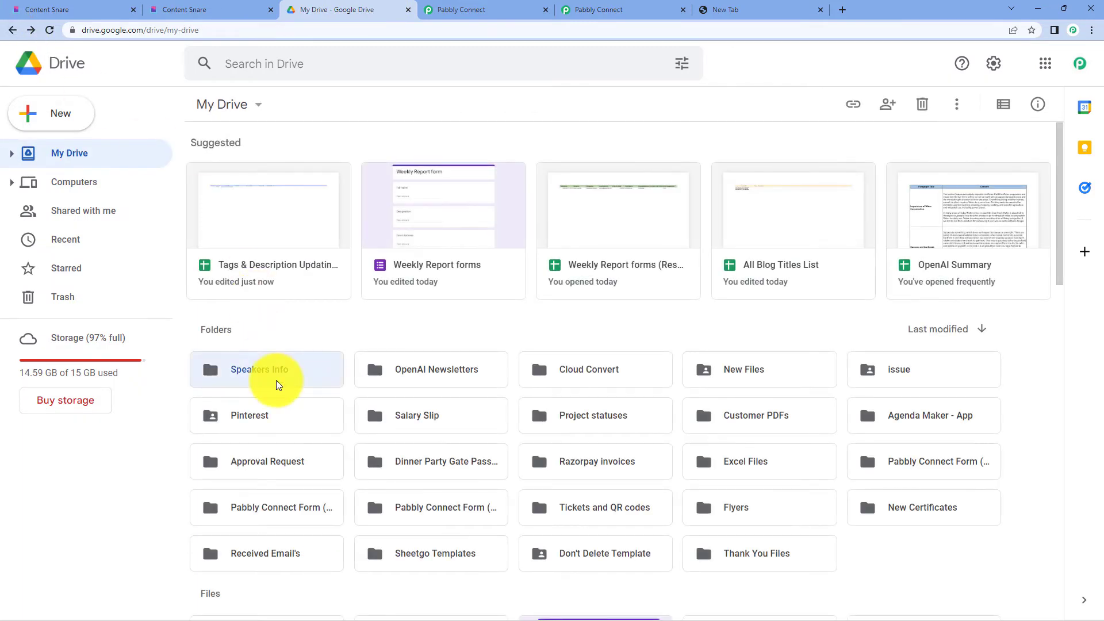
right_click(262, 184)
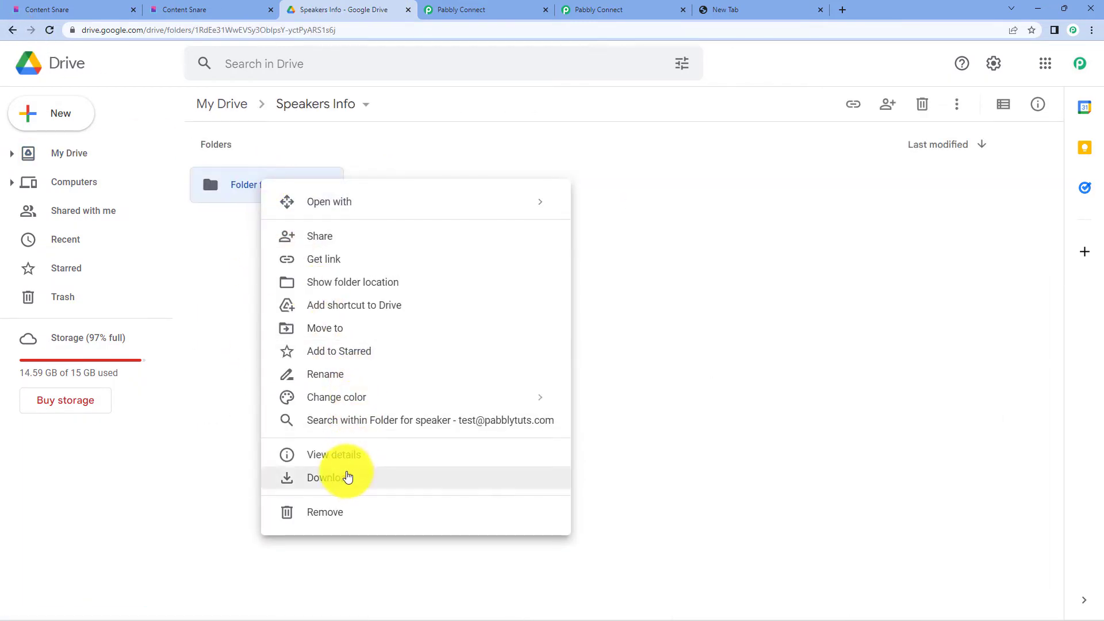
left_click(338, 511)
- Delete the speaker folder forever from Trash and confirm Speakers Info is empty
left_click(93, 294)
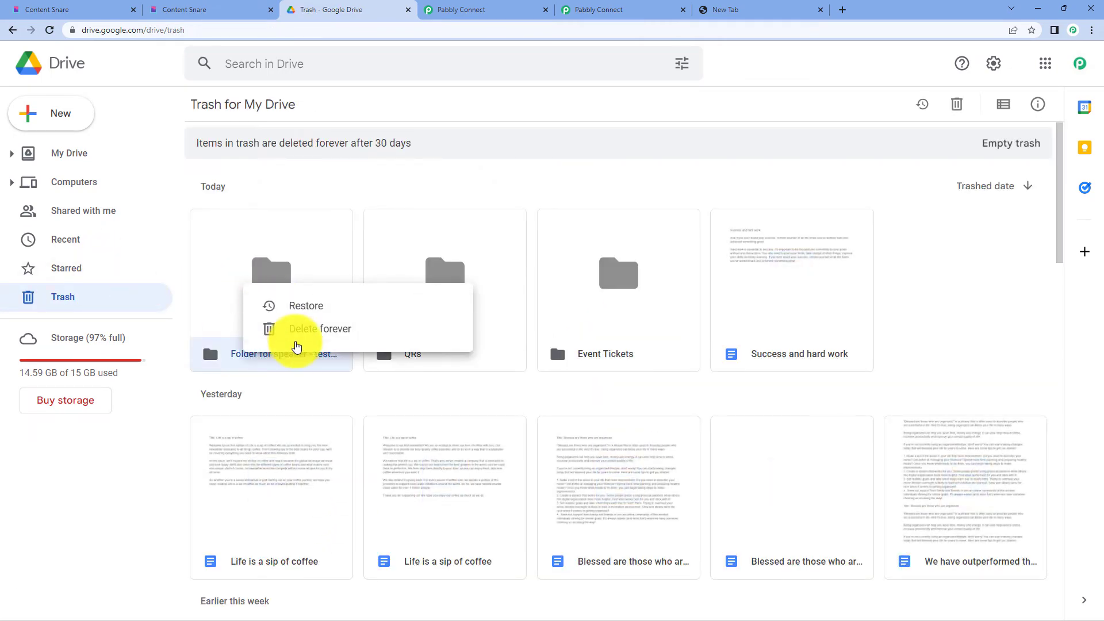
left_click(292, 328)
left_click(638, 368)
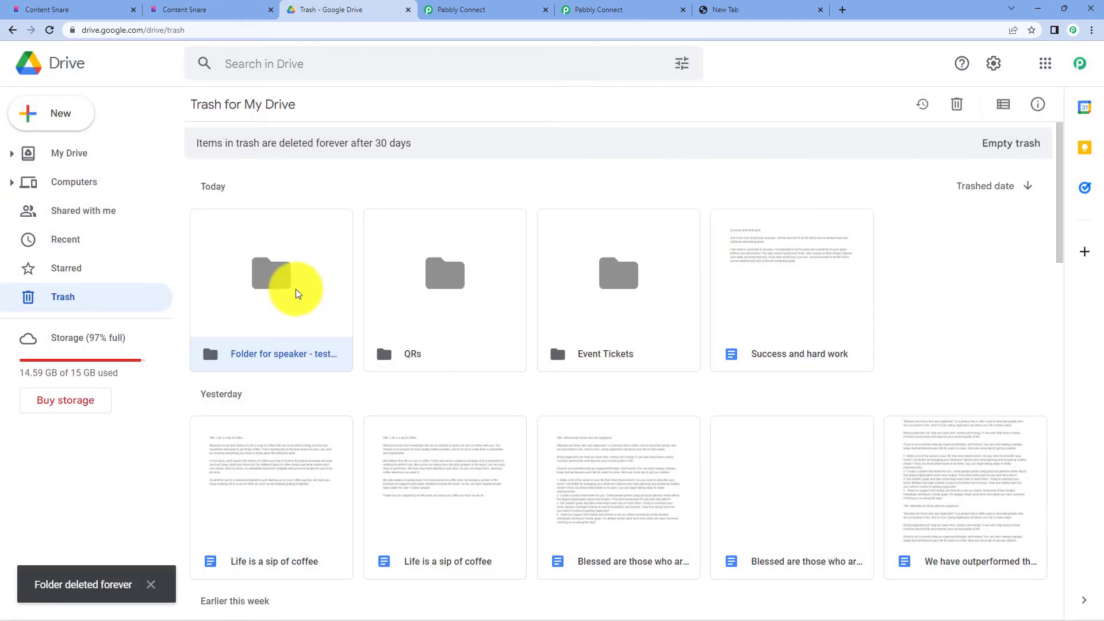
left_click(69, 153)
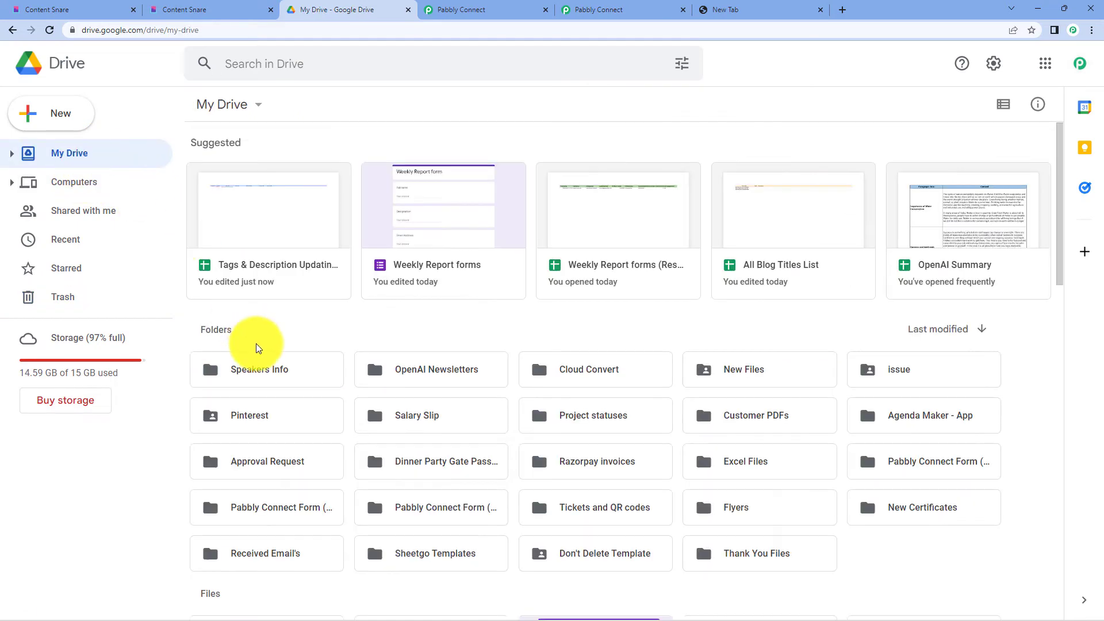
double_click(267, 367)
left_click(219, 6)
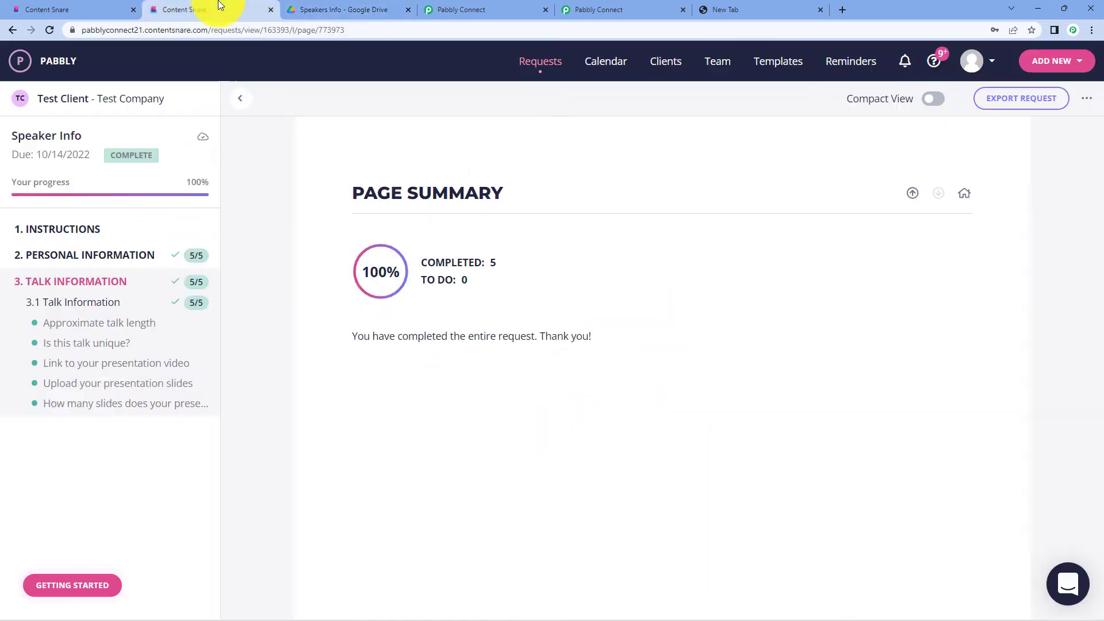
left_click(311, 7)
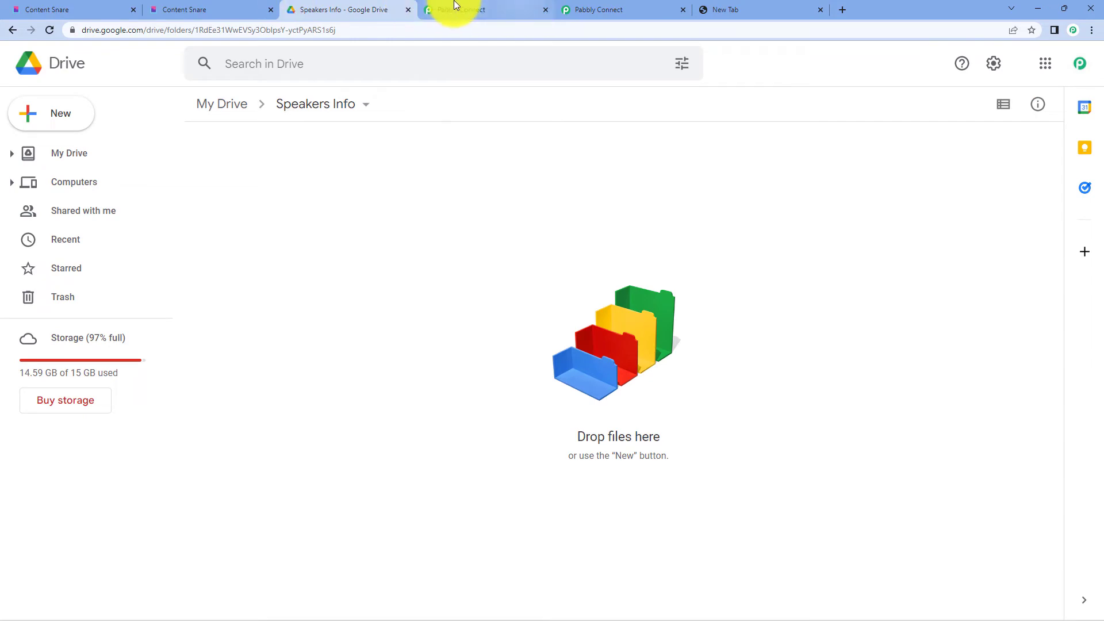
- Start the Search Folder name with the prefix 'Folder for speaker - '
left_click(456, 6)
scroll(522, 230, "down", 8)
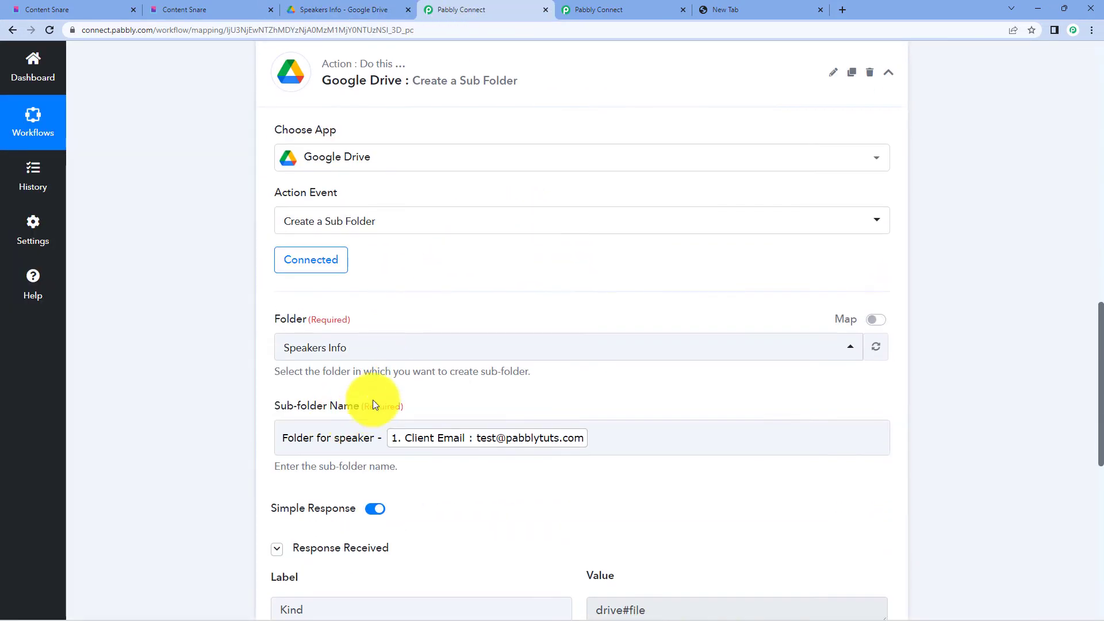
scroll(368, 345, "up", 5)
scroll(339, 219, "up", 3)
left_click(331, 188)
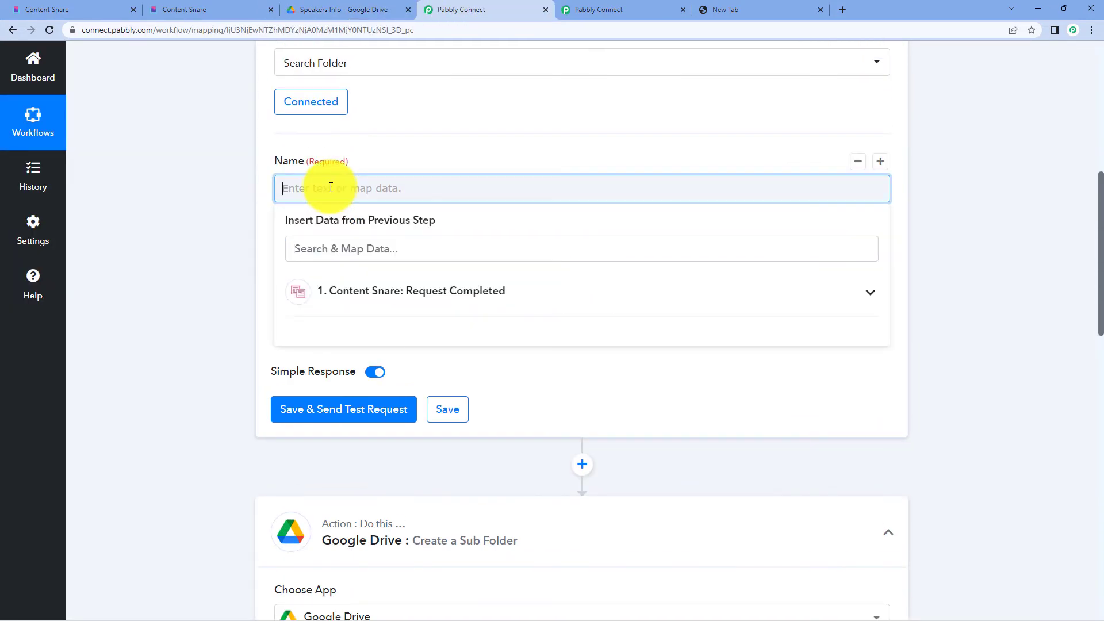
type("folder for speaker -")
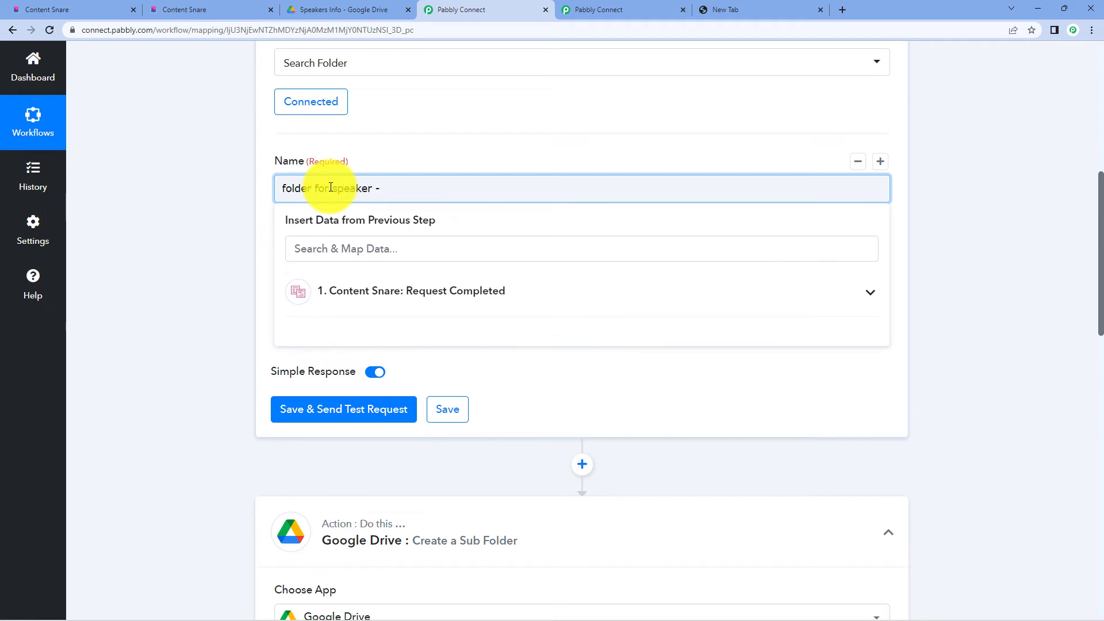
- Append the Content Snare Client Email to the Search Folder name
left_click(431, 305)
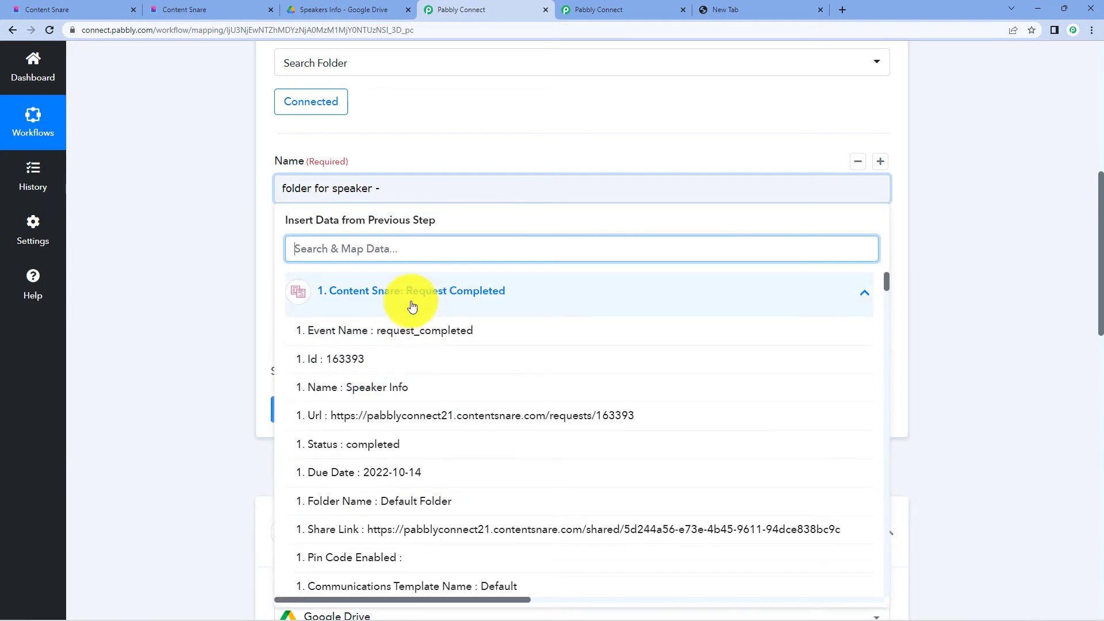
type("email")
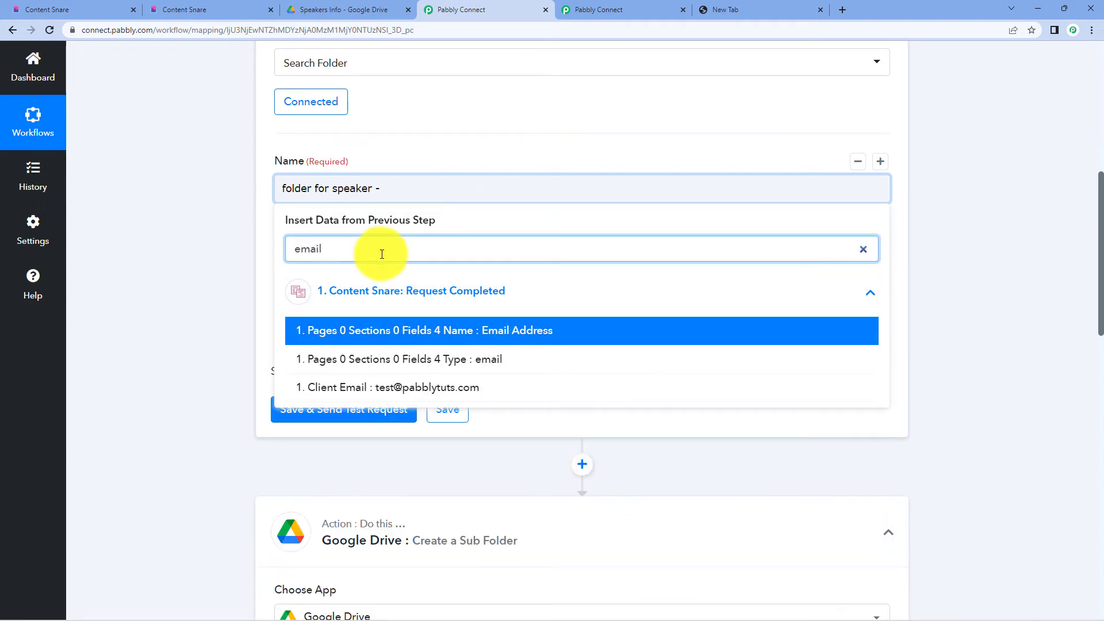
left_click(432, 387)
left_click(984, 247)
scroll(980, 248, "down", 3)
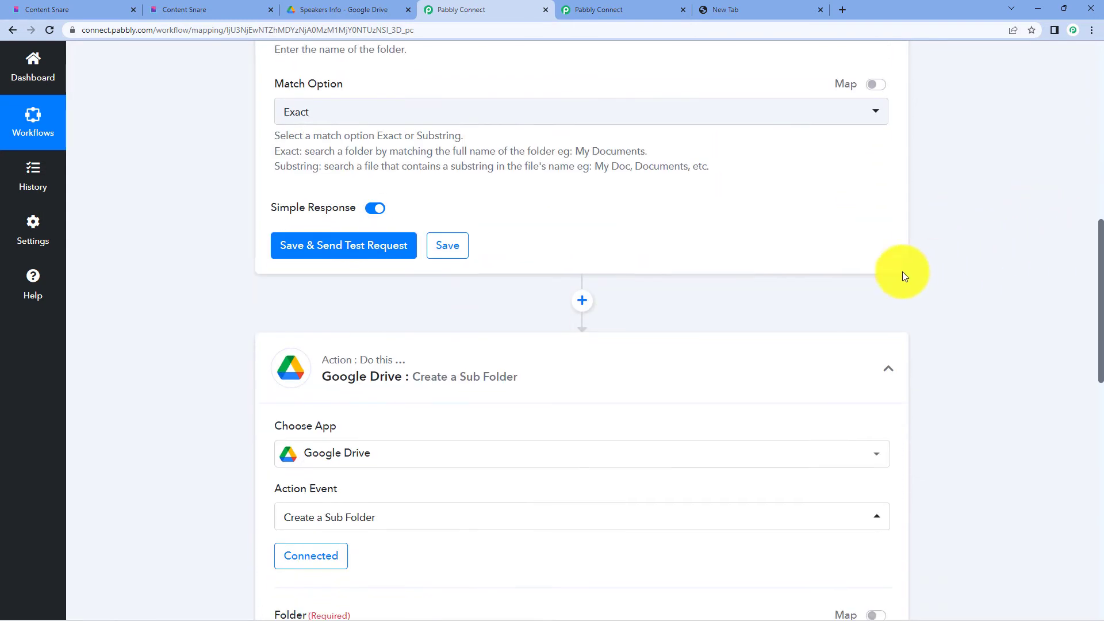
scroll(902, 272, "up", 2)
left_click(285, 135)
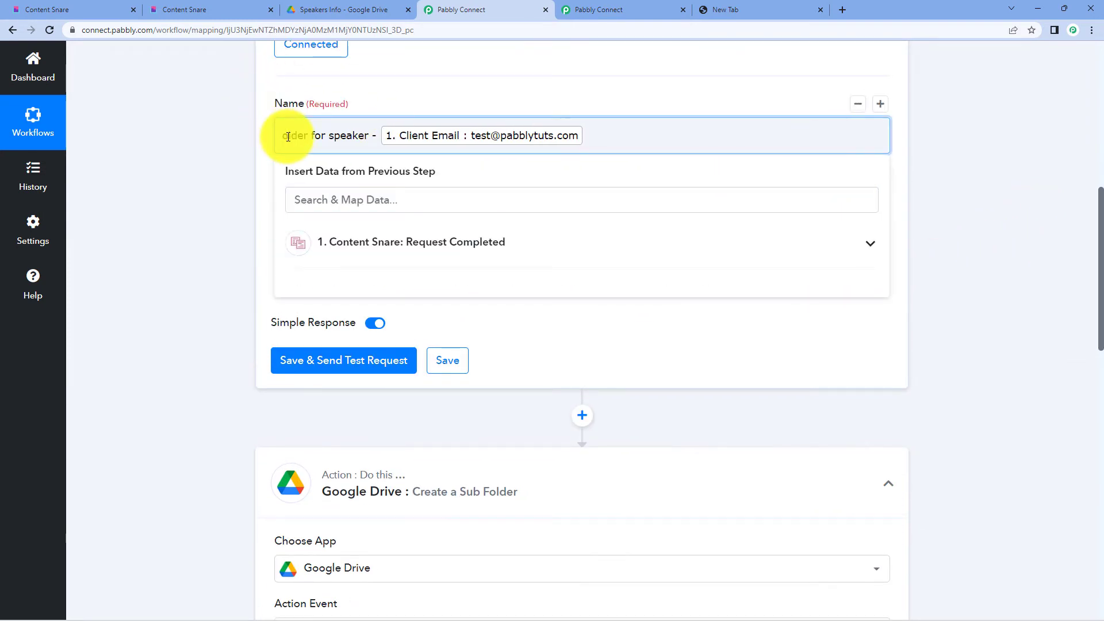
left_click(938, 140)
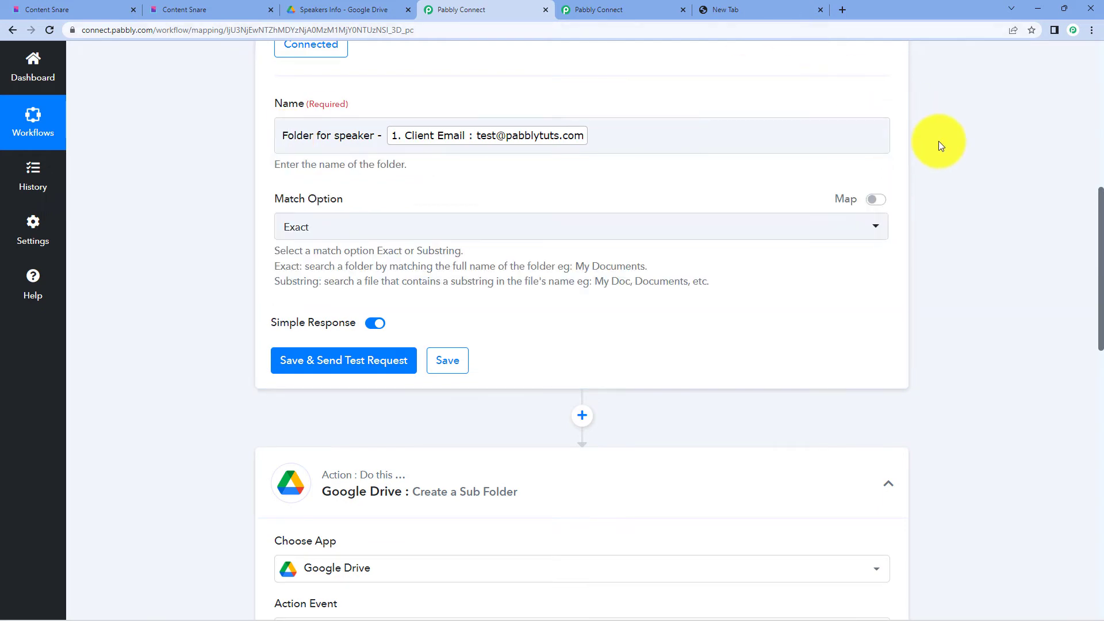
scroll(934, 164, "down", 4)
scroll(934, 167, "down", 2)
scroll(900, 451, "up", 5)
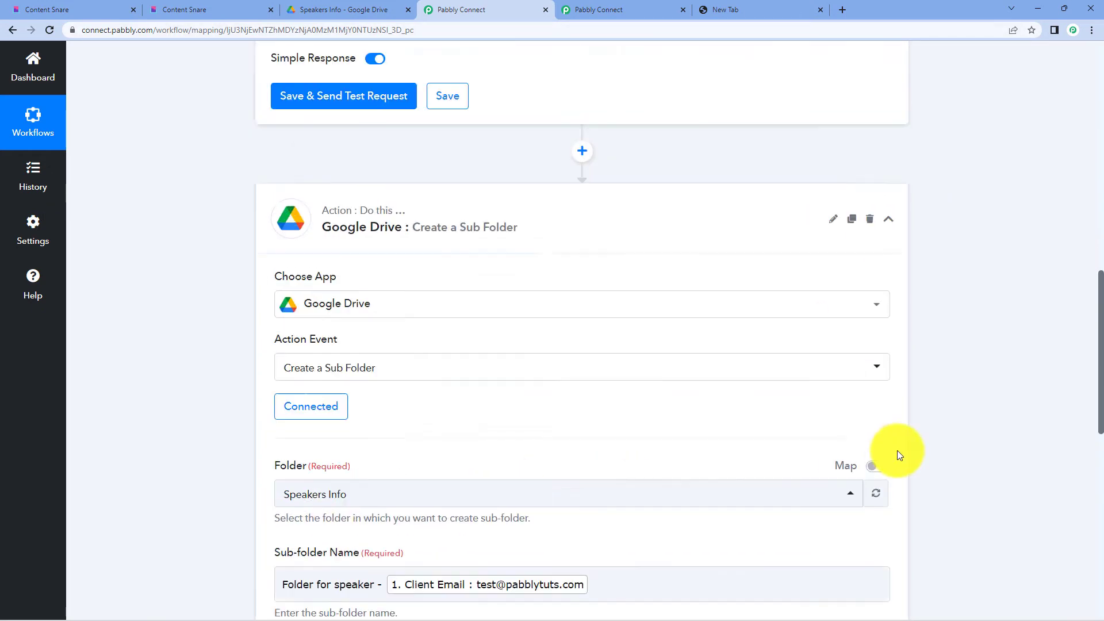
scroll(902, 434, "down", 6)
scroll(902, 431, "up", 5)
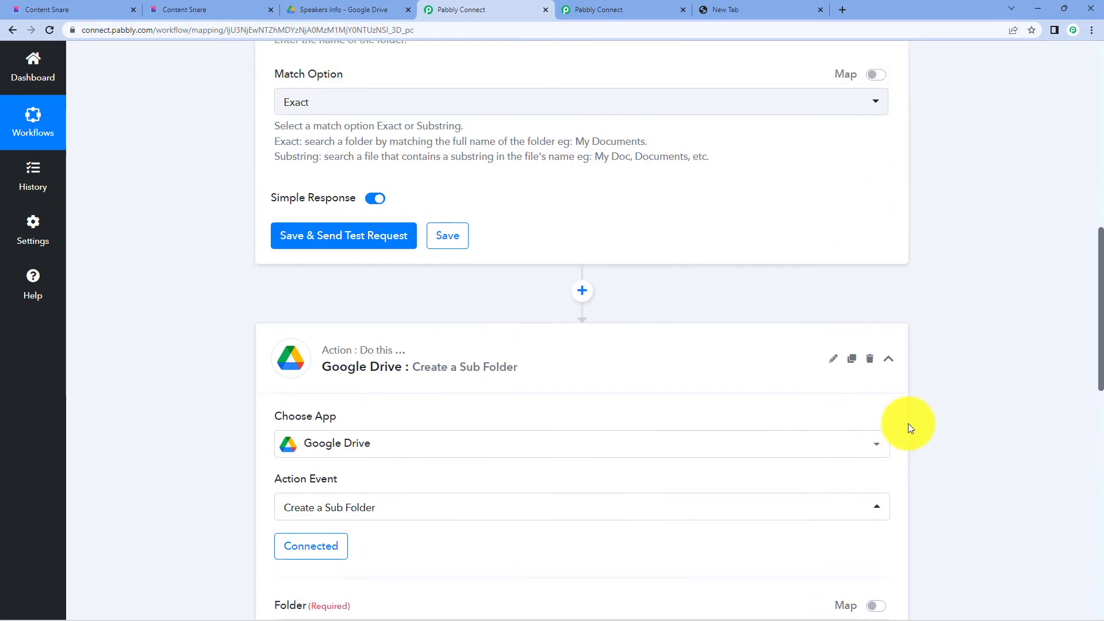
scroll(909, 423, "up", 2)
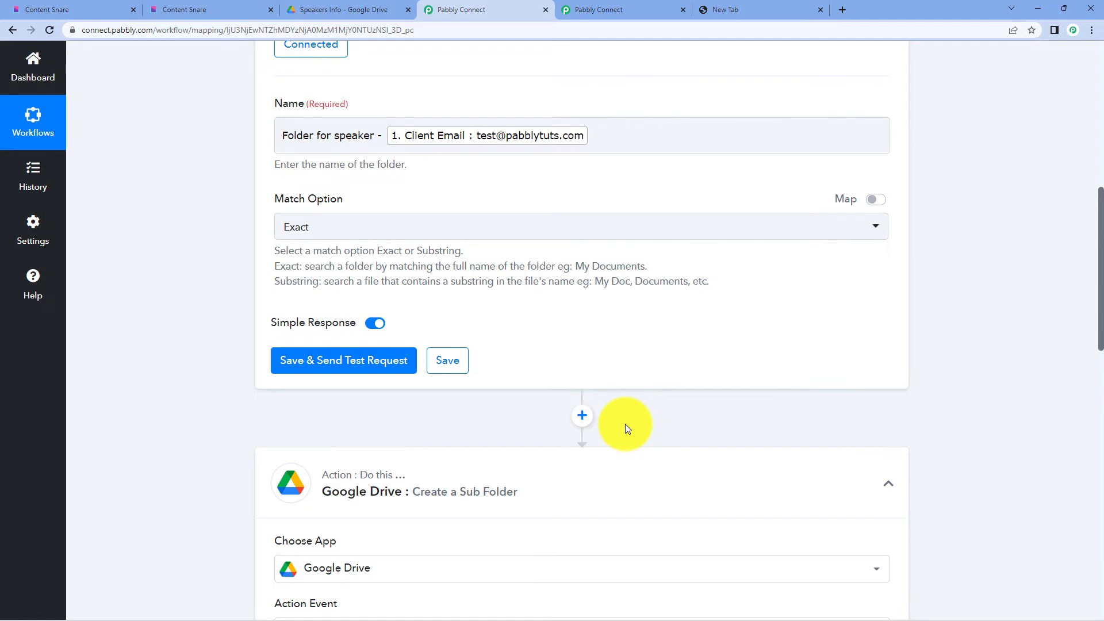
- Test the Search Folder step and check that it returns Kind drive#fileList with IncompleteSearch empty
left_click(346, 373)
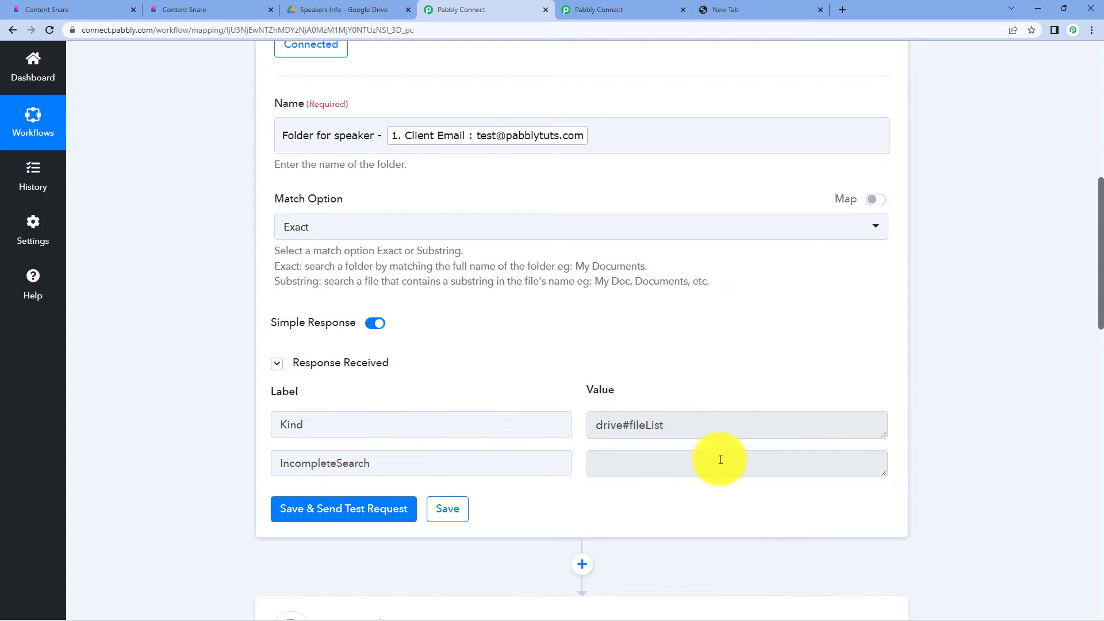
left_click(667, 460)
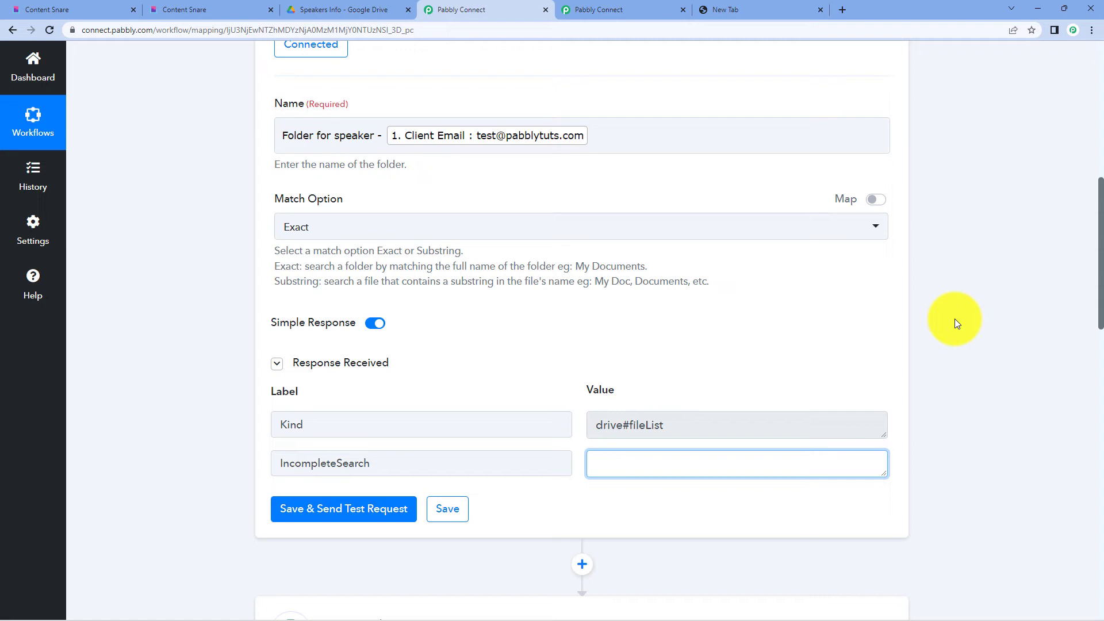
scroll(798, 312, "down", 4)
scroll(662, 308, "up", 9)
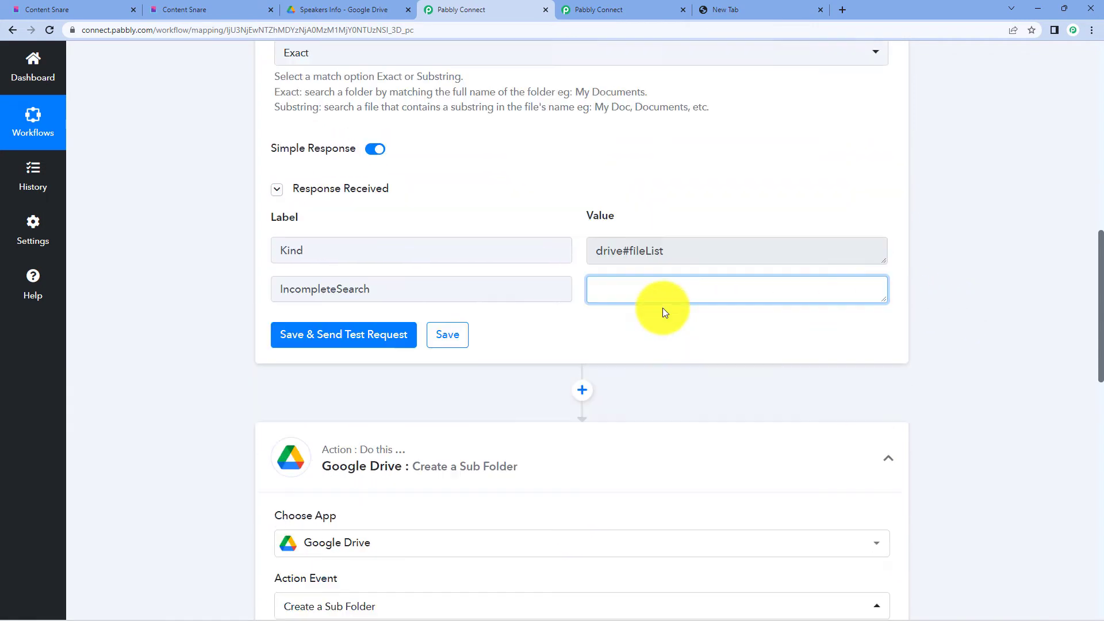
scroll(713, 170, "down", 4)
scroll(714, 170, "down", 5)
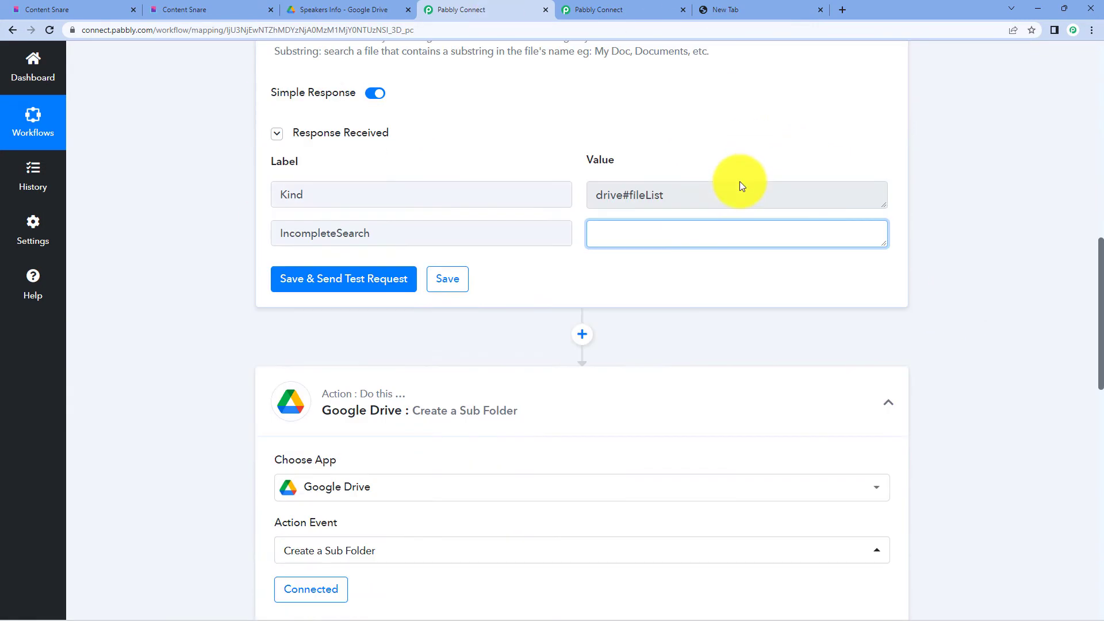
- Add a Filter by Pabbly step after Search Folder
left_click(590, 335)
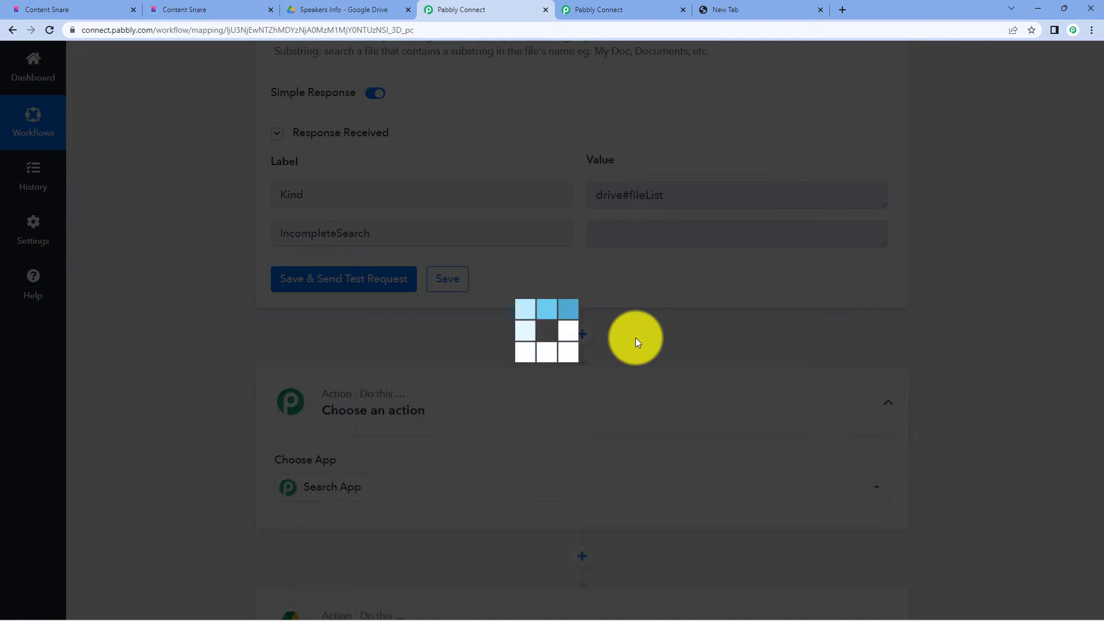
scroll(375, 273, "down", 3)
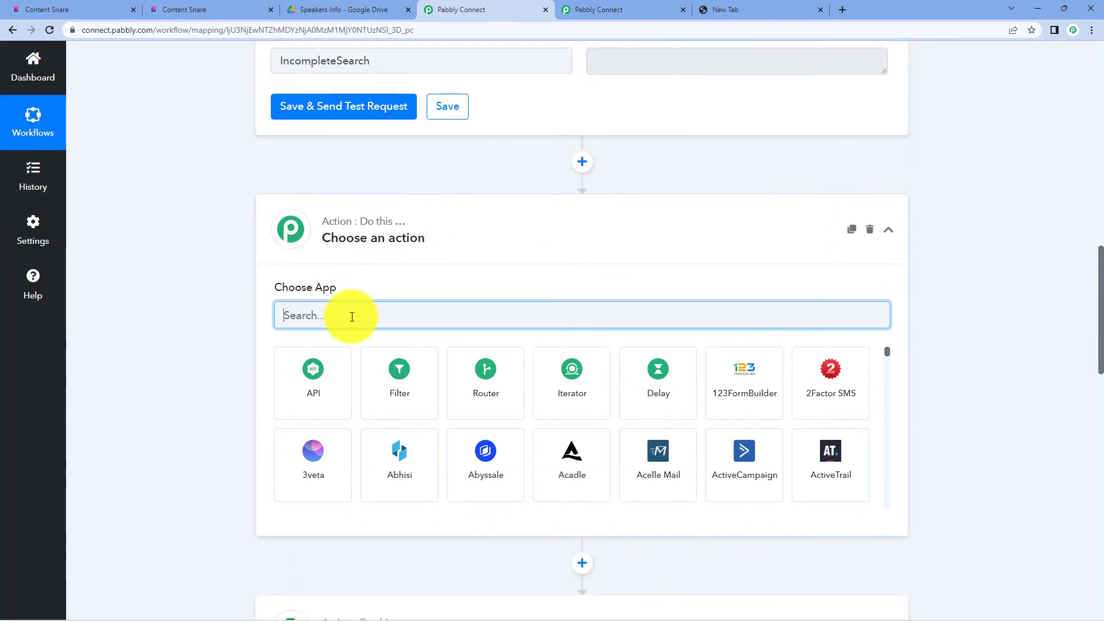
type("filt")
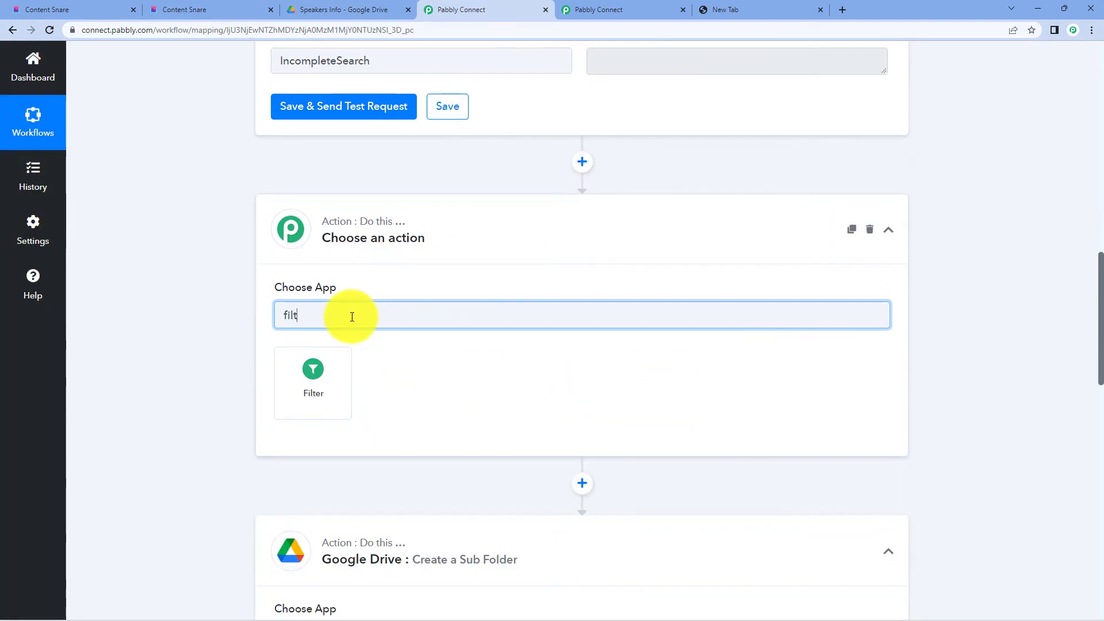
left_click(333, 378)
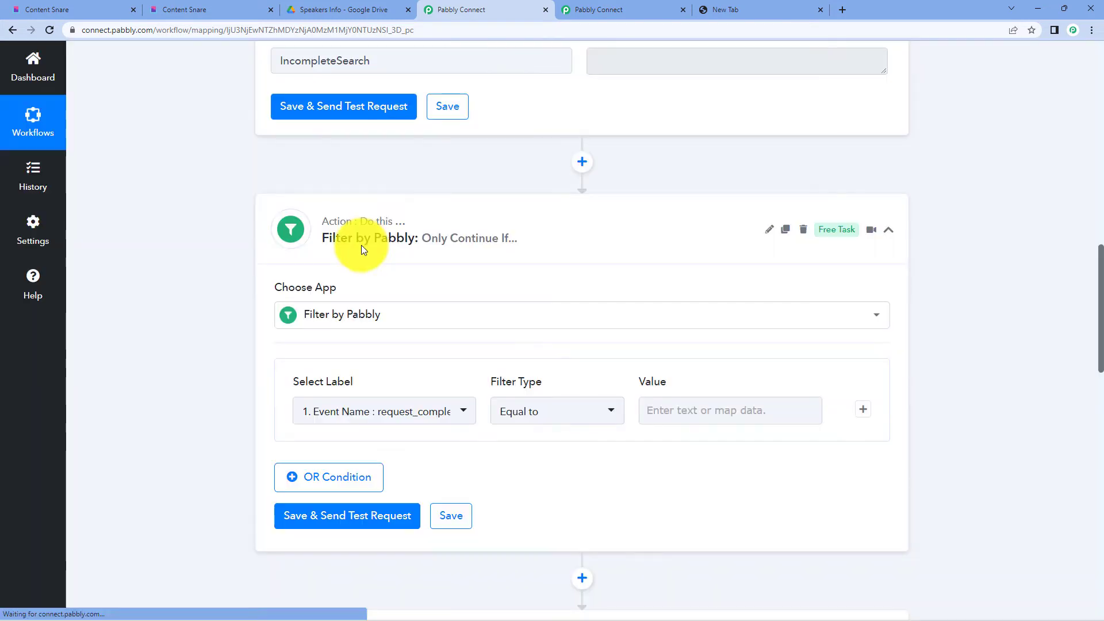
- Make the filter require IncompleteSearch to be empty and test it
scroll(397, 235, "down", 3)
left_click(420, 237)
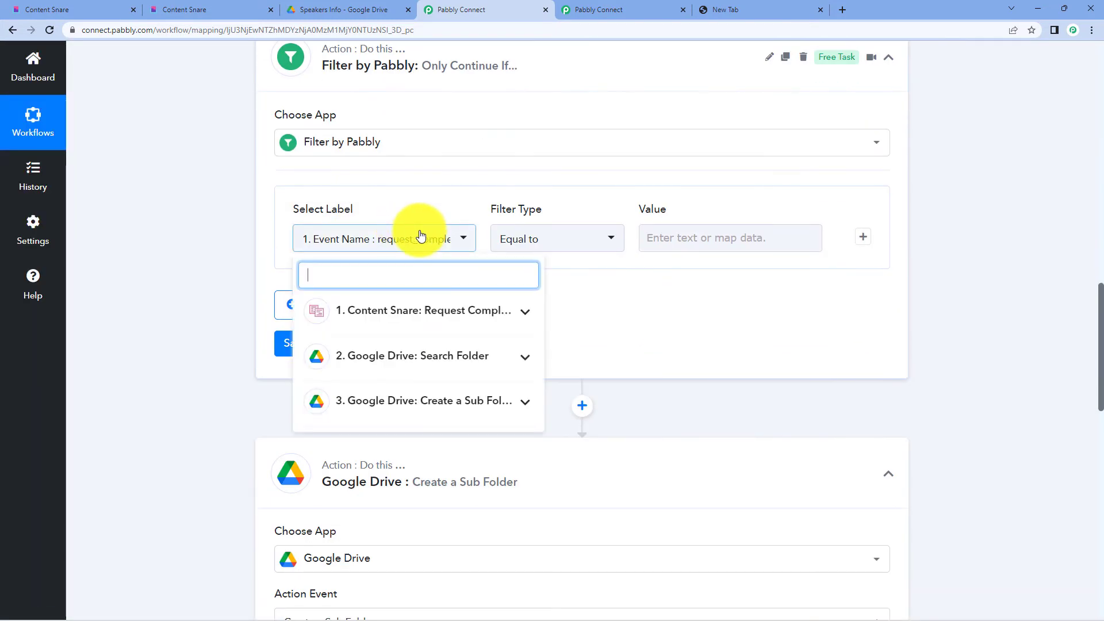
left_click(425, 363)
left_click(401, 424)
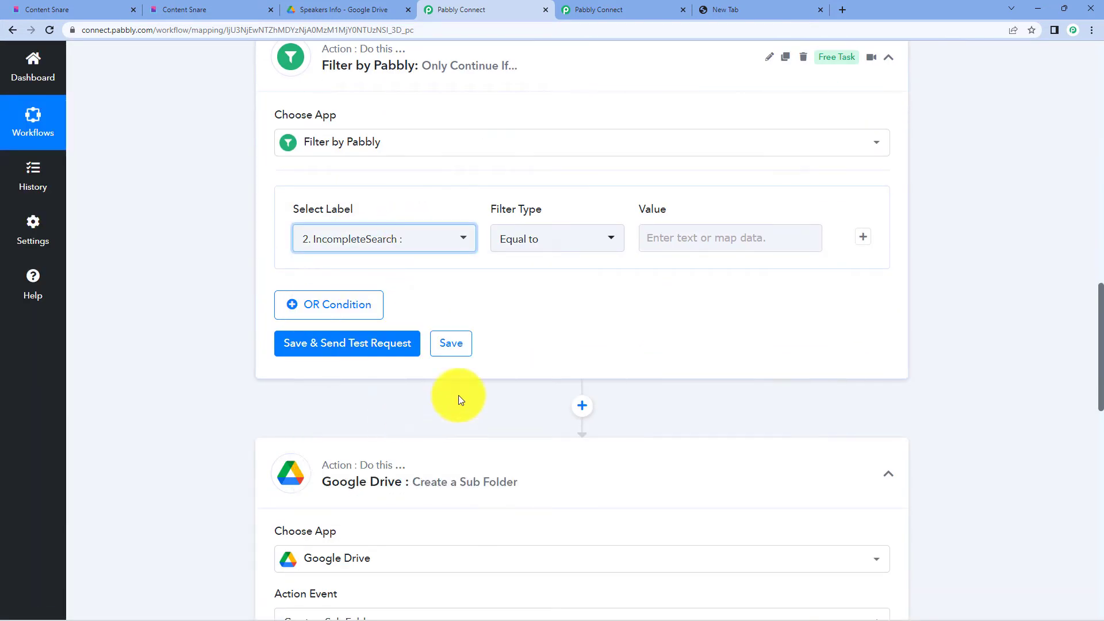
left_click(556, 243)
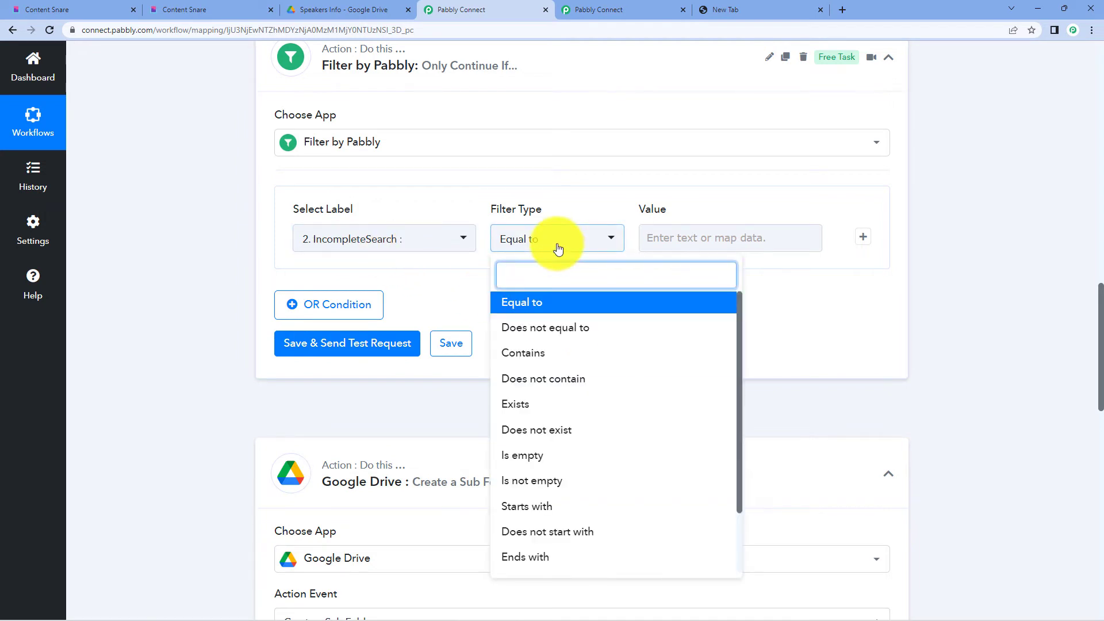
left_click(554, 455)
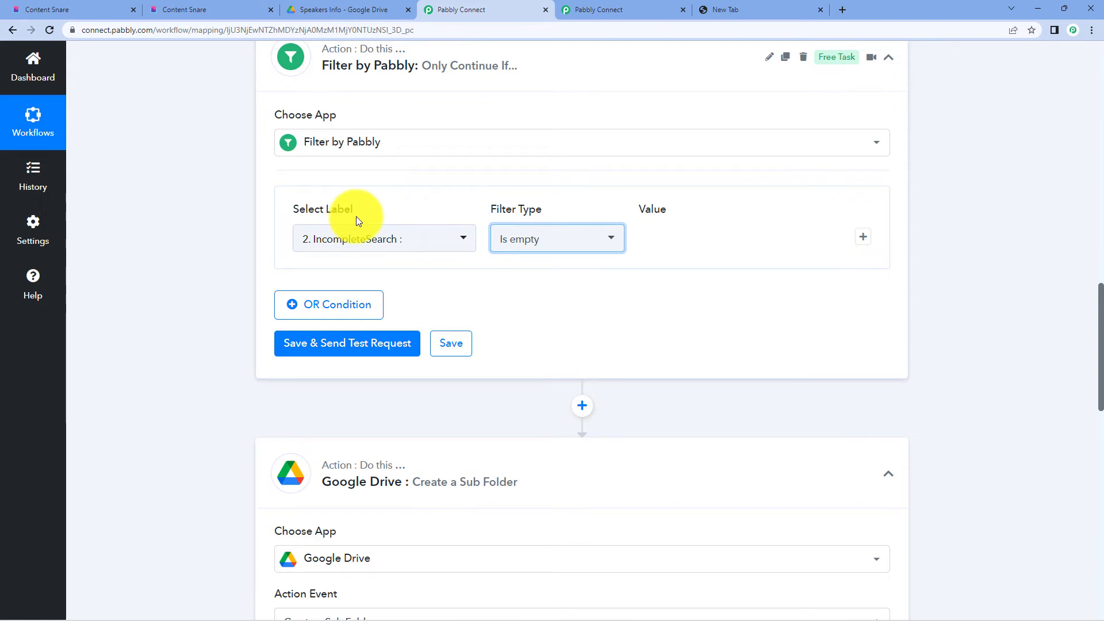
scroll(357, 216, "up", 3)
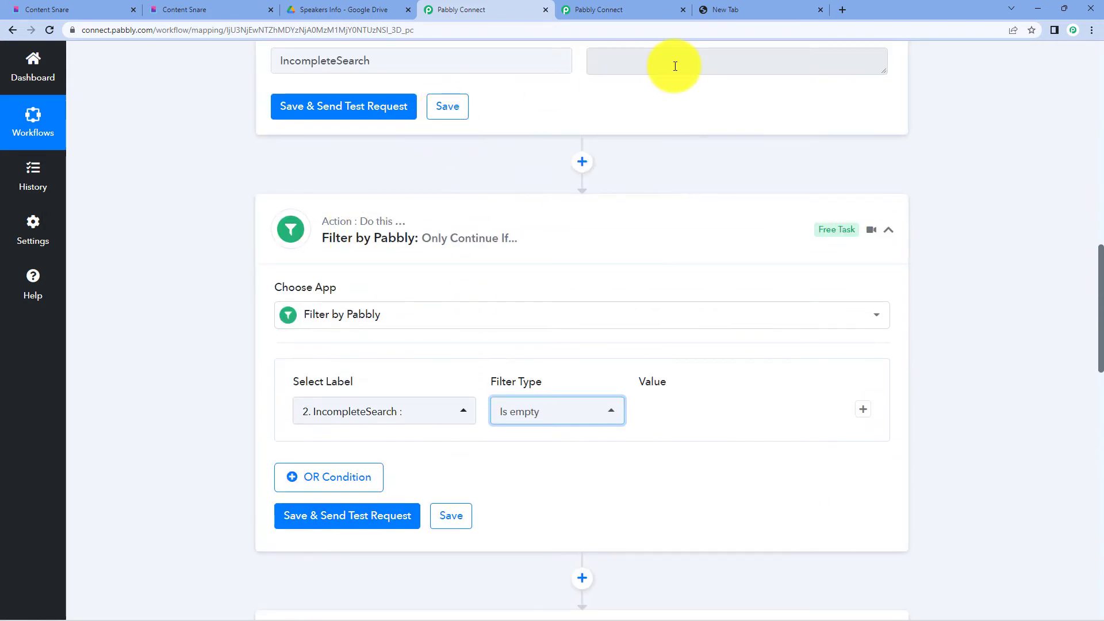
scroll(474, 282, "down", 3)
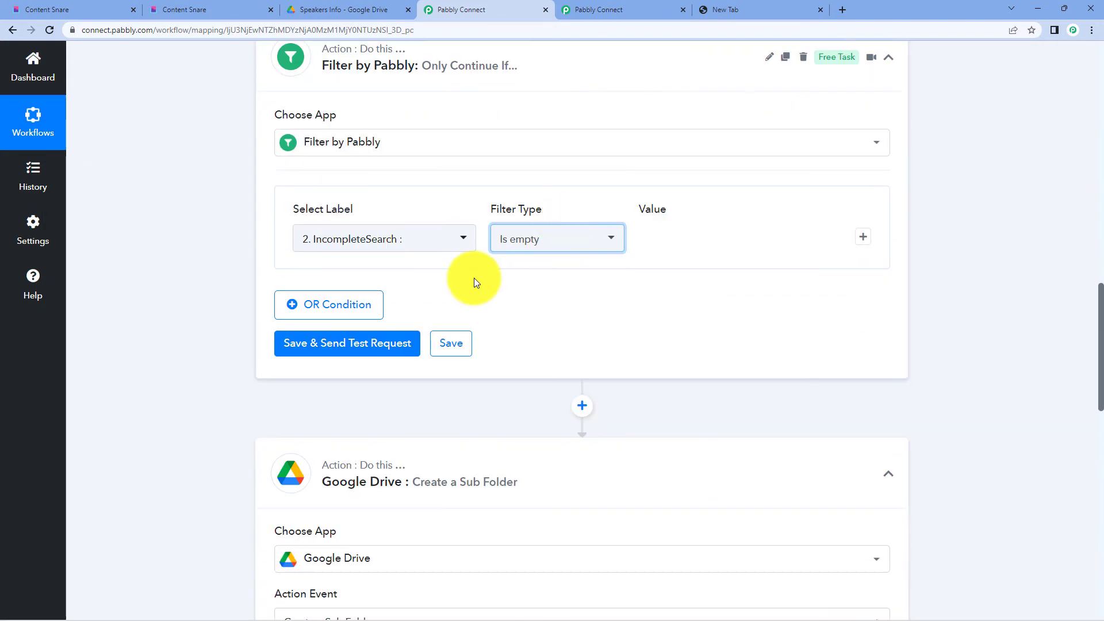
left_click(368, 343)
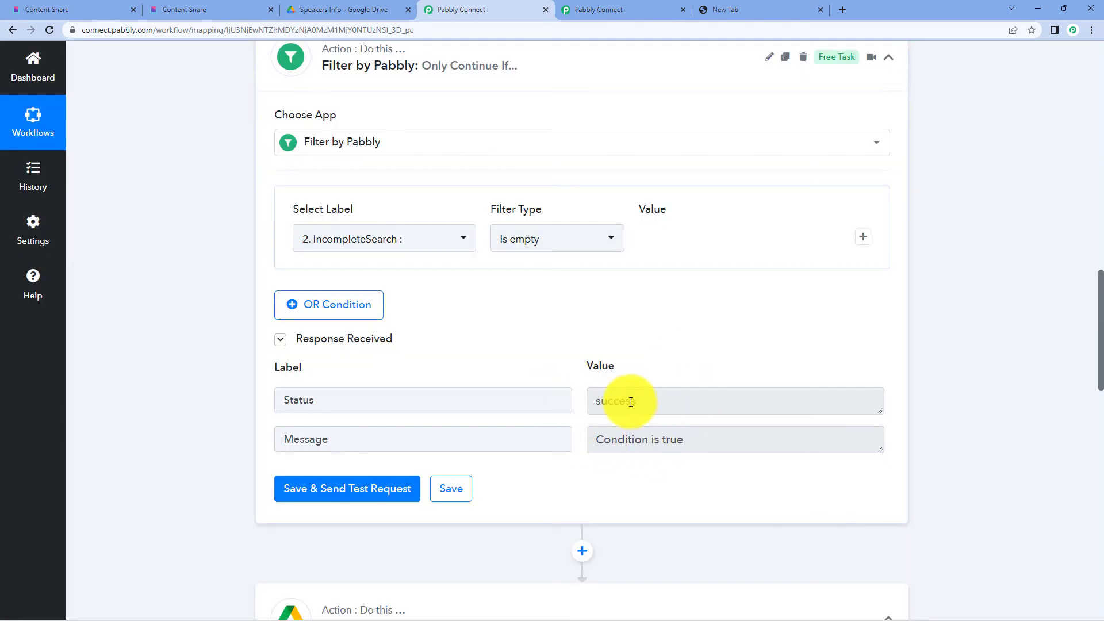
- Check the Speakers Info folder in Google Drive before rerunning
scroll(745, 340, "up", 8)
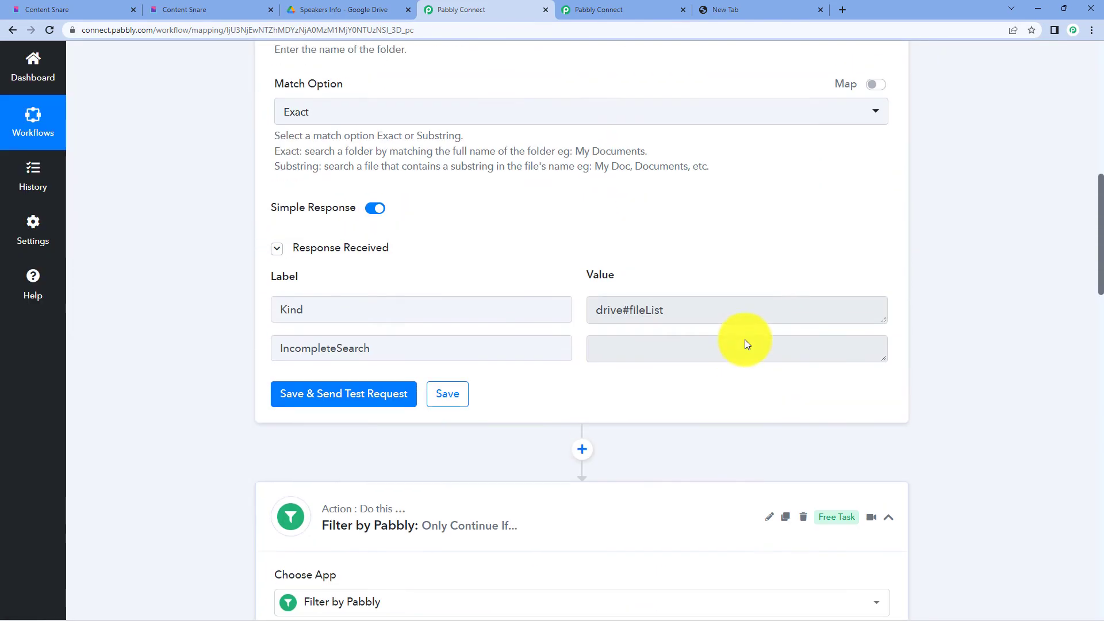
scroll(744, 339, "up", 6)
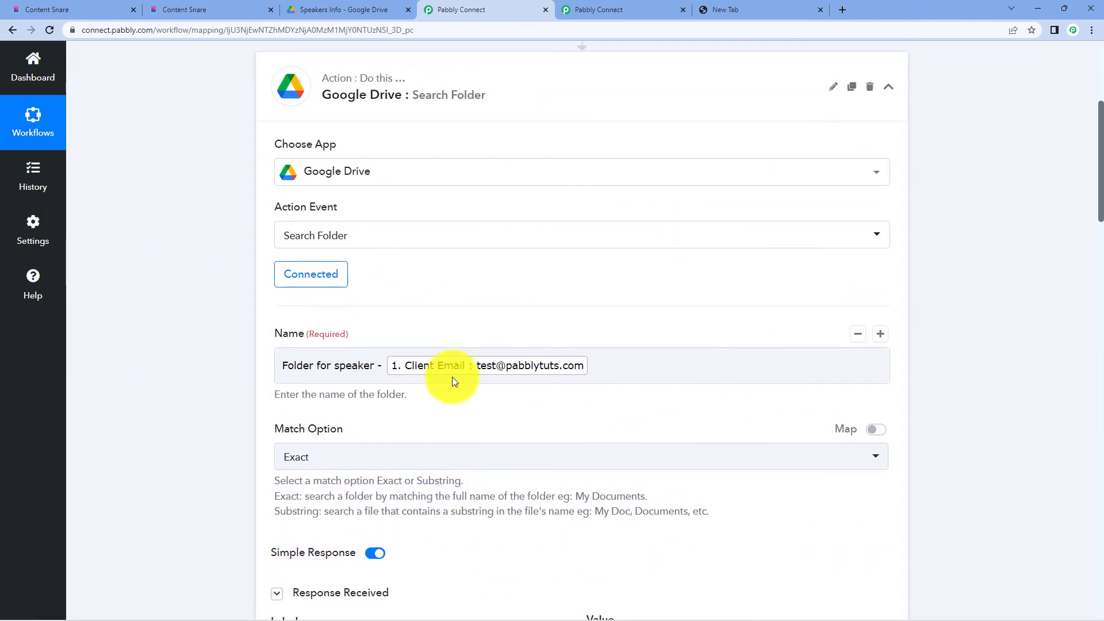
scroll(490, 351, "down", 13)
scroll(491, 352, "down", 10)
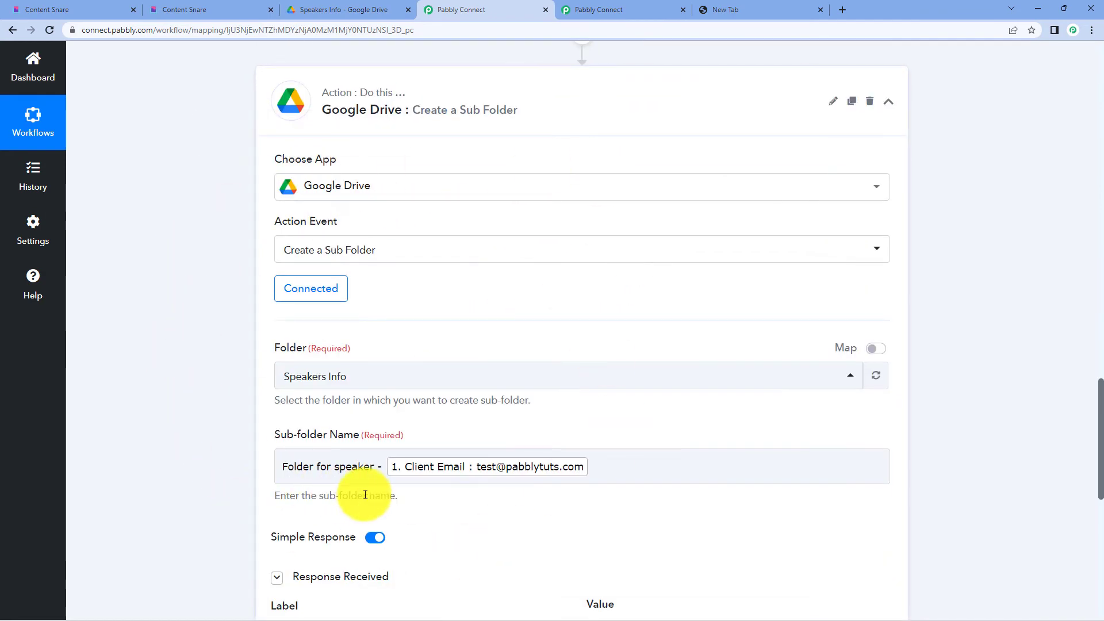
scroll(517, 282, "down", 3)
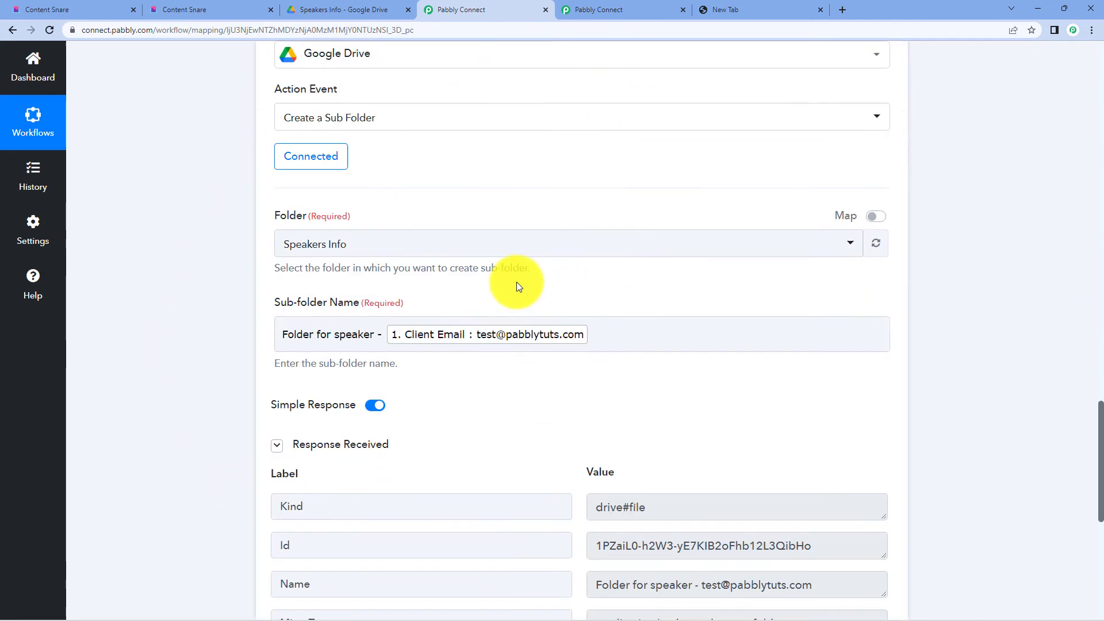
left_click(344, 9)
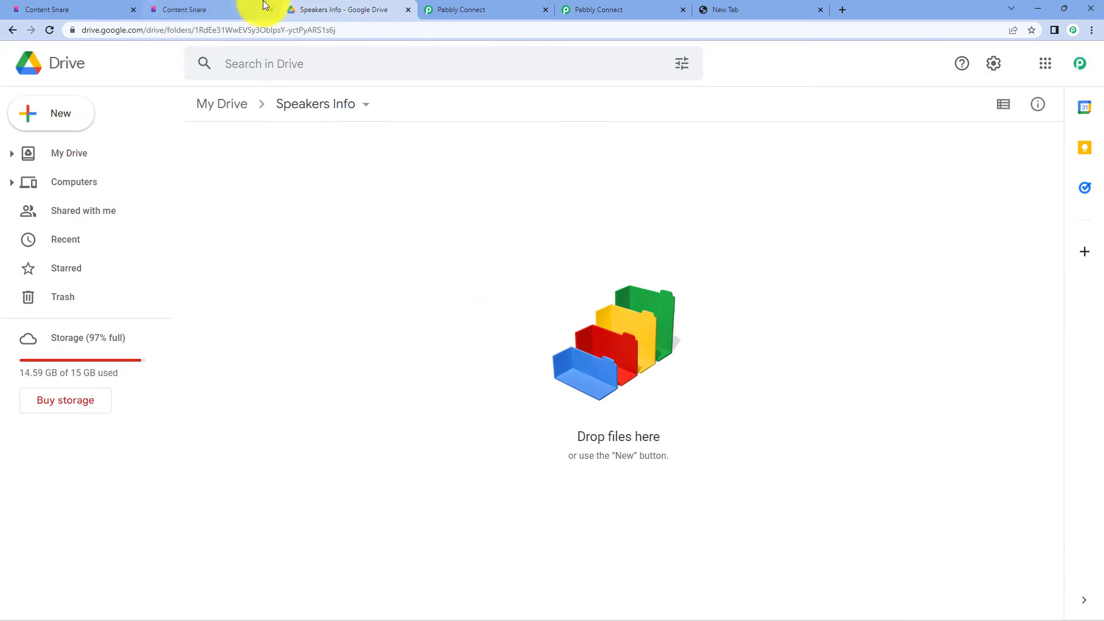
left_click(455, 9)
- Rerun the Create a Sub Folder test request to create the speaker's folder
scroll(568, 217, "down", 5)
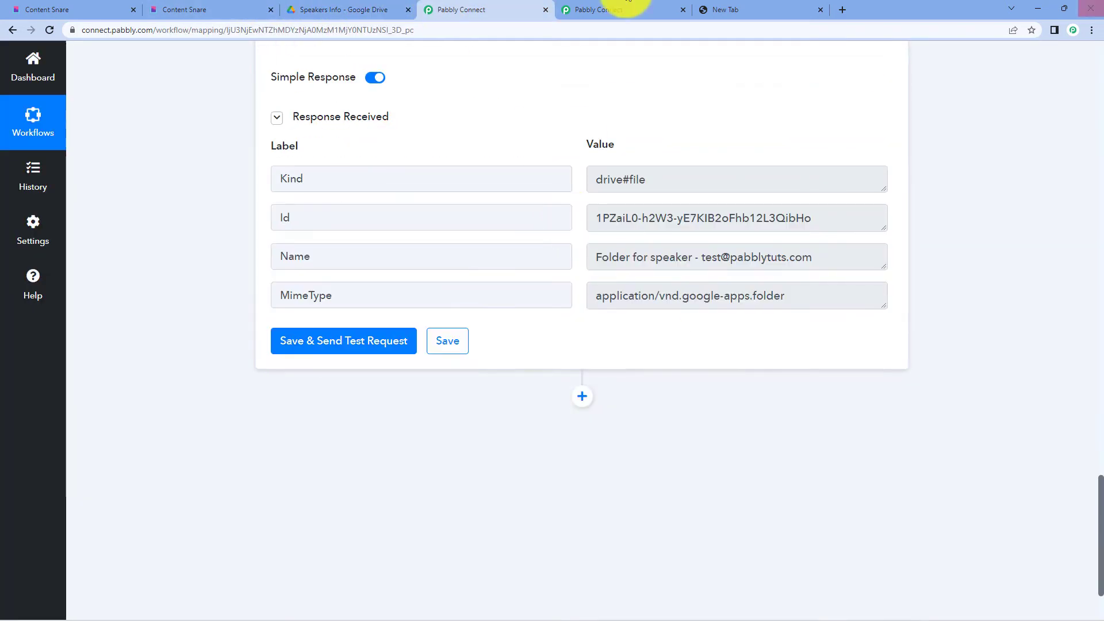
scroll(251, 490, "up", 10)
scroll(438, 368, "down", 3)
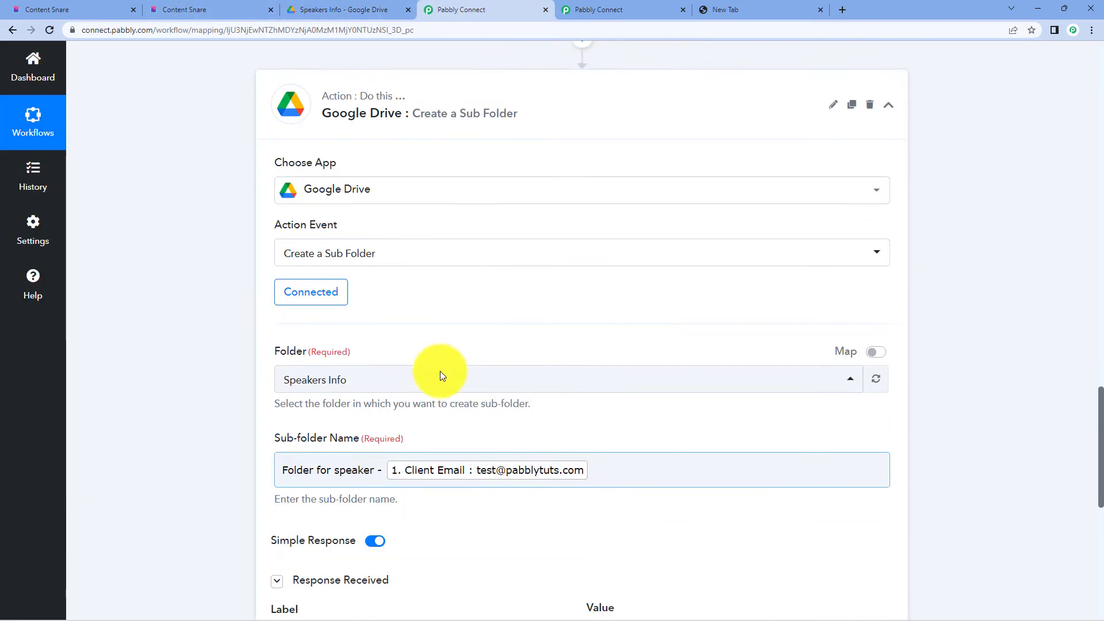
scroll(437, 376, "up", 5)
scroll(437, 379, "down", 10)
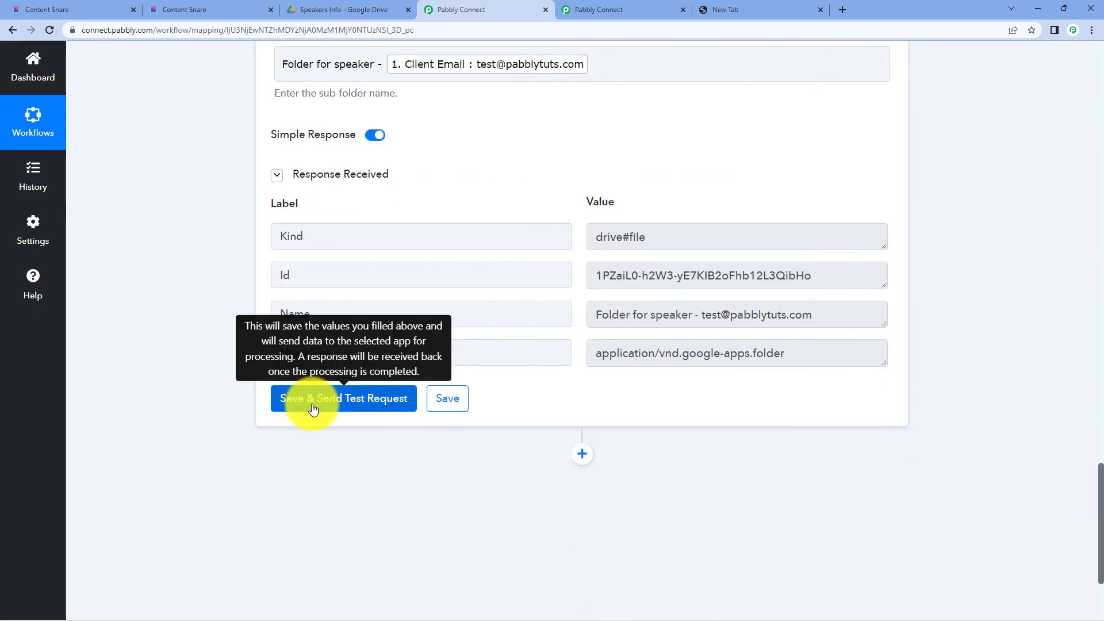
left_click(314, 409)
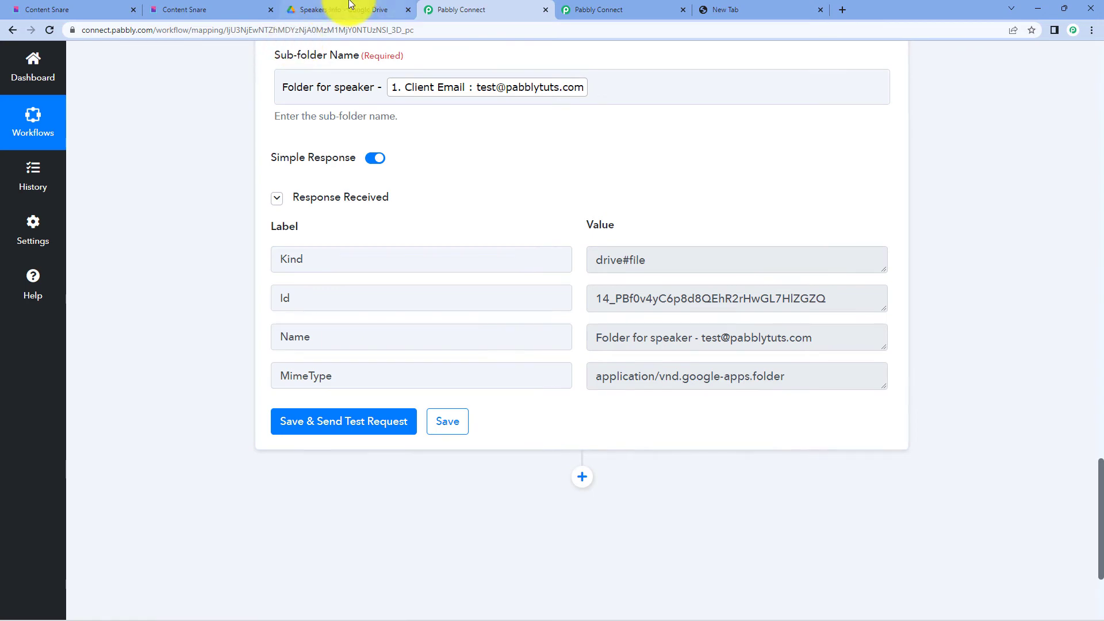
- Confirm the speaker's new folder exists in Speakers Info on Google Drive
left_click(350, 7)
double_click(291, 183)
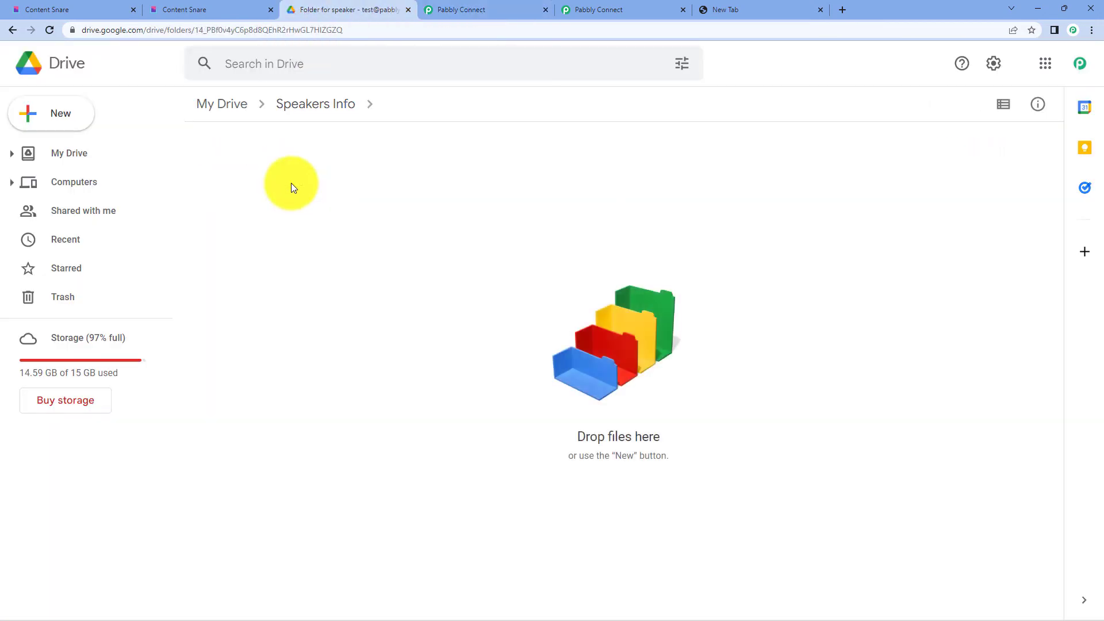
left_click(471, 7)
scroll(544, 259, "up", 3)
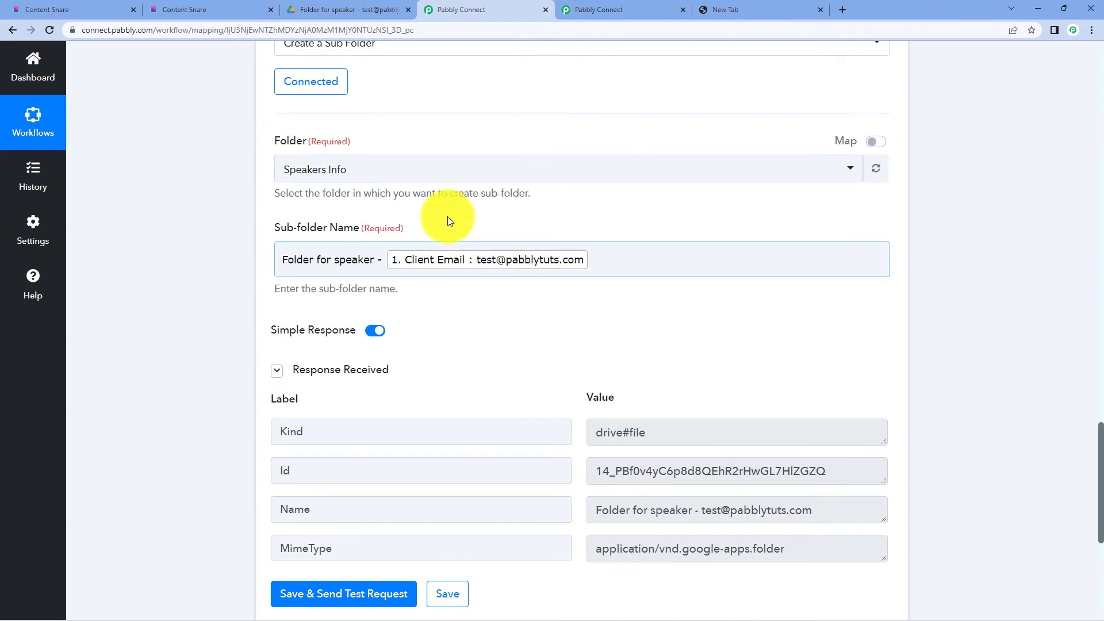
left_click(324, 9)
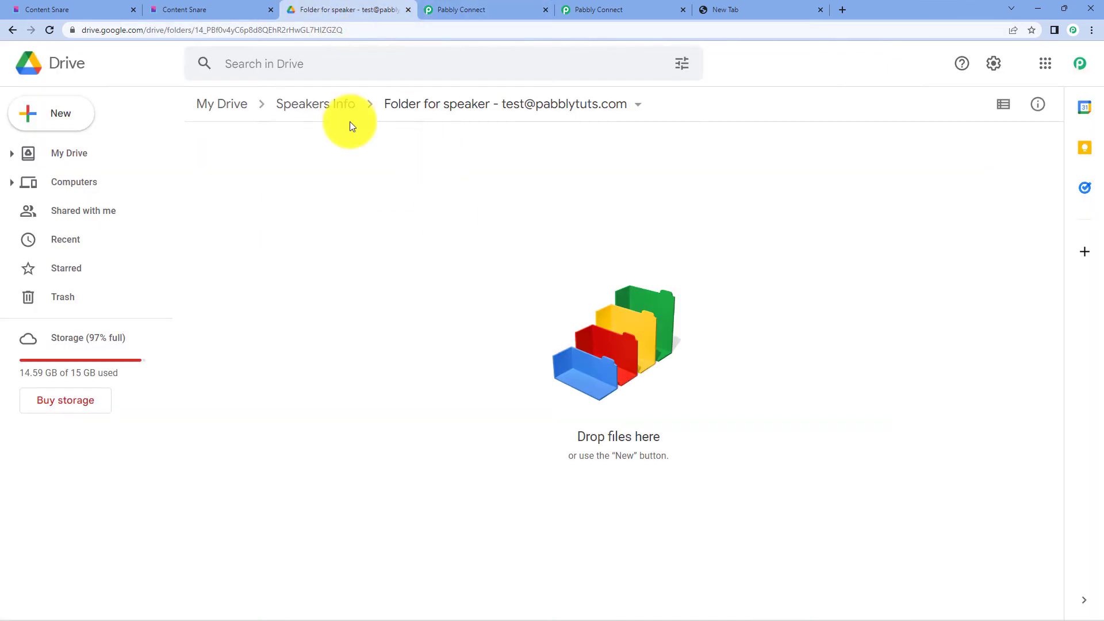
left_click(16, 36)
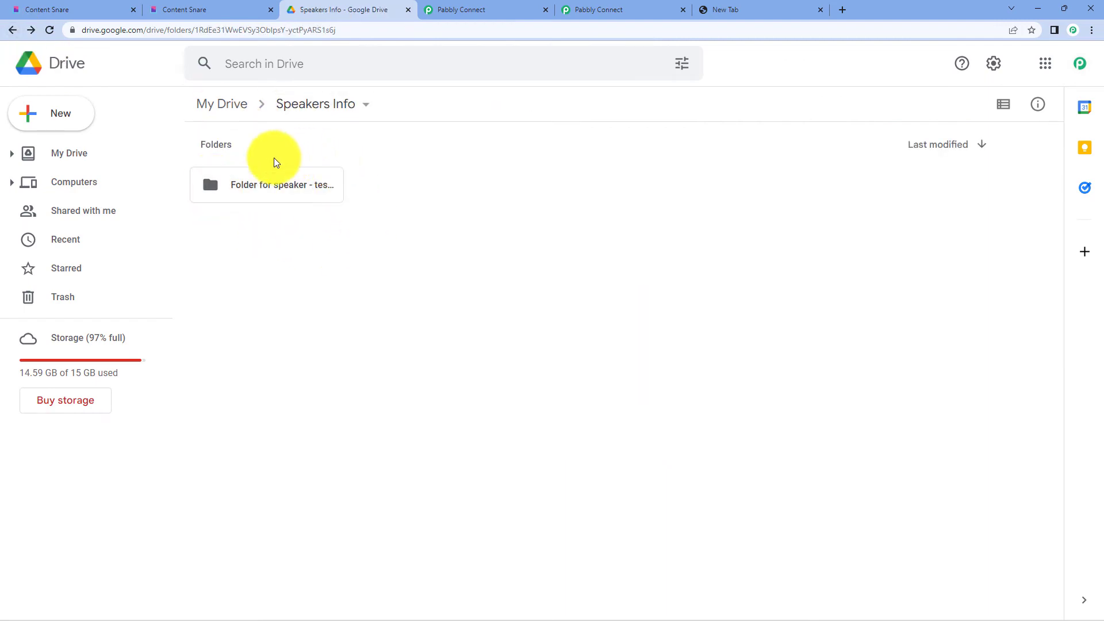
left_click(454, 15)
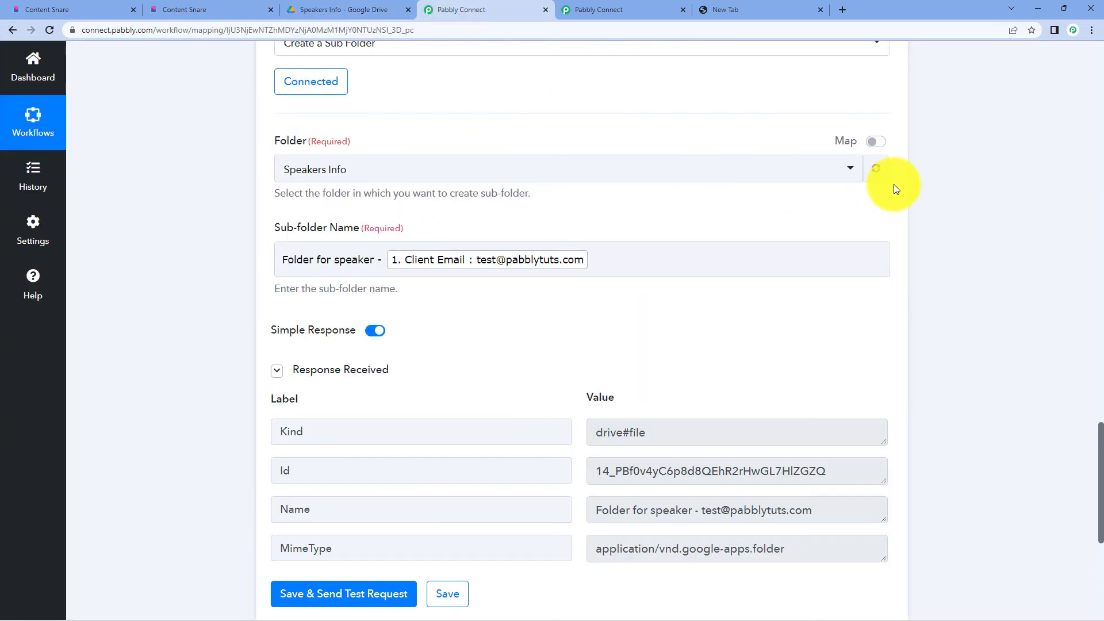
- Collapse the Search Folder step and begin cloning the Create a Sub Folder step
scroll(903, 207, "up", 3)
scroll(537, 251, "up", 10)
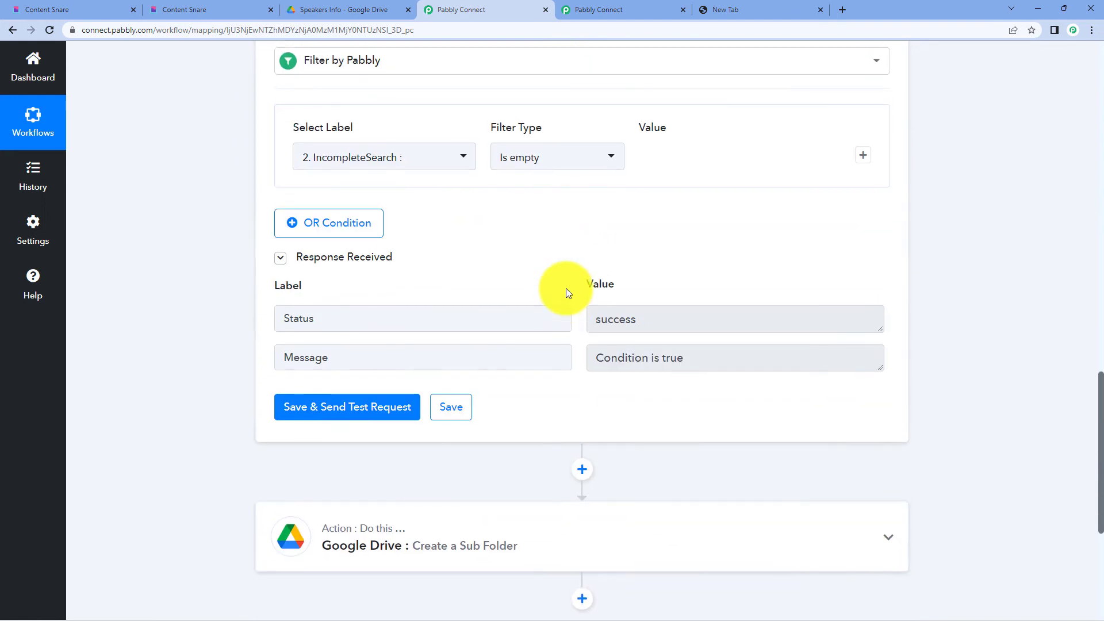
scroll(537, 423, "up", 9)
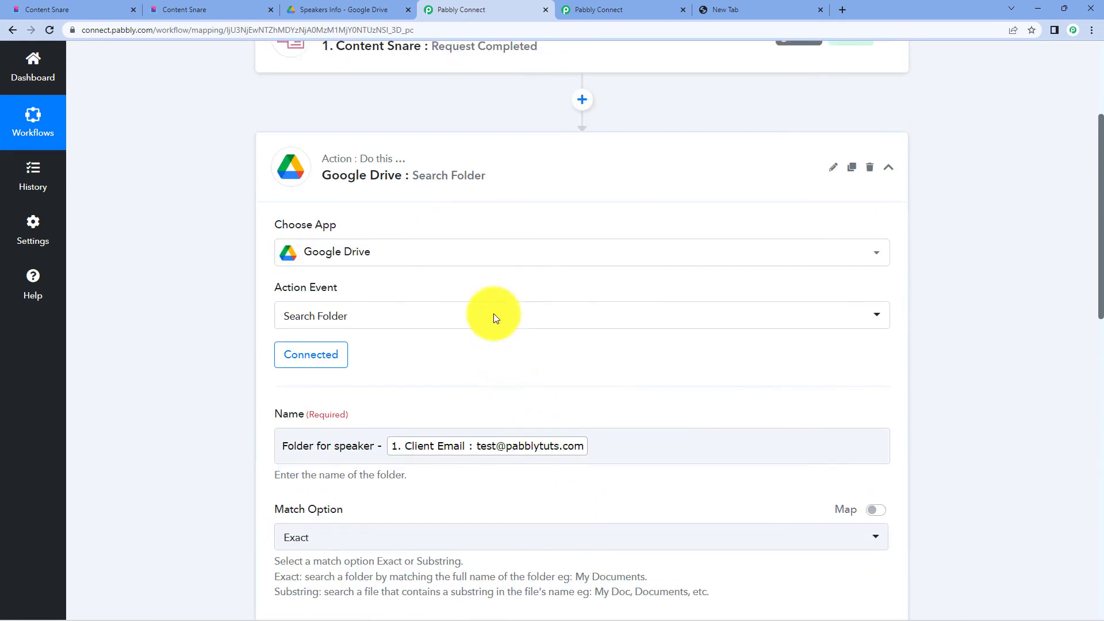
left_click(447, 184)
scroll(1060, 227, "down", 3)
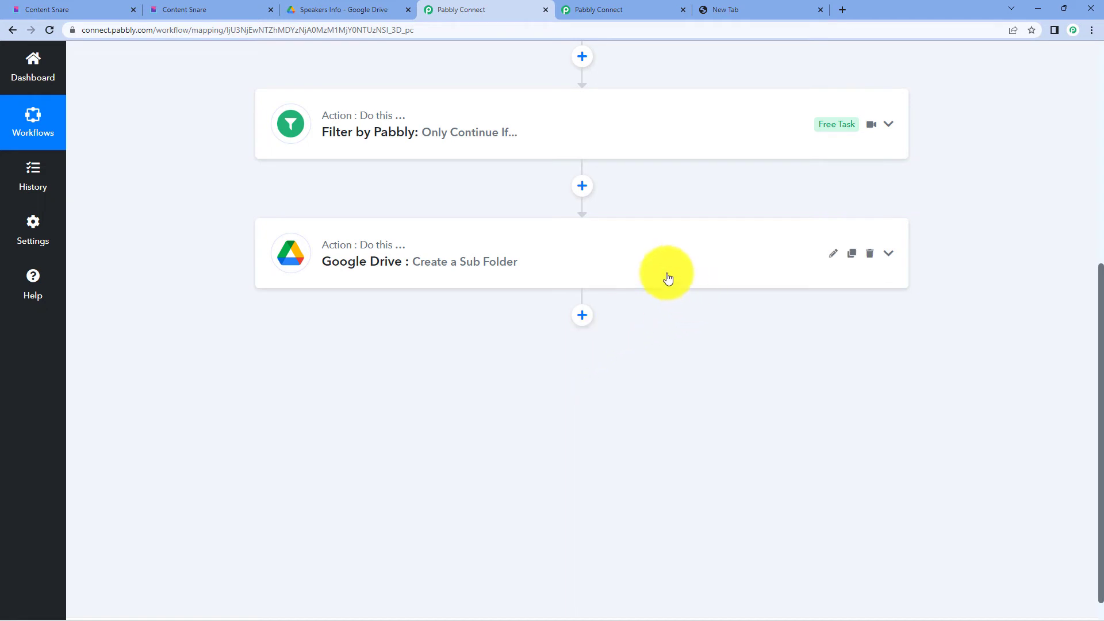
left_click(852, 259)
- Confirm the clone and rename the copied step 5 to 'Create a Folder for video'
left_click(525, 394)
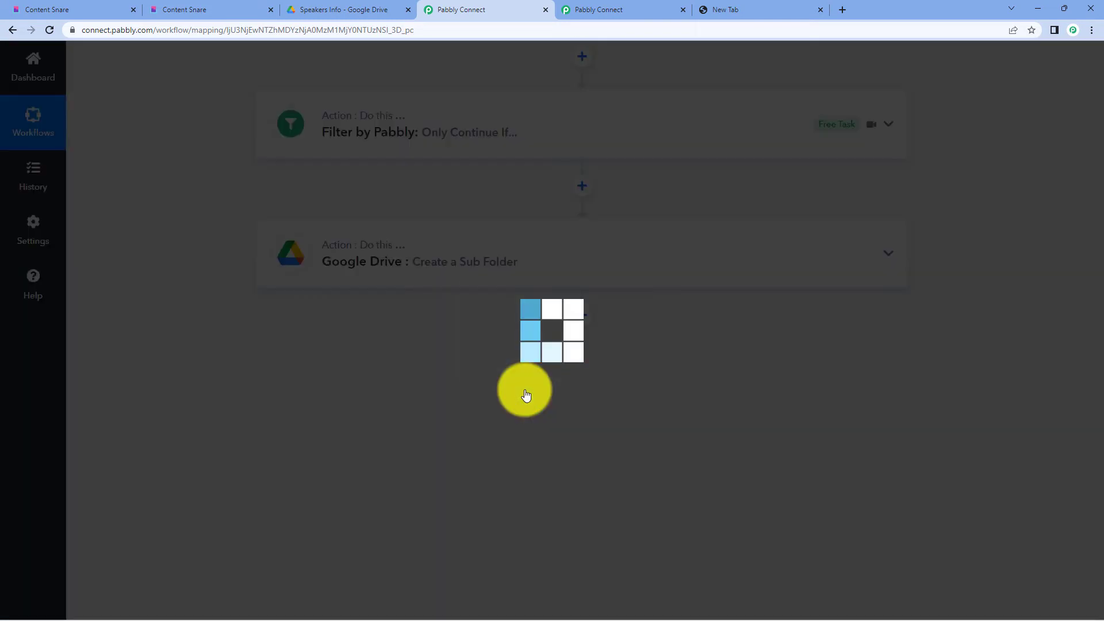
left_click(525, 395)
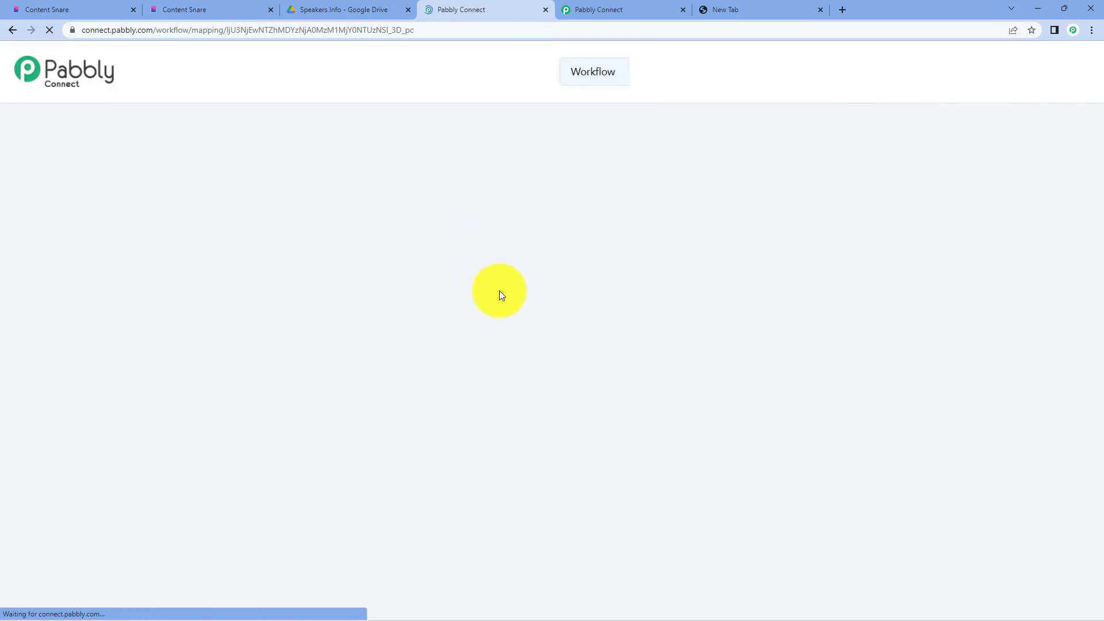
scroll(500, 291, "down", 15)
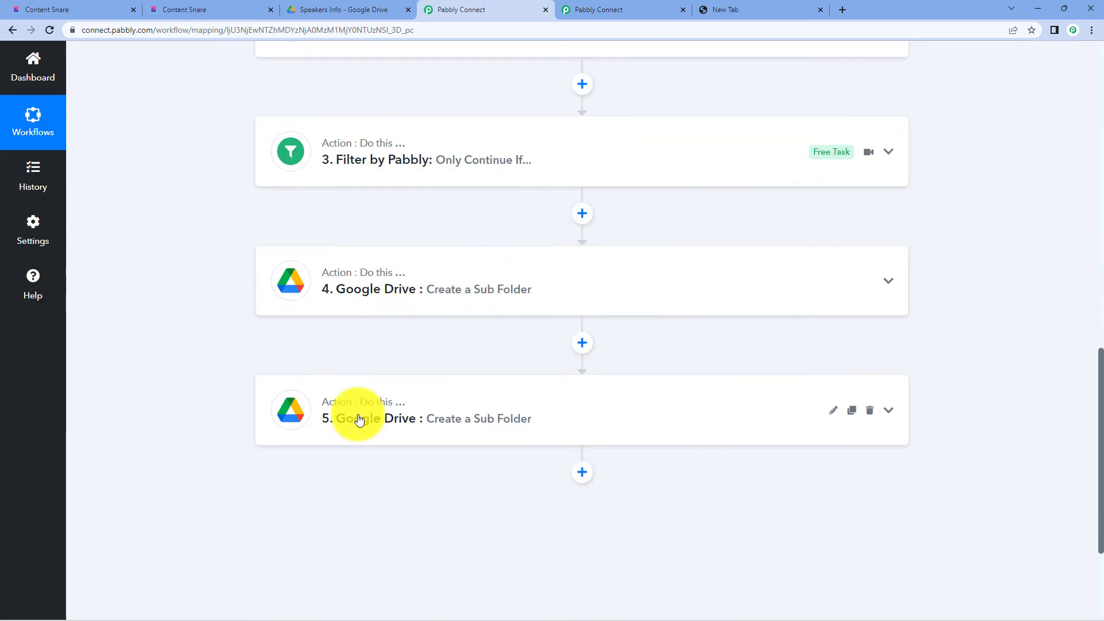
scroll(520, 408, "down", 2)
left_click(832, 295)
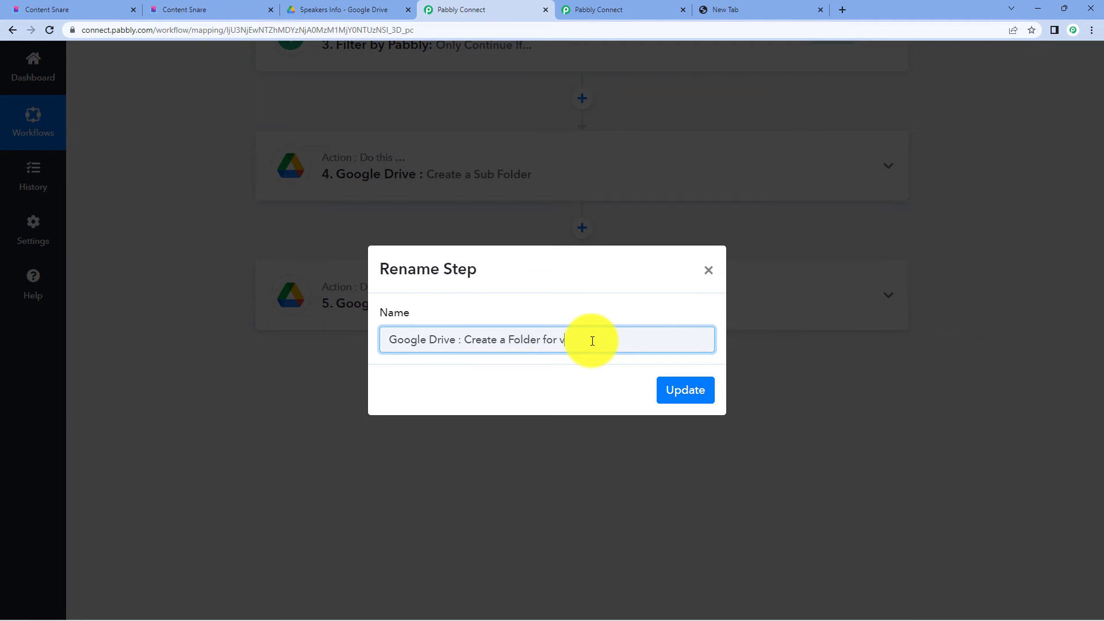
left_click(685, 389)
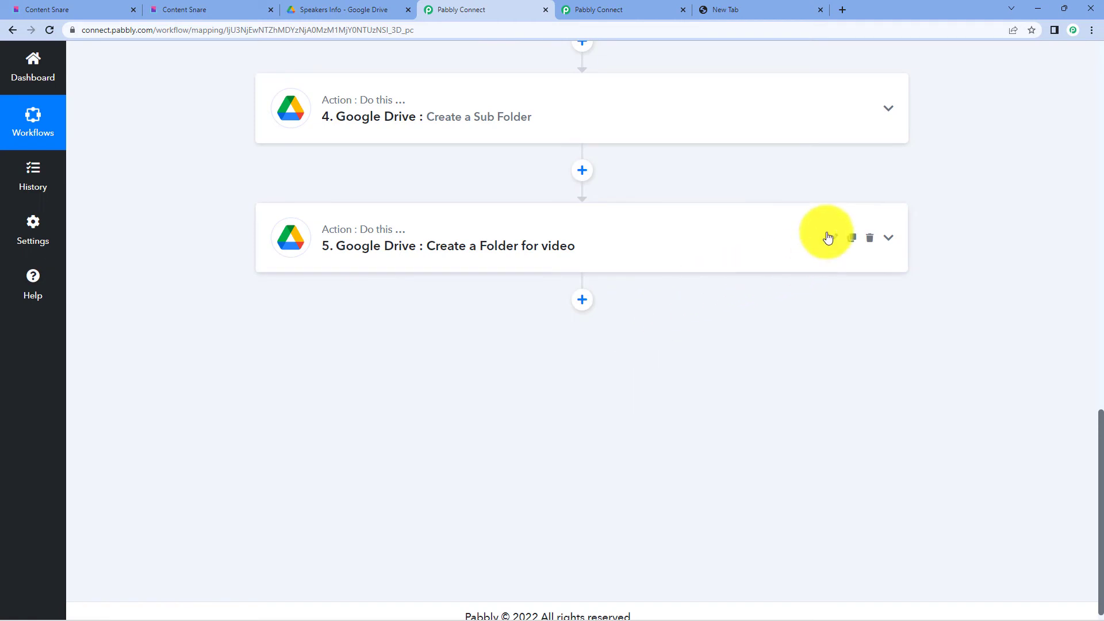
left_click(562, 242)
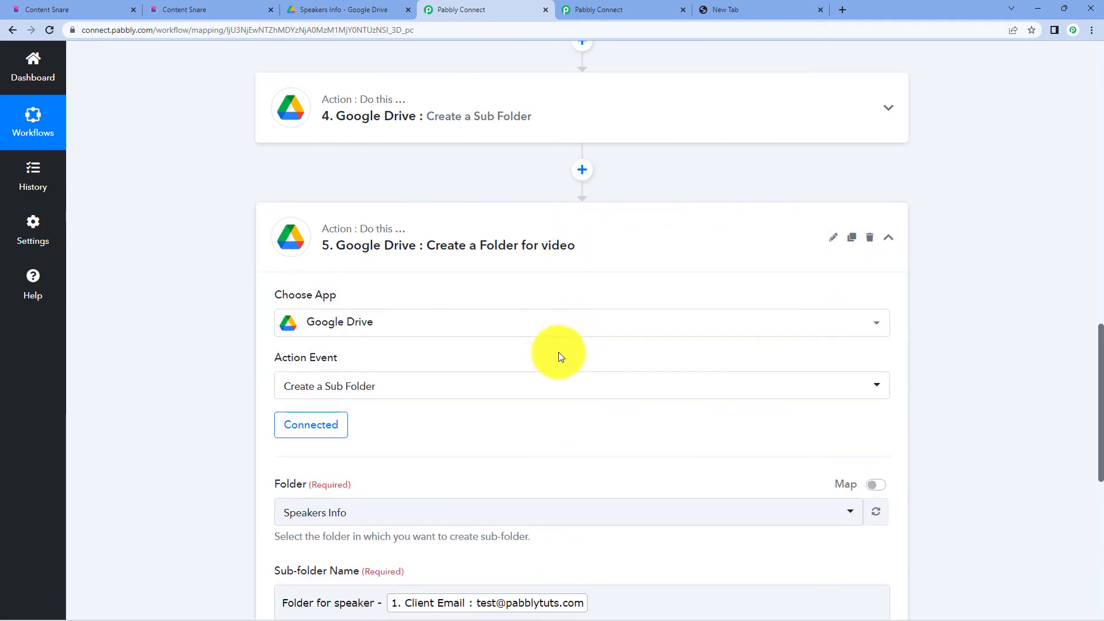
scroll(556, 348, "down", 5)
scroll(311, 212, "up", 3)
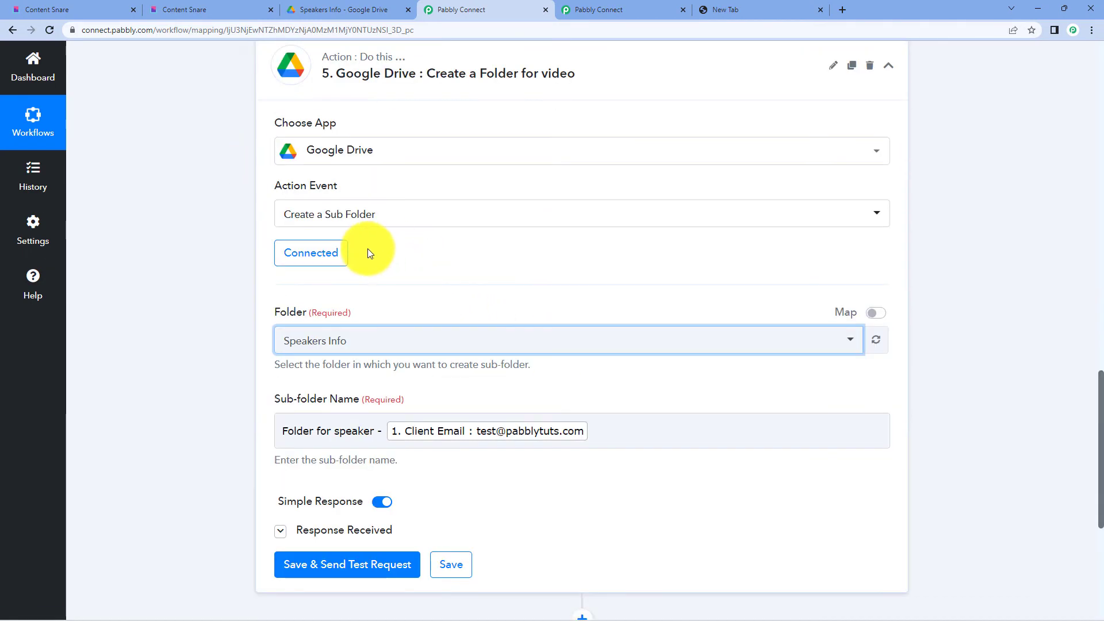
left_click(308, 255)
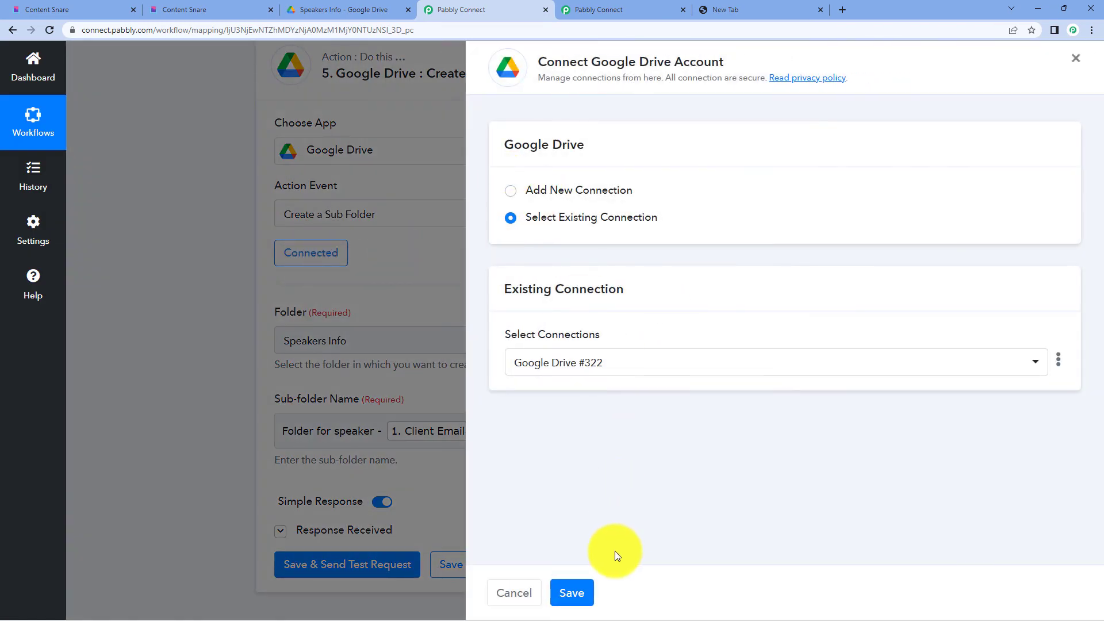
left_click(571, 592)
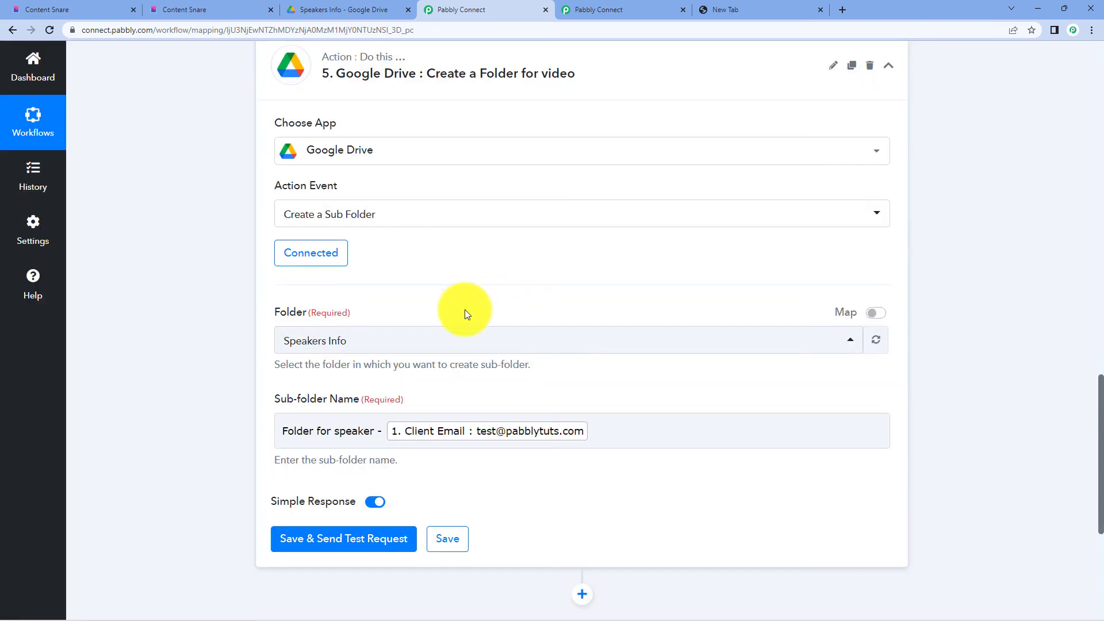
left_click(316, 10)
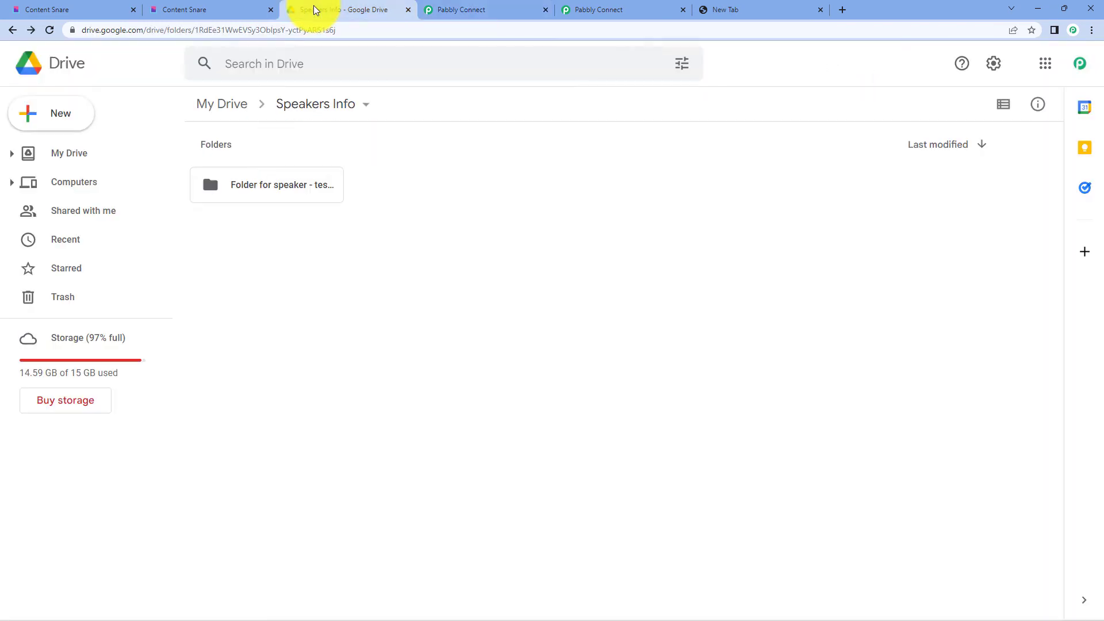
double_click(290, 191)
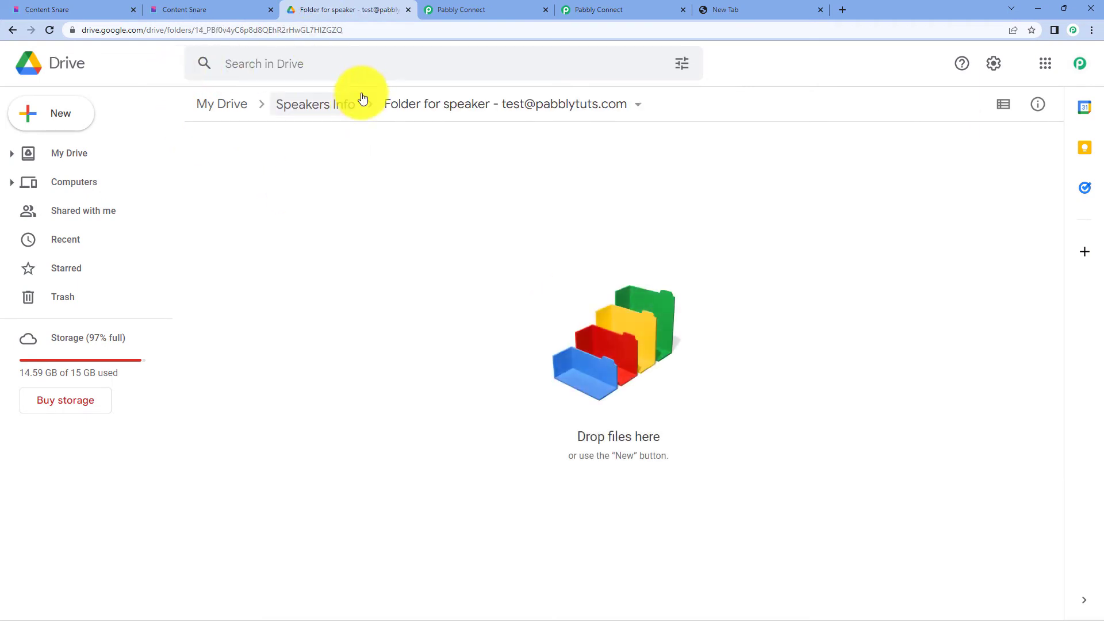
left_click(446, 6)
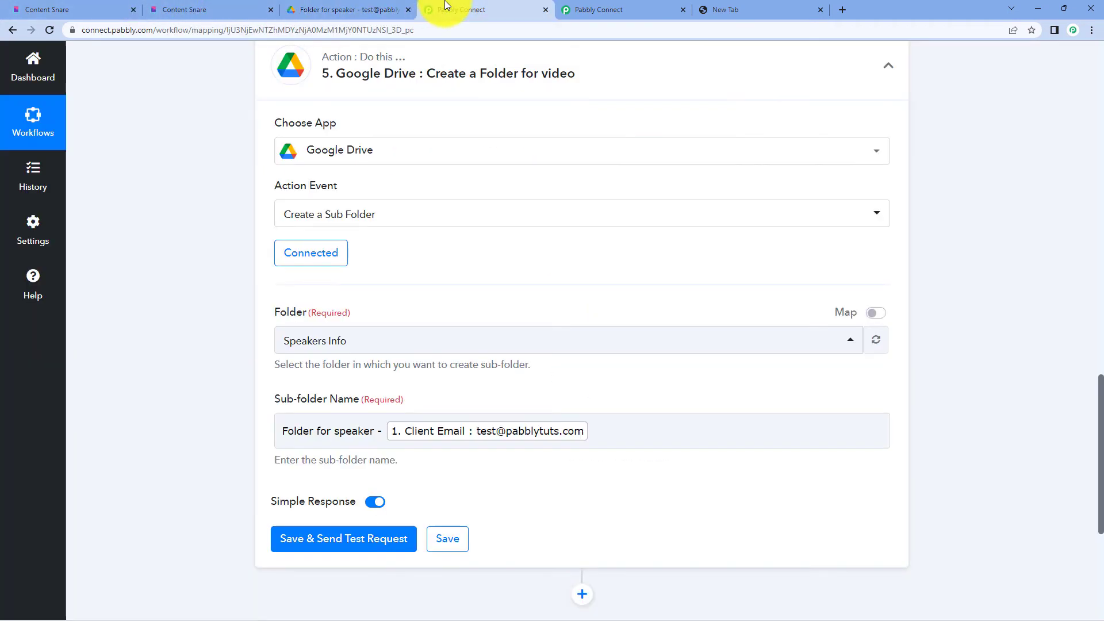
- Map step 5's parent Folder to step 4's folder Id
left_click(877, 312)
left_click(500, 339)
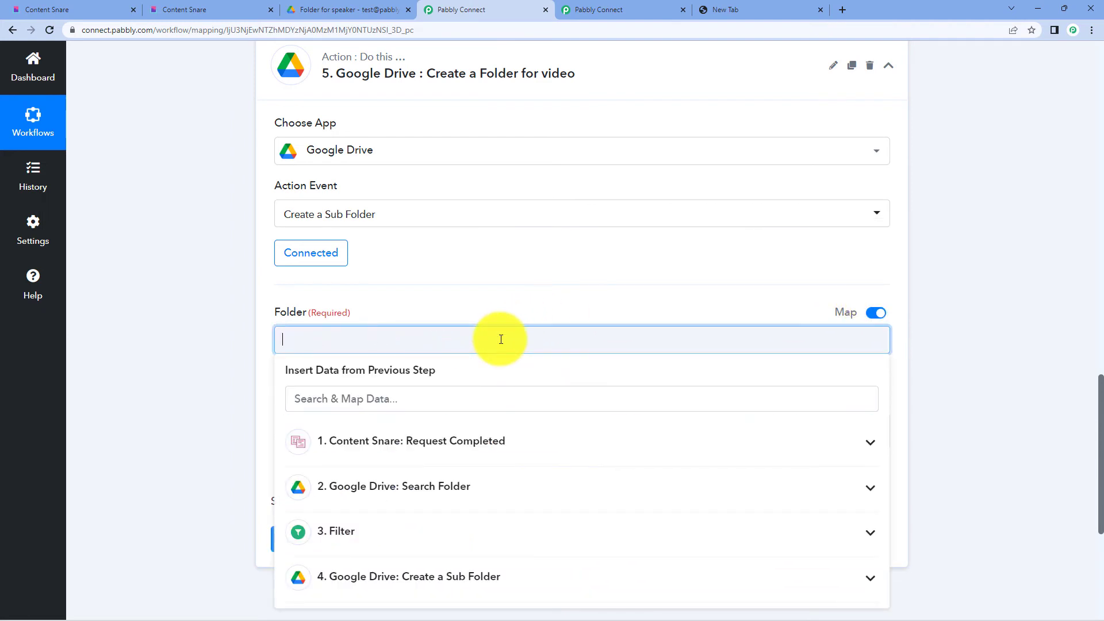
left_click(1037, 246)
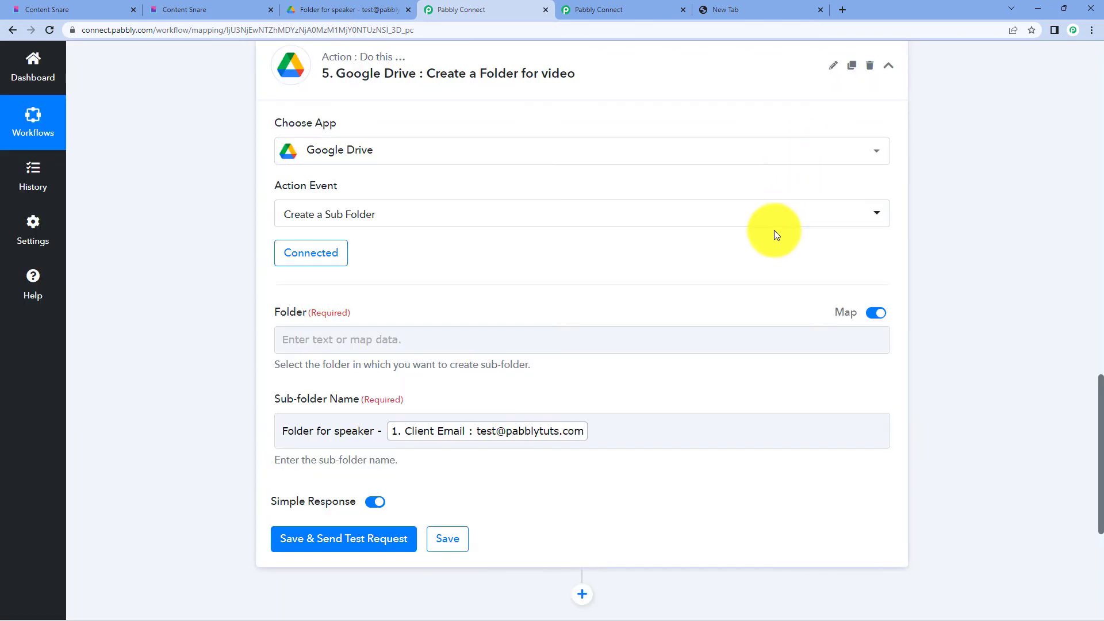
scroll(282, 230, "down", 2)
left_click(283, 229)
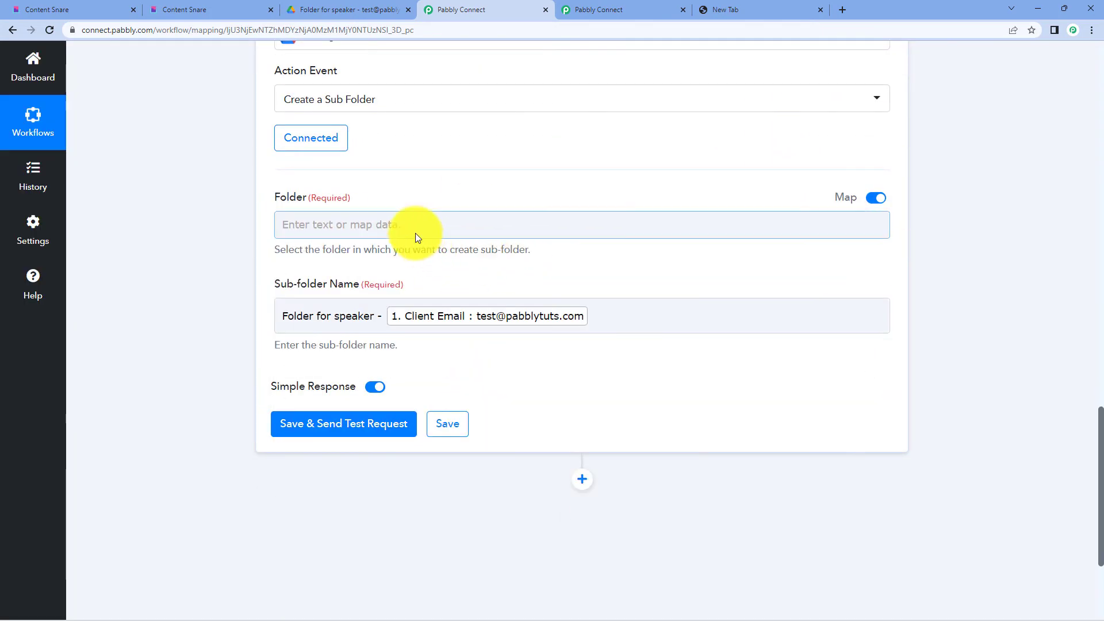
left_click(394, 221)
left_click(624, 449)
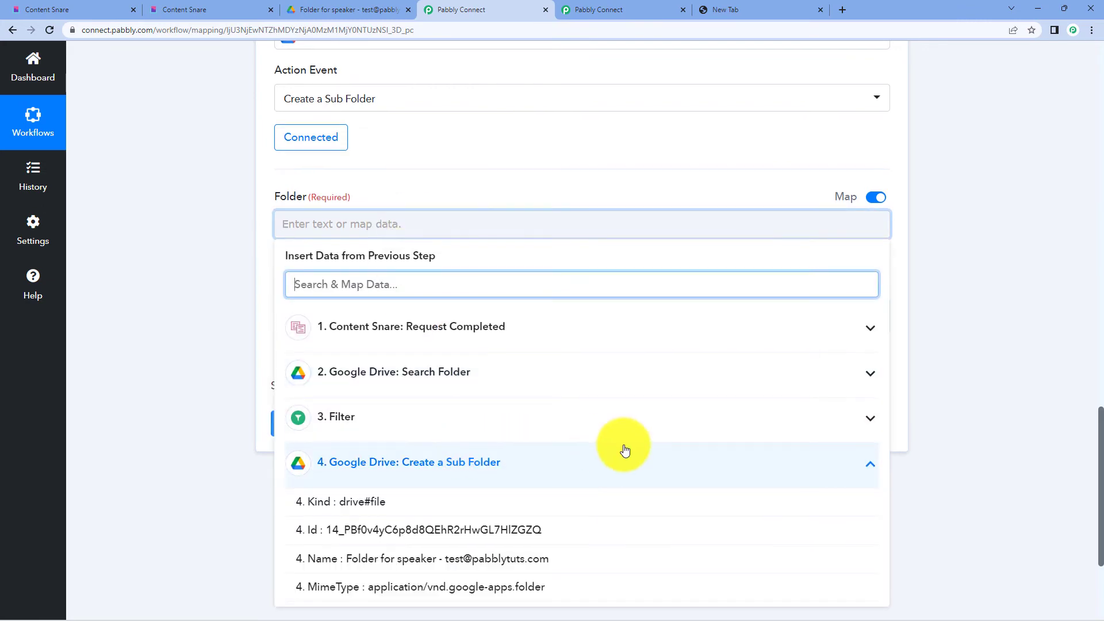
scroll(528, 416, "down", 2)
left_click(405, 416)
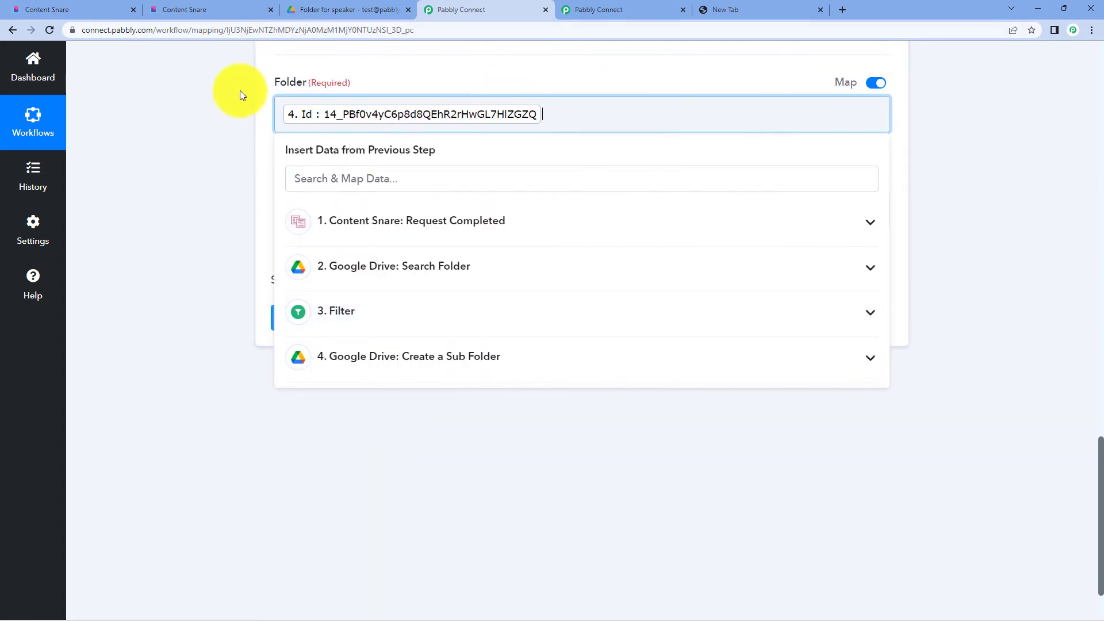
left_click(1033, 167)
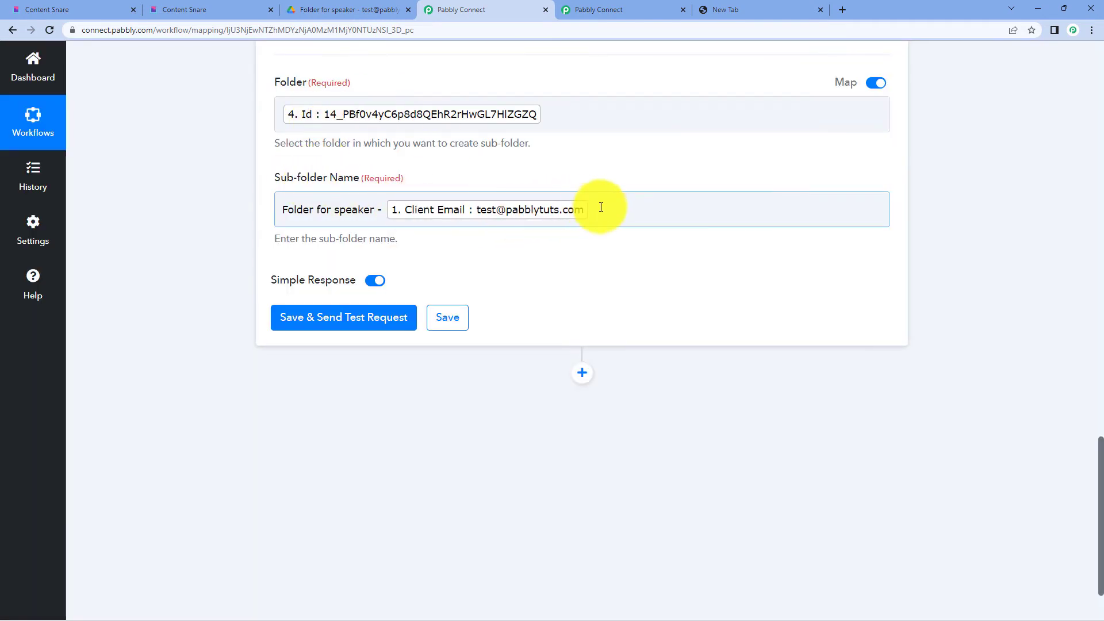
- Change the sub-folder name to 'Folder for Video' and send a test request
left_click(599, 207)
key("BackSpace")
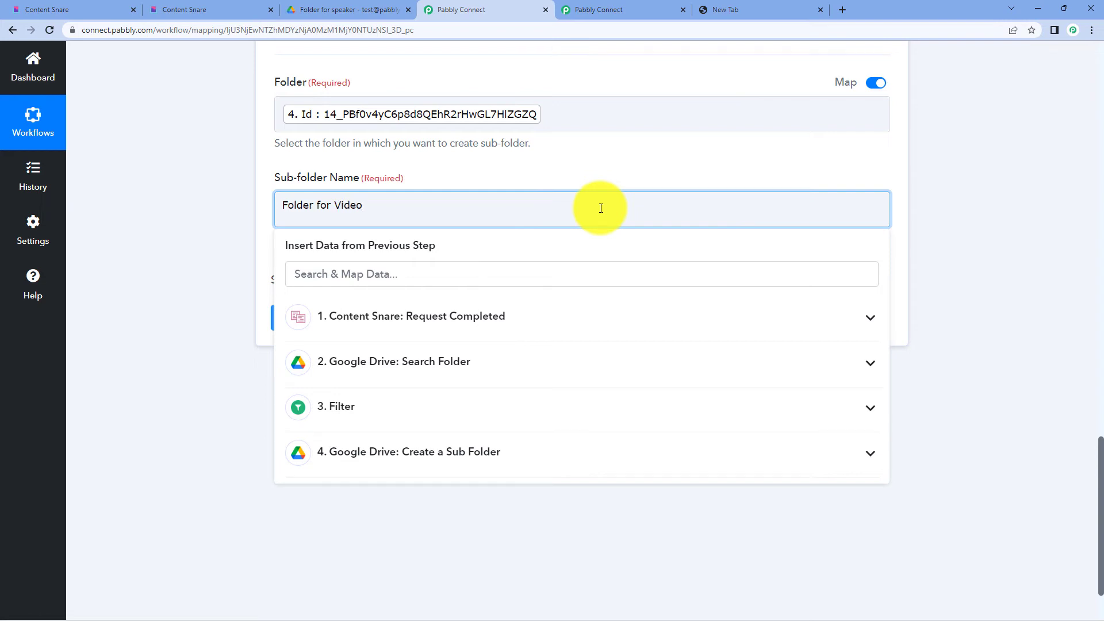
left_click(1027, 153)
left_click(354, 328)
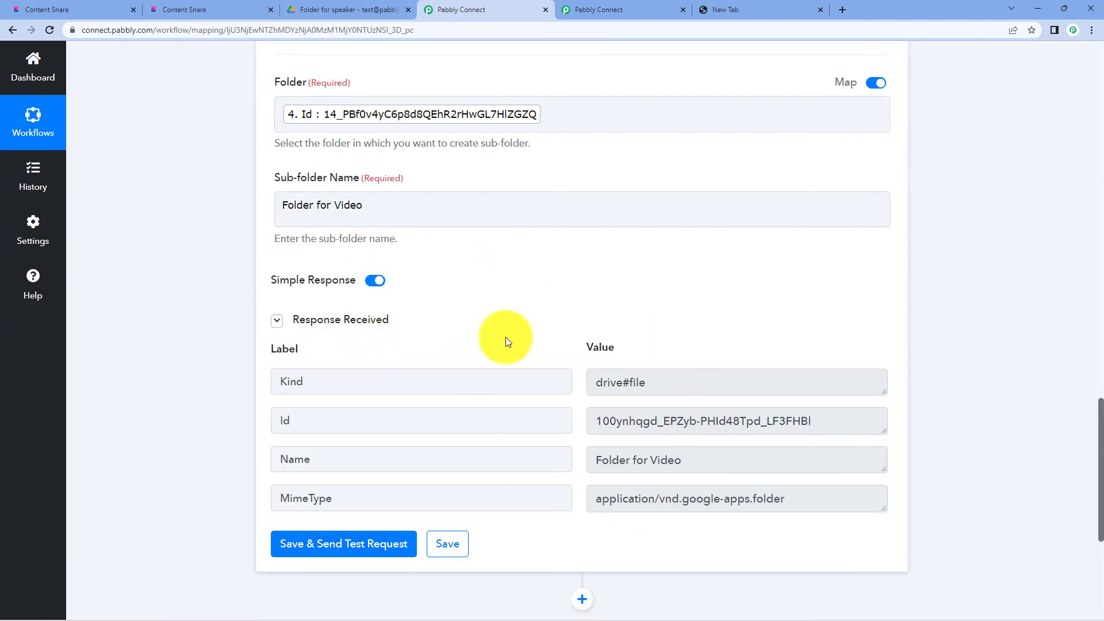
left_click(306, 9)
- Find 'Folder for Video' under Speakers Info > speaker's folder in Drive, then collapse step 5
left_click(11, 31)
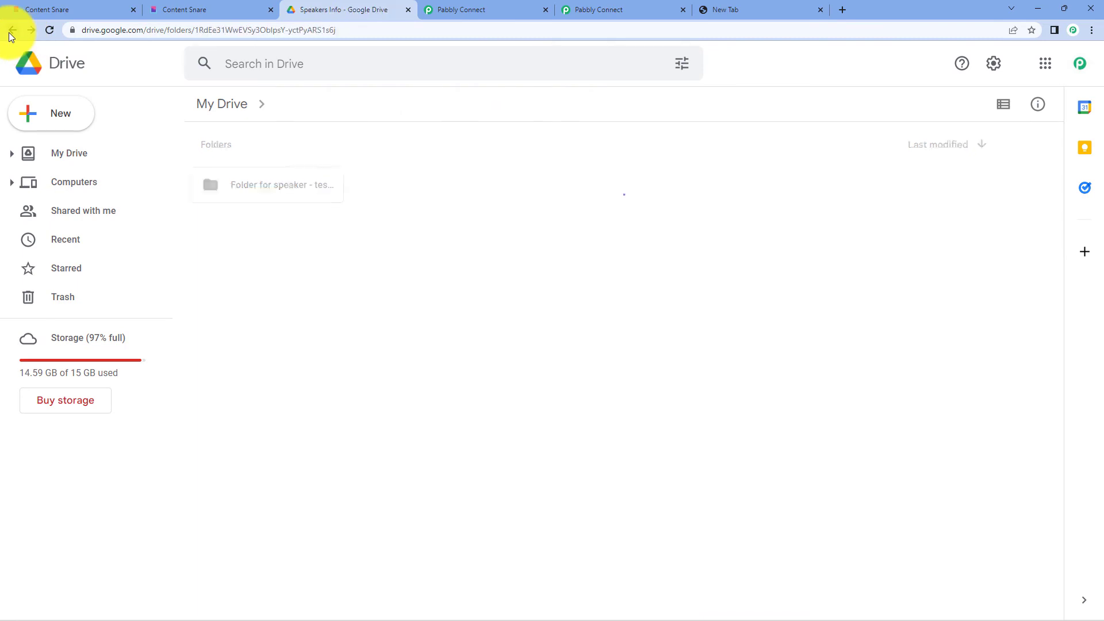
left_click(8, 32)
double_click(303, 378)
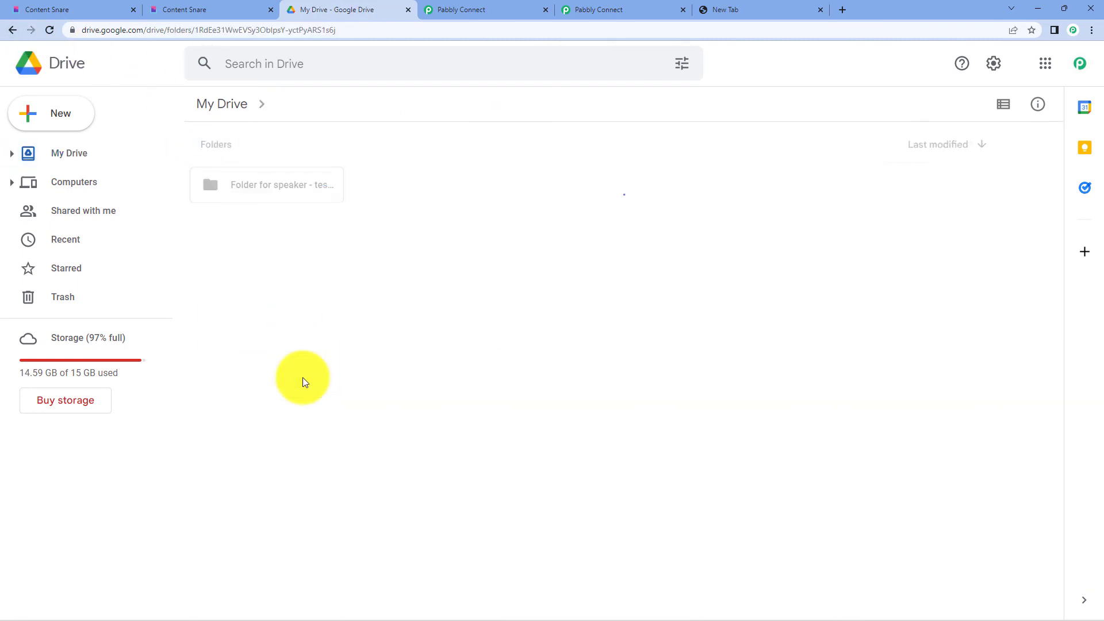
double_click(274, 197)
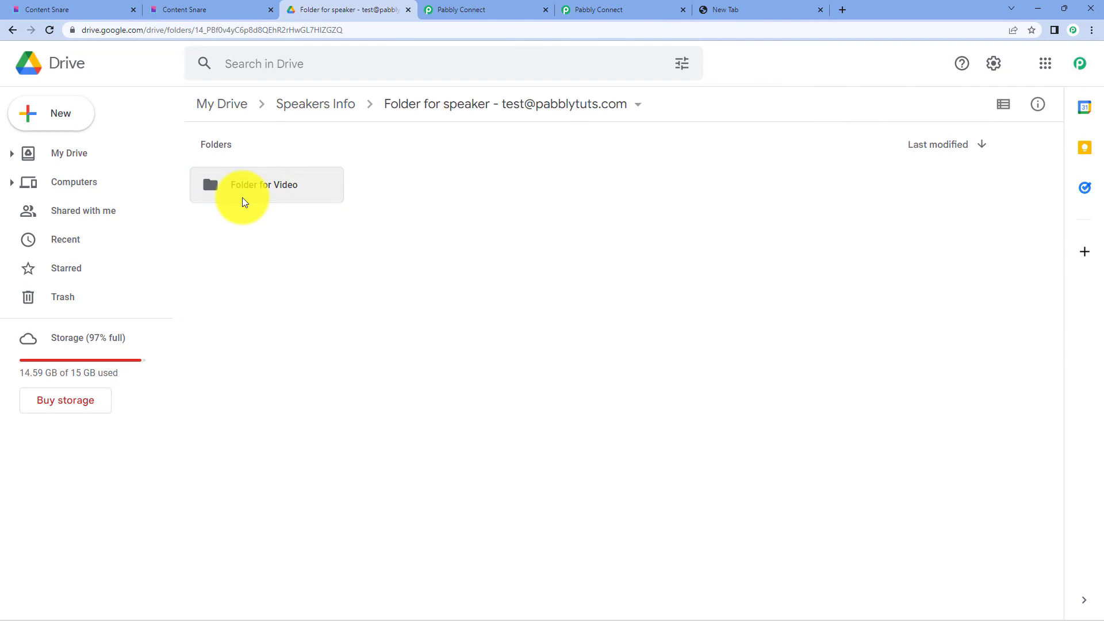
left_click(452, 8)
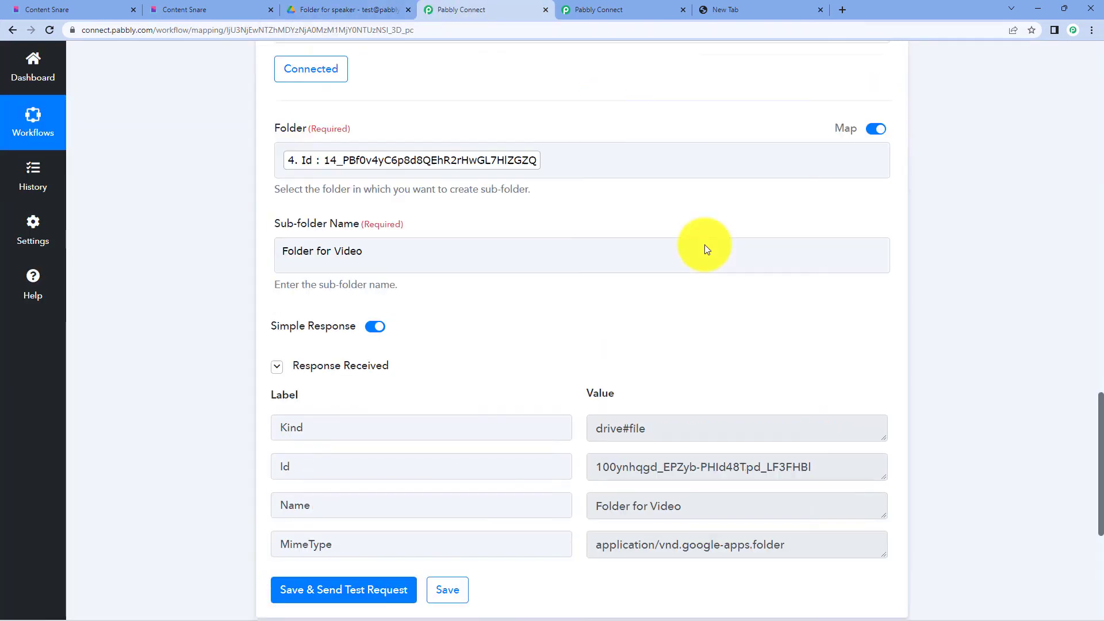
scroll(706, 249, "up", 5)
left_click(476, 182)
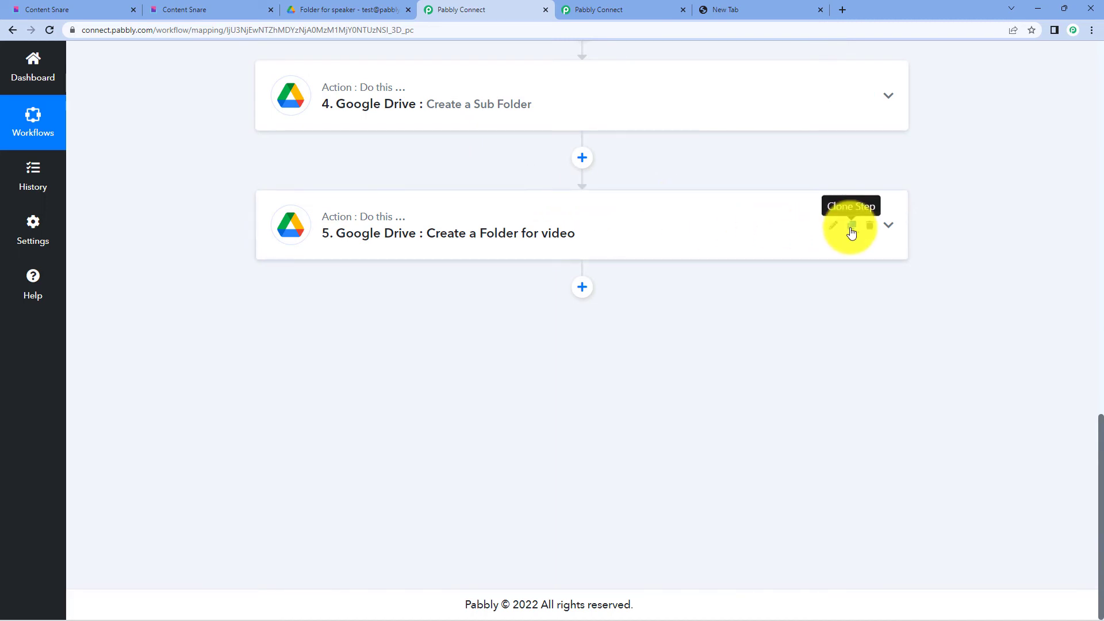
- Clone step 5 and rename the new step 6 to 'Create a Folder for Ppt'
left_click(852, 231)
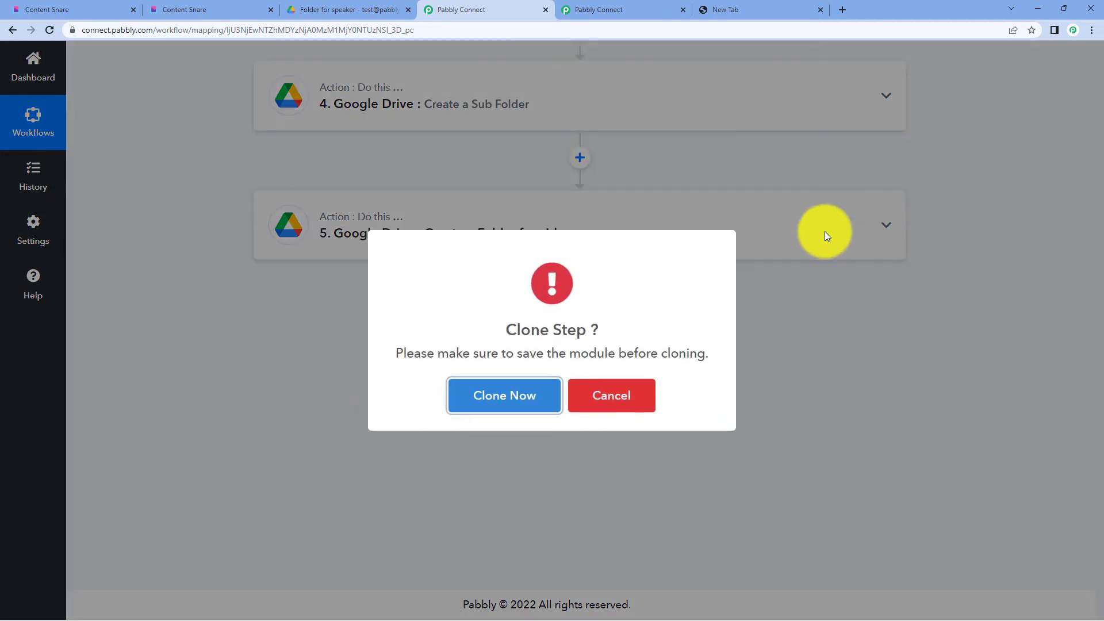
left_click(530, 398)
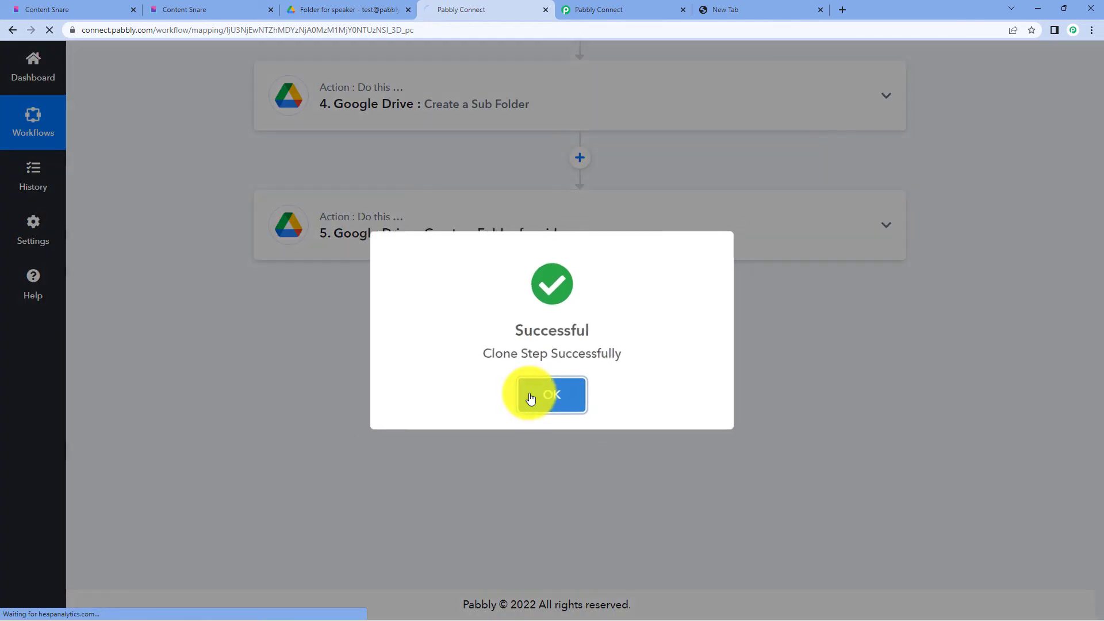
left_click(527, 395)
scroll(513, 329, "down", 10)
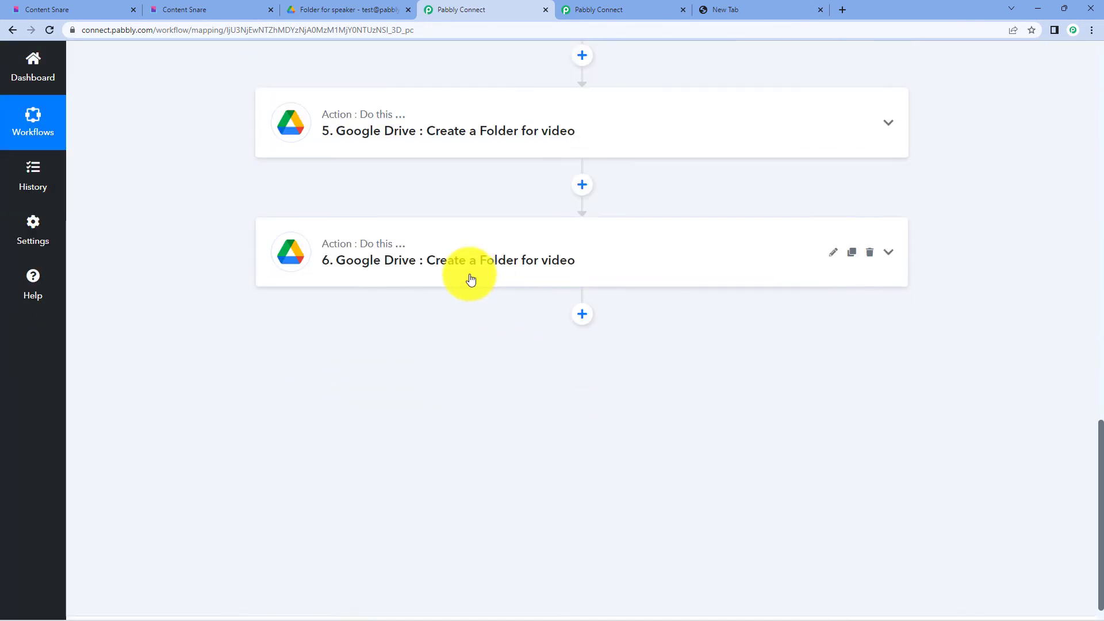
left_click(470, 279)
left_click(833, 252)
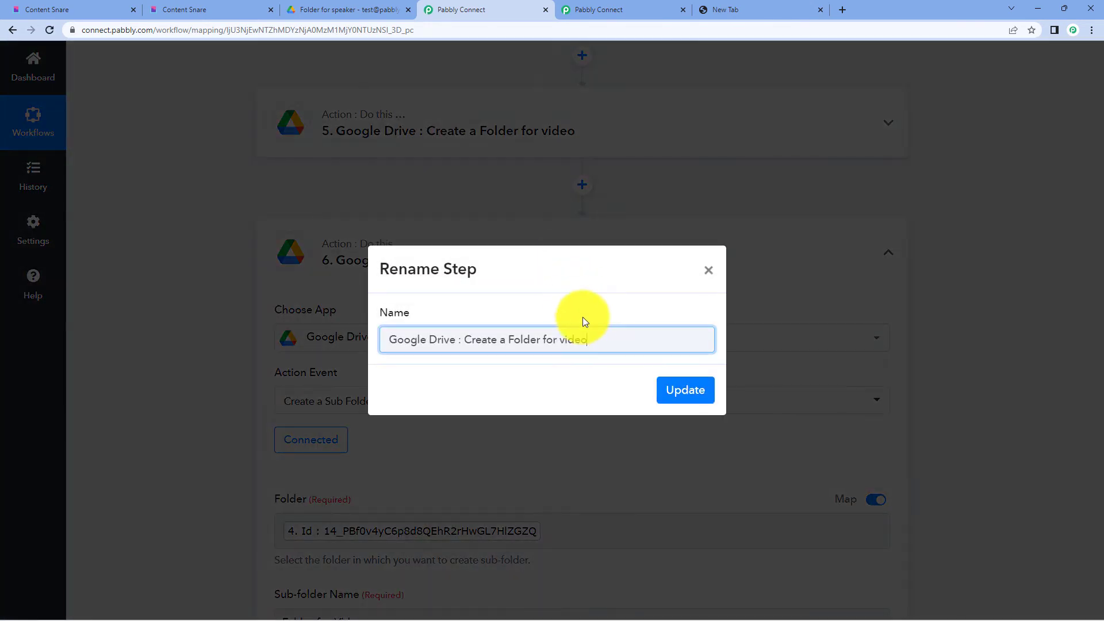
left_click_drag(599, 348, 565, 344)
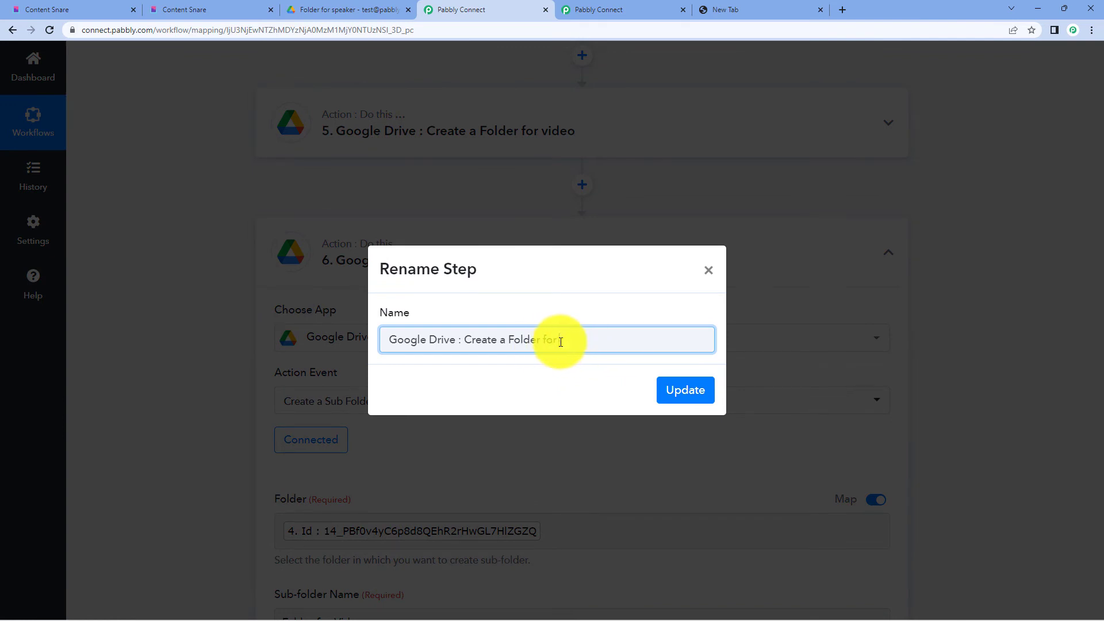
type("Ppt")
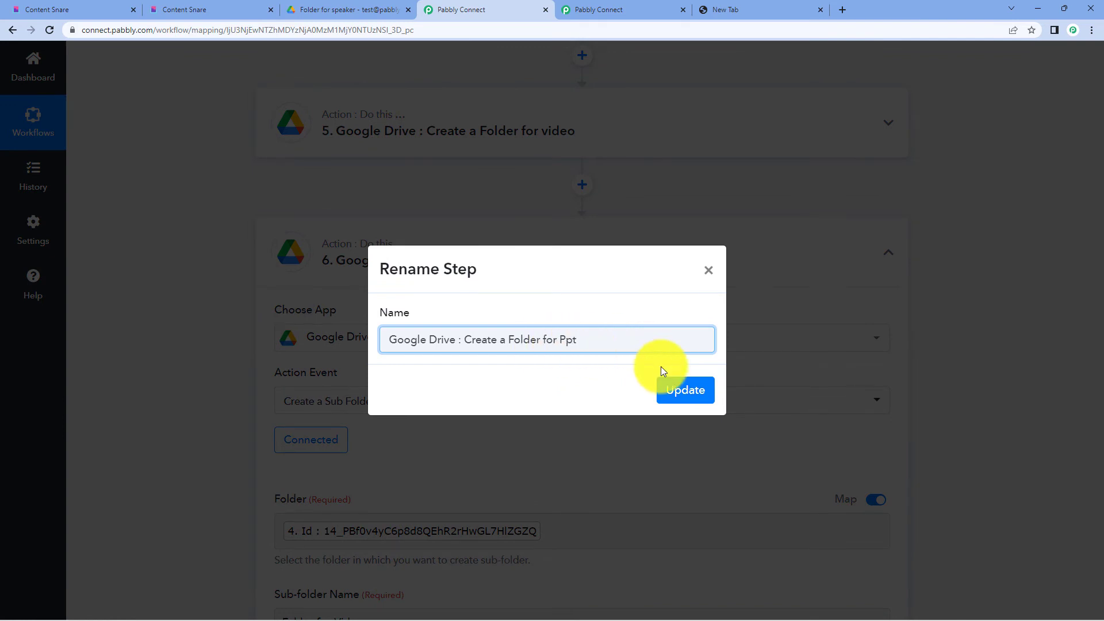
left_click(667, 386)
- Reconnect Google Drive on step 6 and enable mapping for its parent Folder
scroll(474, 338, "down", 3)
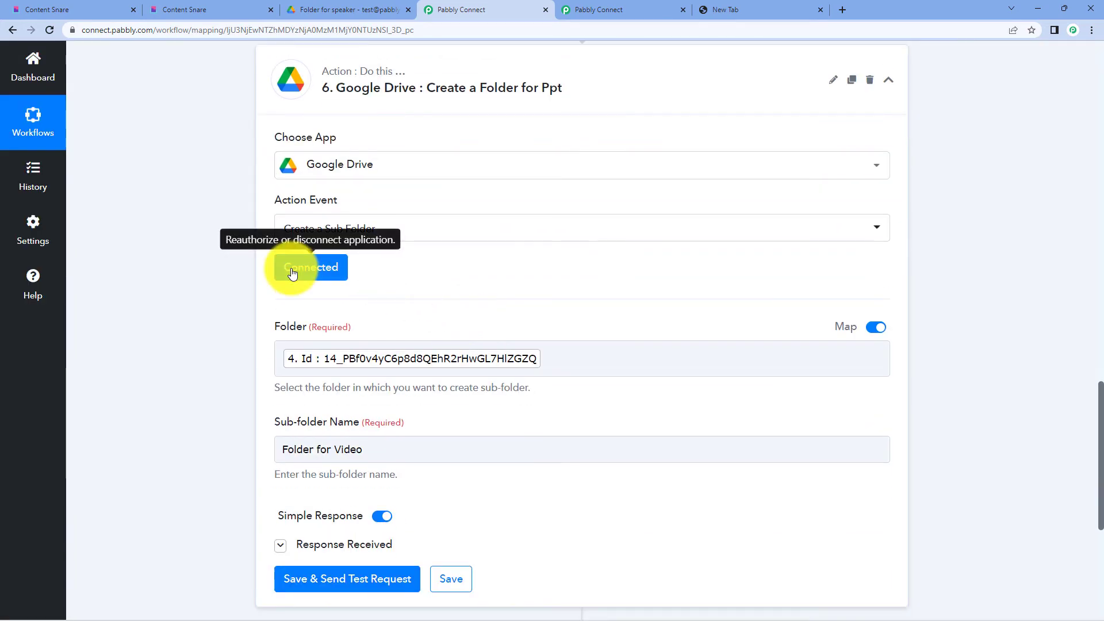
left_click(291, 267)
left_click(574, 592)
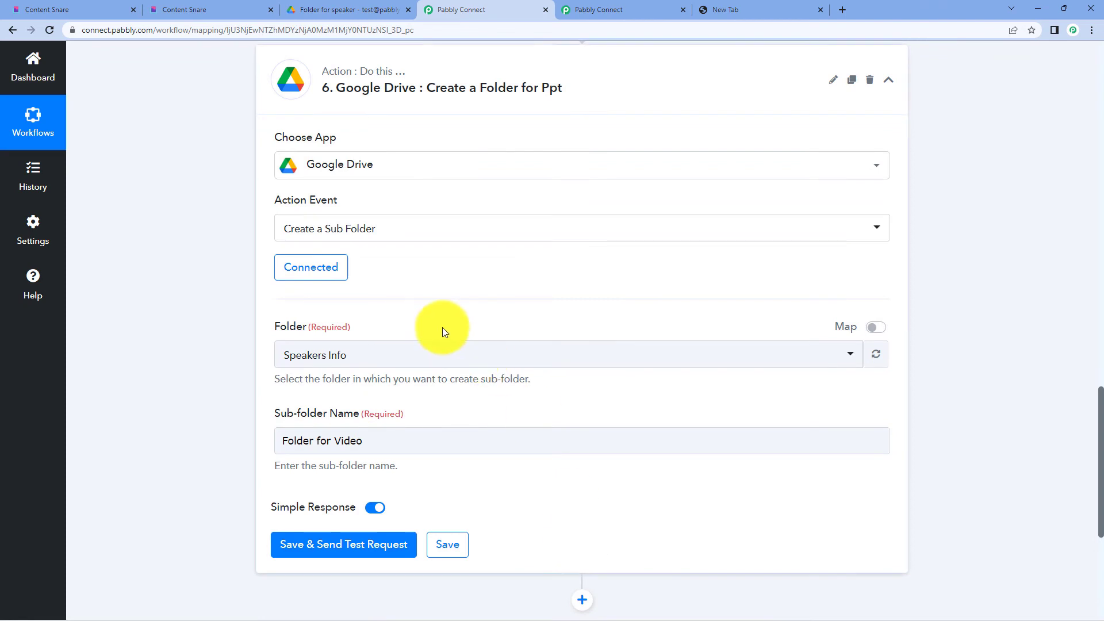
left_click(875, 327)
left_click(563, 346)
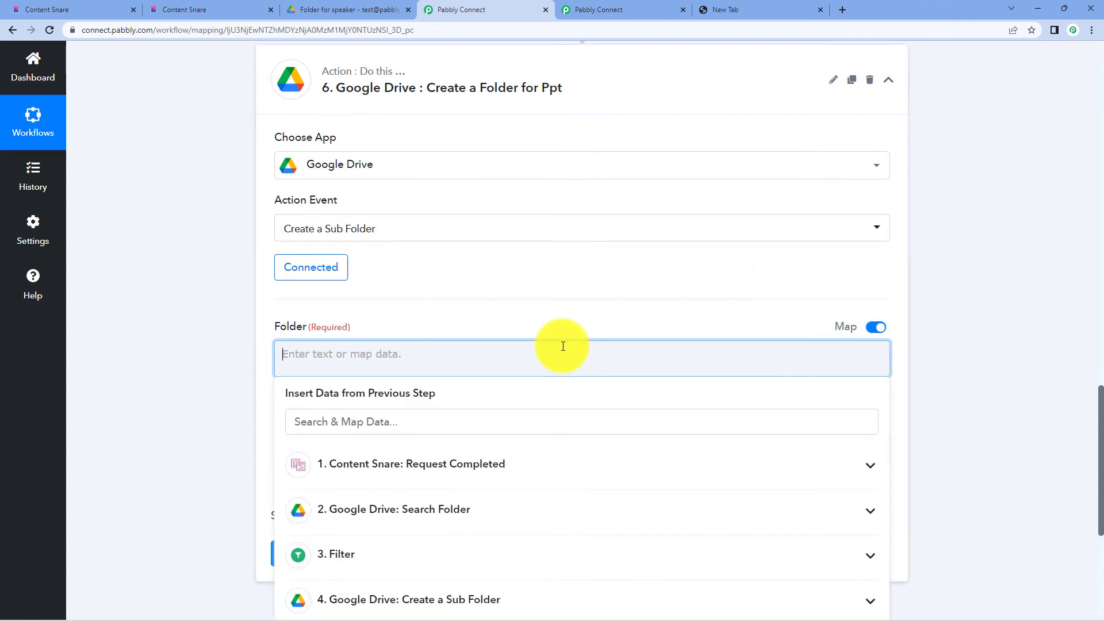
scroll(985, 237, "down", 3)
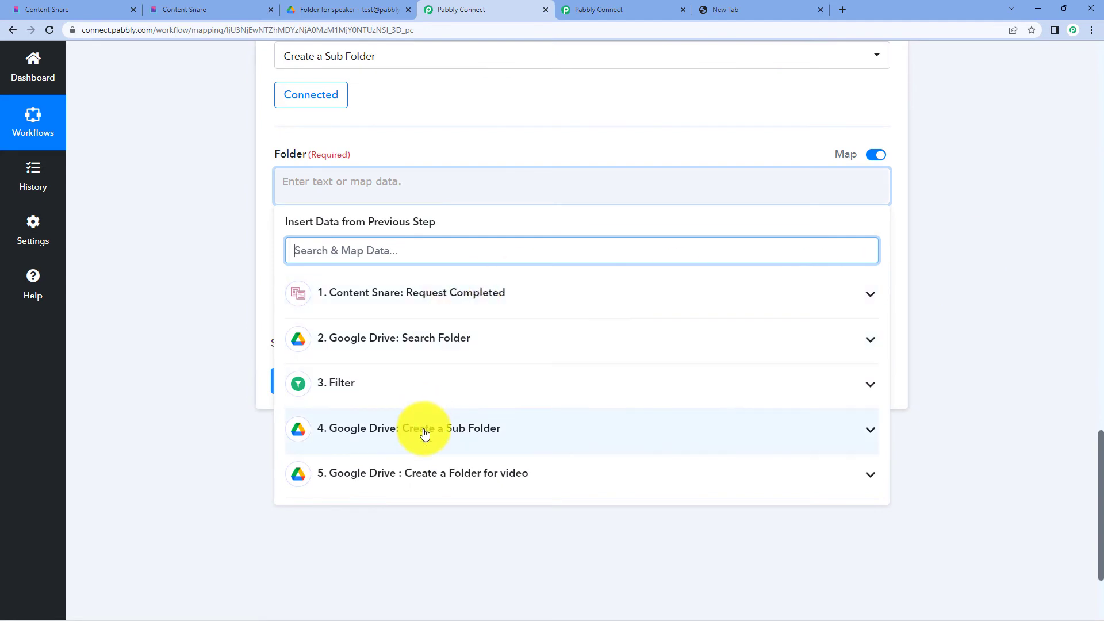
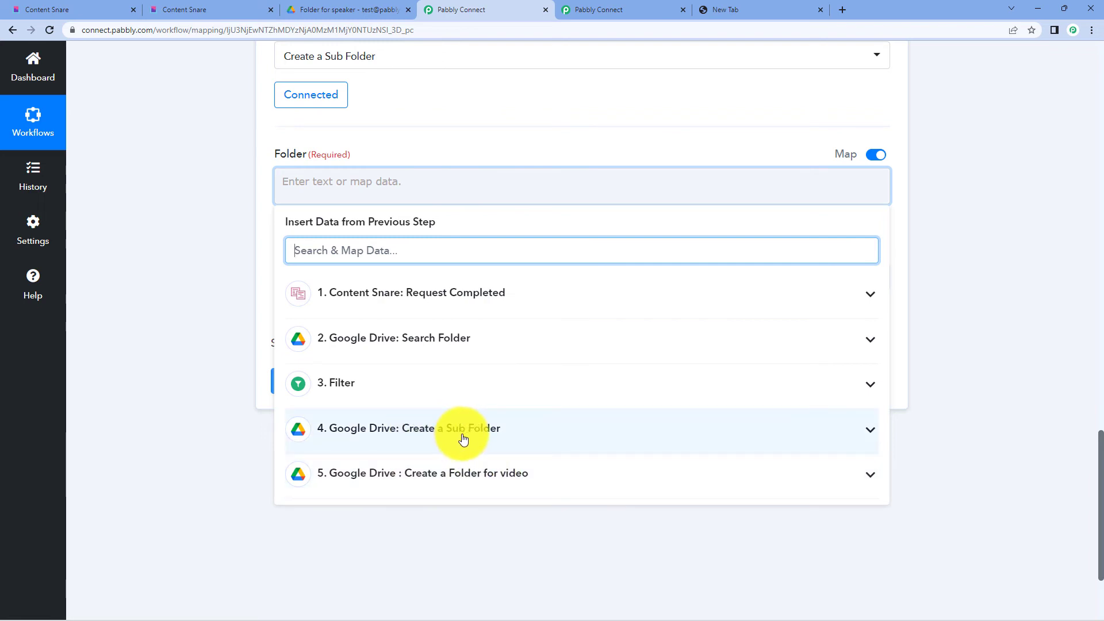
- Map step 4's folder Id as parent Folder, rename the sub-folder 'Folder for Ppt', and send a test
left_click(491, 440)
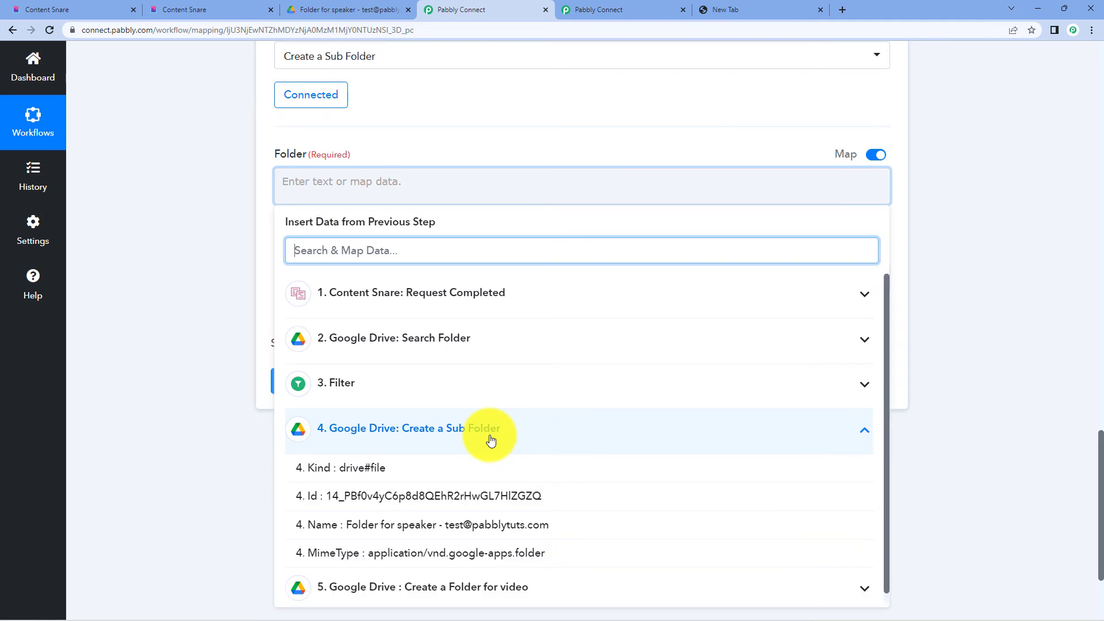
left_click(468, 493)
left_click(969, 208)
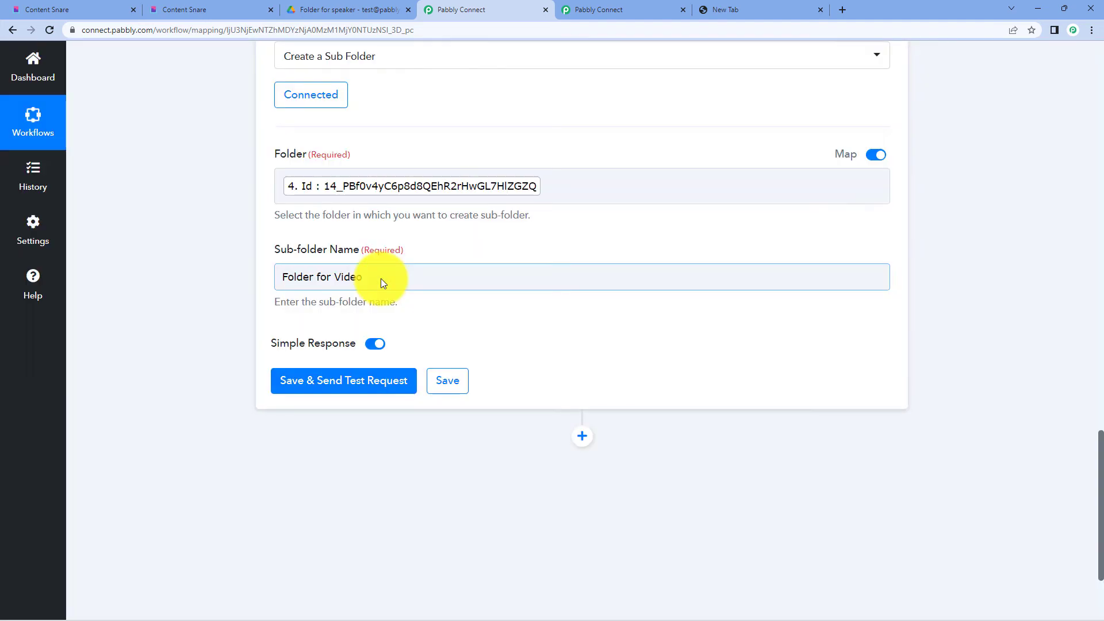
left_click(381, 279)
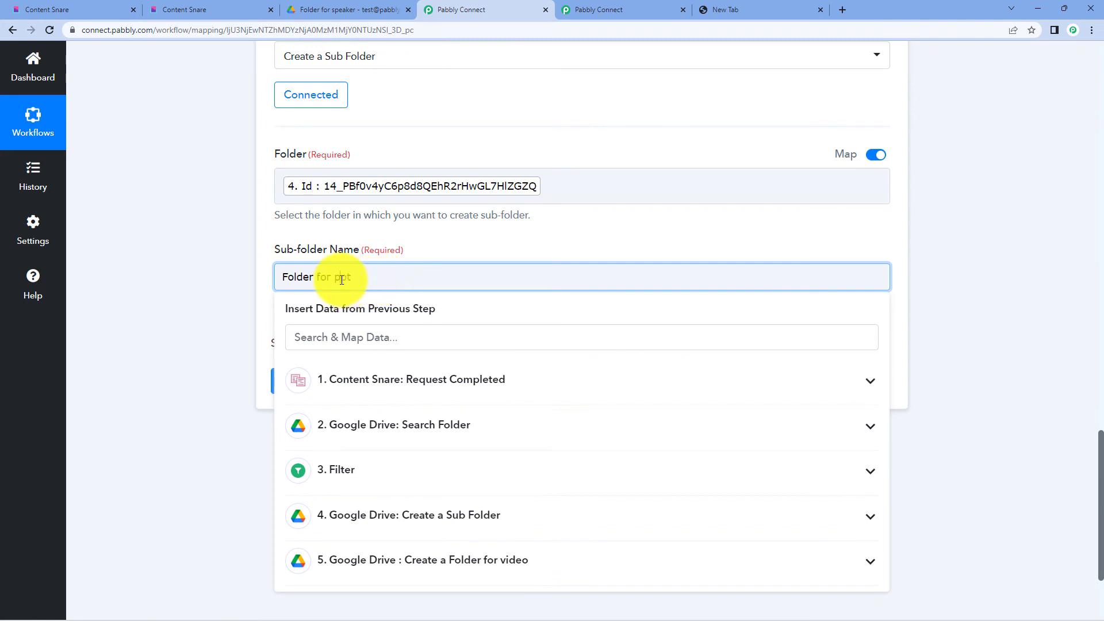
left_click(1046, 178)
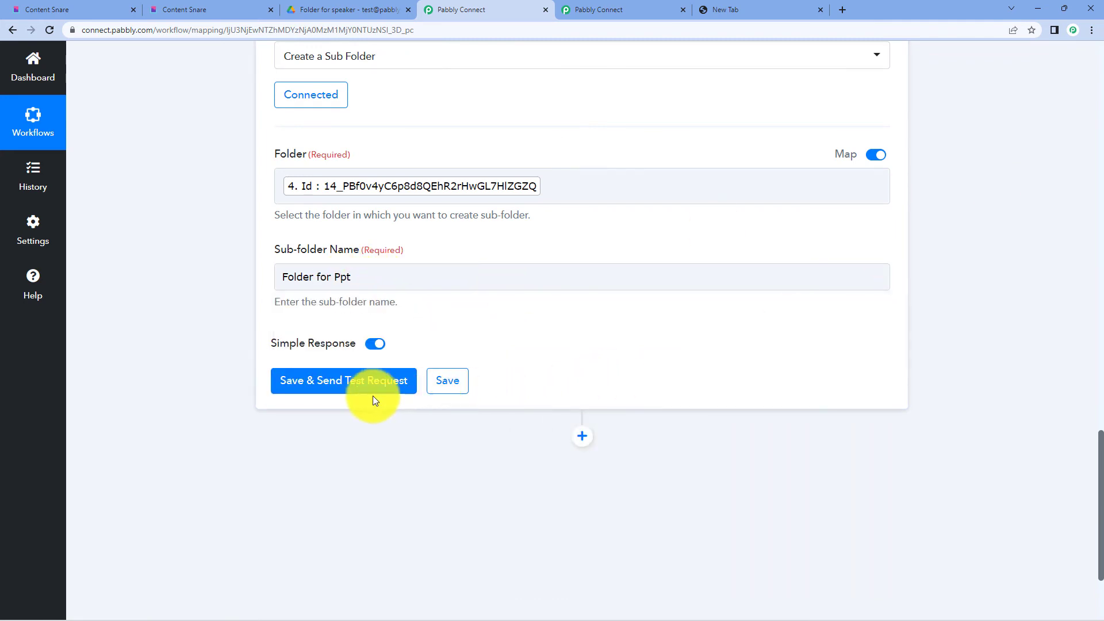
left_click(358, 390)
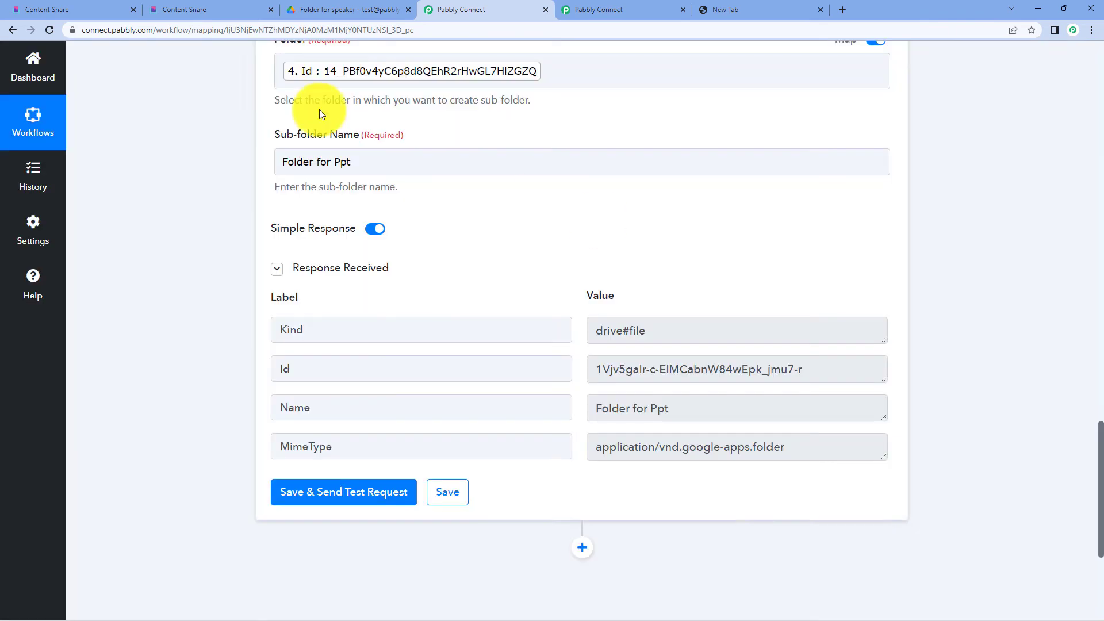
- Verify in Google Drive that the speaker's folder now contains Folder for Ppt and Folder for Video
left_click(345, 9)
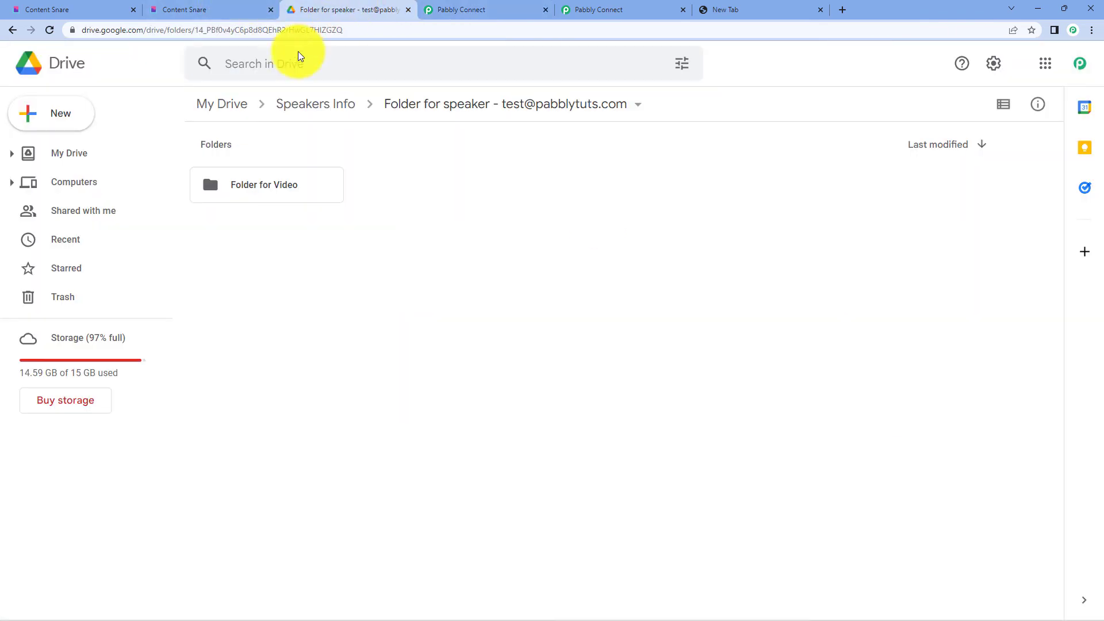
left_click(13, 30)
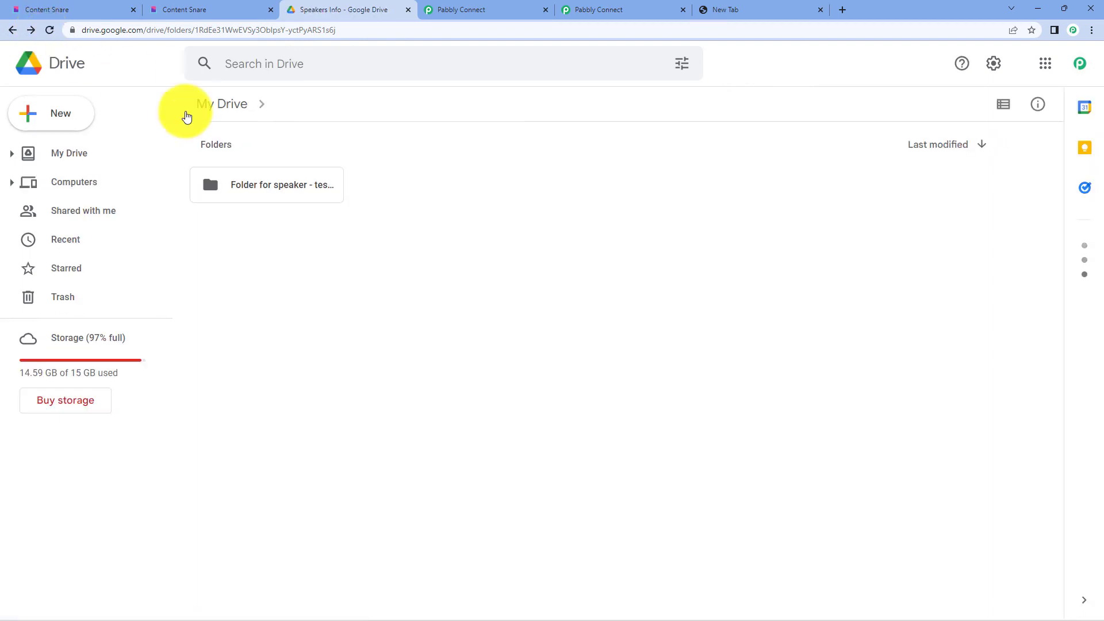
double_click(269, 185)
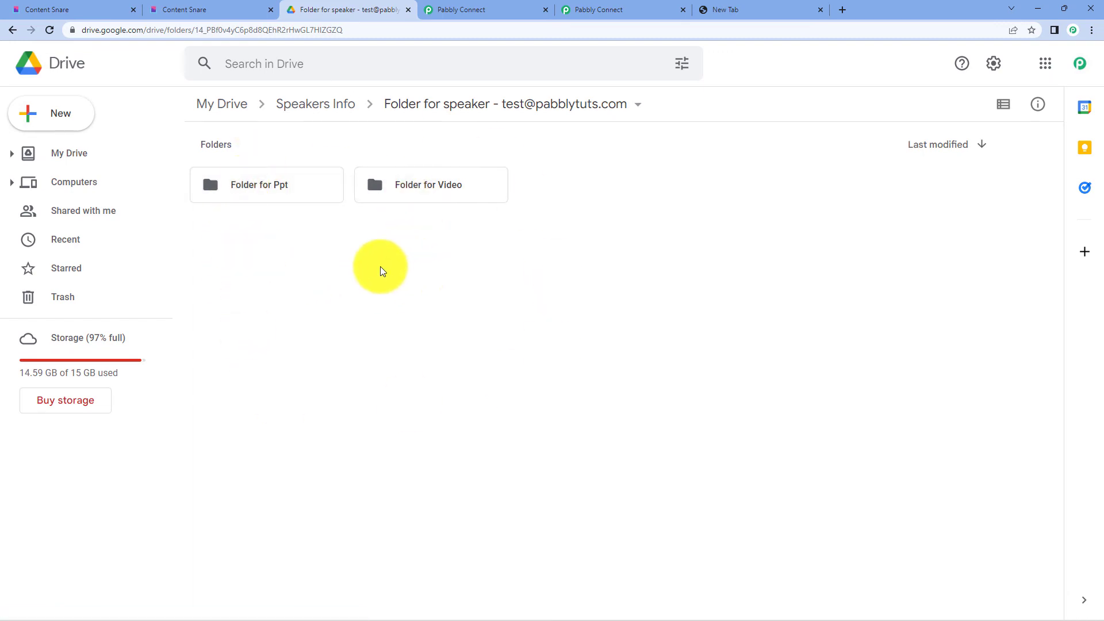
left_click(453, 10)
scroll(636, 301, "up", 6)
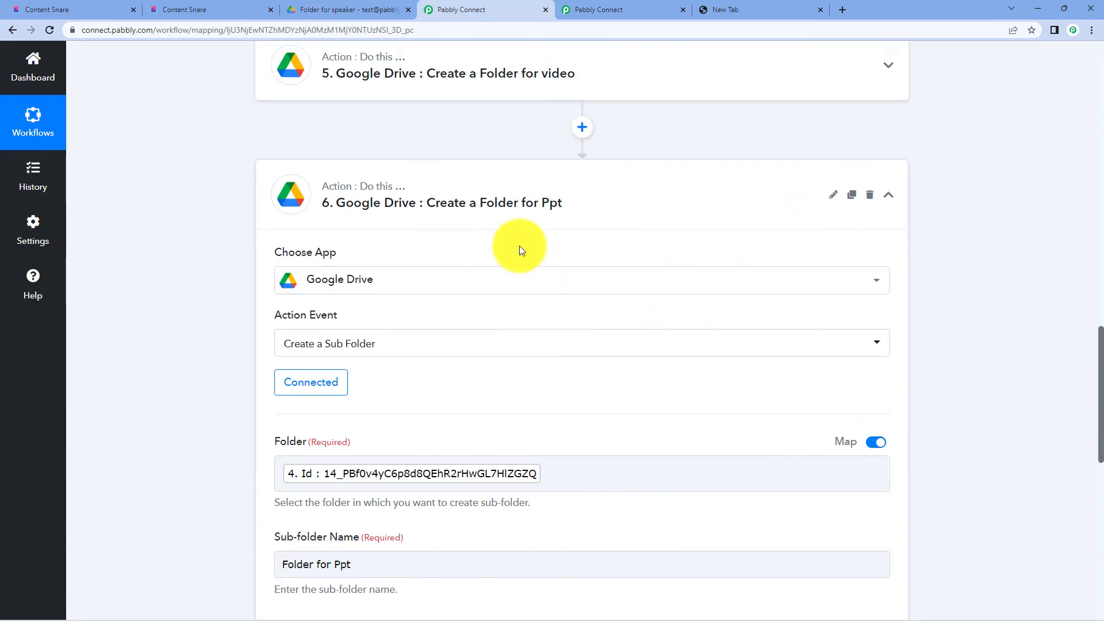
- Collapse step 6 and add a Google Drive action step after step 5
left_click(463, 218)
scroll(466, 224, "up", 6)
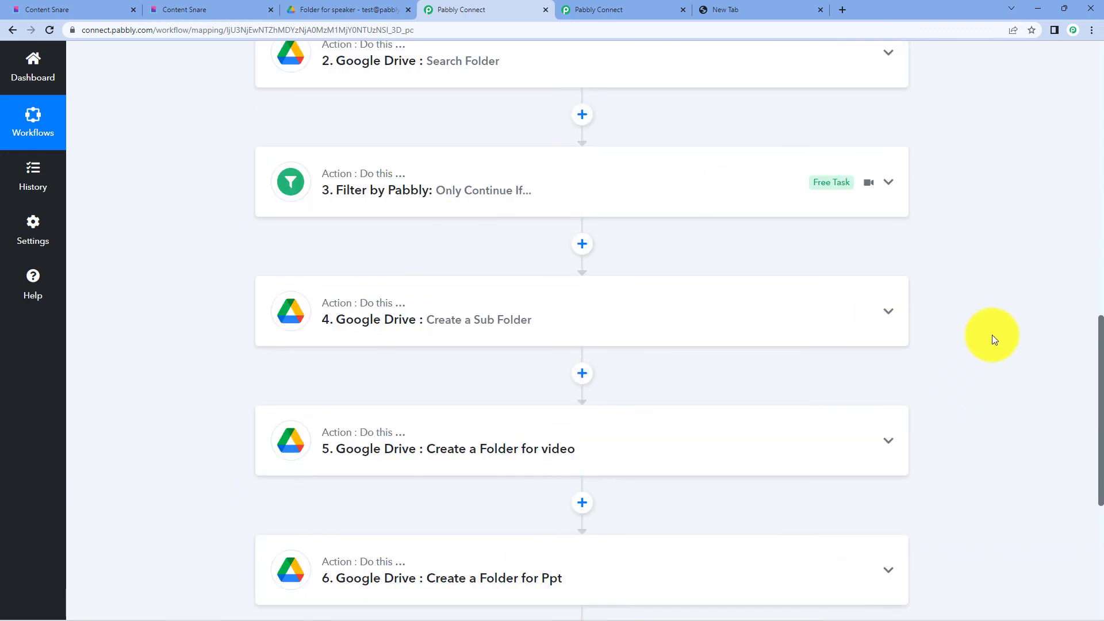
scroll(992, 335, "down", 2)
scroll(992, 334, "up", 2)
scroll(992, 337, "down", 3)
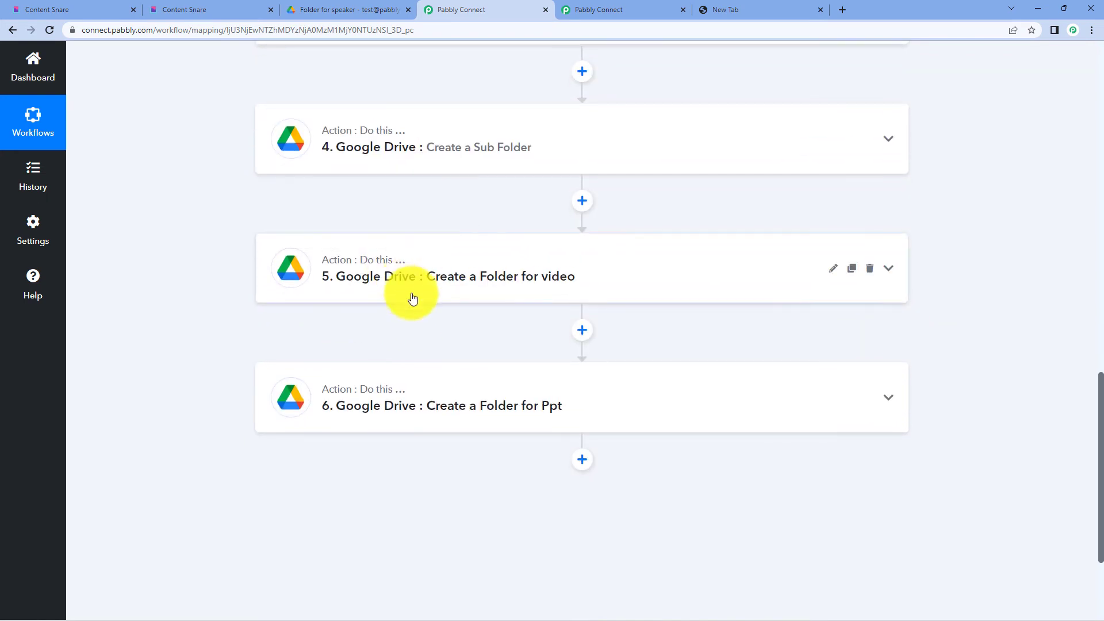
left_click(582, 330)
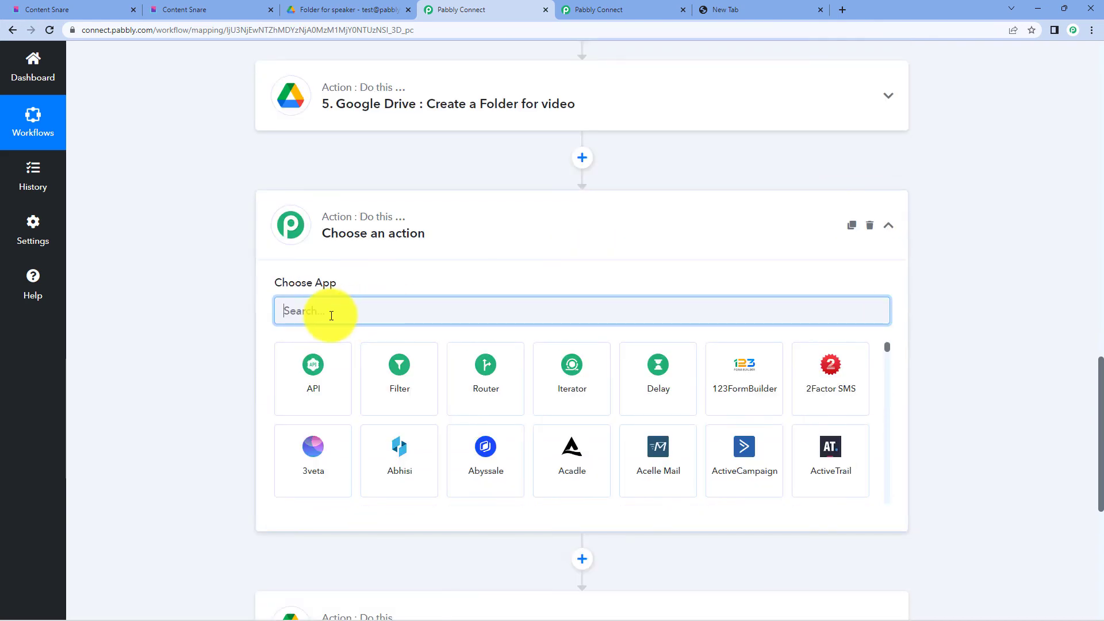
type("google")
type("dr")
key("Return")
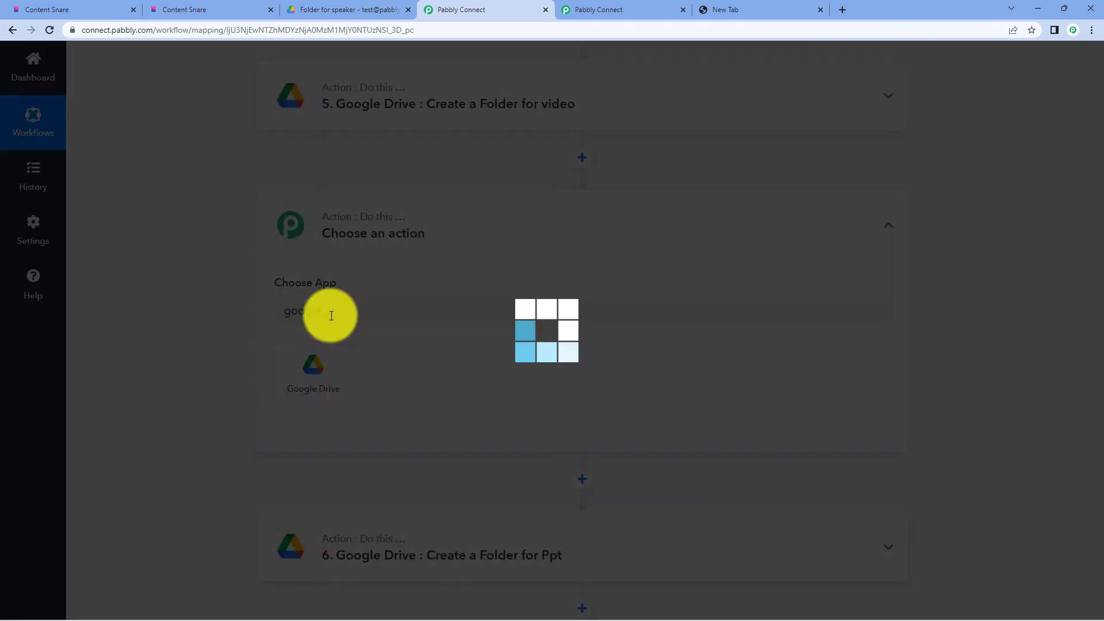
- Set the action to Upload a File and save the existing Google Drive connection
scroll(363, 255, "down", 3)
left_click(321, 198)
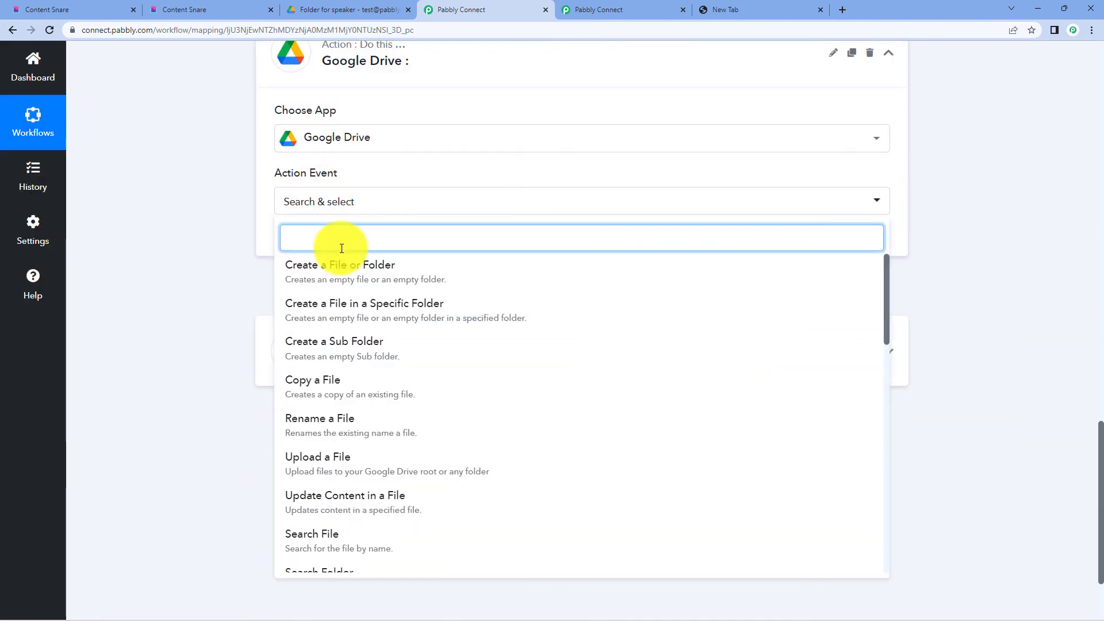
type("uplo")
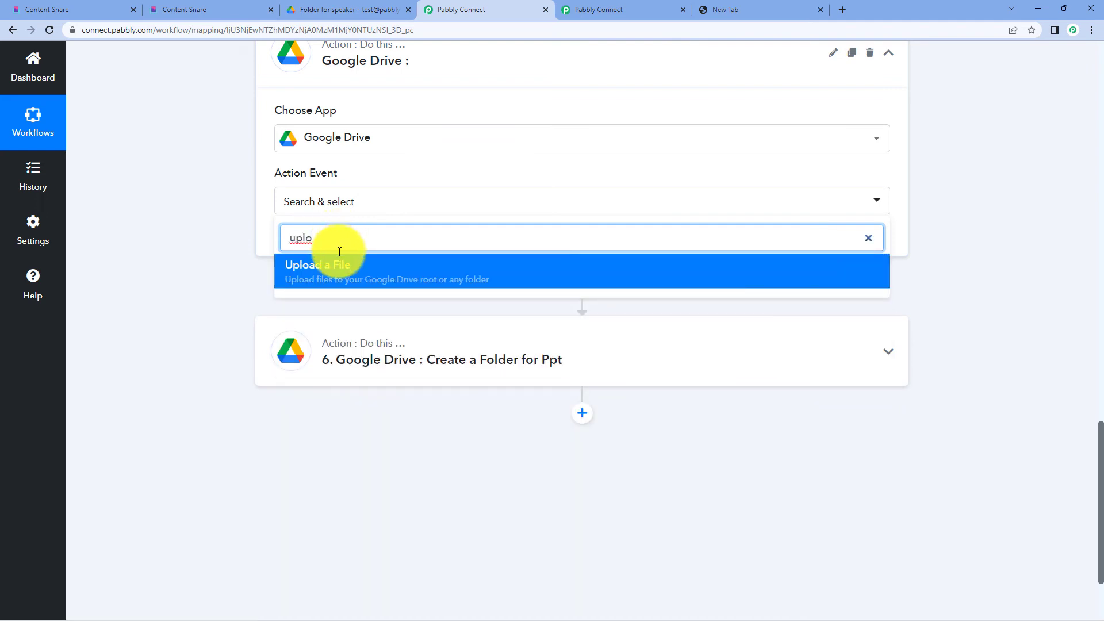
left_click(338, 264)
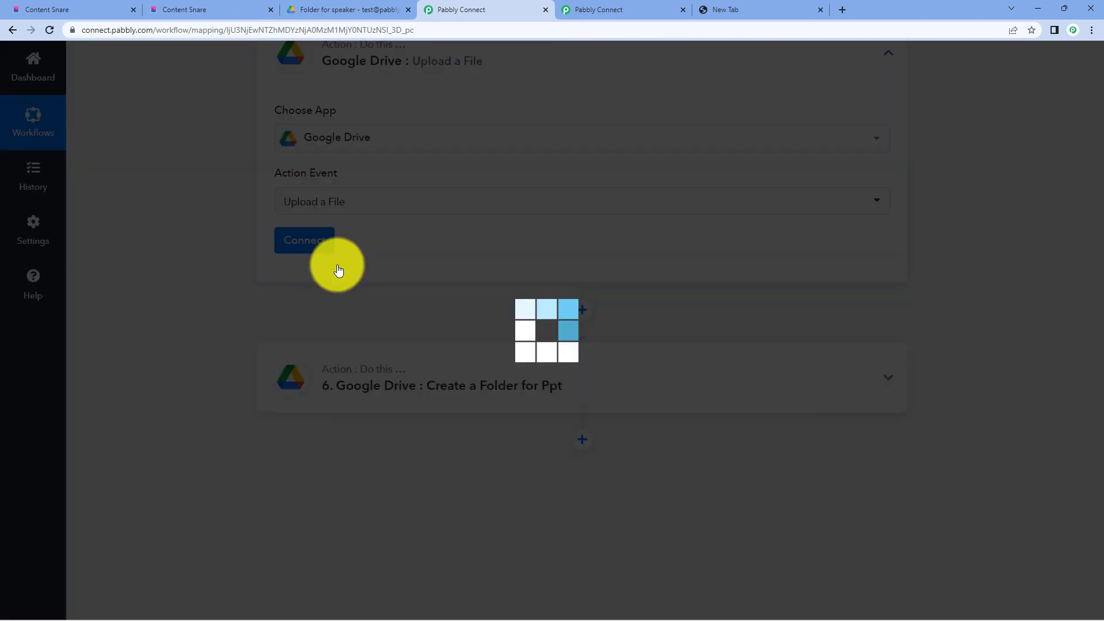
left_click(295, 240)
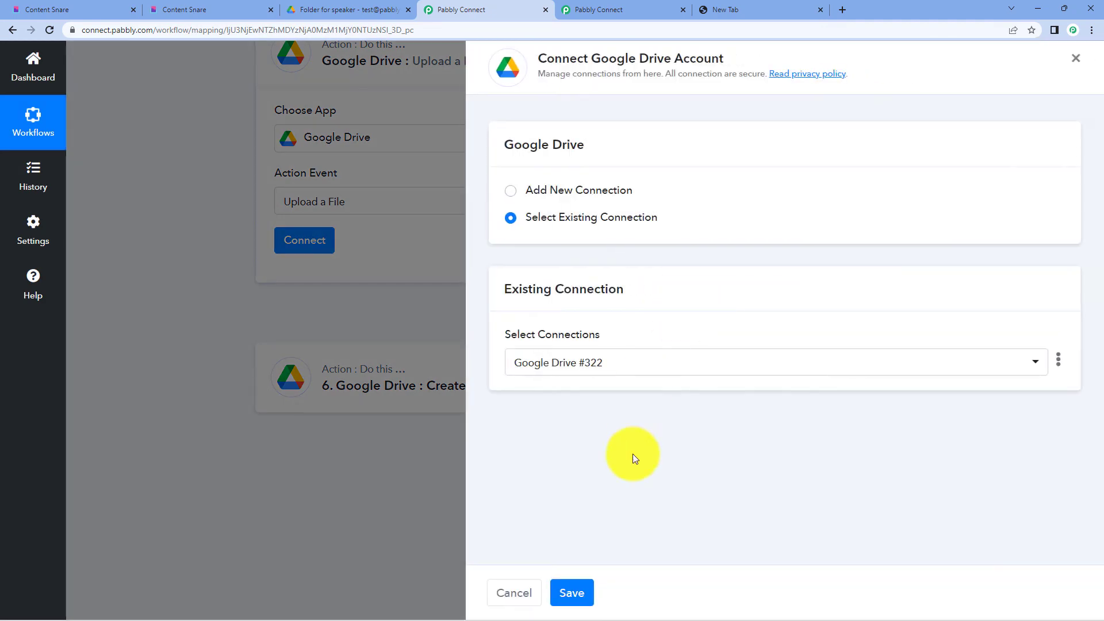
left_click(573, 593)
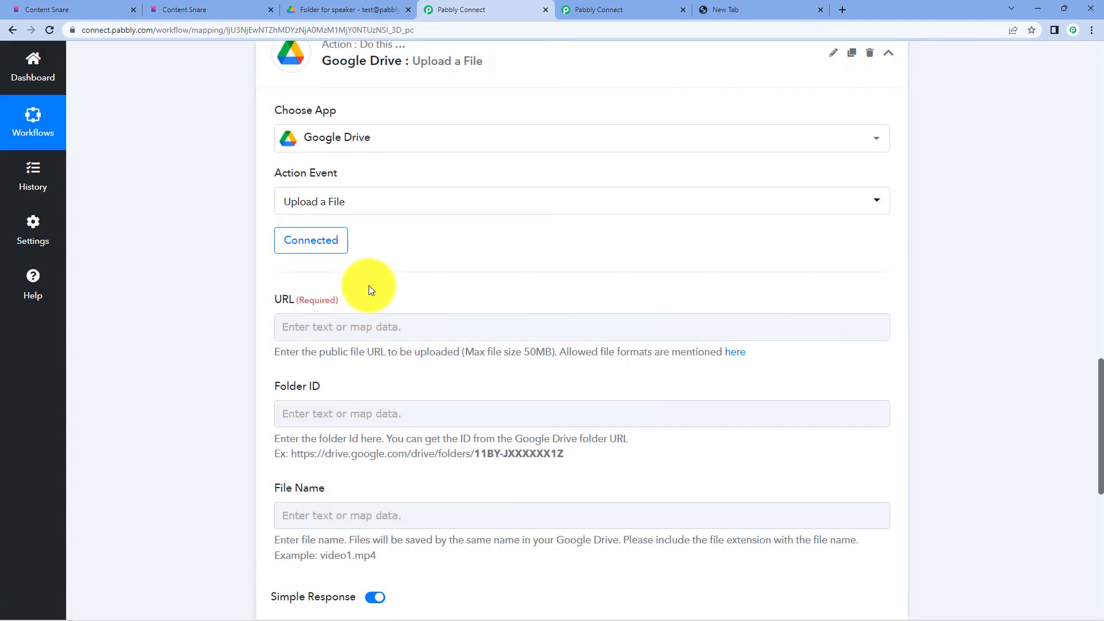
- Map the submitted YouTube video link from the Content Snare data into the URL field
scroll(368, 285, "down", 2)
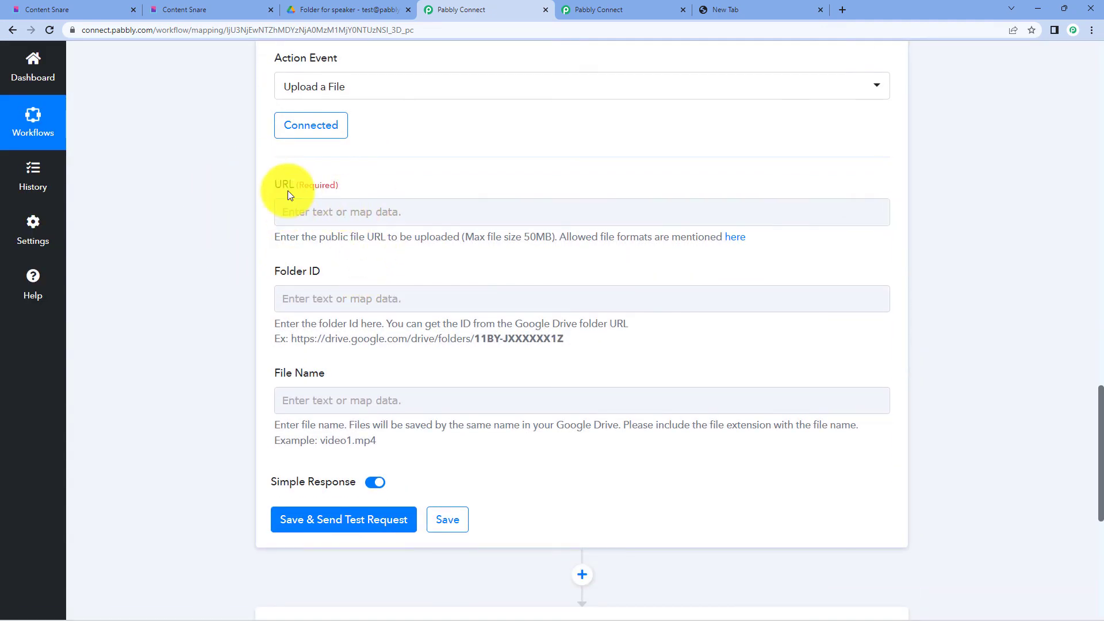
scroll(502, 225, "up", 2)
scroll(503, 226, "up", 2)
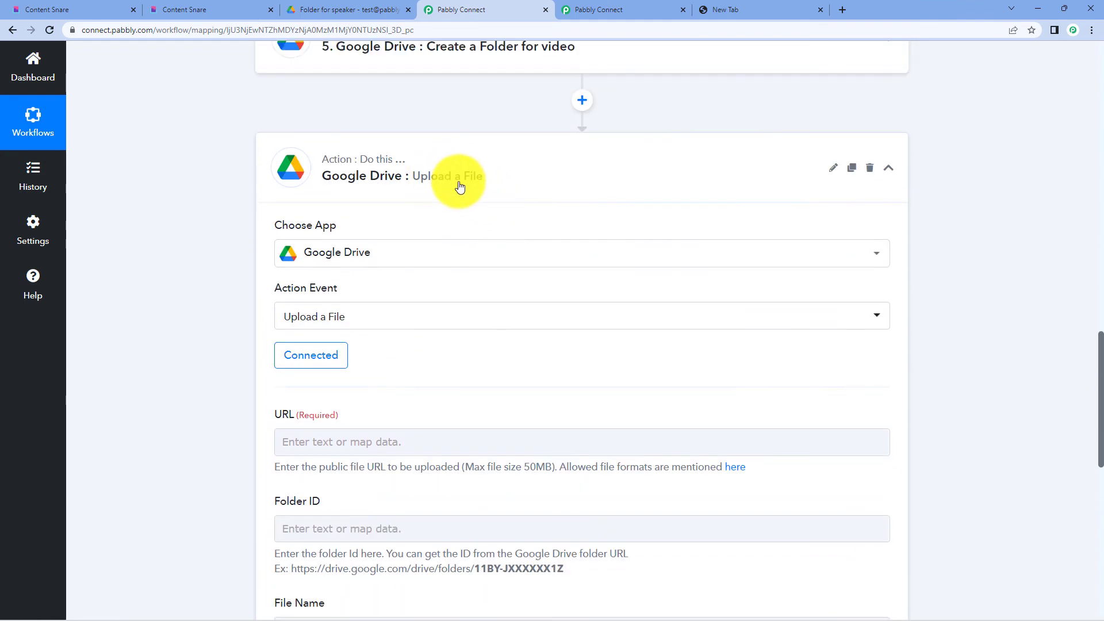
scroll(512, 220, "down", 2)
scroll(512, 219, "up", 3)
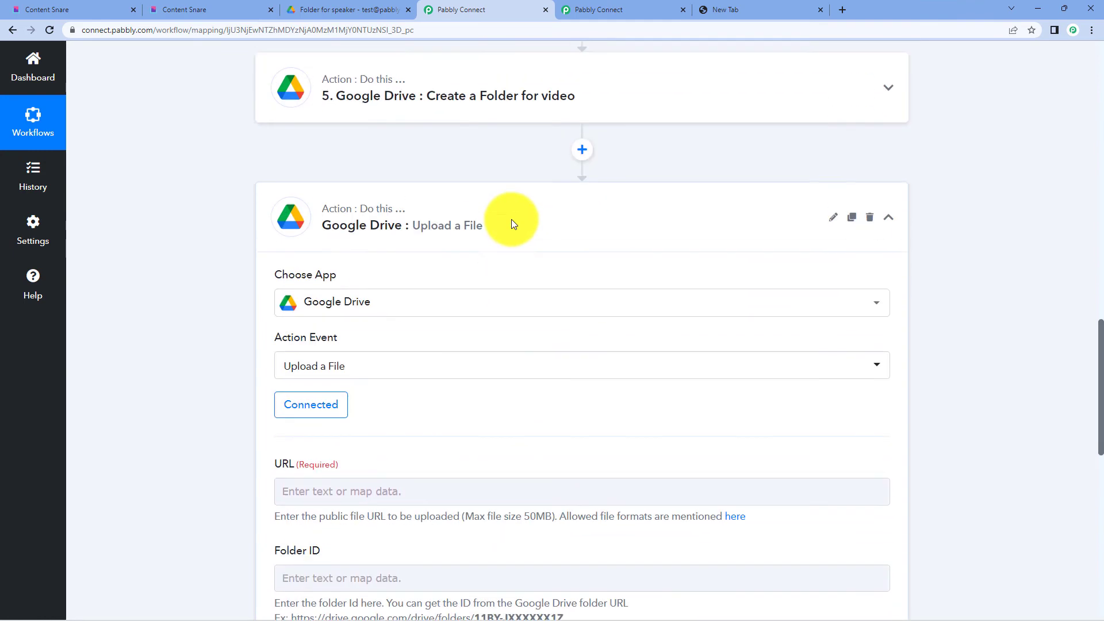
scroll(498, 203, "down", 4)
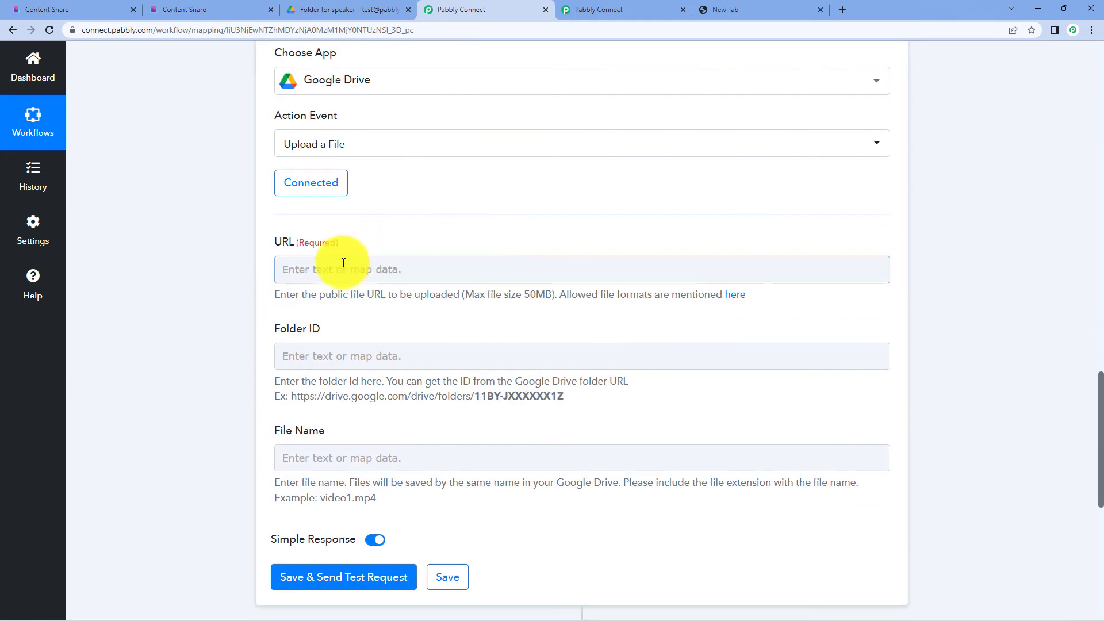
left_click(343, 266)
left_click(486, 365)
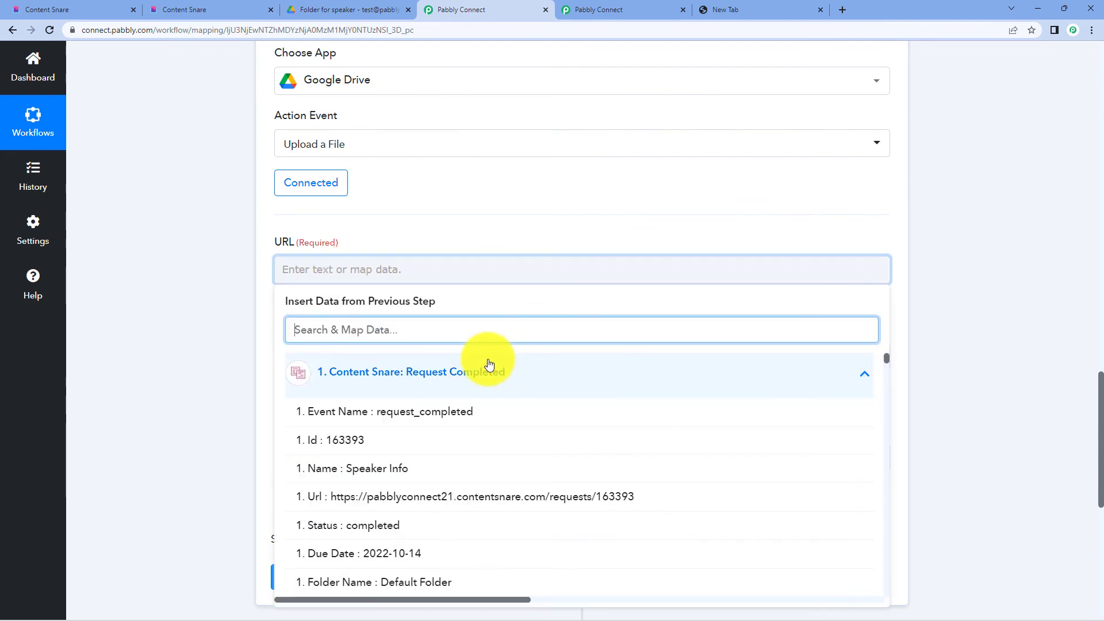
scroll(471, 397, "down", 8)
scroll(614, 426, "up", 3)
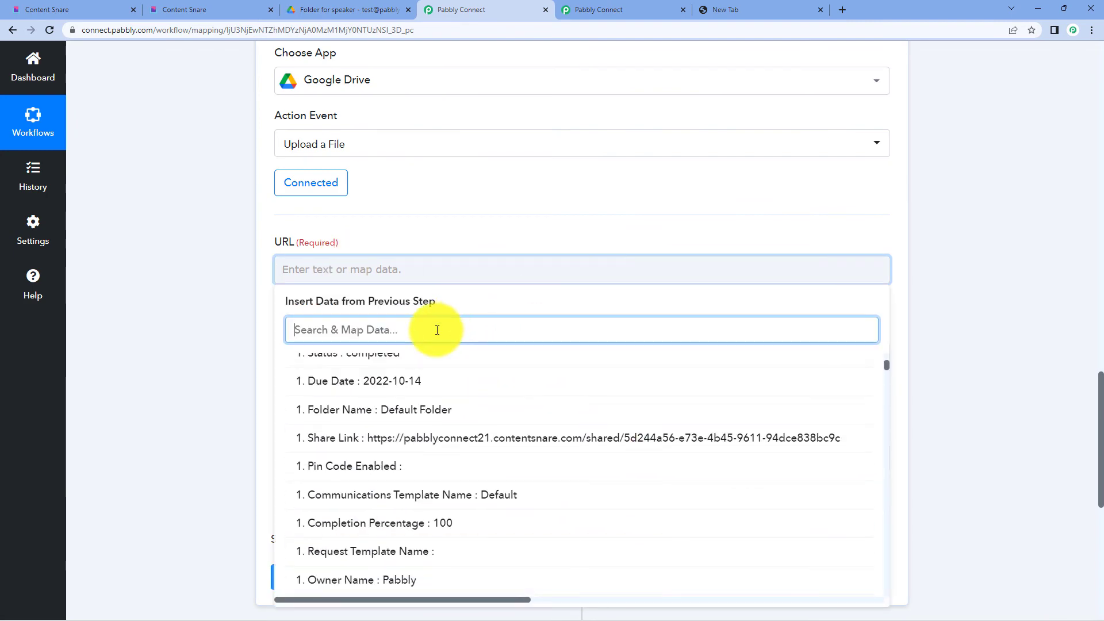
type("you")
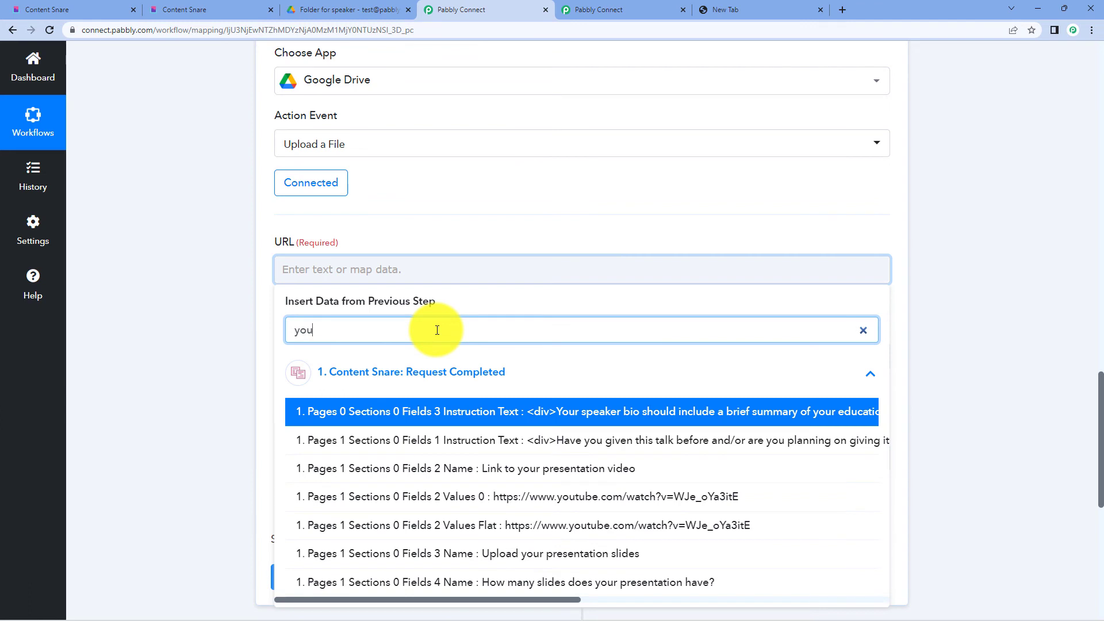
type("tu")
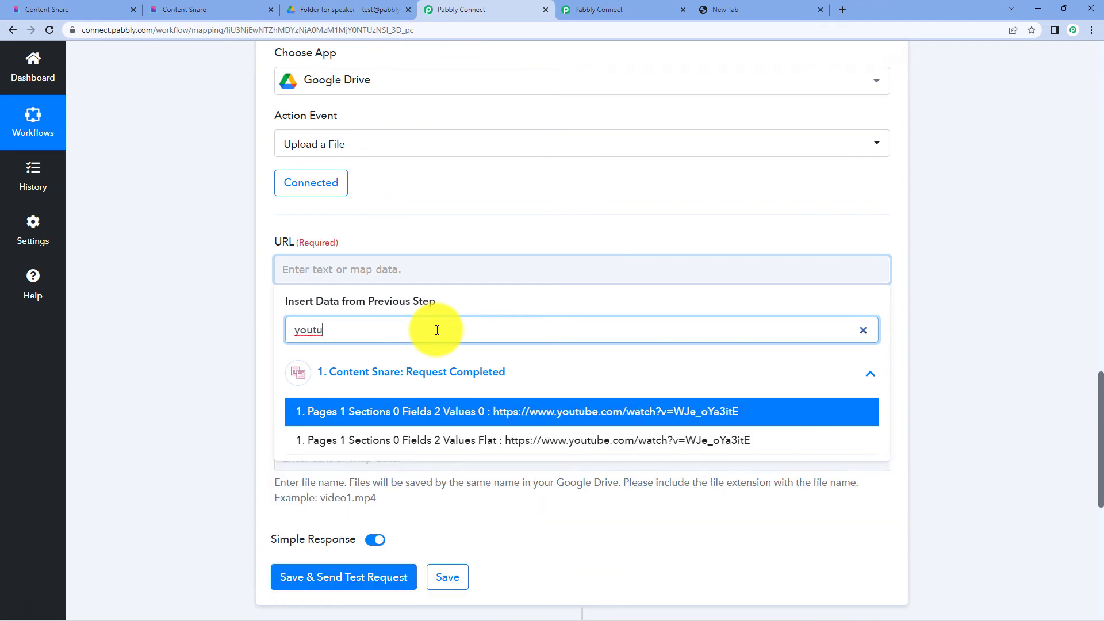
left_click(408, 412)
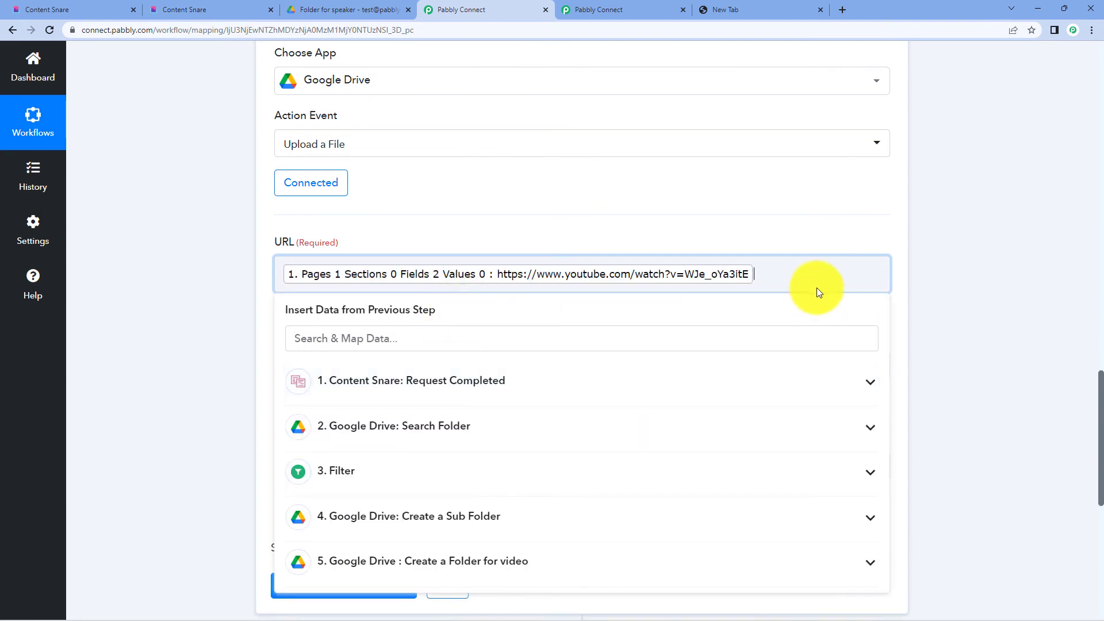
scroll(623, 424, "down", 2)
scroll(547, 447, "up", 3)
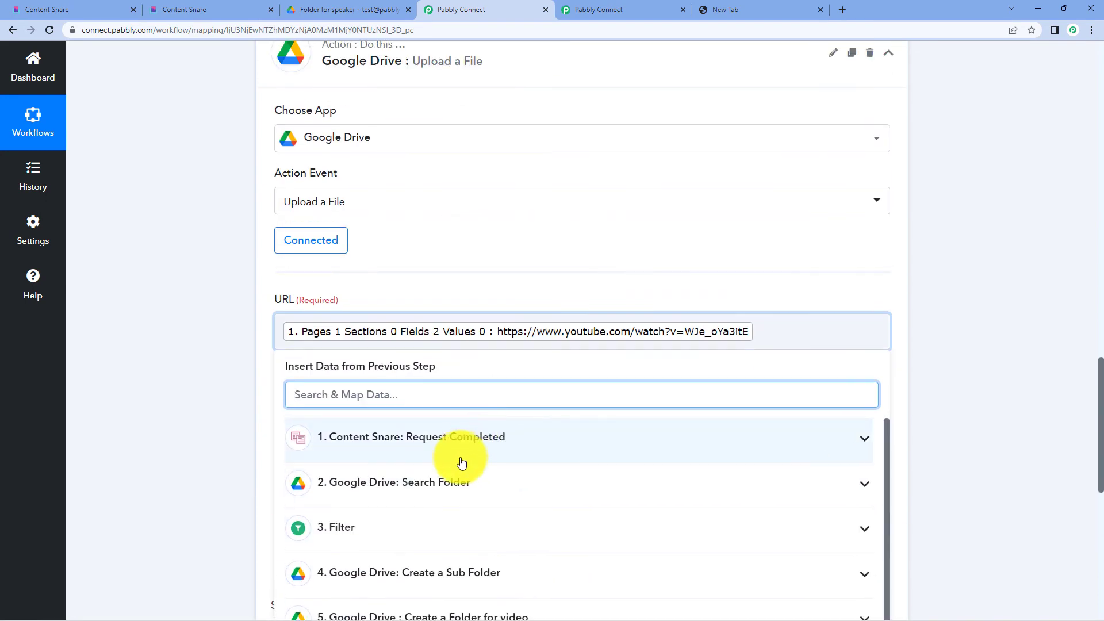
left_click(640, 458)
scroll(581, 493, "down", 15)
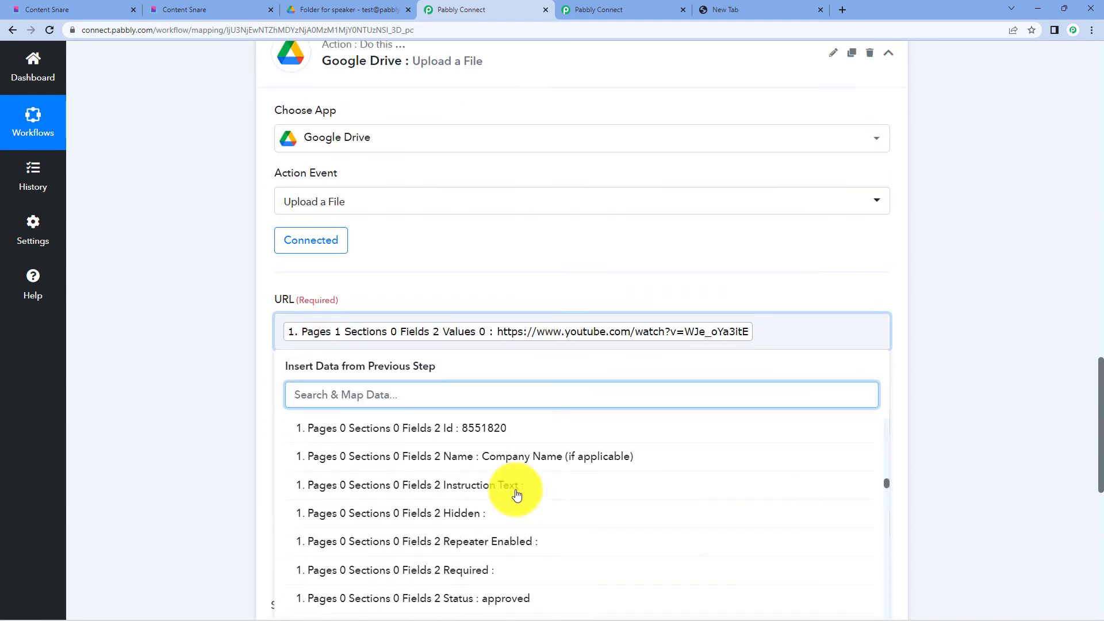
scroll(517, 495, "down", 3)
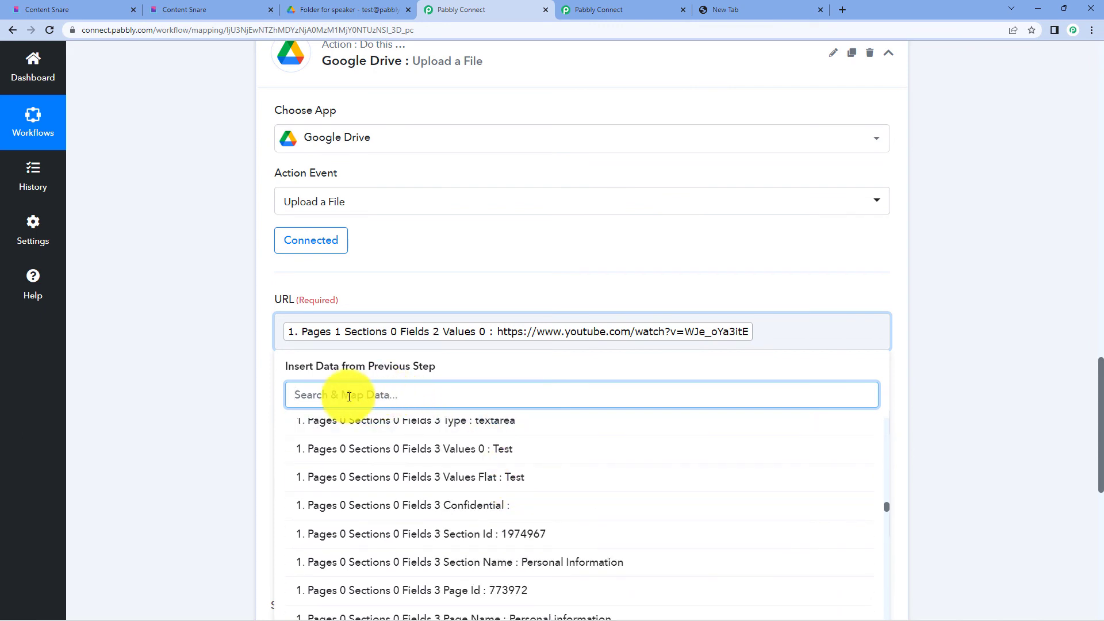
left_click(989, 328)
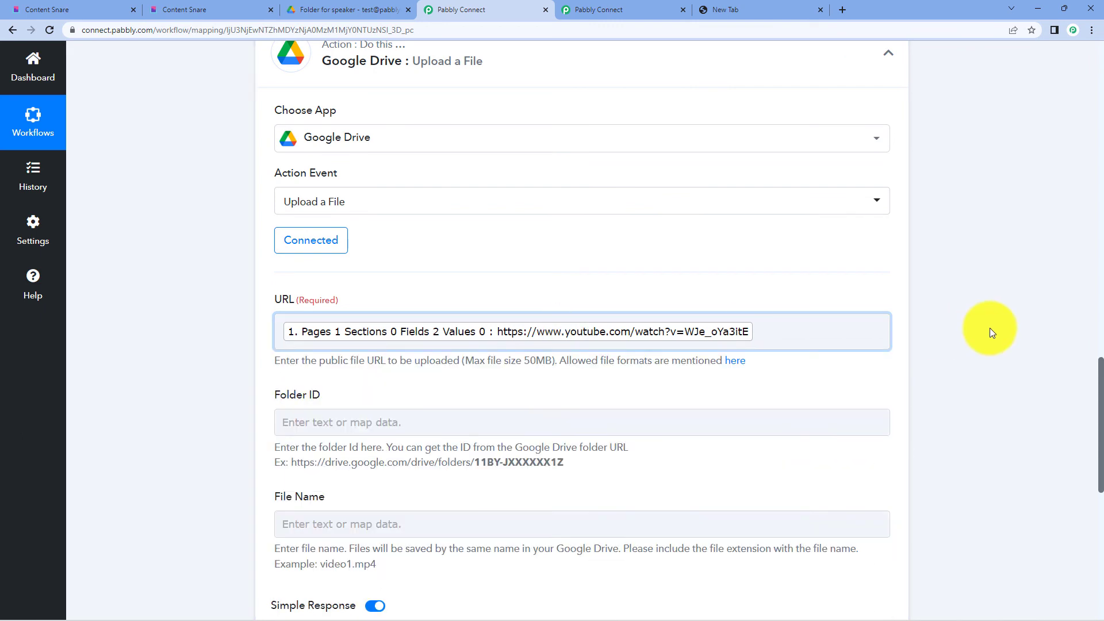
scroll(989, 328, "down", 1)
scroll(990, 328, "down", 1)
- Map step 5's Folder for Video Id into the Folder ID field
left_click(390, 300)
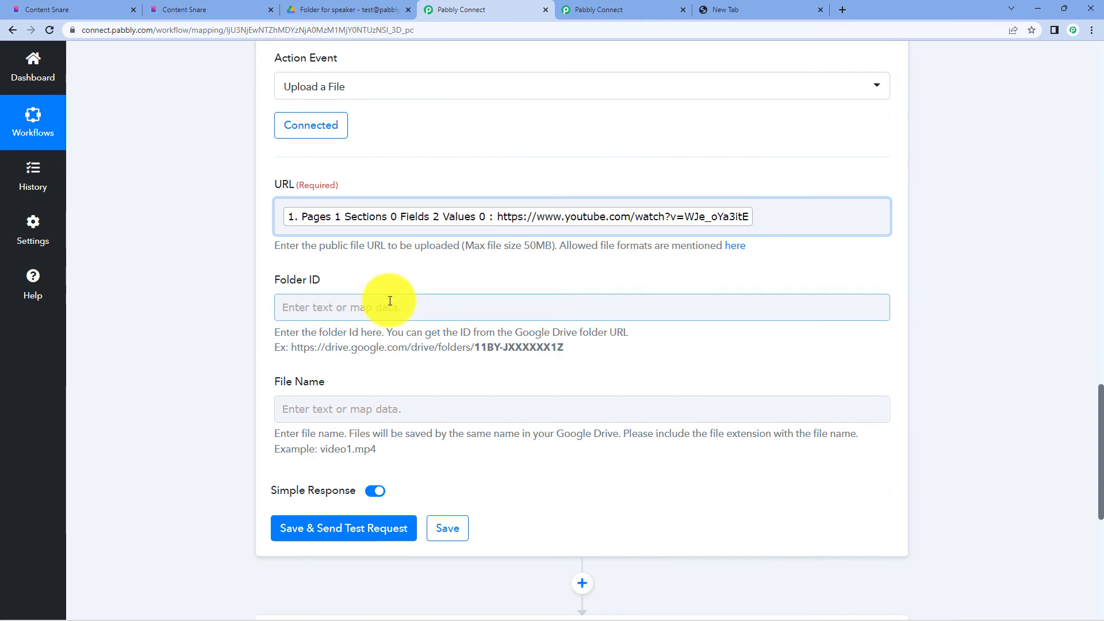
scroll(390, 300, "up", 7)
scroll(750, 278, "up", 2)
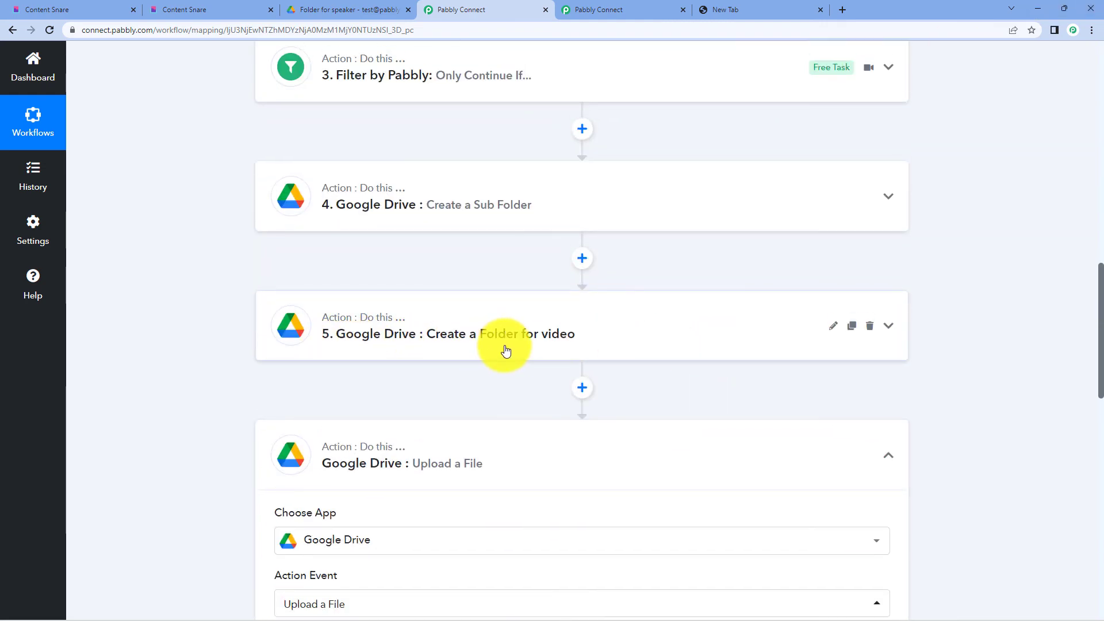
scroll(506, 350, "down", 8)
left_click(478, 358)
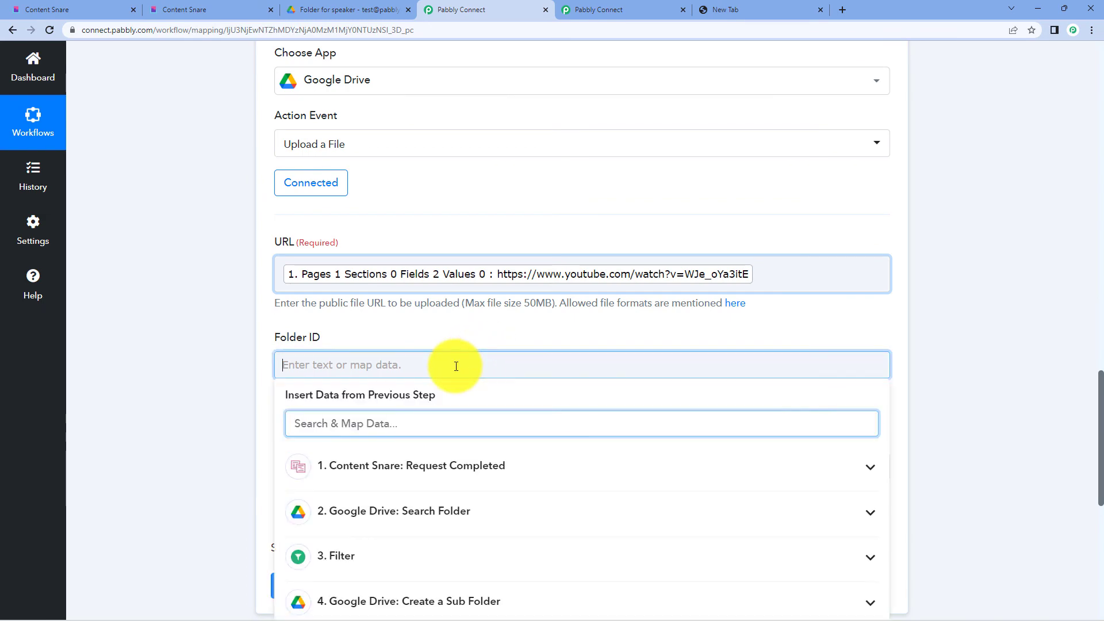
scroll(553, 447, "down", 2)
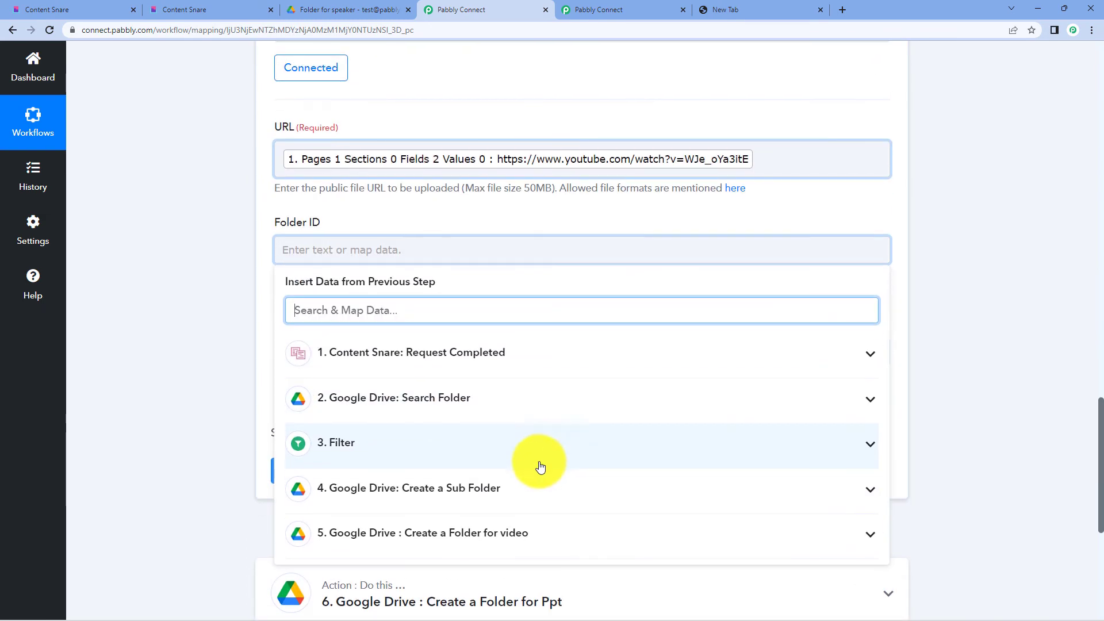
left_click(495, 534)
scroll(507, 489, "down", 4)
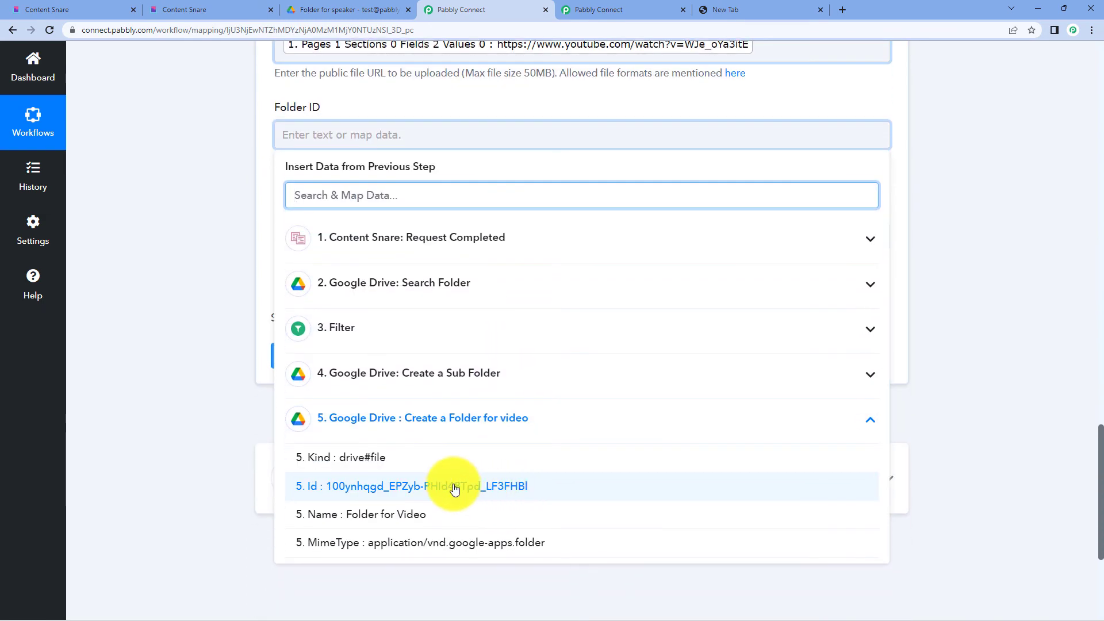
left_click(500, 487)
left_click(209, 239)
scroll(441, 208, "up", 3)
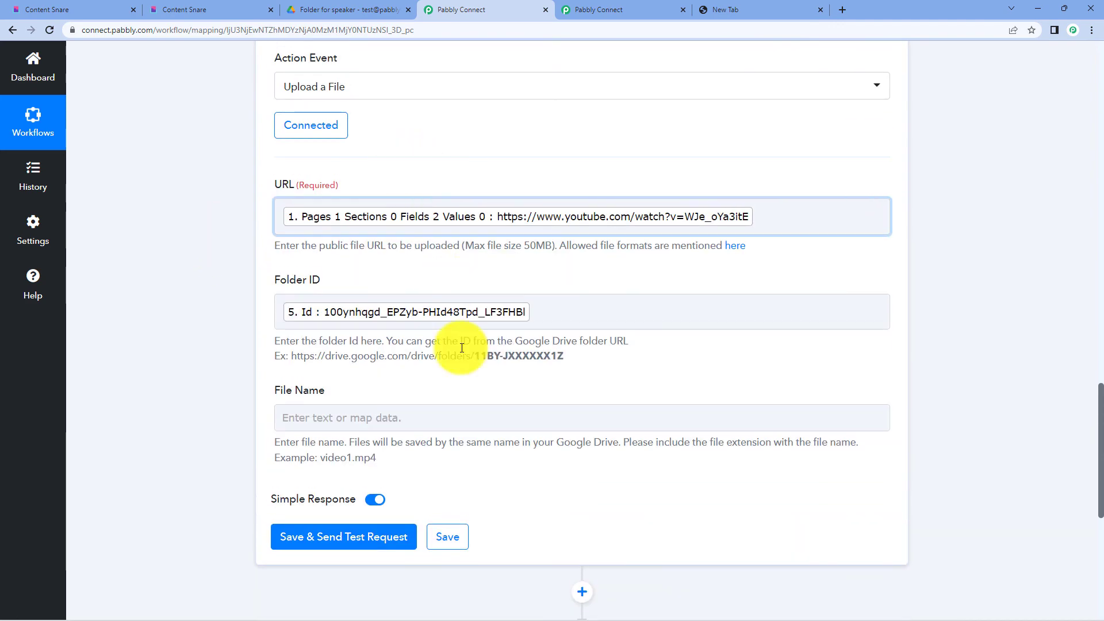
- Set the File Name to 'Video' and send a successful test upload
left_click(372, 411)
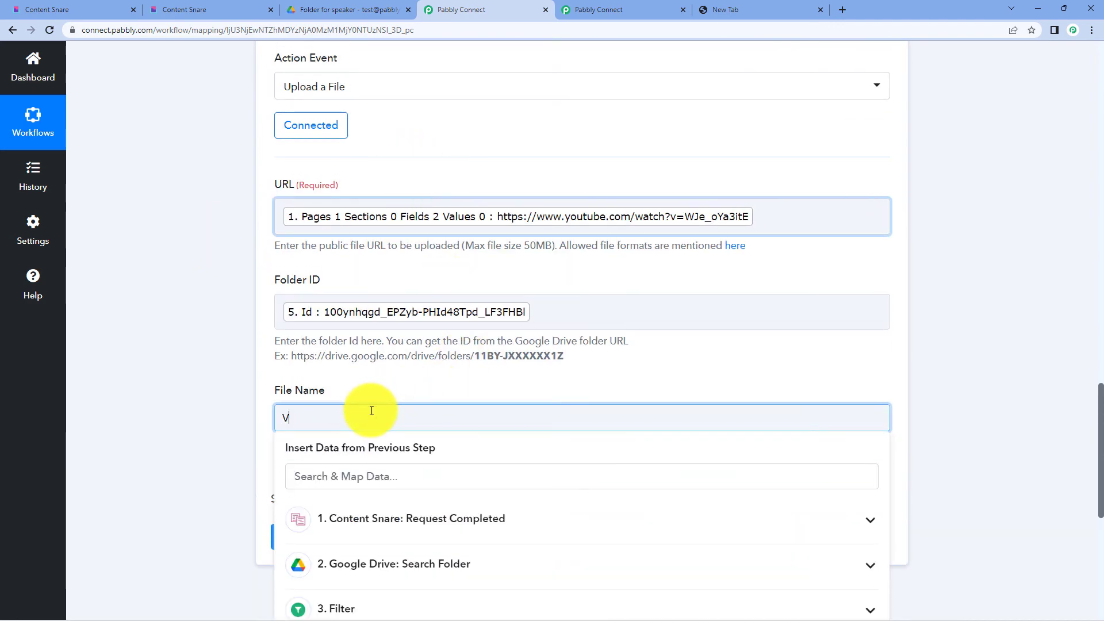
left_click(132, 298)
scroll(387, 370, "down", 3)
left_click(324, 373)
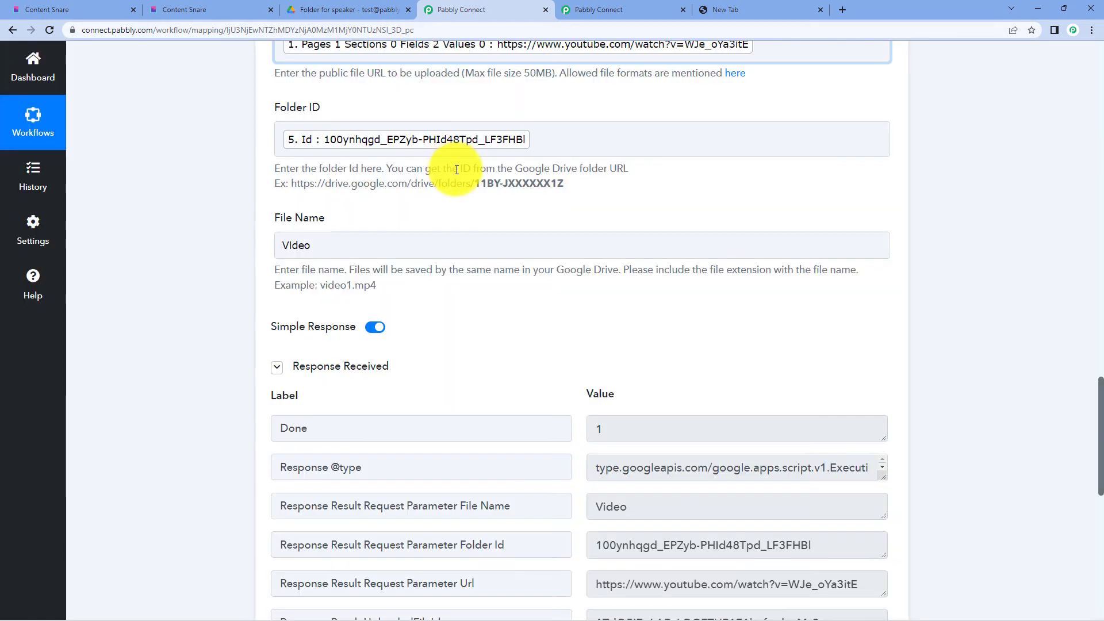
scroll(472, 167, "down", 4)
left_click(305, 7)
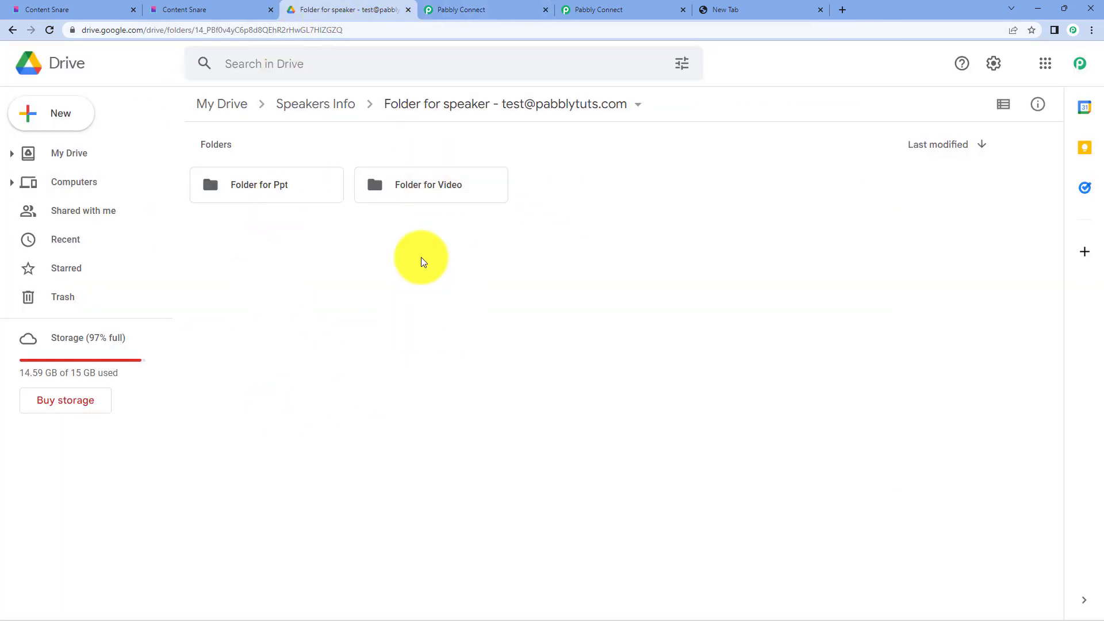
- Open Folder for Video in Google Drive and confirm the uploaded 'Video' file is there
double_click(395, 191)
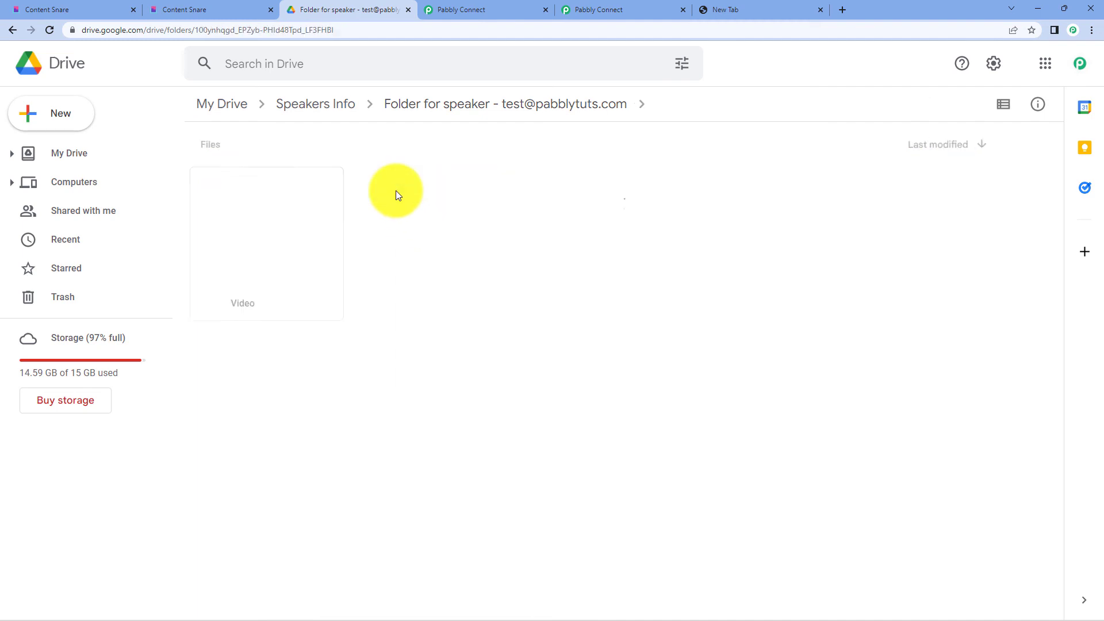
left_click(211, 245)
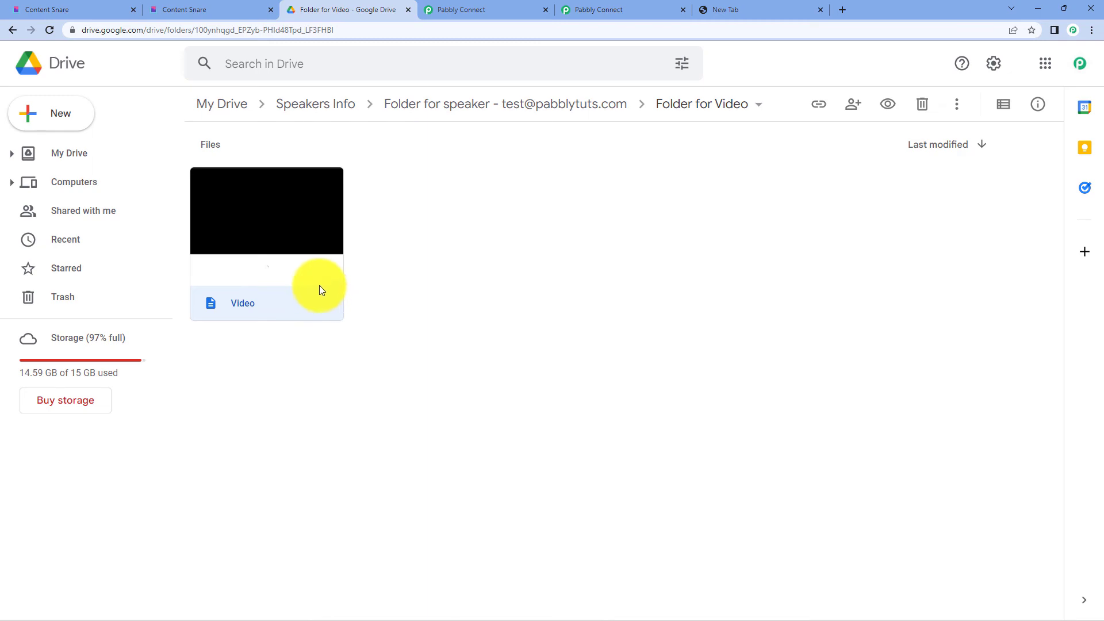
left_click(441, 15)
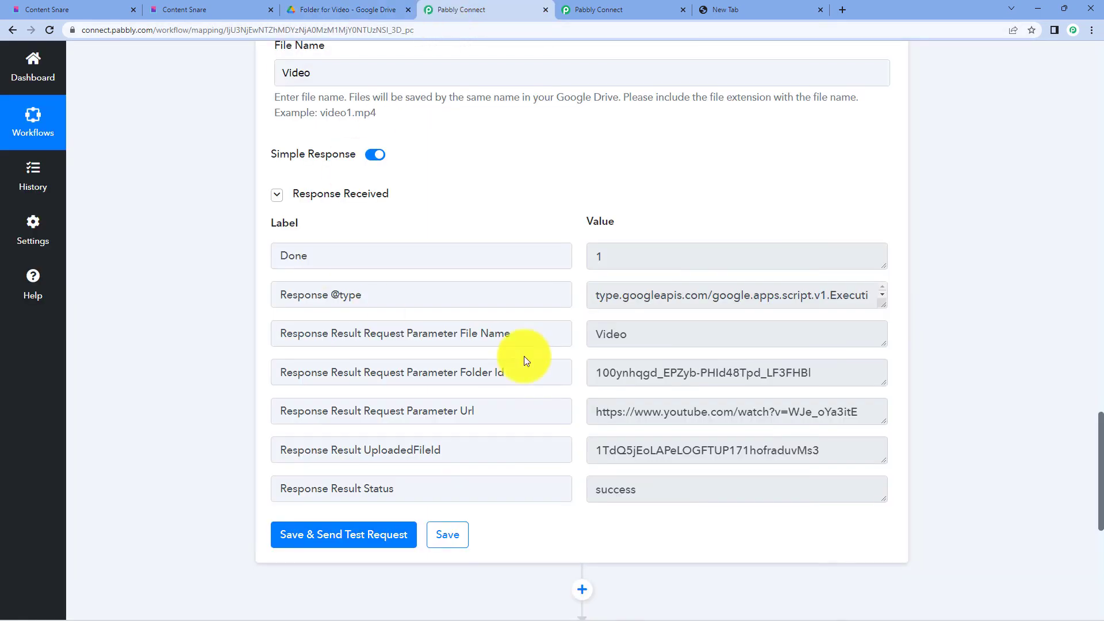
scroll(535, 339, "up", 3)
scroll(555, 313, "down", 9)
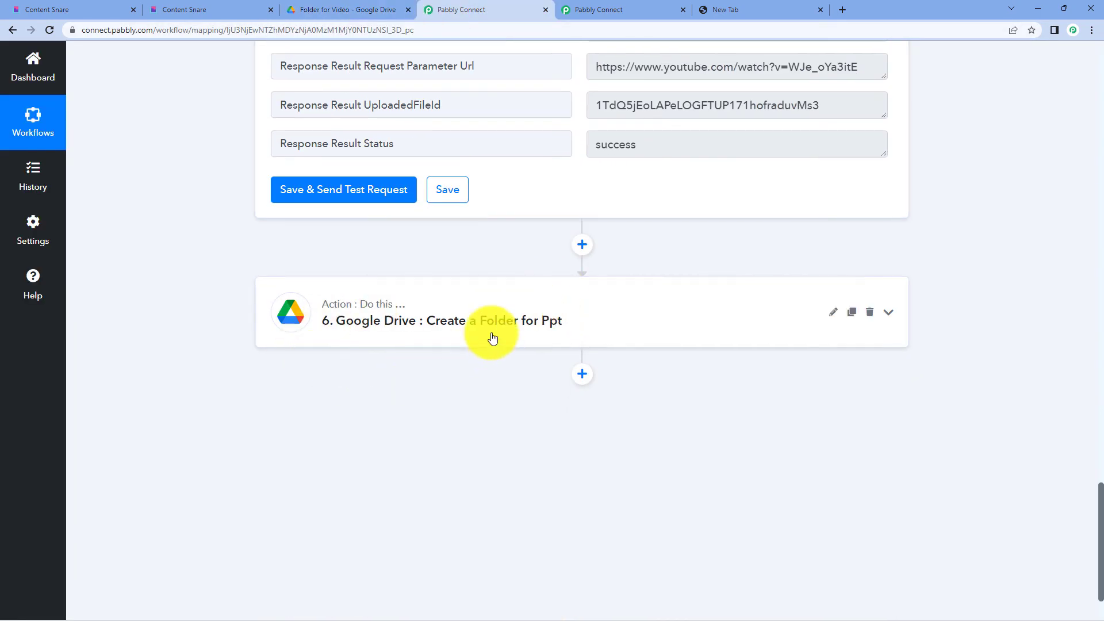
- Add a Google Drive action step below step 6, Create a Folder for Ppt
left_click(581, 374)
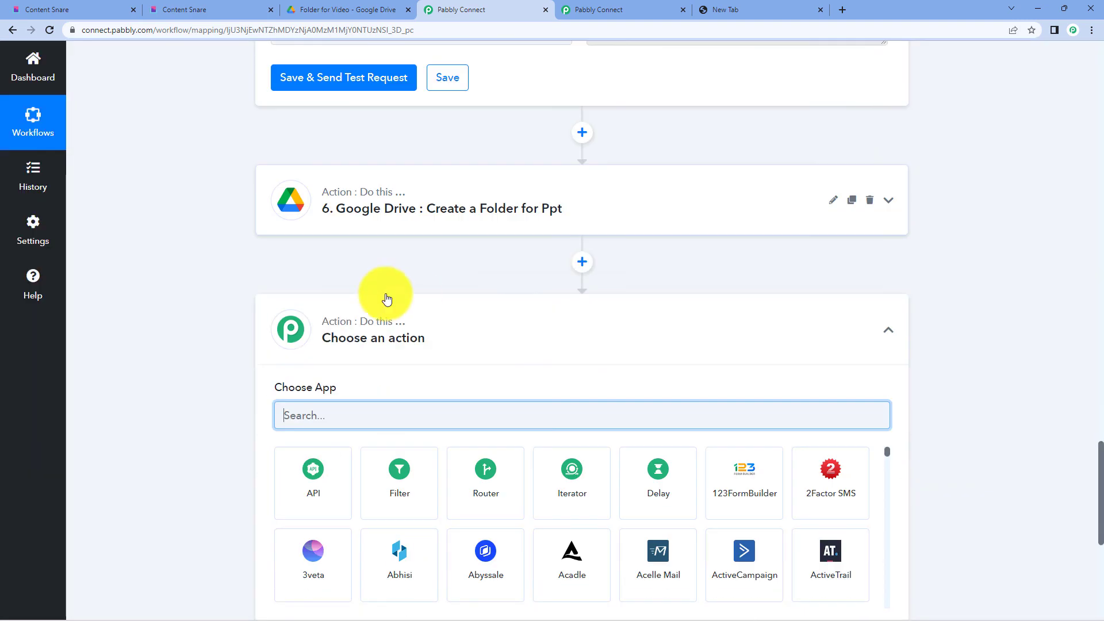
scroll(386, 299, "down", 3)
type("goo")
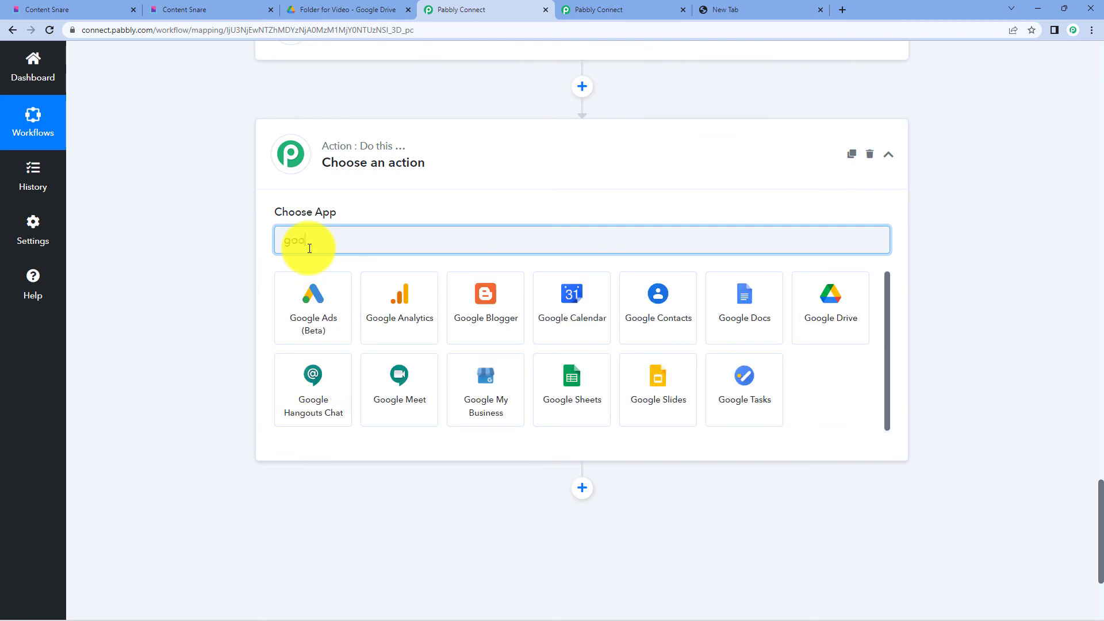
type("gle dri")
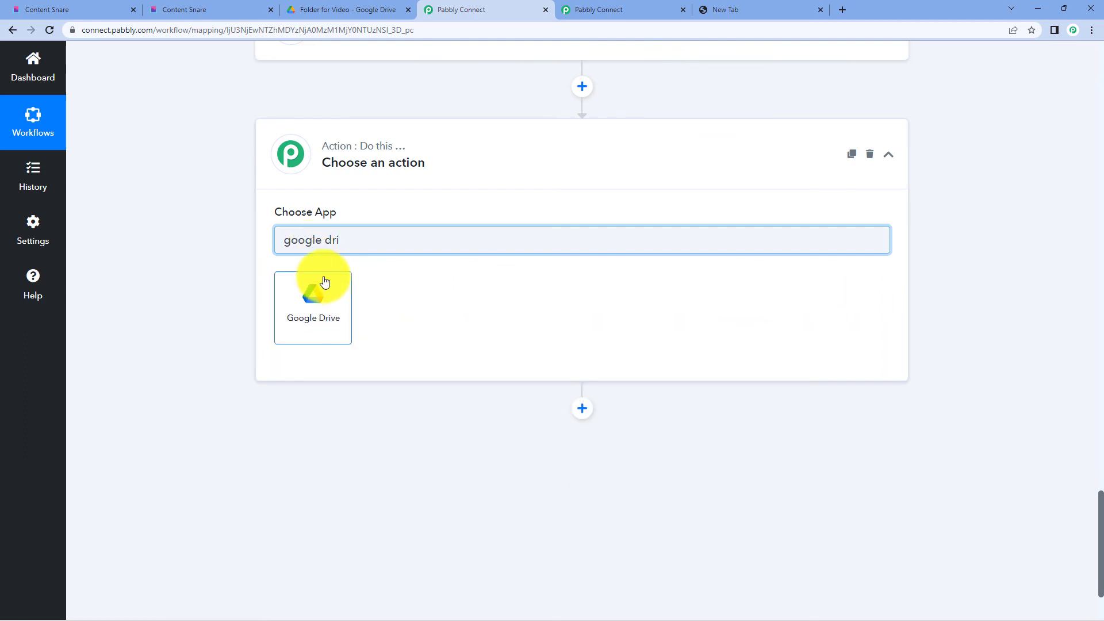
left_click(324, 285)
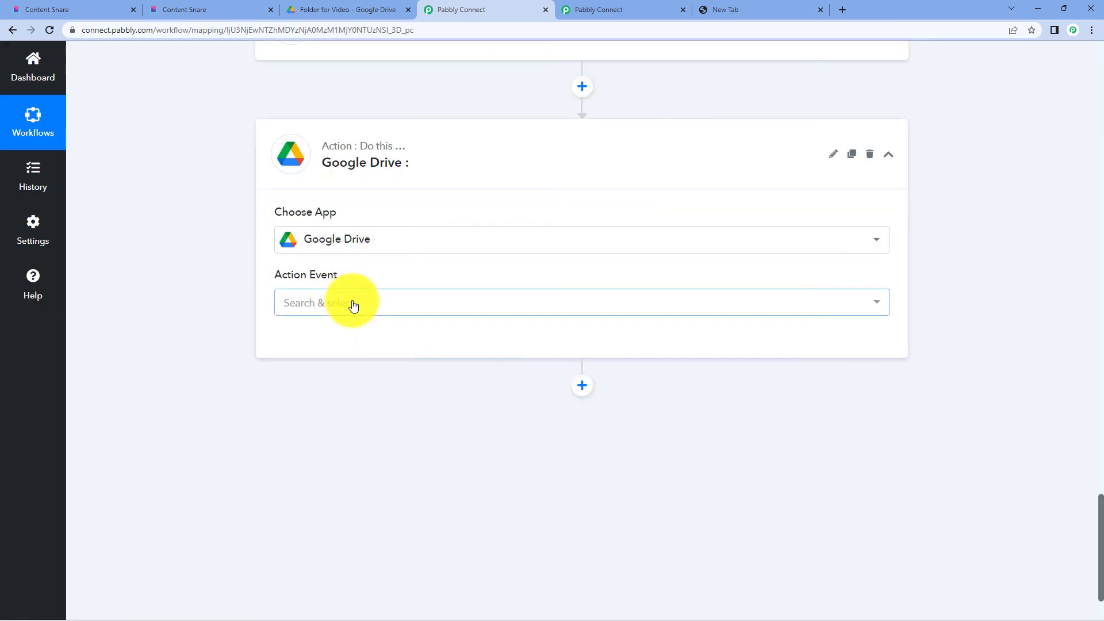
- Choose the Upload a File action and save the existing Google Drive connection
left_click(352, 303)
left_click(330, 337)
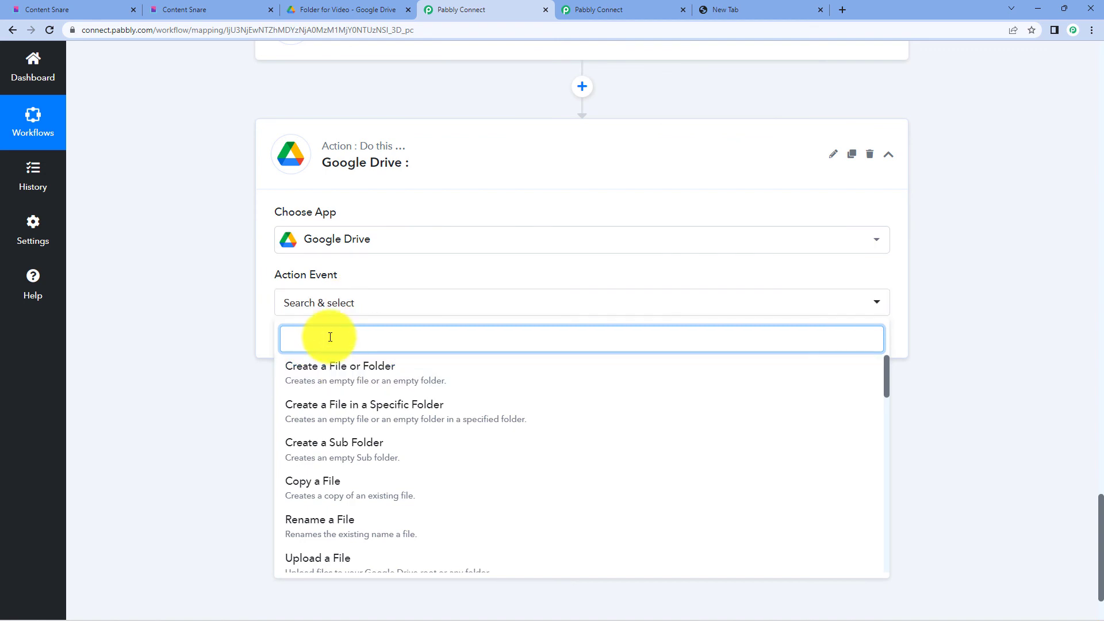
type("upl")
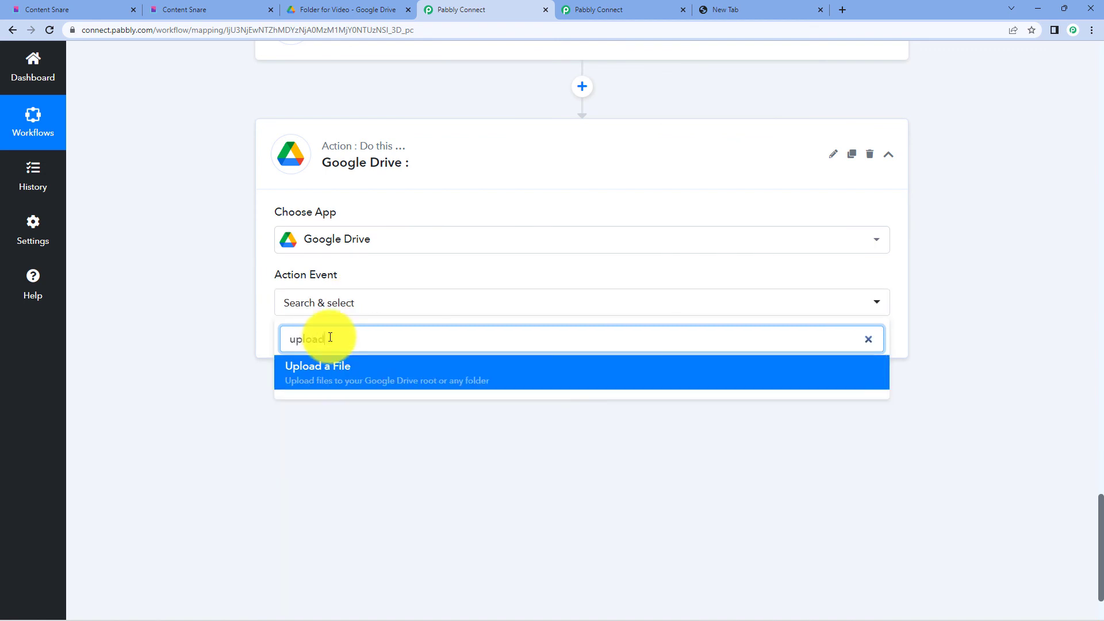
type("oad")
left_click(336, 374)
left_click(307, 341)
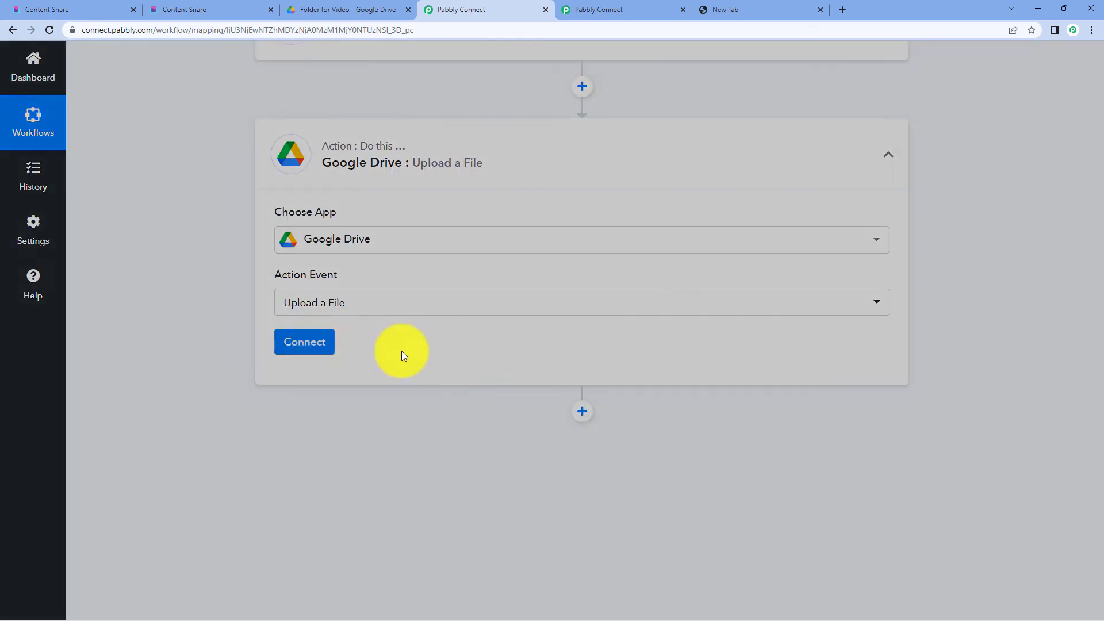
left_click(593, 599)
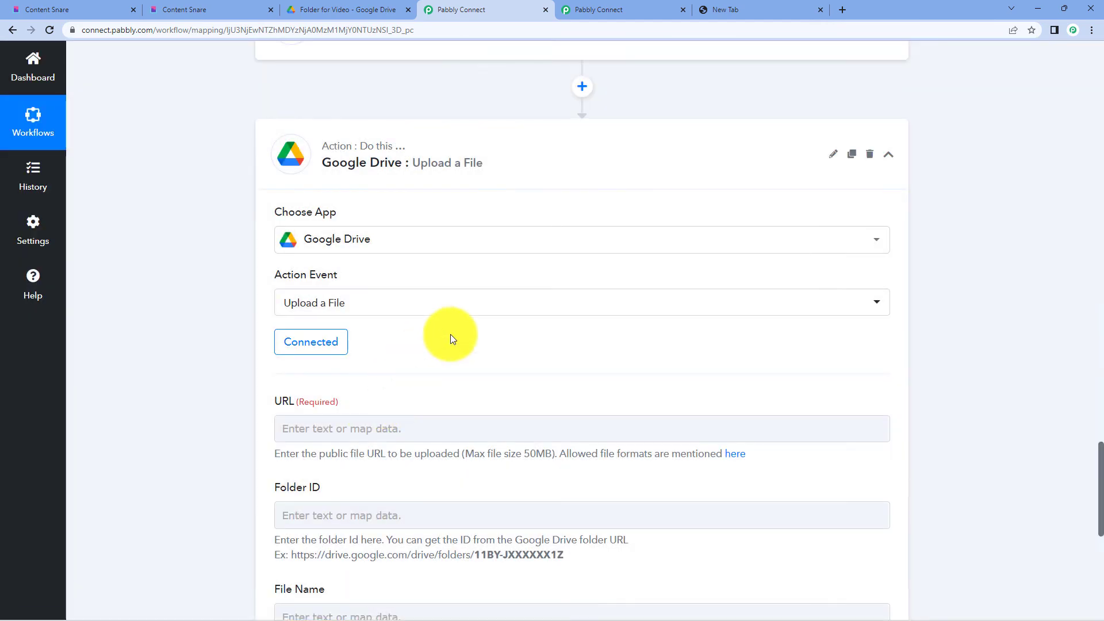
scroll(350, 268, "down", 3)
left_click(351, 267)
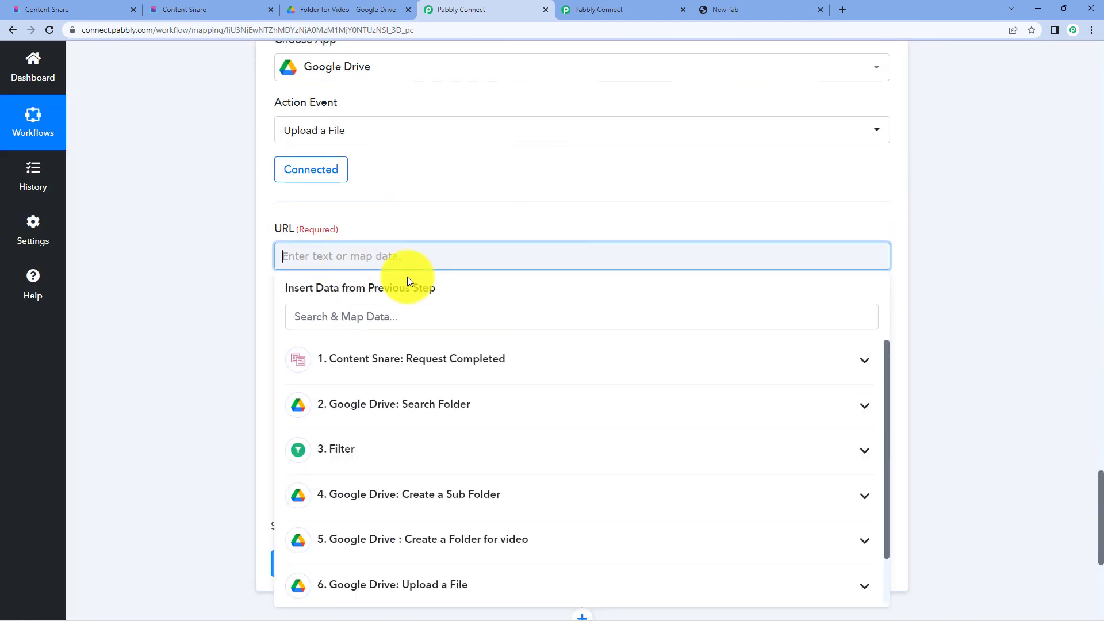
- Map the submitted file link from the Content Snare fields into the URL field
left_click(467, 375)
scroll(611, 456, "down", 15)
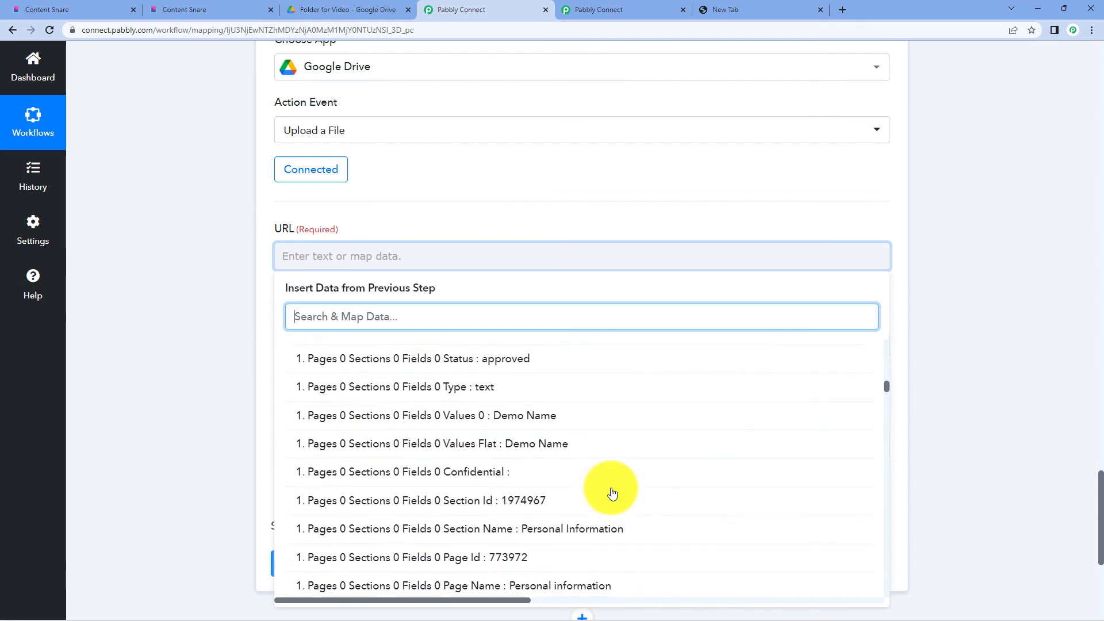
scroll(612, 494, "down", 15)
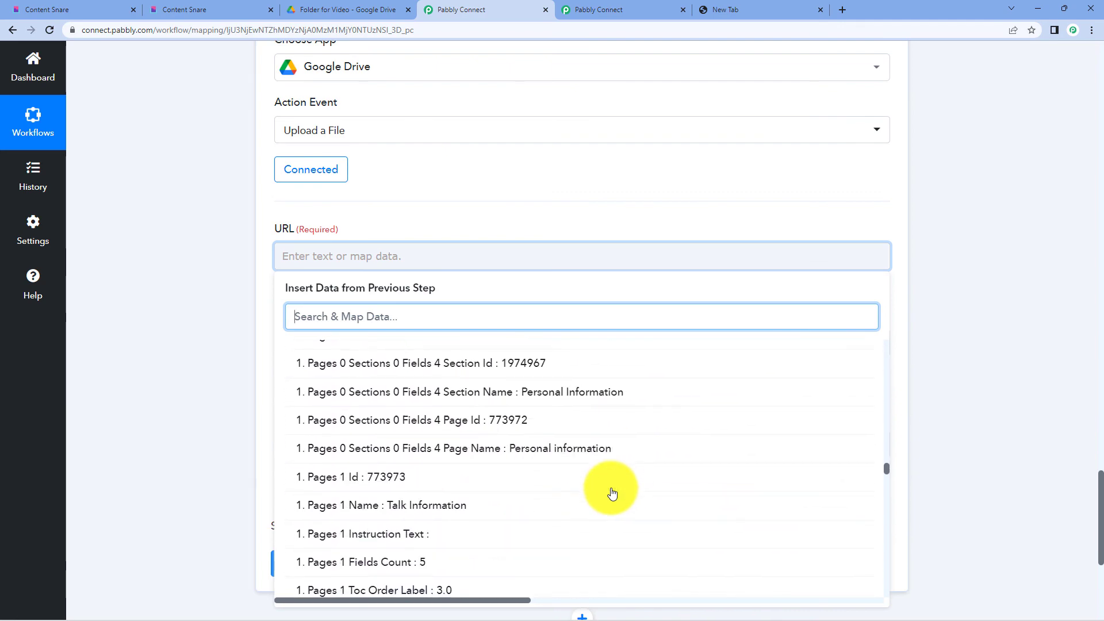
scroll(613, 494, "down", 12)
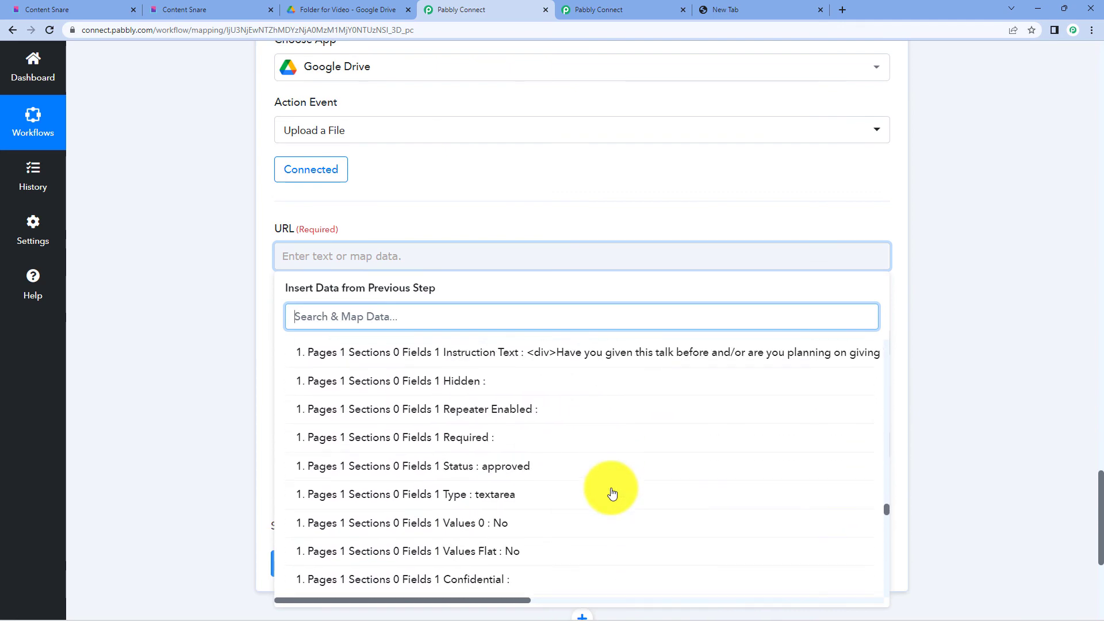
scroll(613, 494, "down", 12)
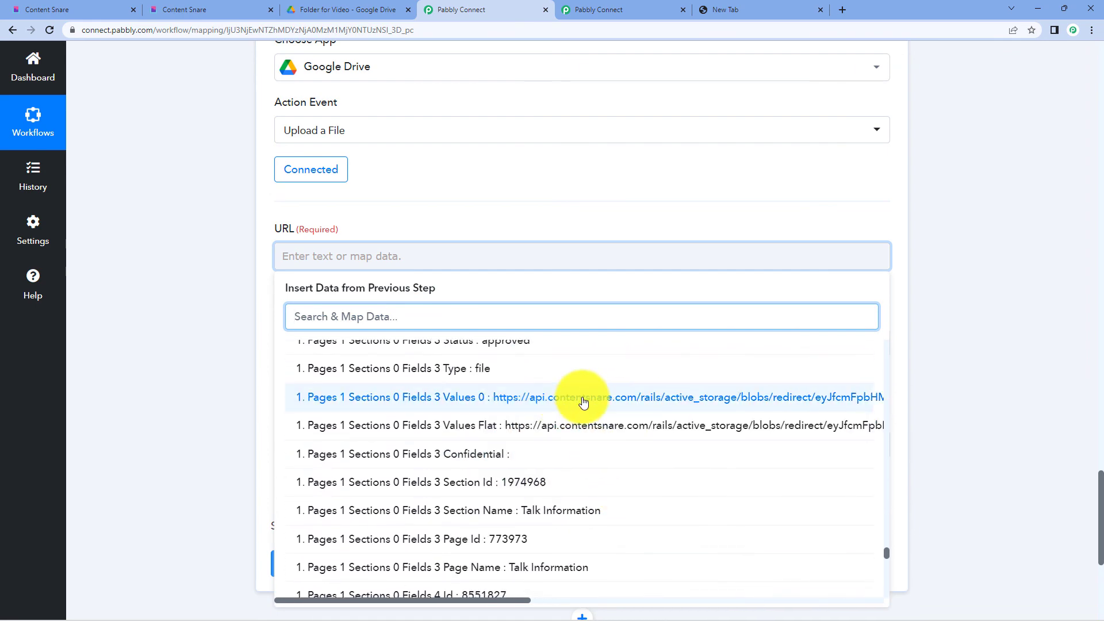
left_click(564, 399)
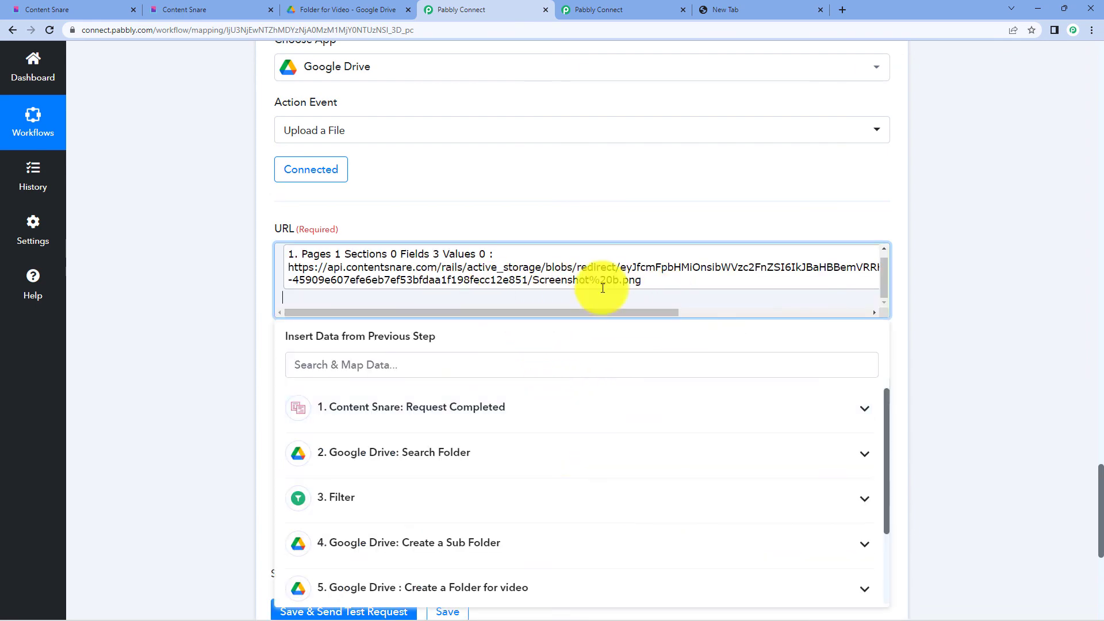
left_click(957, 280)
scroll(950, 289, "up", 3)
scroll(955, 314, "up", 20)
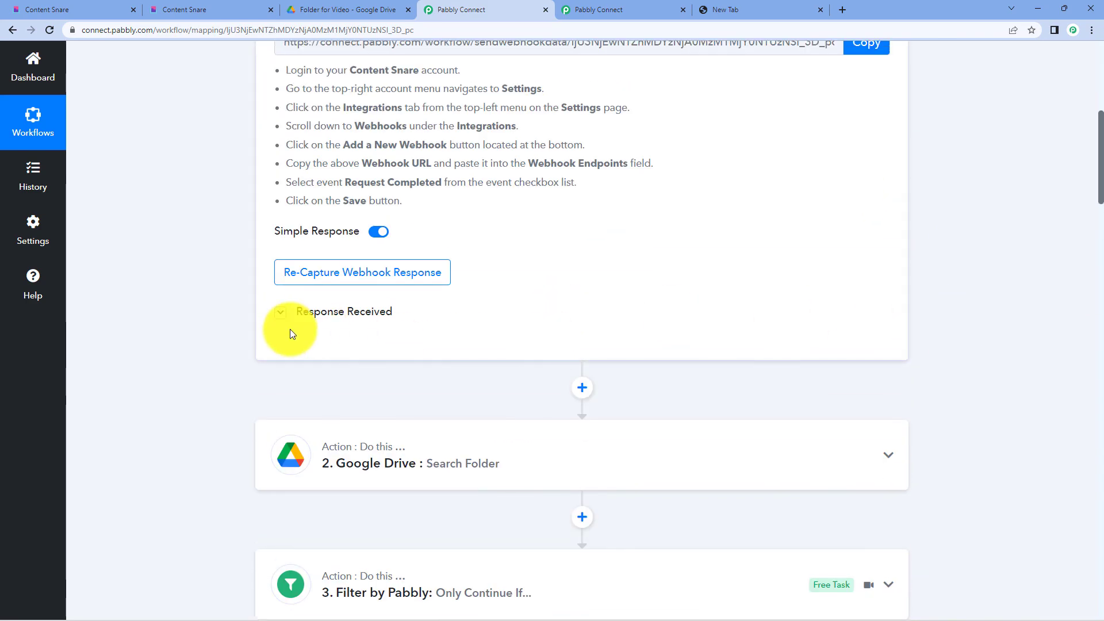
- Enlarge the trigger's Pages 1 Sections 0 Fields 3 Values 0 box and copy the full file link
left_click(281, 312)
scroll(616, 366, "down", 10)
scroll(684, 122, "up", 4)
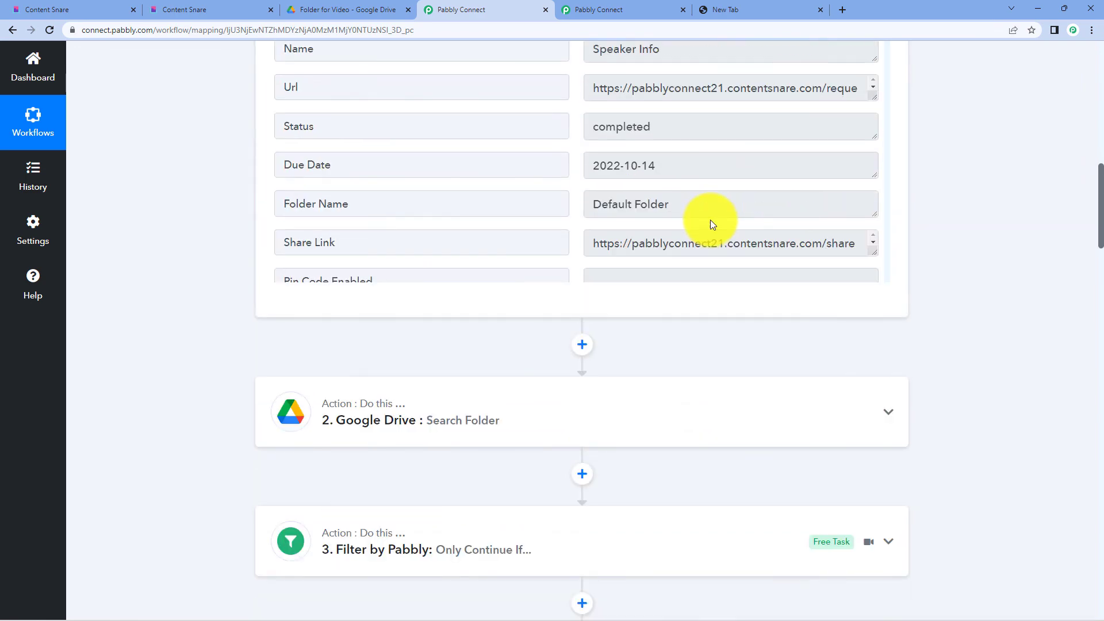
scroll(717, 233, "up", 3)
scroll(723, 246, "down", 15)
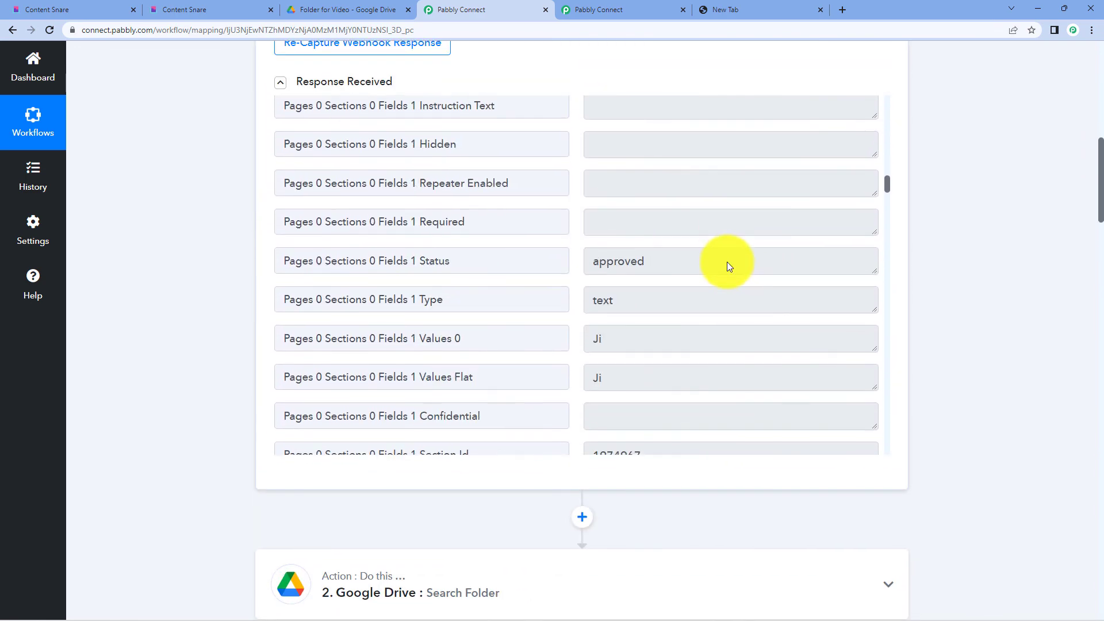
scroll(727, 262, "down", 20)
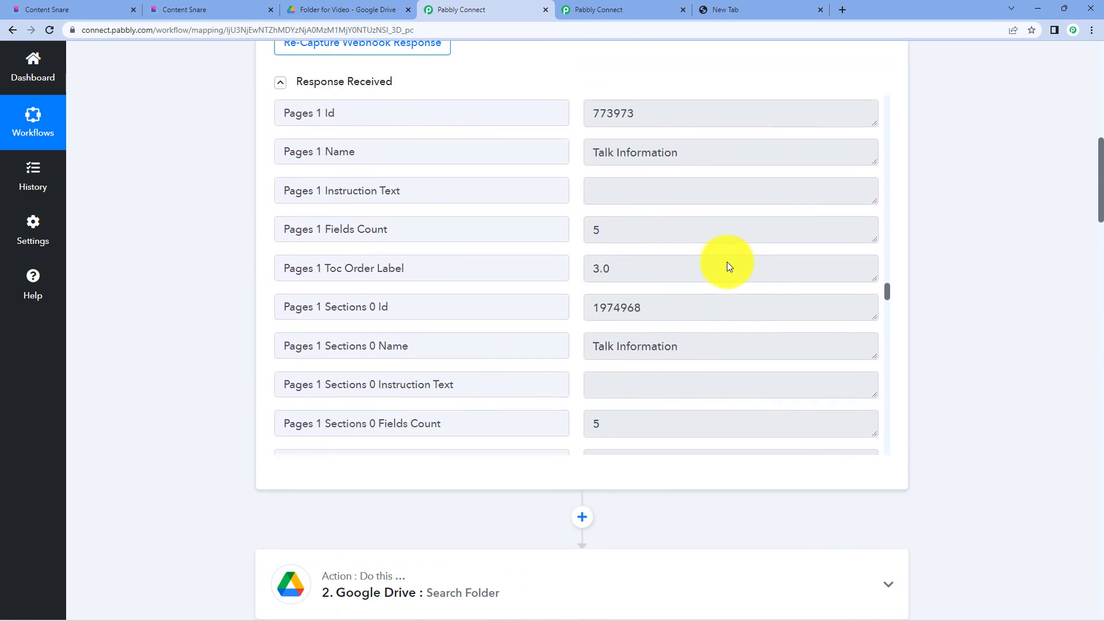
scroll(727, 261, "down", 15)
scroll(867, 191, "down", 20)
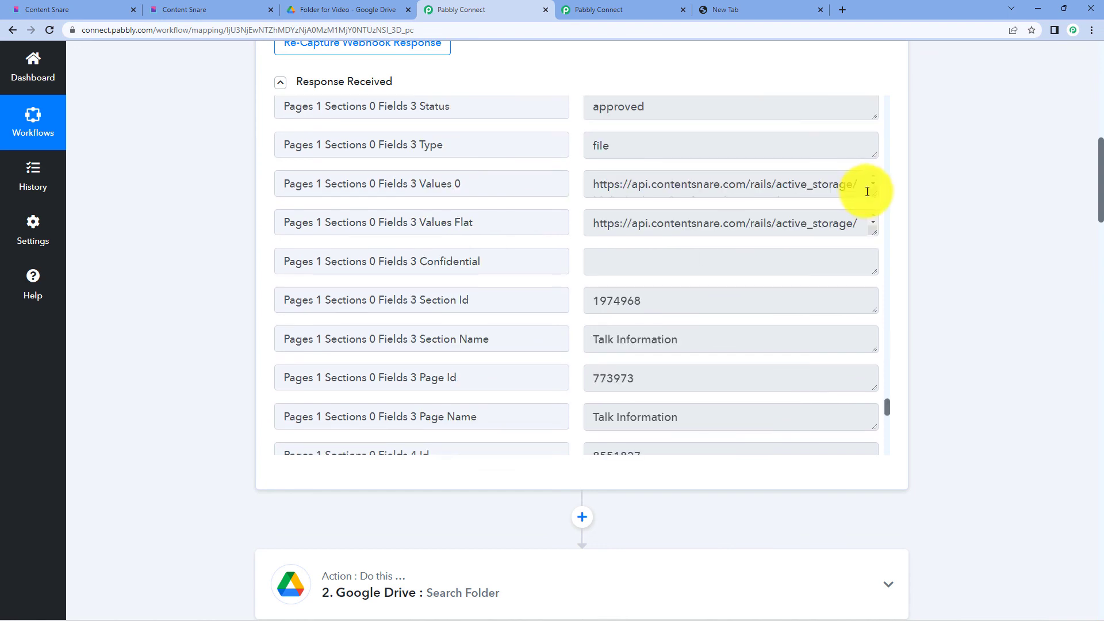
left_click_drag(867, 192, 863, 313)
left_click(766, 222)
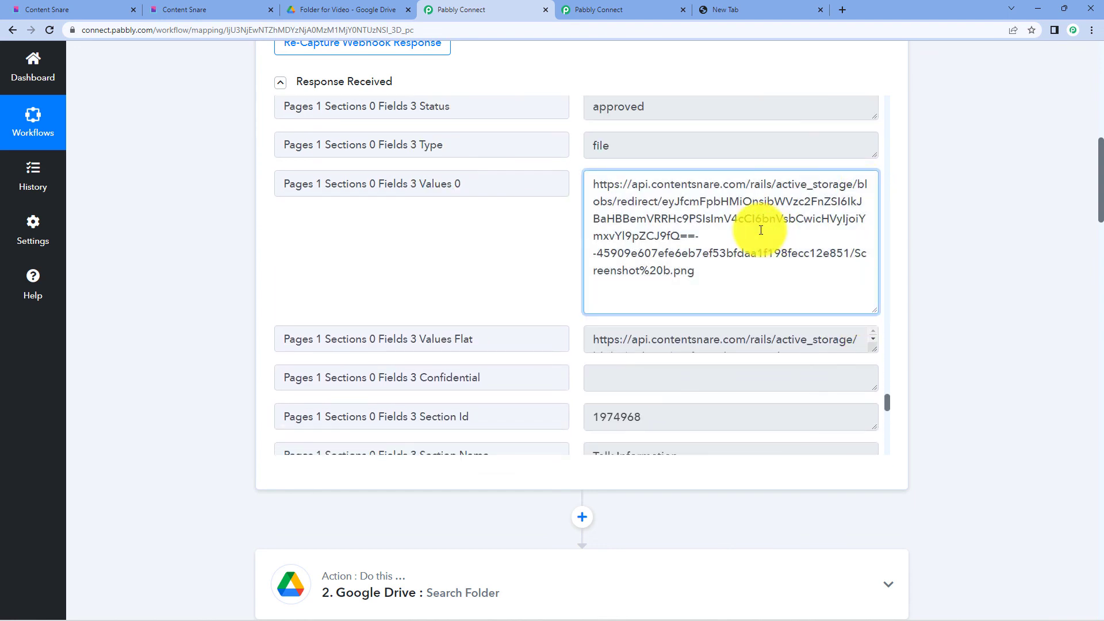
key("ctrl+a")
key("ctrl+c")
left_click(742, 4)
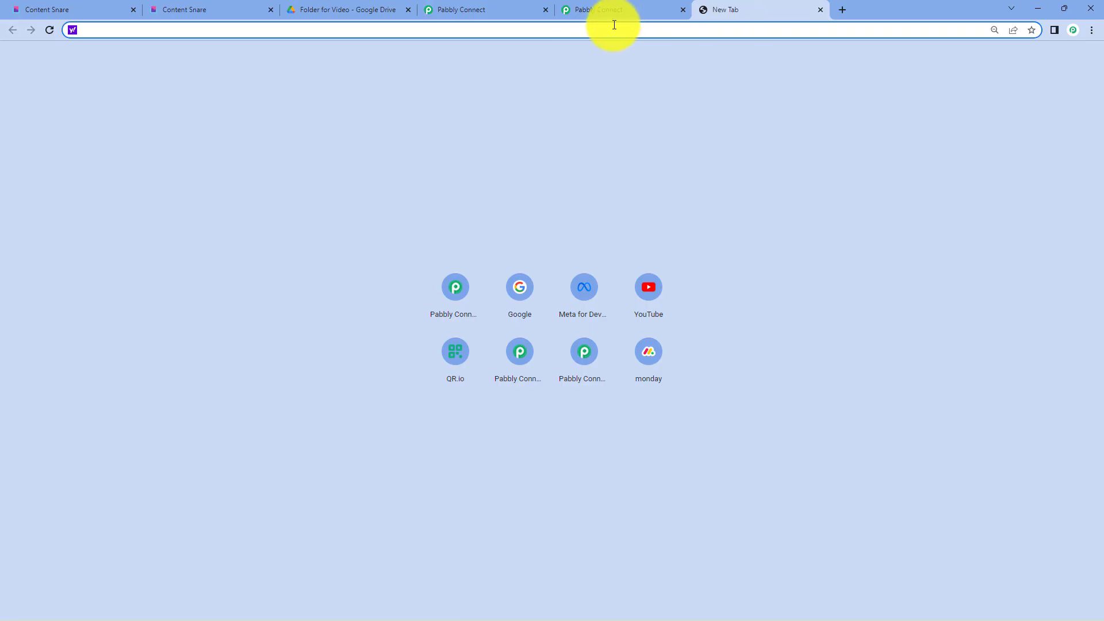
- Paste the copied file link into the new tab to preview the submitted screenshot
key("ctrl+v")
key("Return")
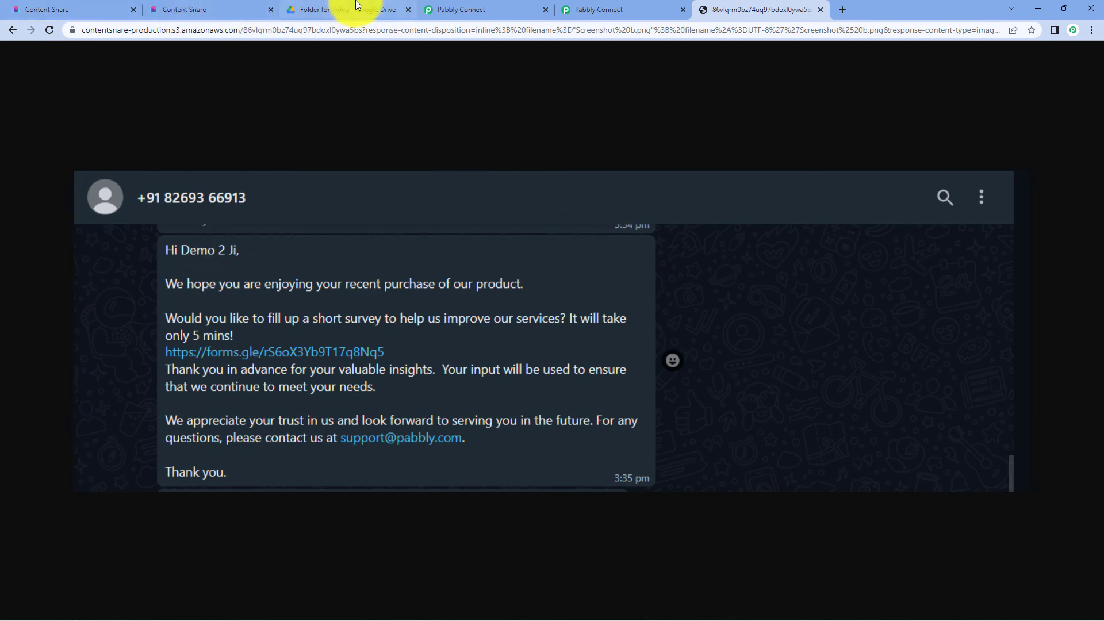
left_click(446, 8)
scroll(985, 330, "down", 20)
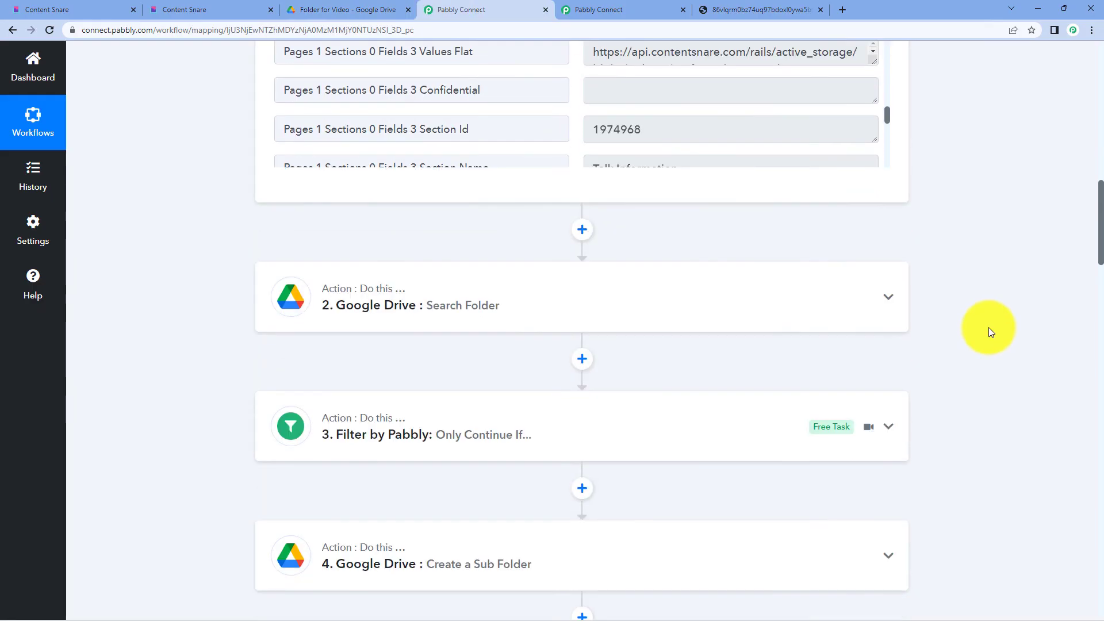
- Map step 7's Create a Folder for Ppt Id into the Folder ID field
scroll(554, 334, "down", 20)
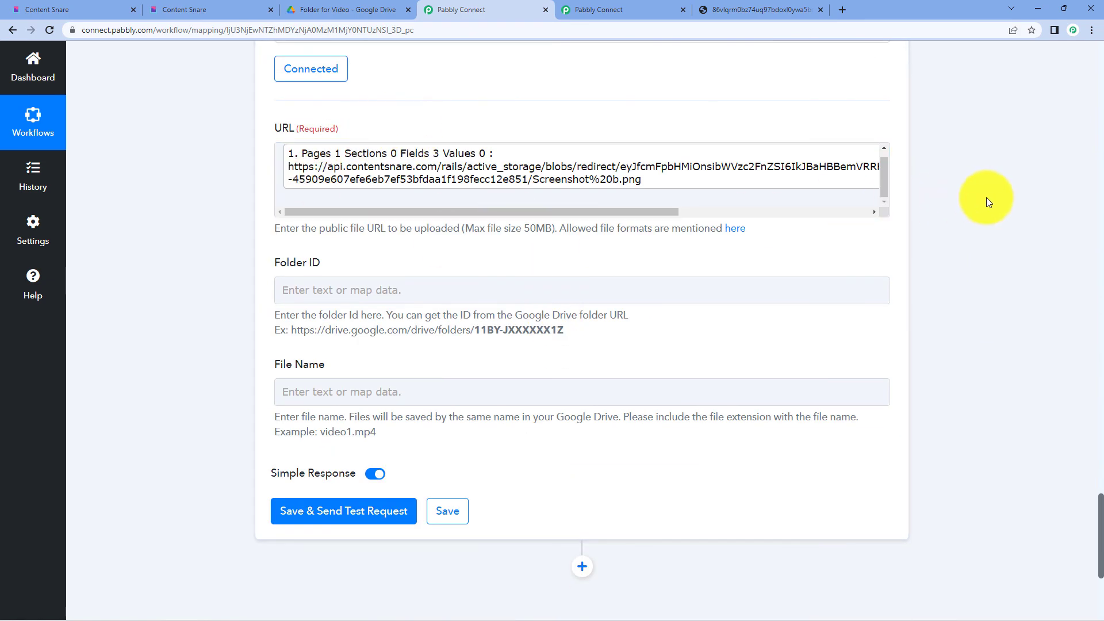
scroll(356, 282, "up", 10)
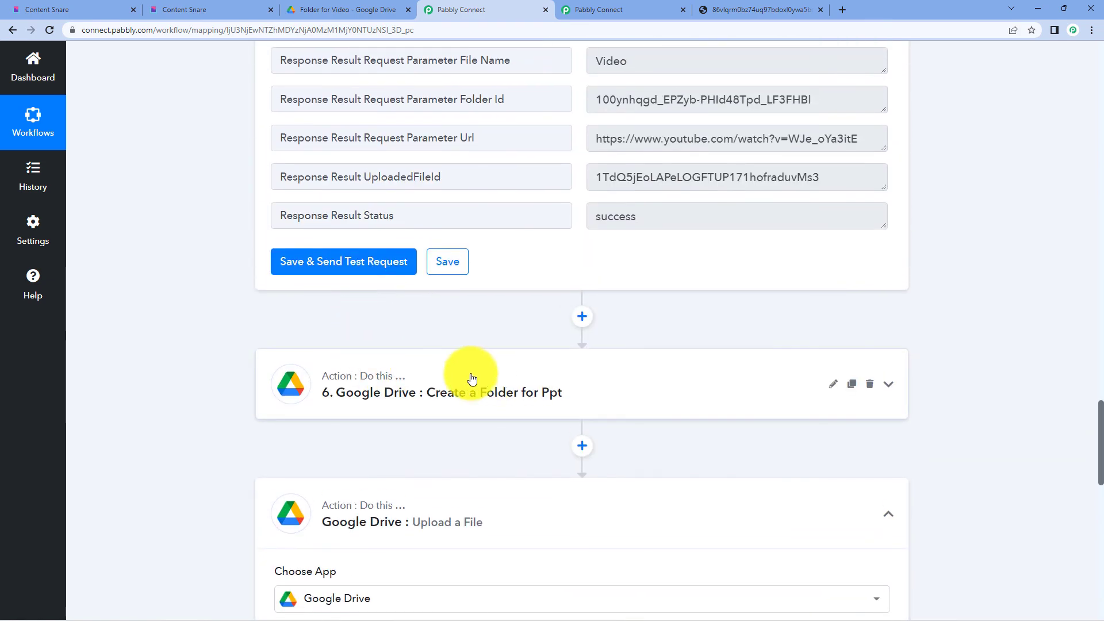
scroll(471, 368, "down", 10)
left_click(331, 285)
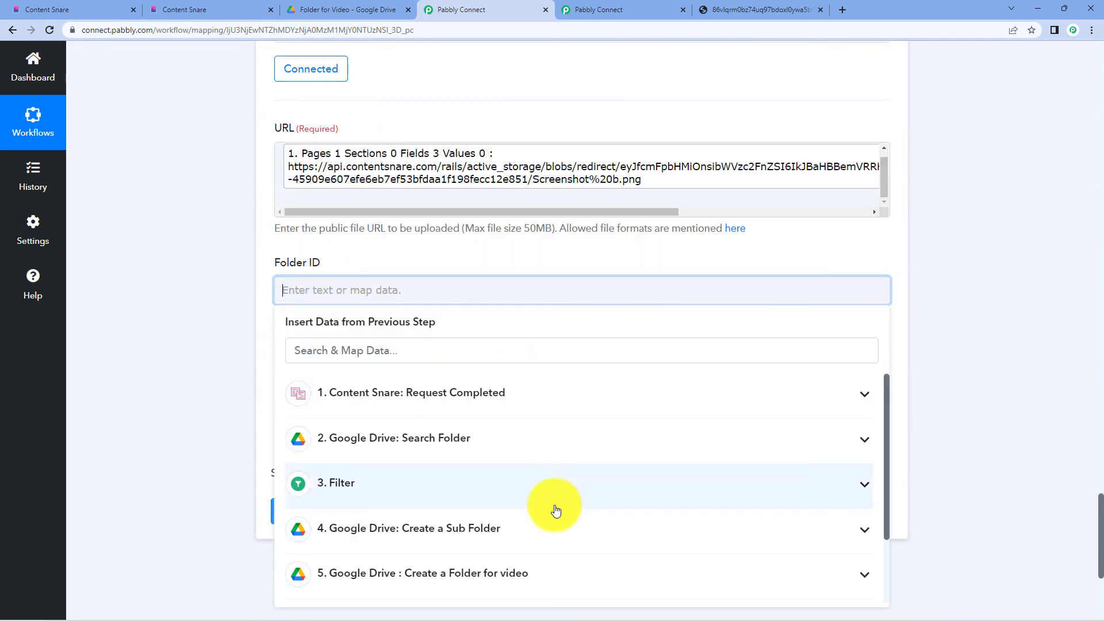
scroll(525, 517, "down", 3)
scroll(566, 512, "down", 2)
scroll(567, 506, "down", 4)
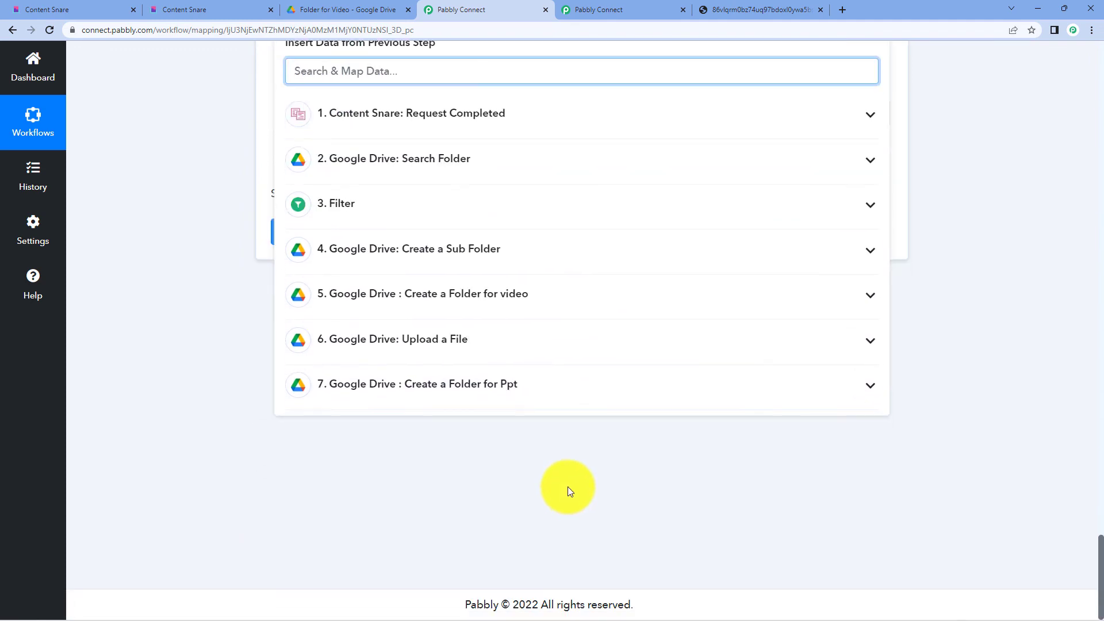
left_click(491, 387)
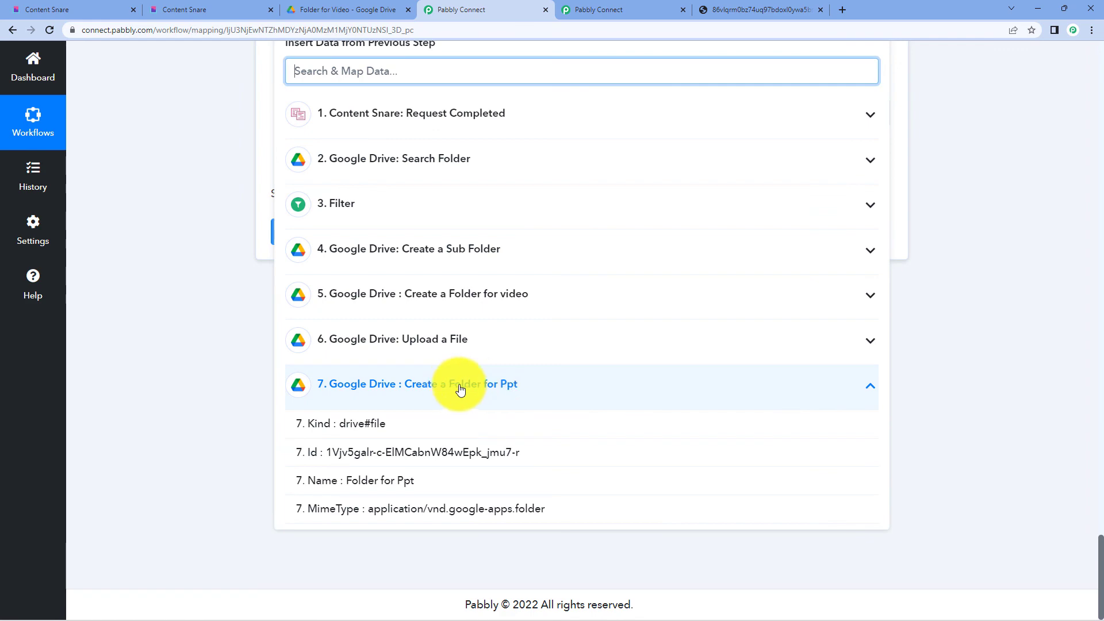
left_click(461, 405)
left_click(209, 324)
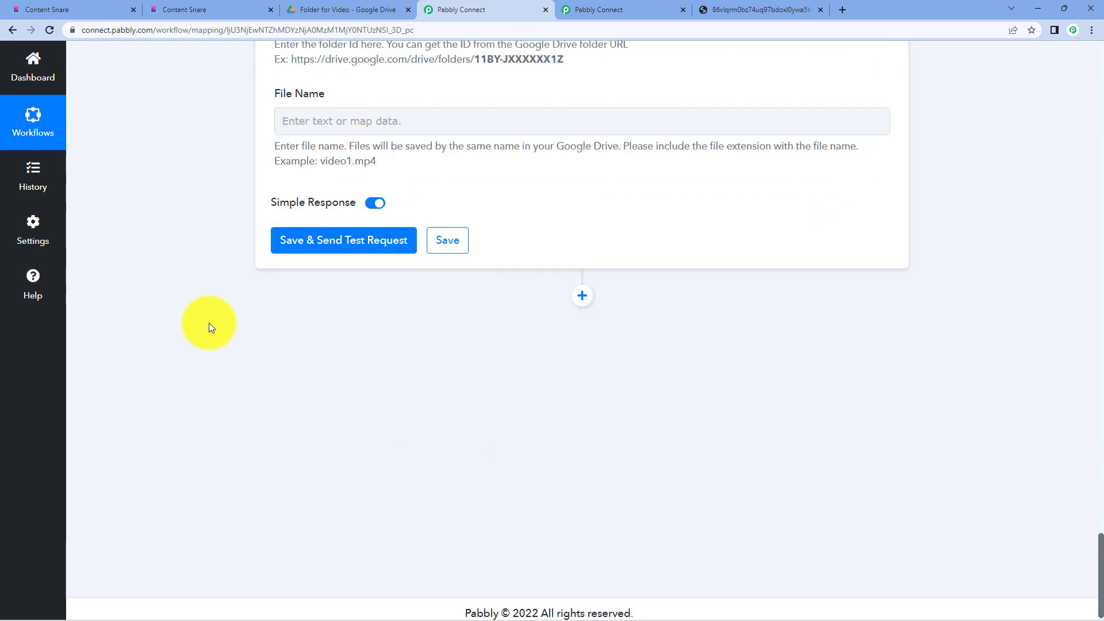
- Set the File Name to 'Ppt' and send a successful test upload
scroll(212, 326, "up", 3)
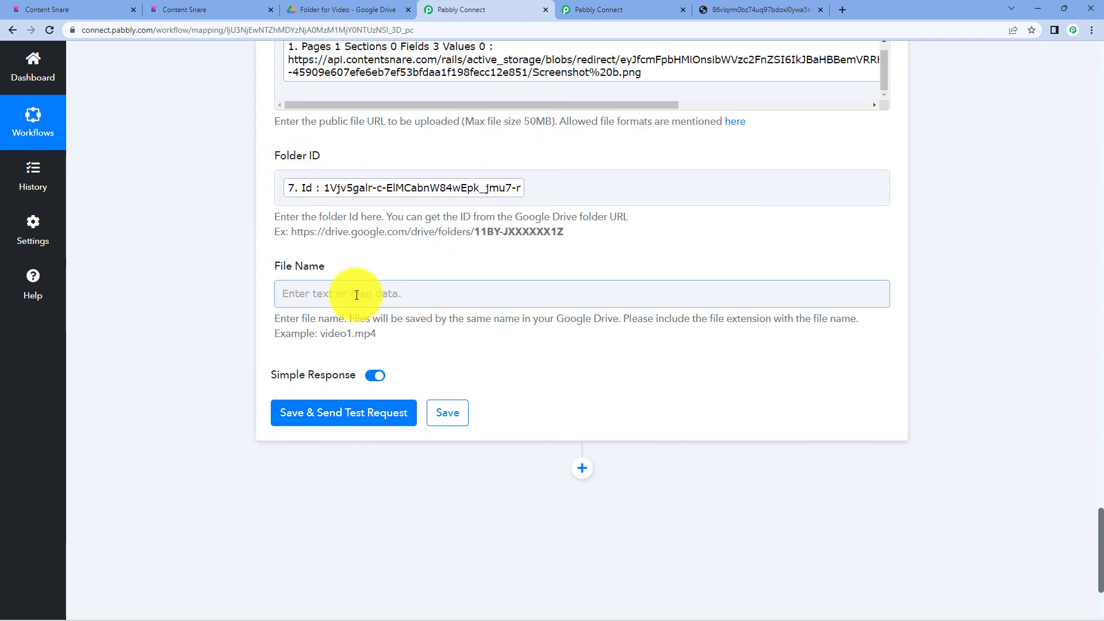
left_click(357, 295)
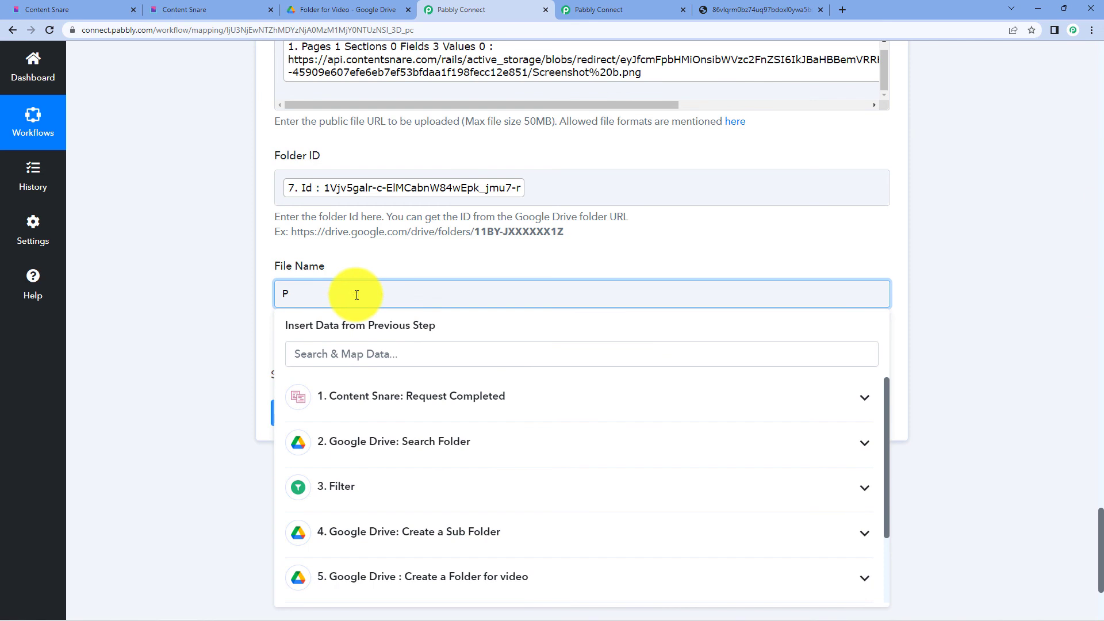
left_click(122, 280)
left_click(301, 413)
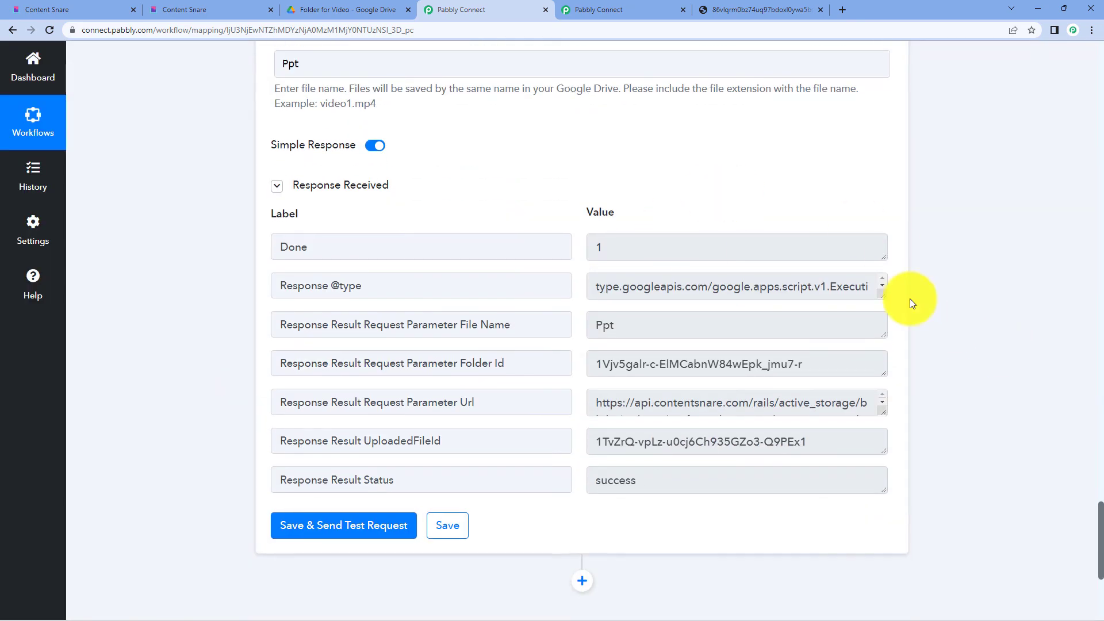
left_click(356, 10)
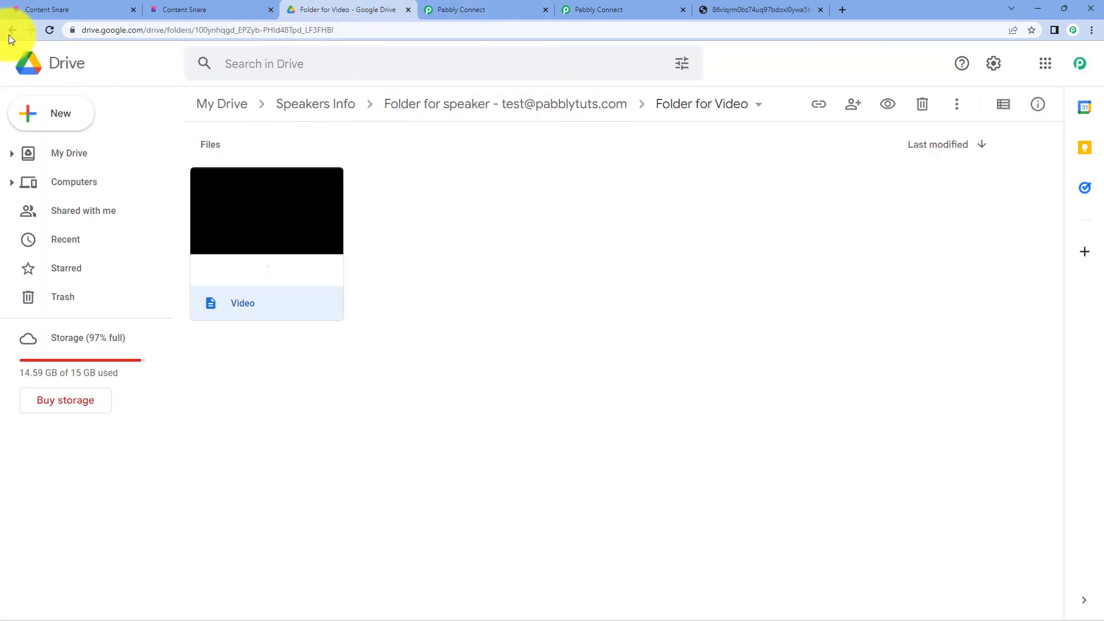
- Open Folder for Ppt in Google Drive and preview the uploaded 'Ppt' screenshot
double_click(271, 180)
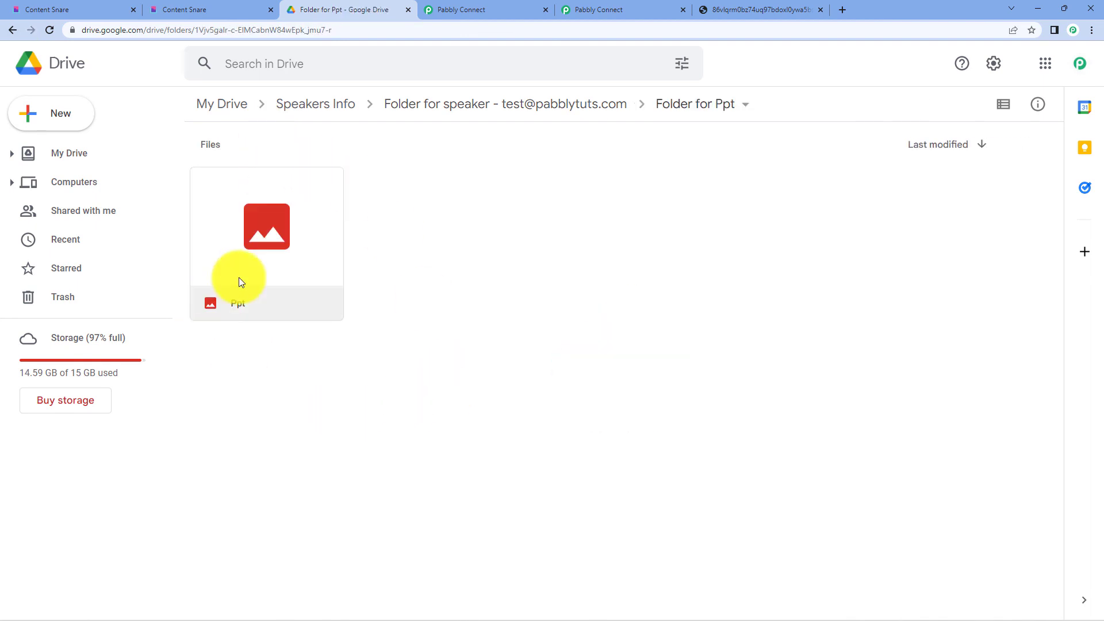
left_click(250, 237)
double_click(249, 242)
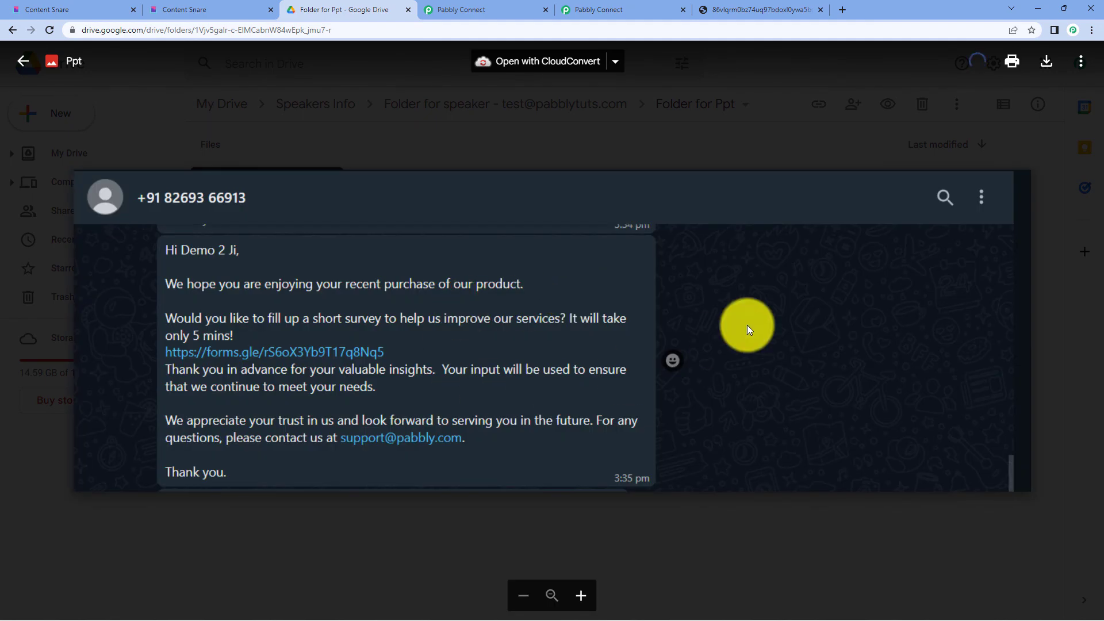
left_click(832, 153)
left_click(485, 5)
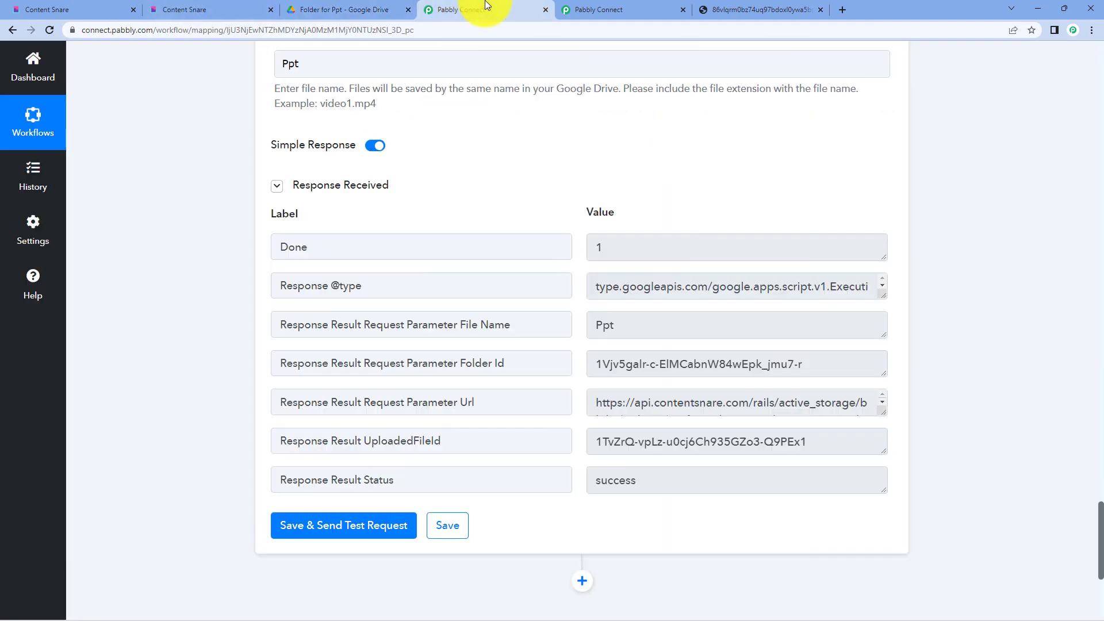
scroll(506, 265, "up", 8)
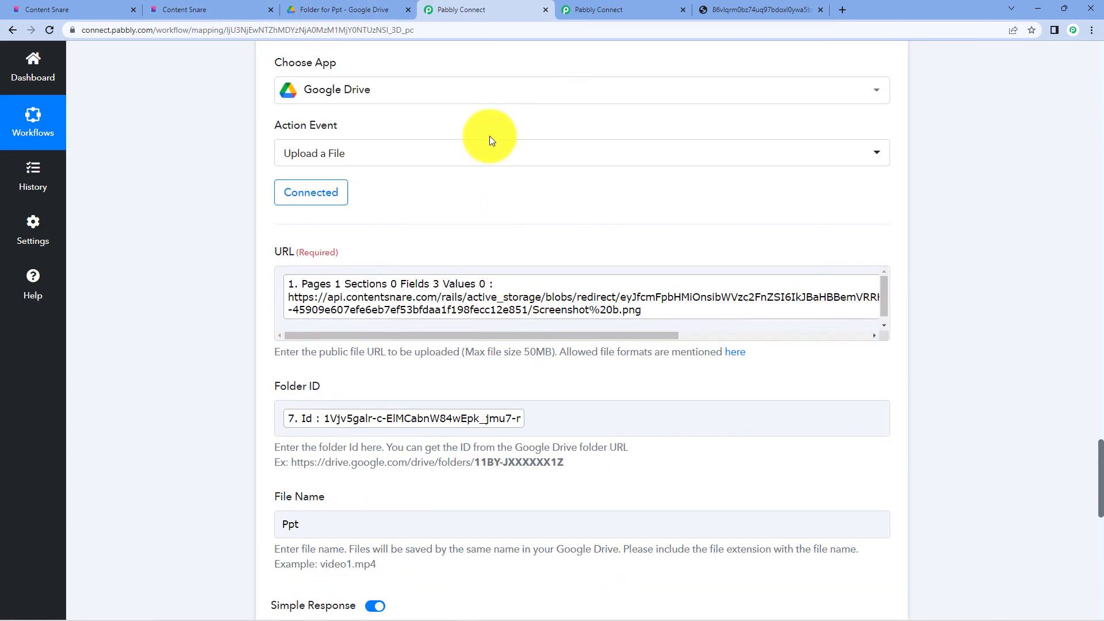
scroll(493, 141, "up", 10)
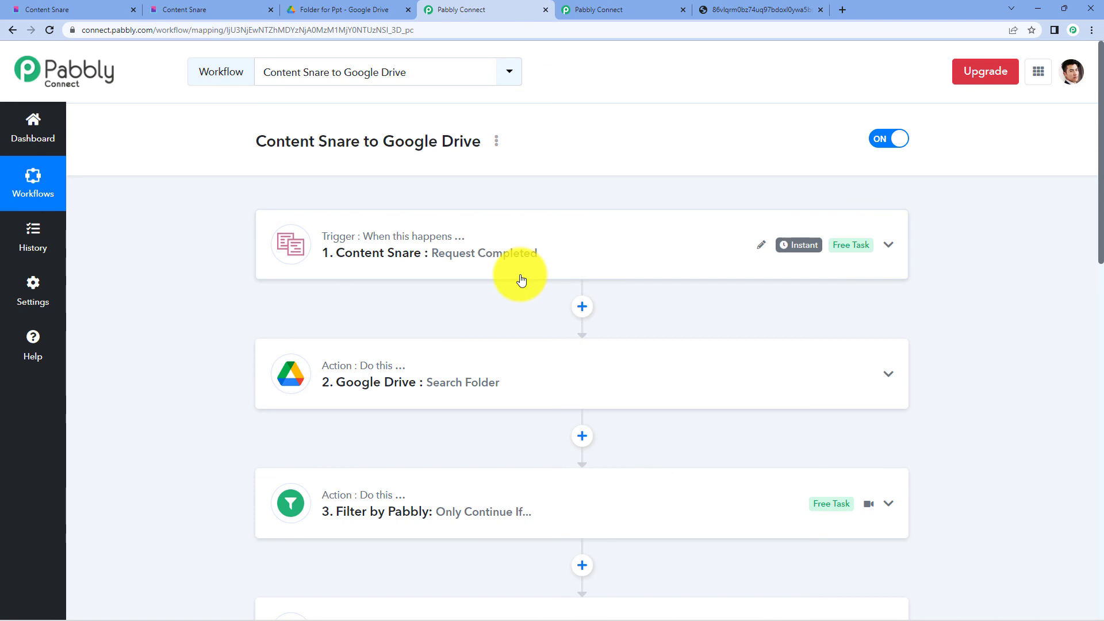
scroll(616, 320, "down", 2)
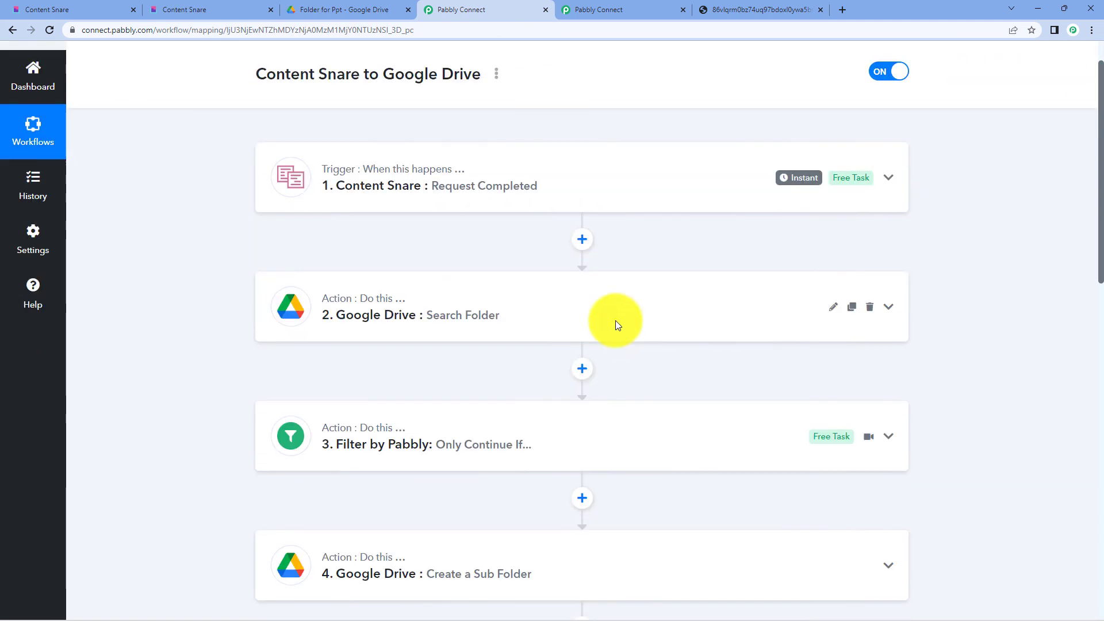
scroll(594, 466, "down", 3)
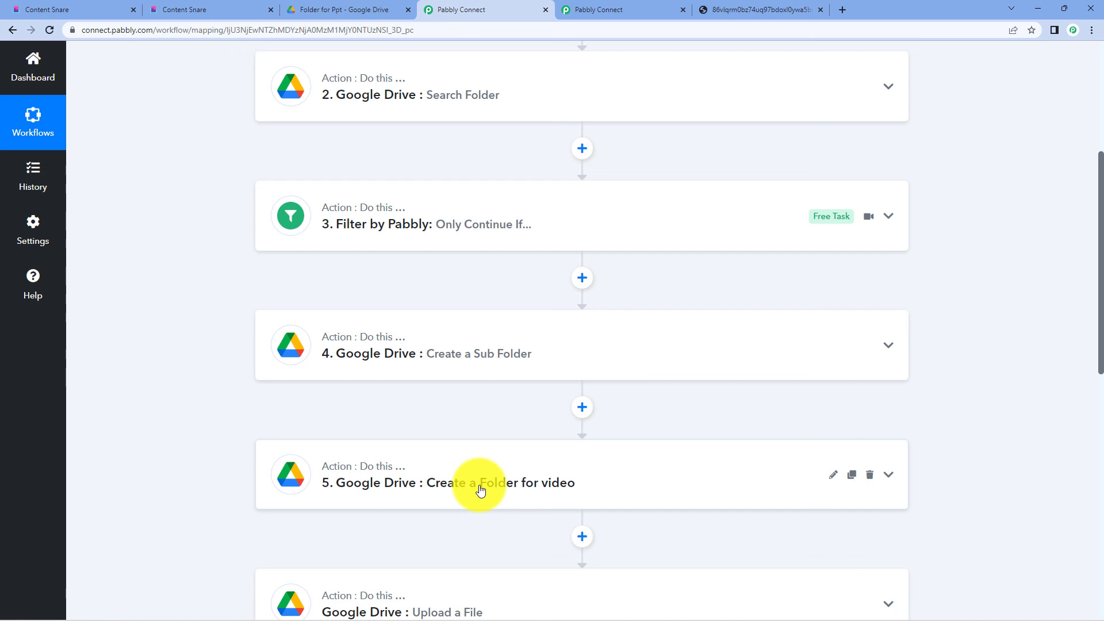
scroll(483, 345, "up", 4)
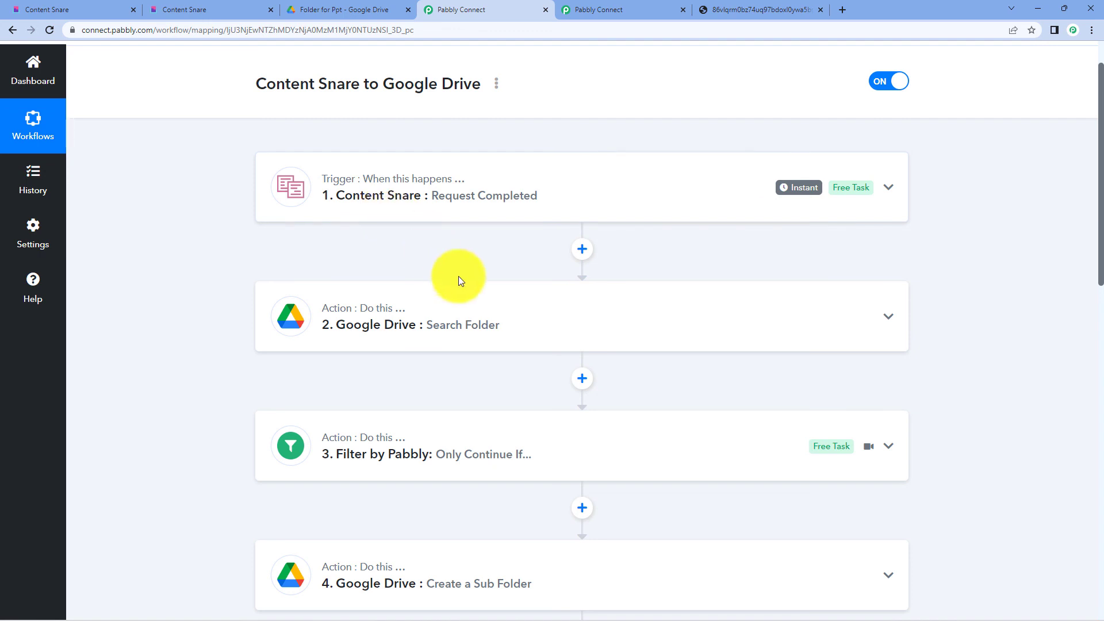
scroll(465, 279, "down", 3)
scroll(467, 284, "down", 4)
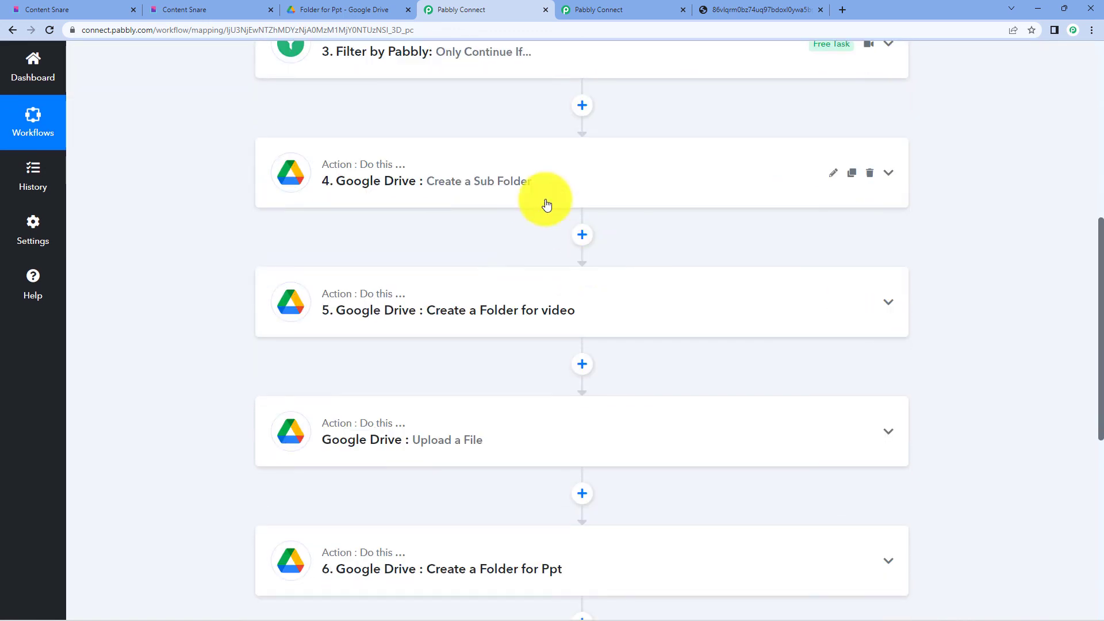
scroll(427, 359, "down", 5)
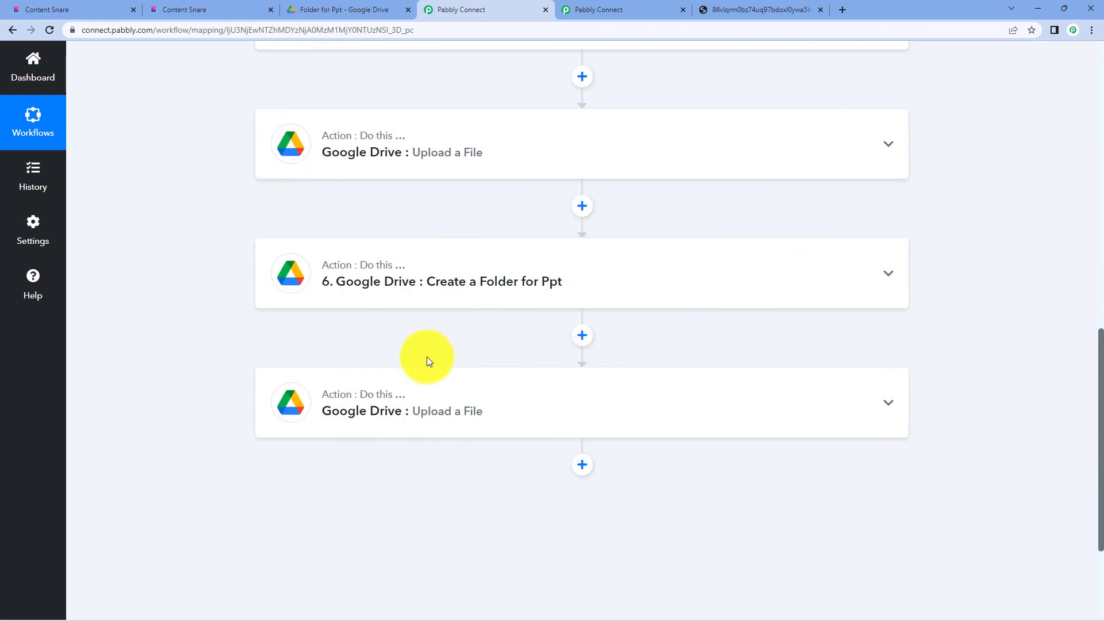
scroll(431, 358, "up", 11)
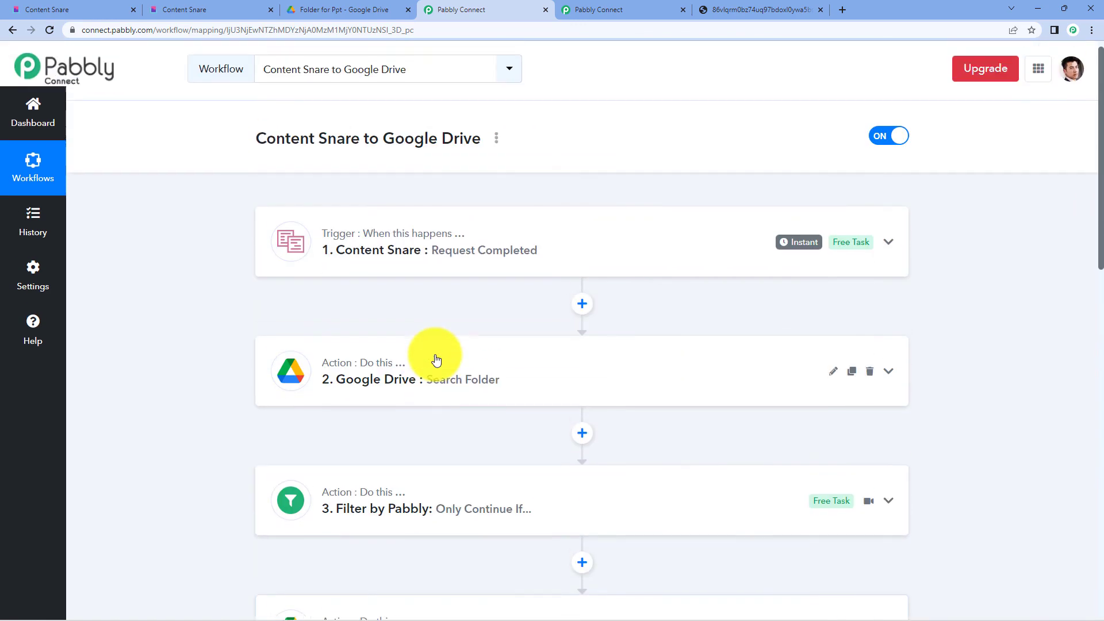